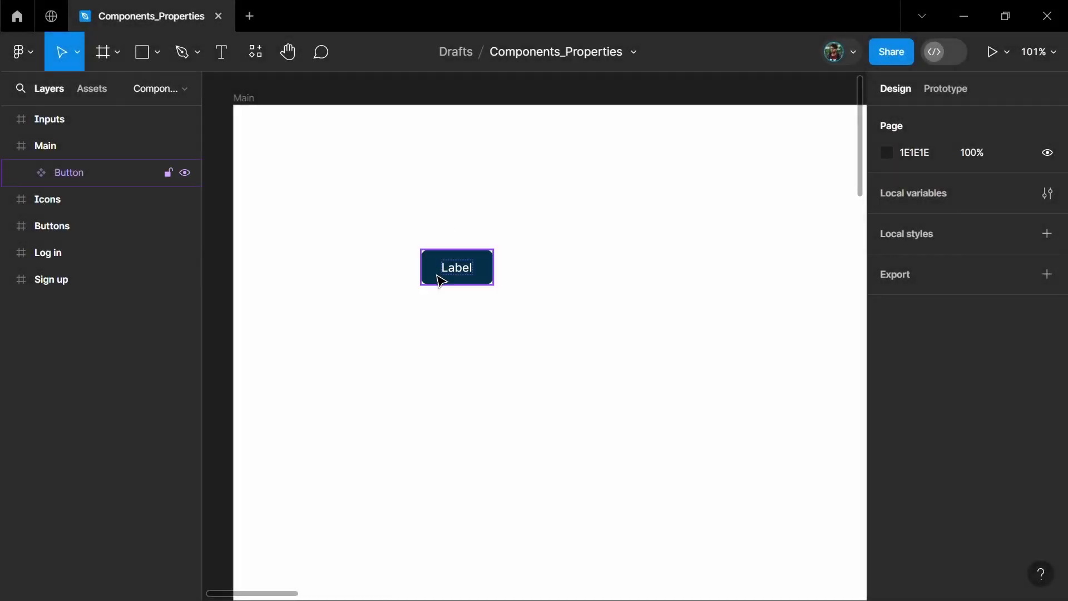
Add a second variant to the Button component
{"action": "left_click", "coordinate": [441, 281]}
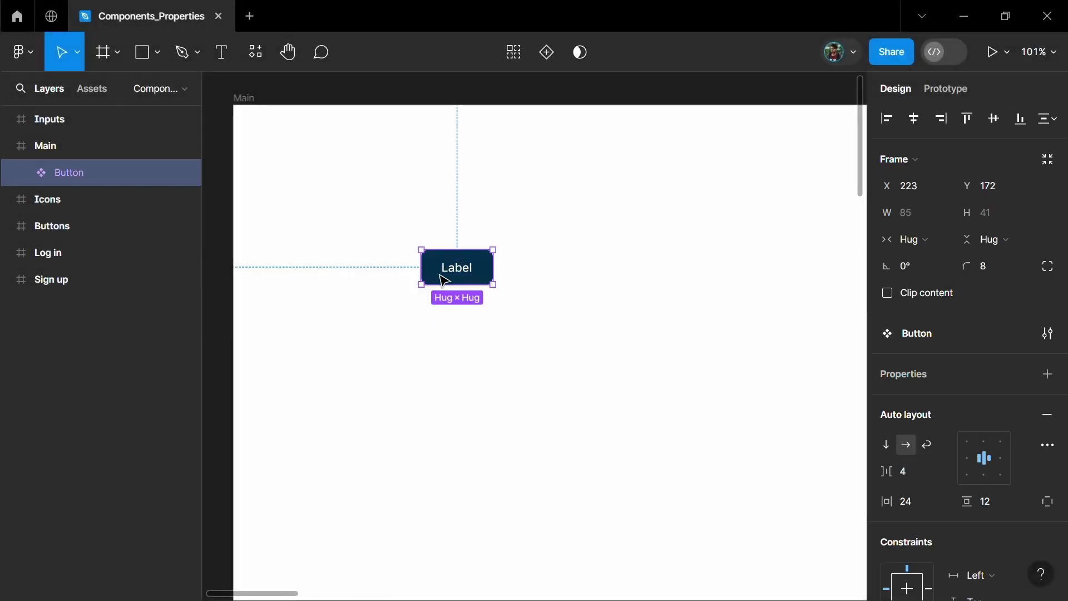
{"action": "left_click", "coordinate": [547, 52]}
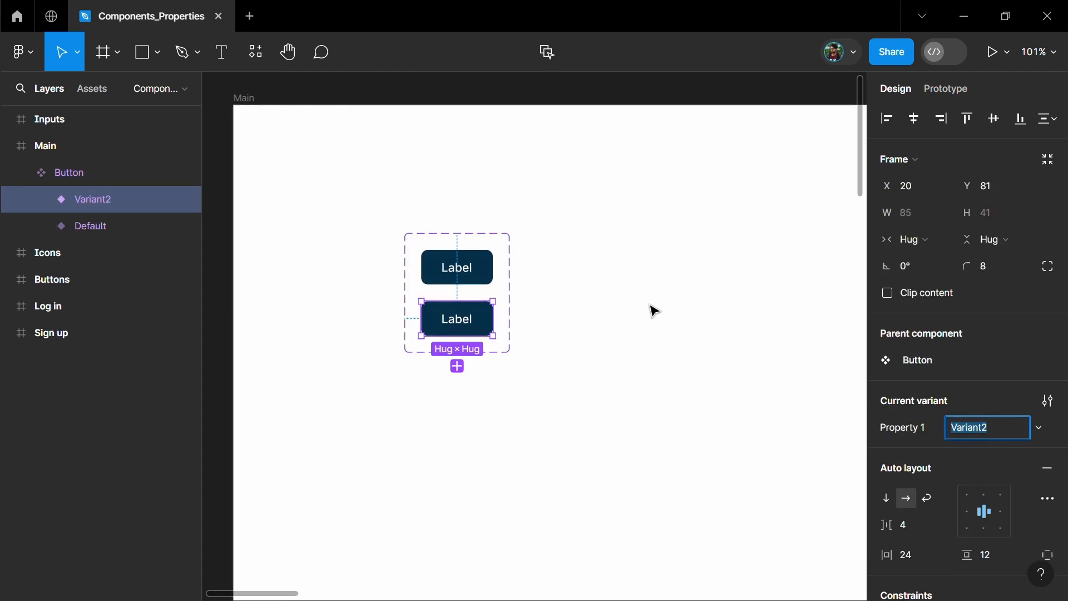
{"action": "left_click", "coordinate": [611, 329]}
{"action": "left_click", "coordinate": [480, 281]}
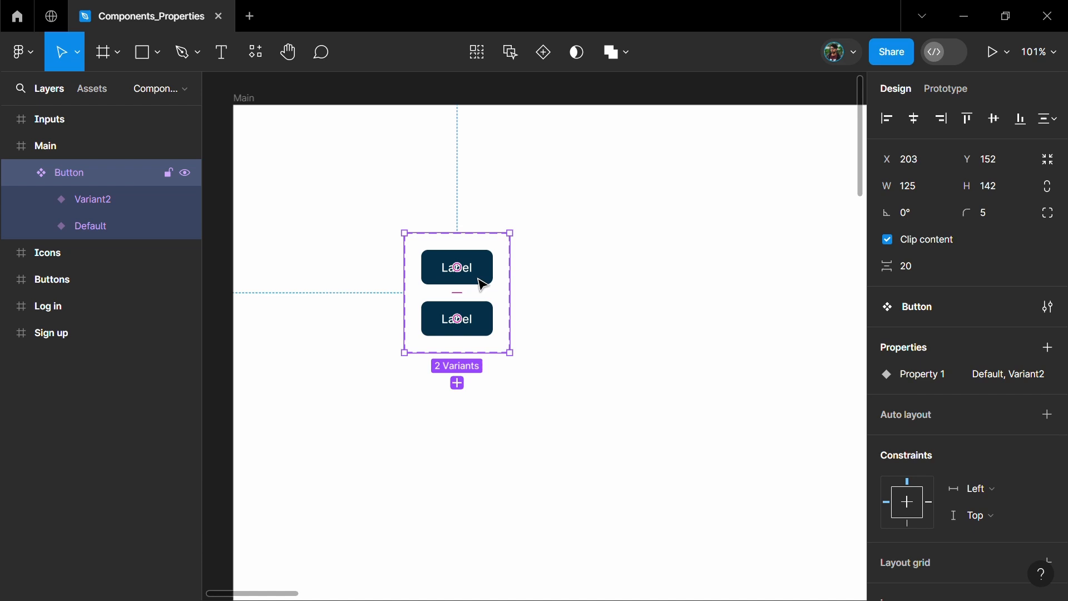
Add a stroke in the fill colour 053048 to the Variant2 button and remove its fill
{"action": "left_click", "coordinate": [96, 203]}
{"action": "scroll", "coordinate": [940, 395], "scroll_direction": "down", "scroll_amount": 5}
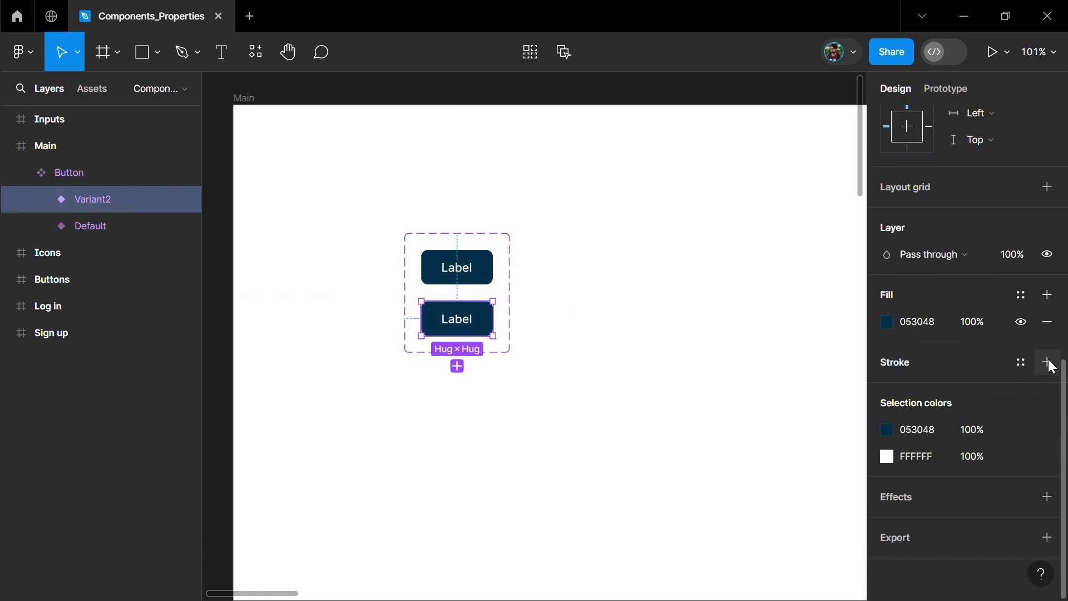
{"action": "left_click", "coordinate": [1049, 363]}
{"action": "left_click", "coordinate": [924, 321]}
{"action": "key", "text": "ctrl+c"}
{"action": "left_click", "coordinate": [928, 392]}
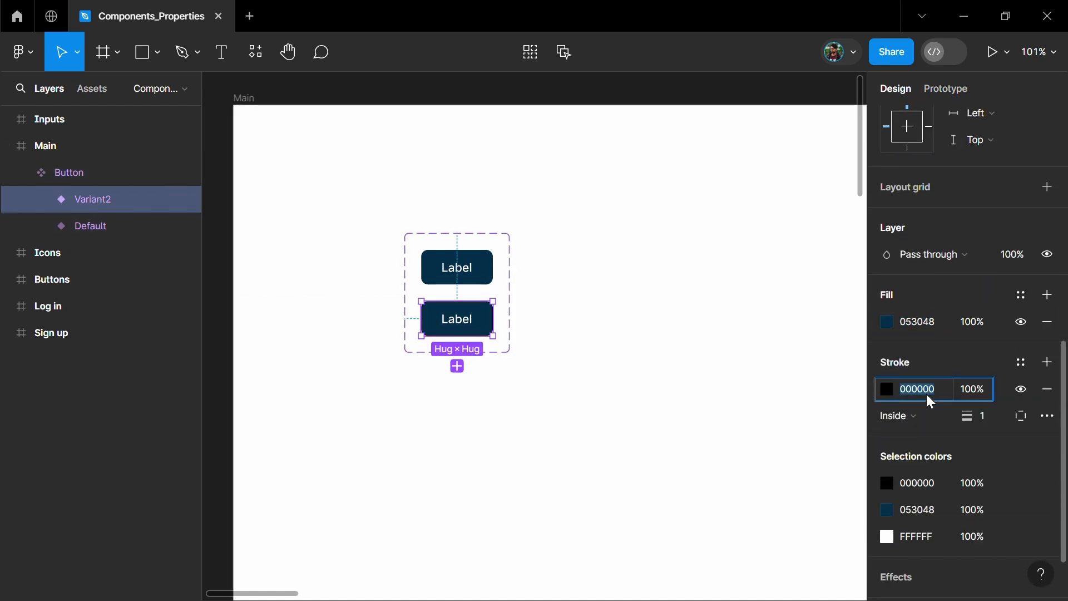
{"action": "key", "text": "ctrl+v"}
{"action": "key", "text": "Return"}
{"action": "left_click", "coordinate": [1049, 321]}
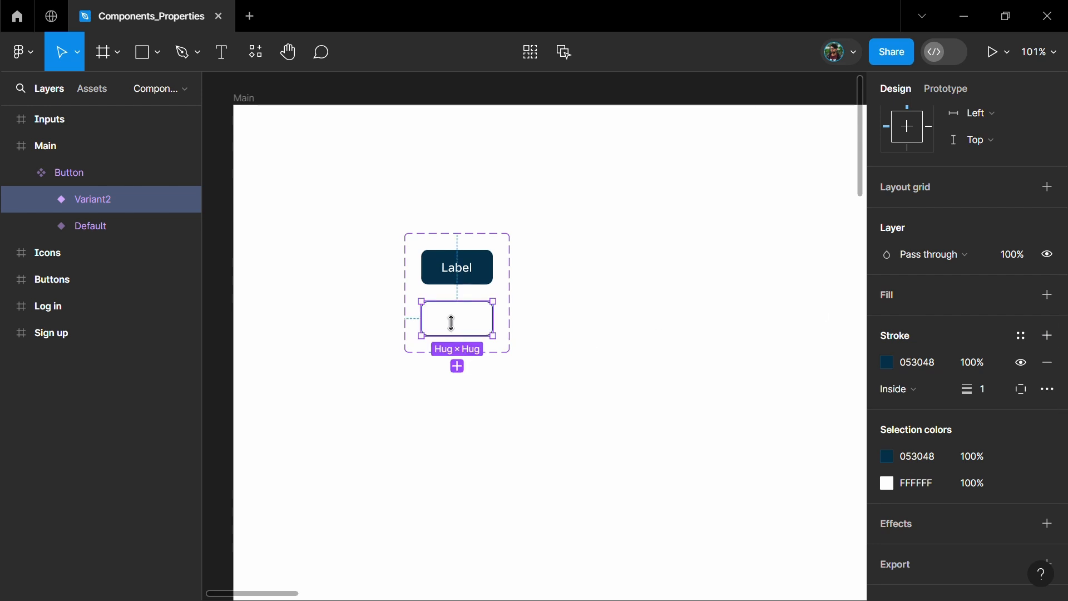
Recolour Variant2's label text to 053048 by sampling the dark blue of the Default button
{"action": "left_click", "coordinate": [49, 200]}
{"action": "left_click", "coordinate": [100, 226]}
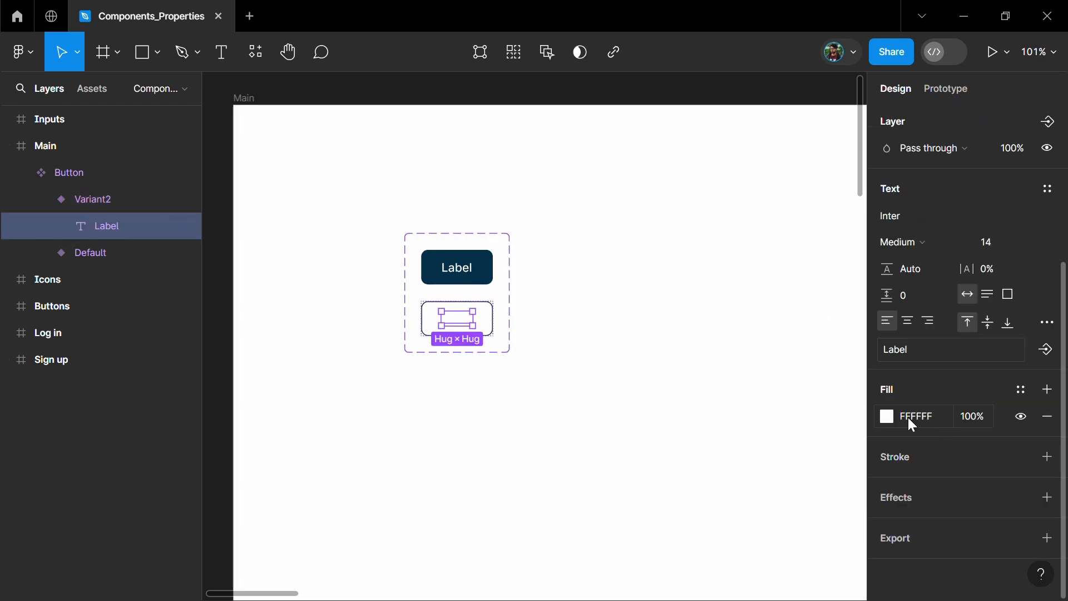
{"action": "left_click", "coordinate": [887, 417]}
{"action": "left_click", "coordinate": [690, 399]}
{"action": "left_click", "coordinate": [486, 257]}
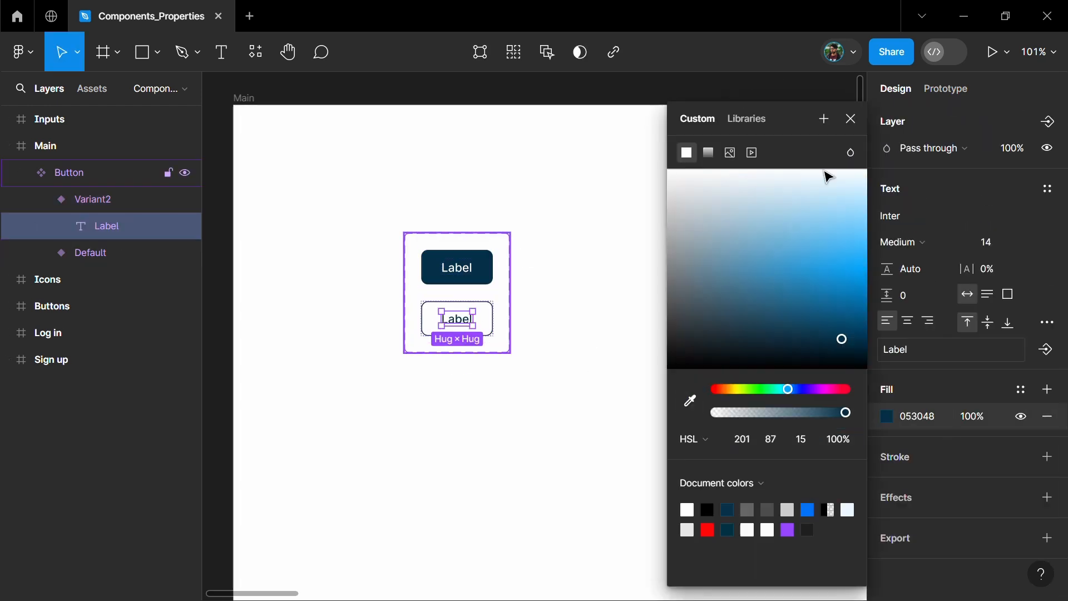
{"action": "left_click", "coordinate": [853, 121]}
Place an instance of the Default button variant outside the component set, at about X 465, Y 281
{"action": "left_click", "coordinate": [503, 289]}
{"action": "left_click", "coordinate": [490, 277]}
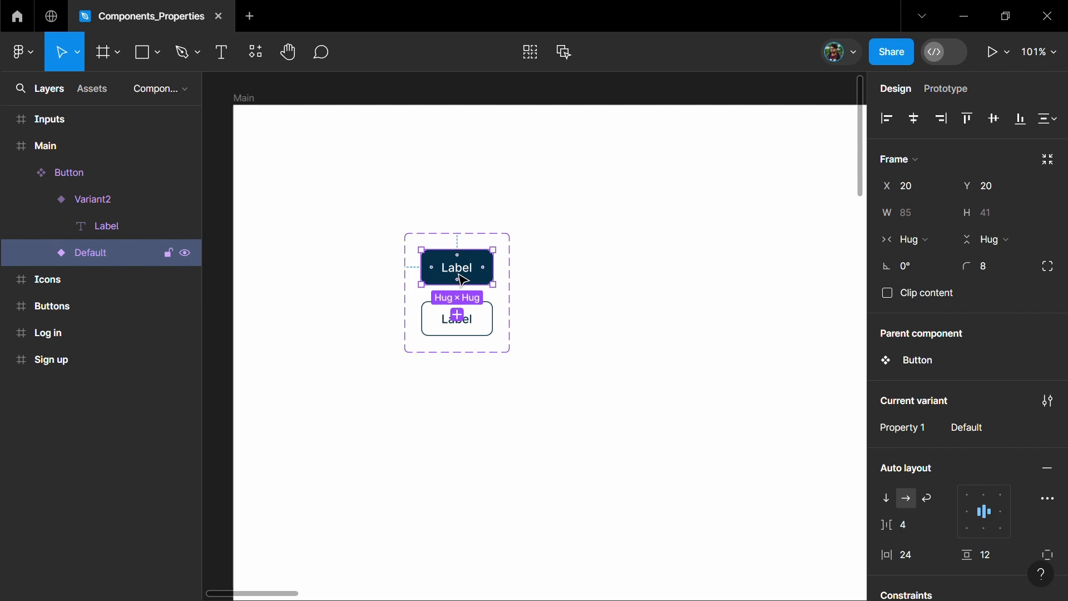
{"action": "left_click_drag", "start_coordinate": [464, 280], "coordinate": [667, 279]}
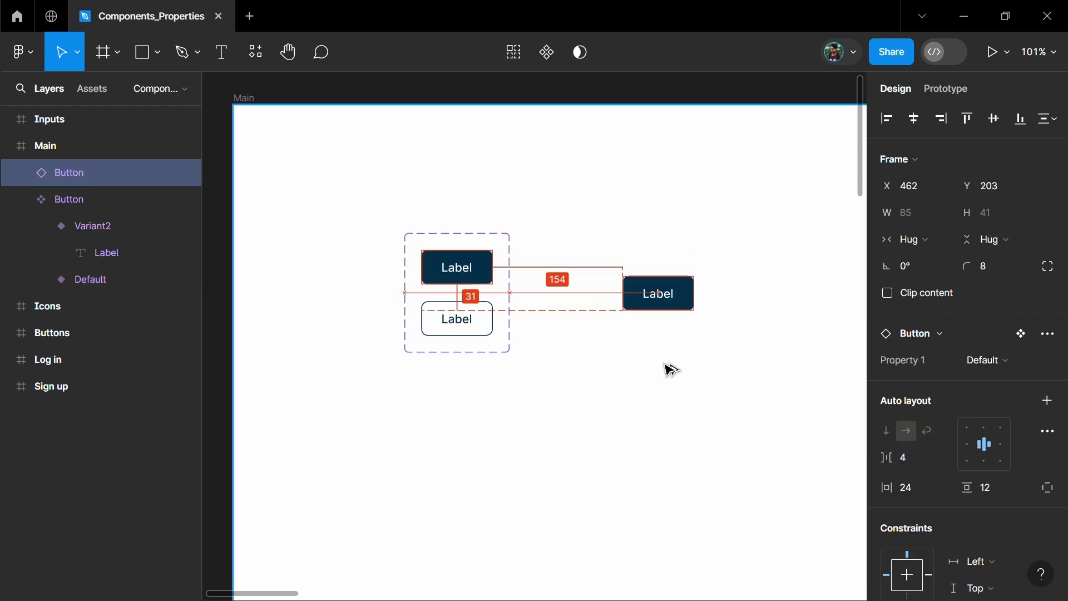
{"action": "left_click_drag", "start_coordinate": [672, 370], "coordinate": [718, 434]}
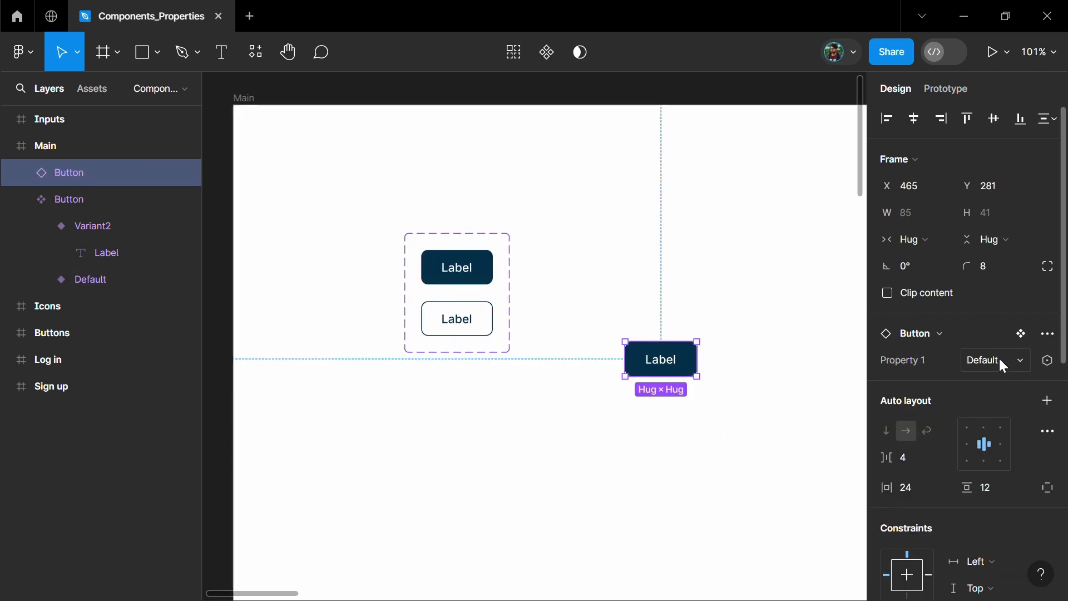
Switch the instance's Property 1 to Variant2 and back to Default to try out the variants
{"action": "left_click", "coordinate": [1022, 360]}
{"action": "left_click", "coordinate": [1022, 376]}
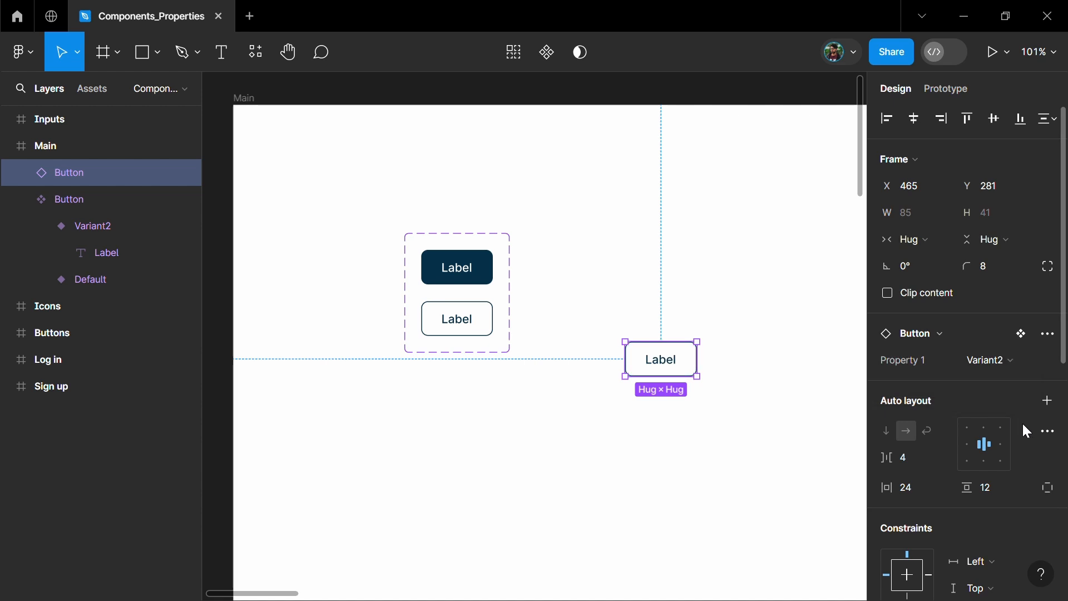
{"action": "left_click", "coordinate": [1001, 360]}
{"action": "left_click", "coordinate": [950, 340]}
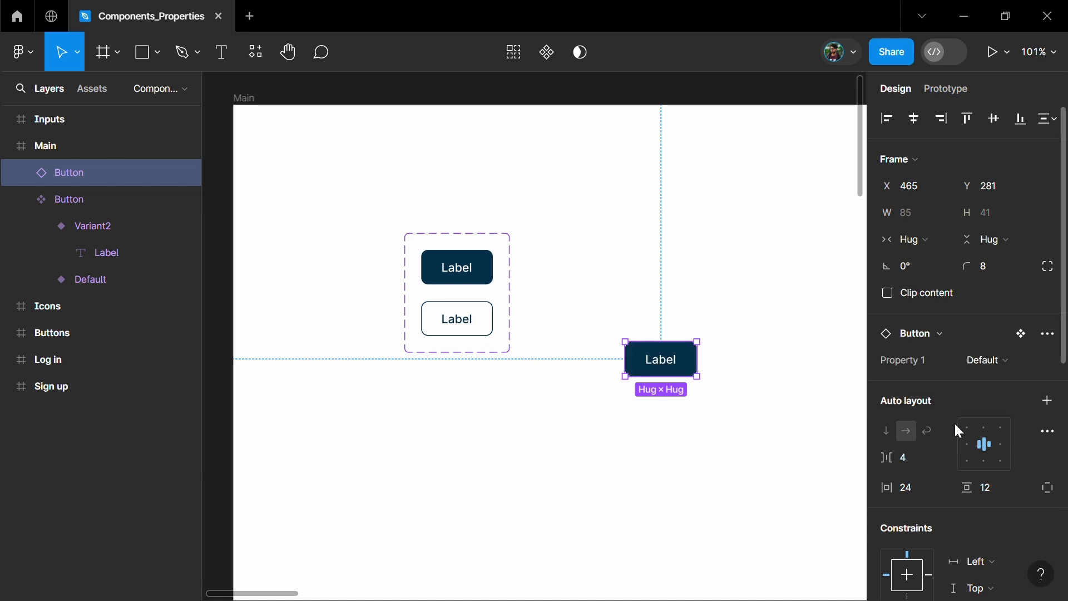
{"action": "left_click", "coordinate": [989, 362]}
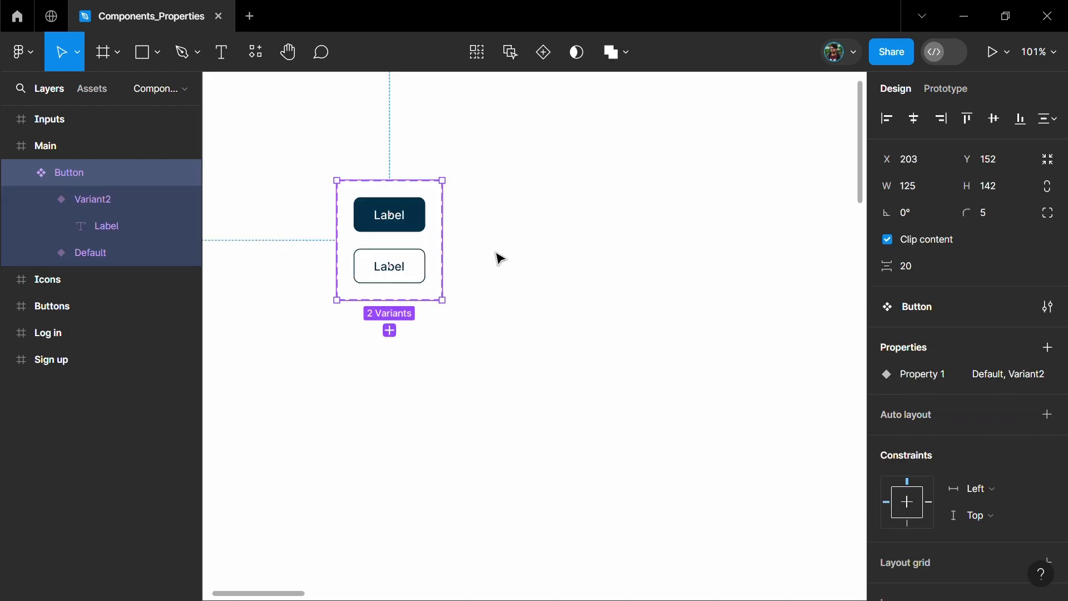
Rename the component set's variant property to State and name the filled variant's value Primary
{"action": "double_click", "coordinate": [920, 376]}
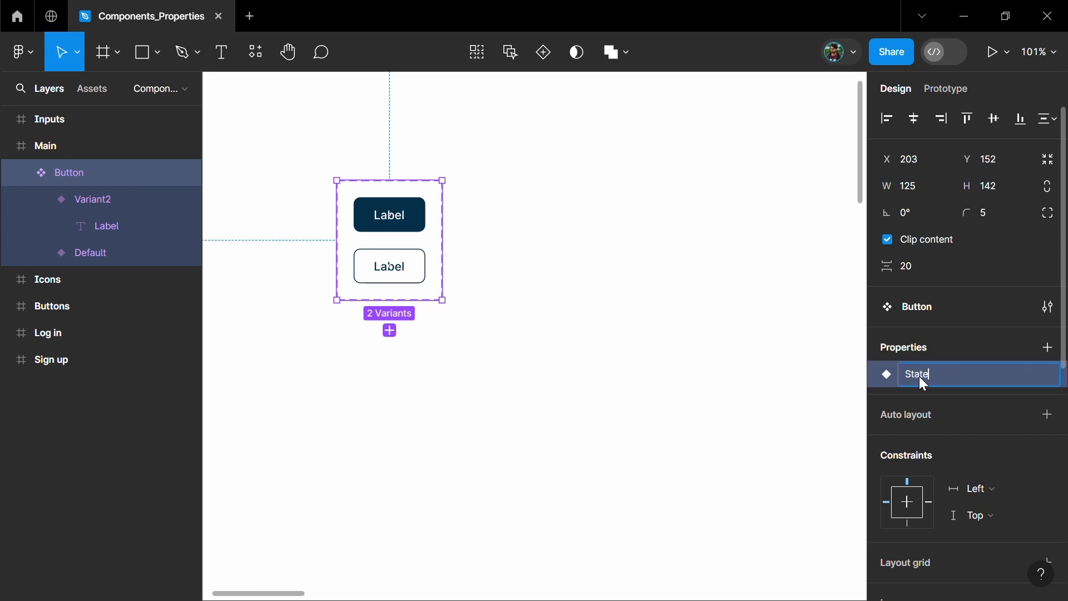
{"action": "key", "text": "Return"}
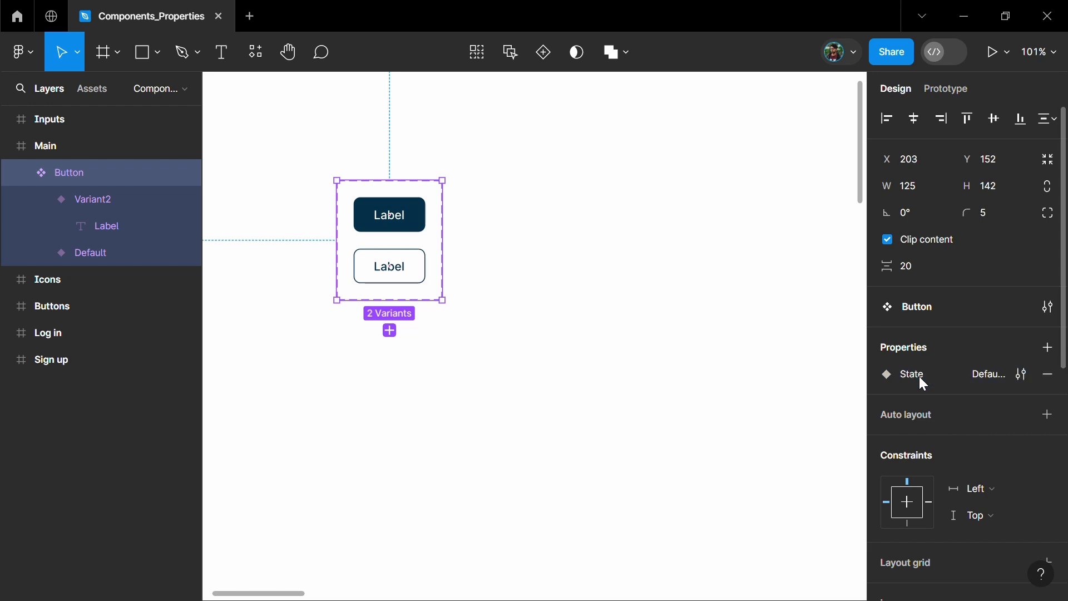
{"action": "left_click", "coordinate": [105, 252]}
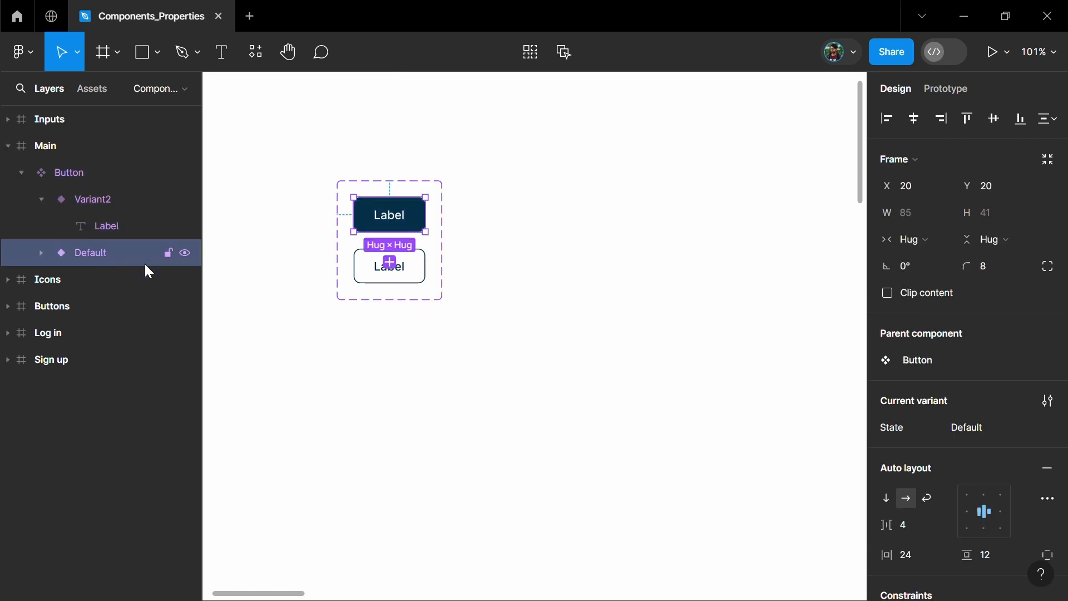
{"action": "left_click", "coordinate": [966, 429]}
{"action": "type", "text": "Primary"}
{"action": "key", "text": "Return"}
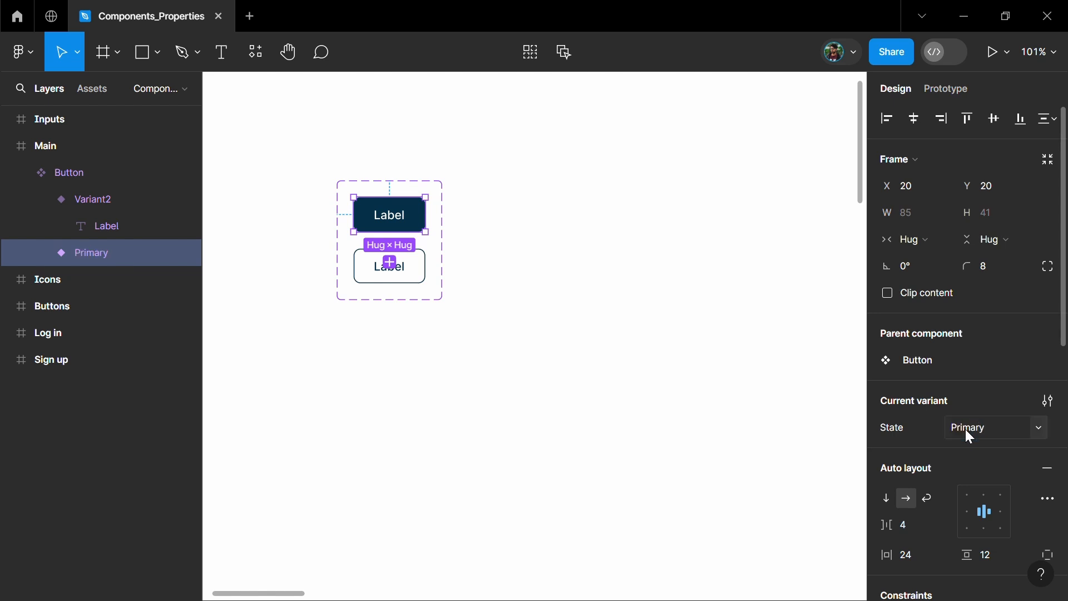
Set the outlined variant's State value to Secondary
{"action": "left_click", "coordinate": [423, 280]}
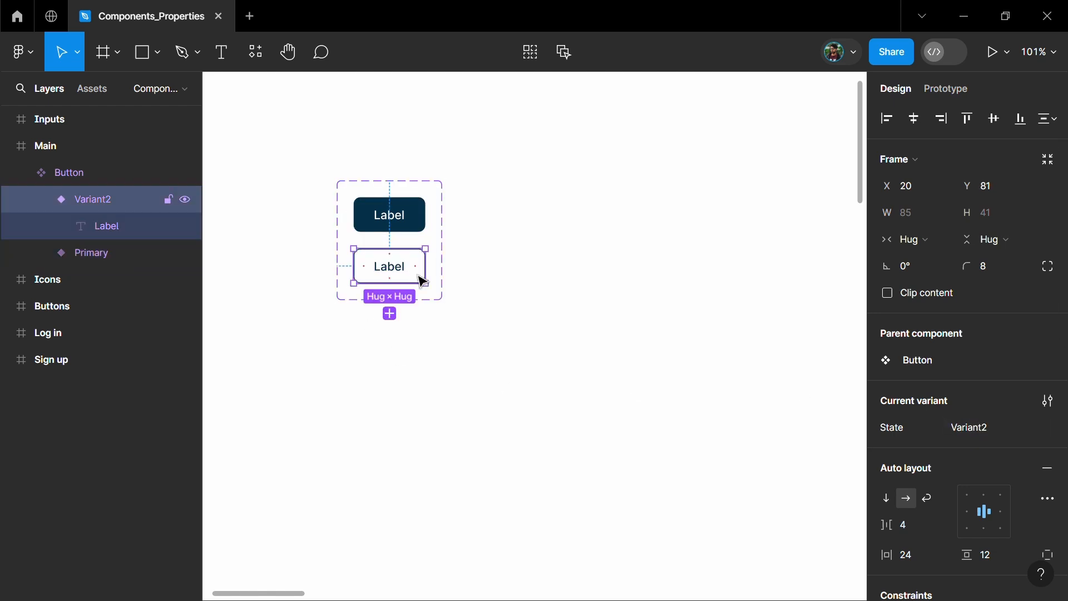
{"action": "left_click", "coordinate": [981, 431]}
{"action": "type", "text": "Secondary"}
{"action": "key", "text": "Return"}
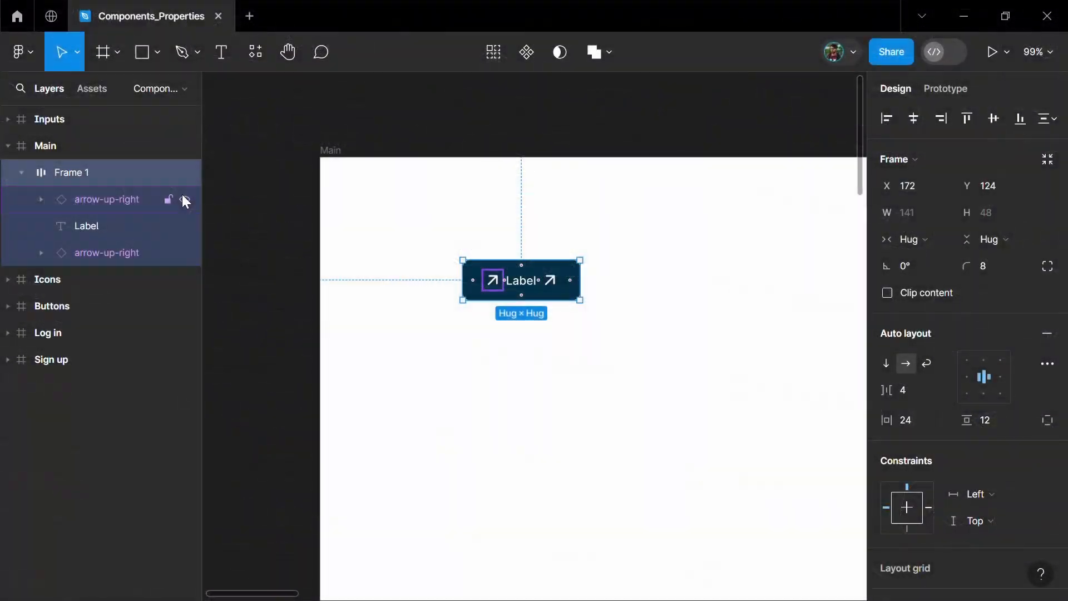
Hide and show again each arrow icon and the label text of the button frame in turn
{"action": "left_click", "coordinate": [184, 198]}
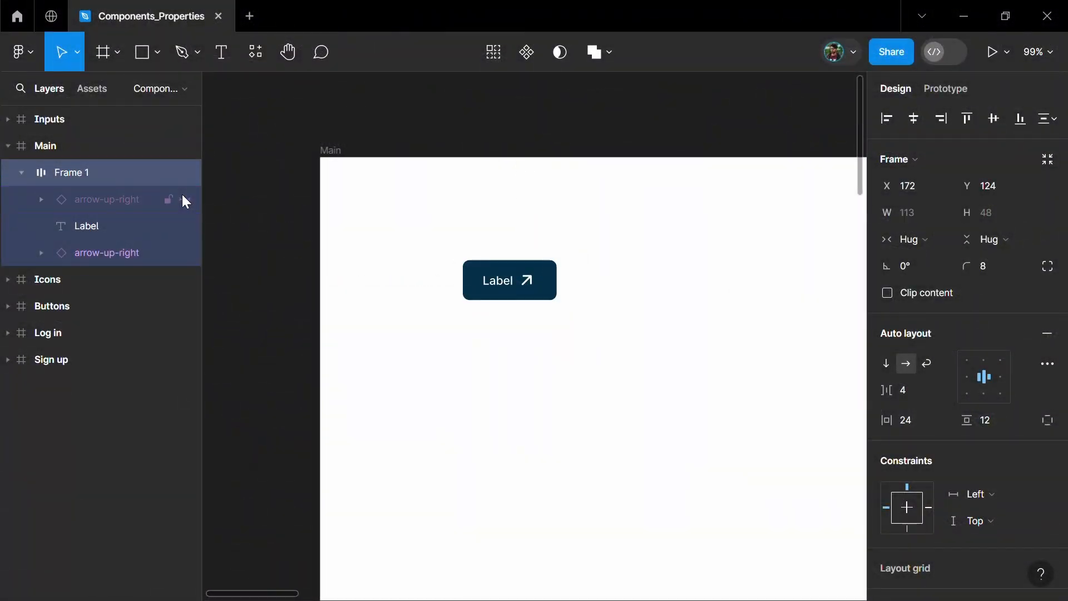
{"action": "left_click", "coordinate": [184, 199]}
{"action": "left_click", "coordinate": [183, 256]}
{"action": "left_click", "coordinate": [184, 255]}
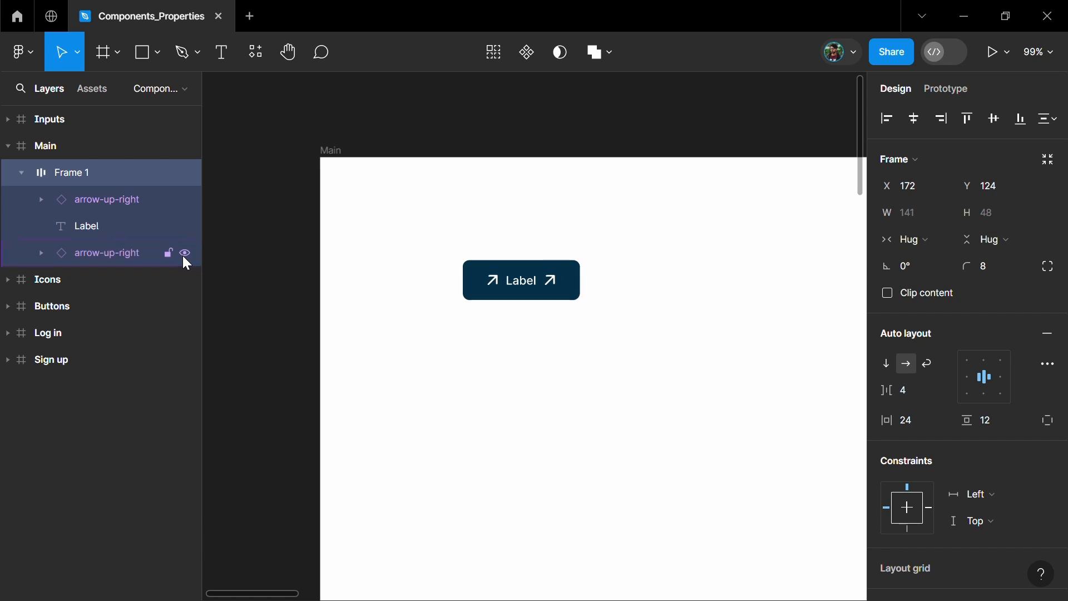
{"action": "left_click", "coordinate": [187, 227]}
{"action": "left_click", "coordinate": [187, 227]}
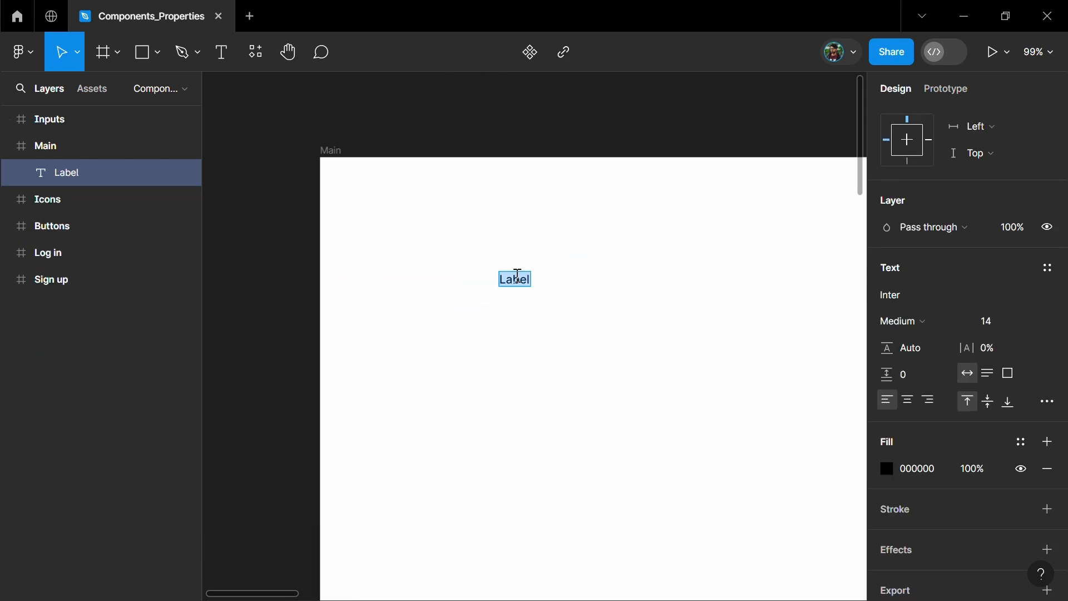
Change the label text to "Button" and wrap it in an auto layout frame with a dark blue fill
{"action": "type", "text": "Button"}
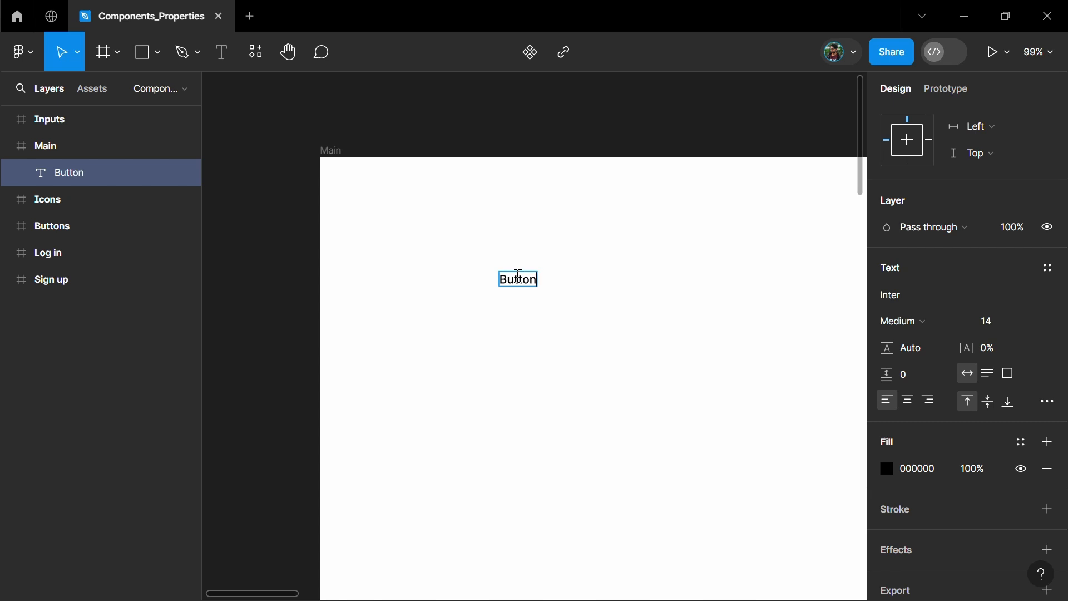
{"action": "key", "text": "Escape"}
{"action": "key", "text": "shift+a"}
{"action": "scroll", "coordinate": [939, 391], "scroll_direction": "down", "scroll_amount": 3}
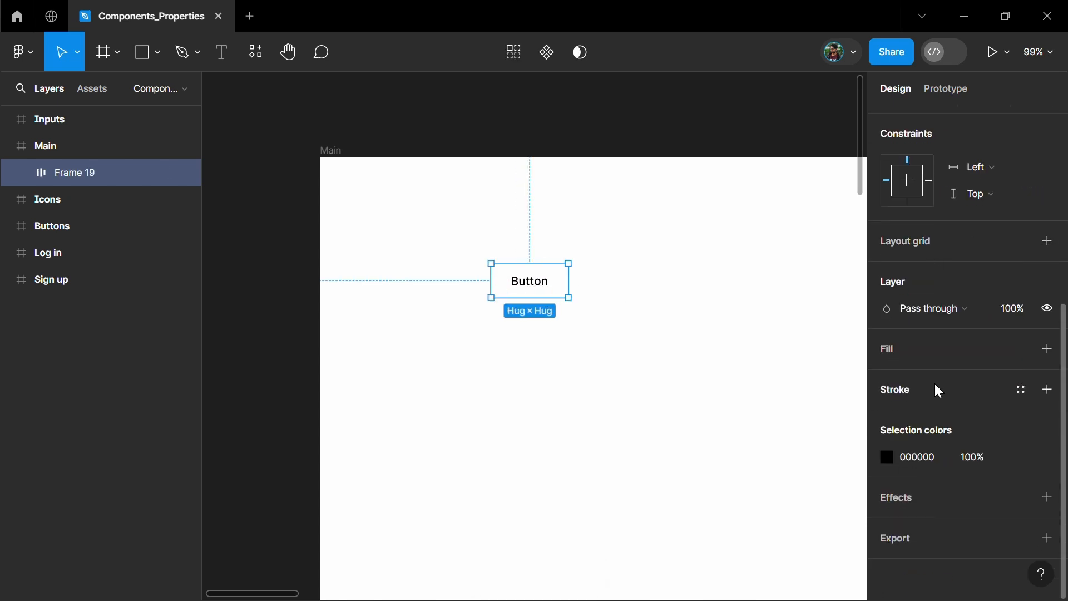
{"action": "left_click", "coordinate": [1044, 349]}
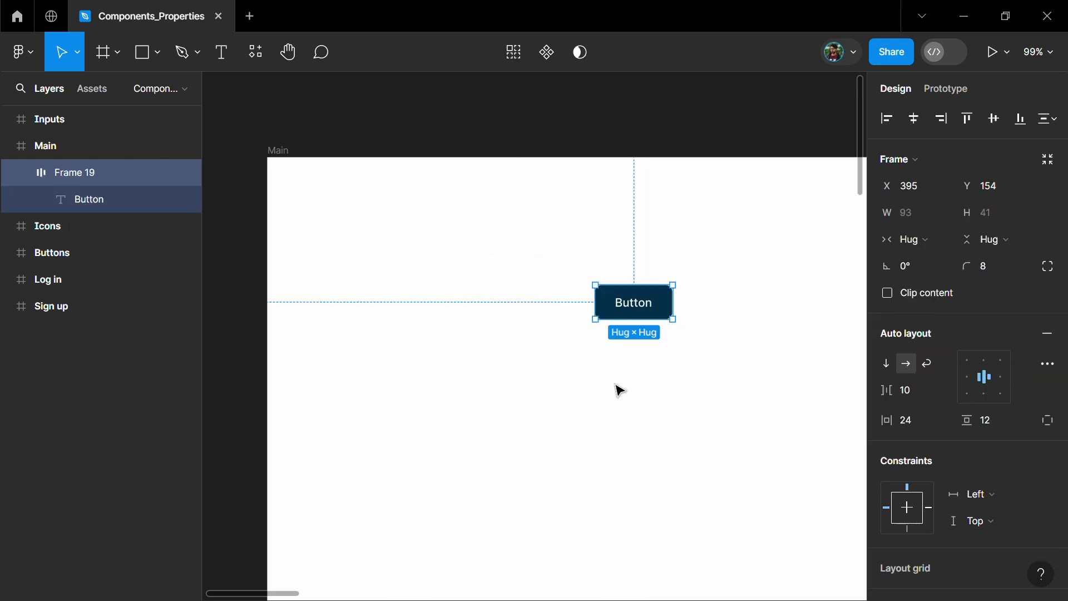
Place an instance of the arrow-up-right icon from the Icons frame after the text in the new button
{"action": "scroll", "coordinate": [612, 381], "scroll_direction": "right", "scroll_amount": 4}
{"action": "scroll", "coordinate": [573, 330], "scroll_direction": "down", "scroll_amount": 2}
{"action": "scroll", "coordinate": [572, 329], "scroll_direction": "right", "scroll_amount": 1}
{"action": "scroll", "coordinate": [573, 333], "scroll_direction": "right", "scroll_amount": 5}
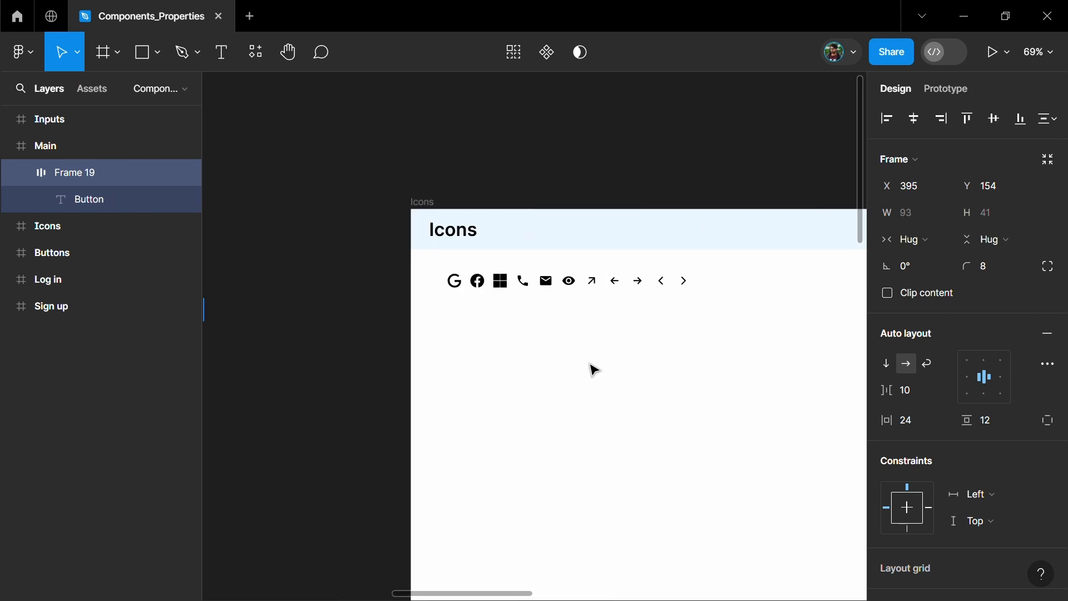
{"action": "left_click", "coordinate": [591, 370]}
{"action": "scroll", "coordinate": [606, 296], "scroll_direction": "up", "scroll_amount": 5}
{"action": "left_click", "coordinate": [580, 280]}
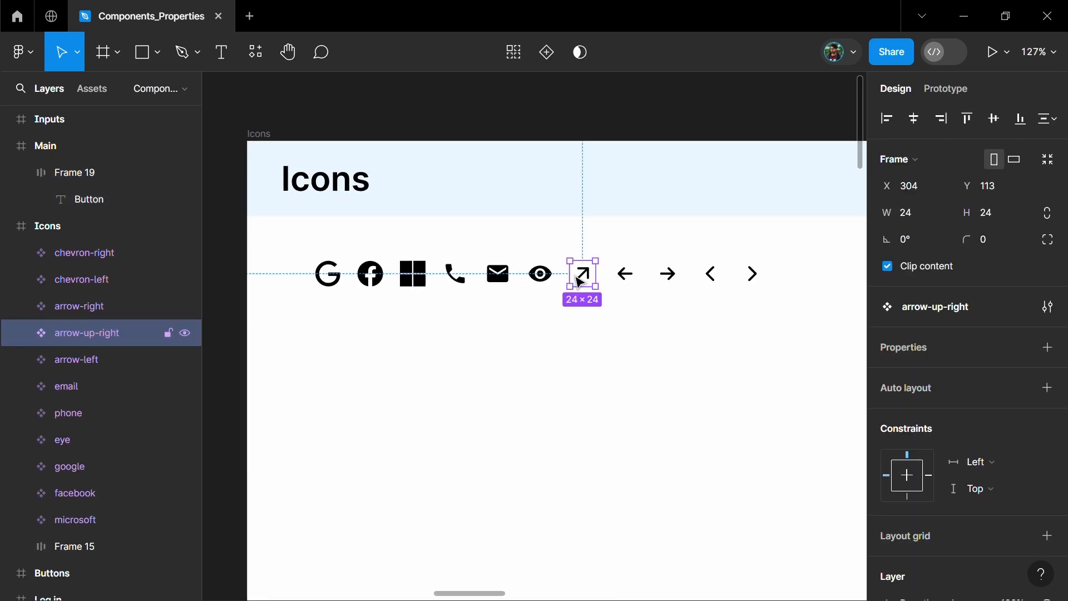
{"action": "left_click_drag", "start_coordinate": [578, 283], "coordinate": [573, 334]}
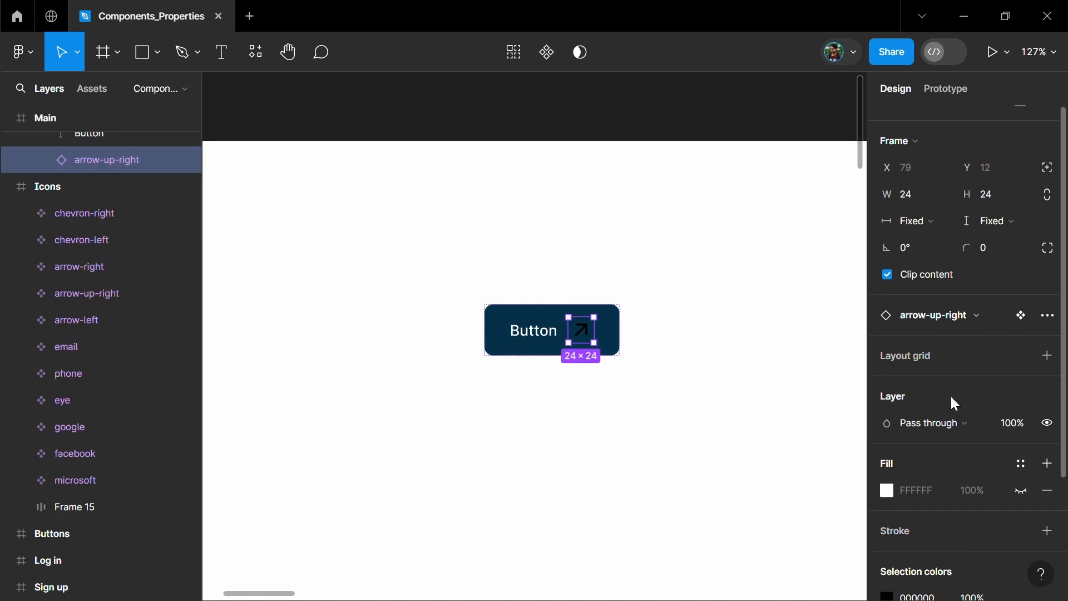
Recolour the button's arrow-up-right icon to white
{"action": "scroll", "coordinate": [950, 412], "scroll_direction": "down", "scroll_amount": 3}
{"action": "left_click", "coordinate": [887, 456]}
{"action": "left_click_drag", "start_coordinate": [728, 254], "coordinate": [710, 163]}
Duplicate the arrow-up-right icon and move the copy in front of the button text
{"action": "key", "text": "ctrl+d"}
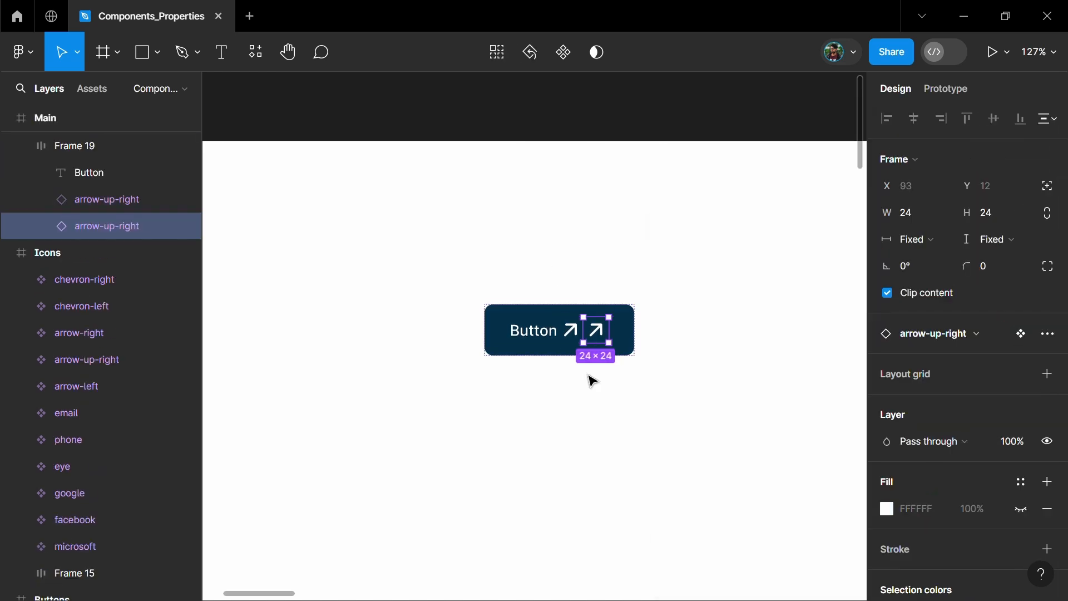
{"action": "key", "text": "Left"}
{"action": "key", "text": "Left"}
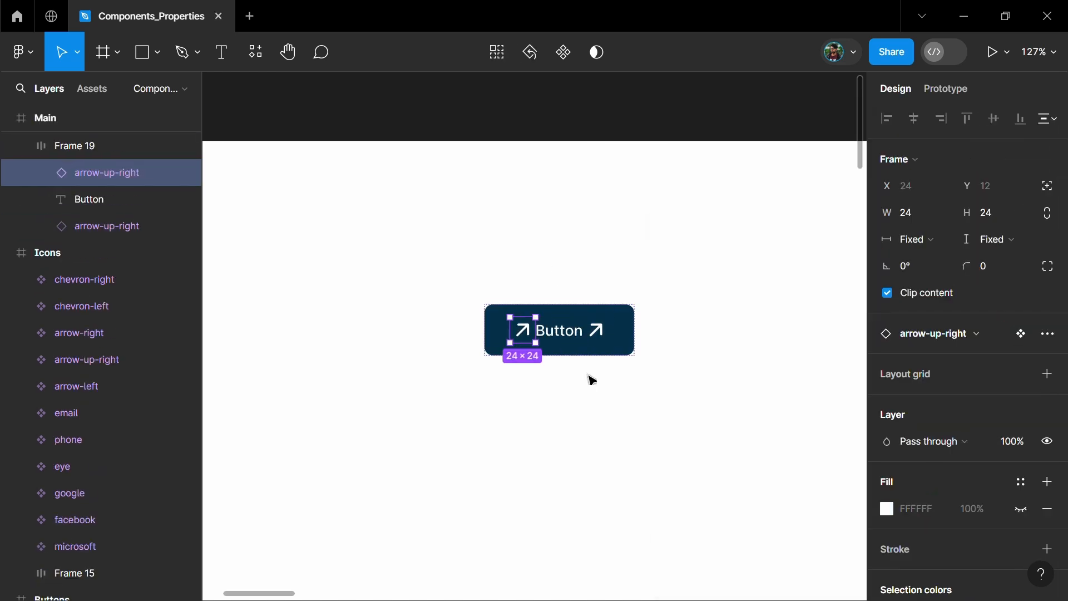
Rename the button's frame to "Button" and turn it into a component
{"action": "left_click", "coordinate": [515, 418]}
{"action": "left_click", "coordinate": [564, 349]}
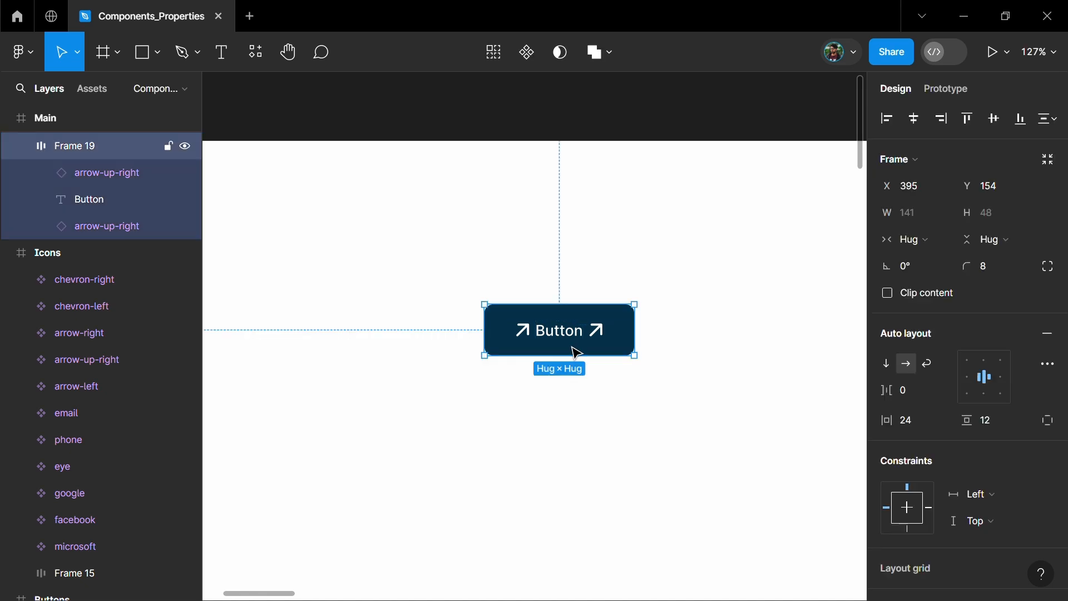
{"action": "double_click", "coordinate": [75, 146]}
{"action": "type", "text": "Button"}
{"action": "key", "text": "Return"}
{"action": "left_click", "coordinate": [526, 53]}
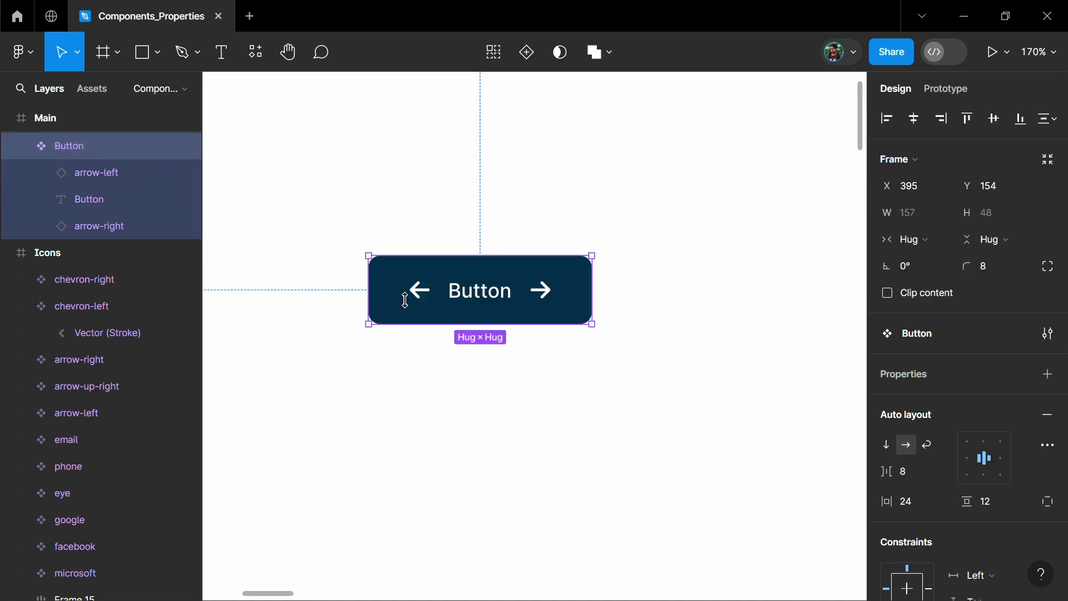
Create a visibility property named "icon-left" with value True for the arrow-left icon in the Button component
{"action": "left_click", "coordinate": [420, 290]}
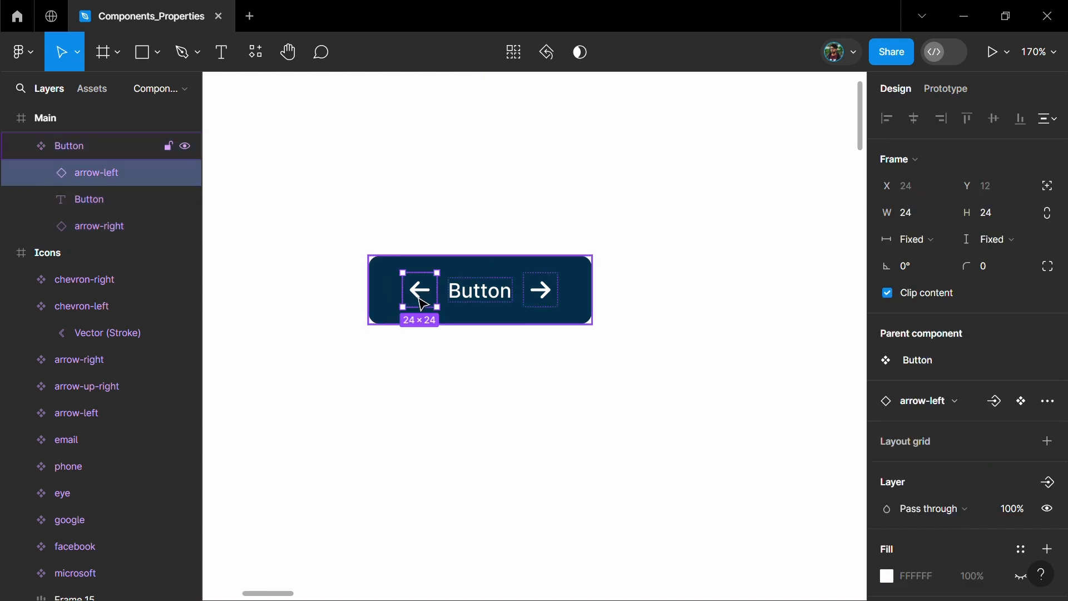
{"action": "scroll", "coordinate": [952, 384], "scroll_direction": "down", "scroll_amount": 2}
{"action": "scroll", "coordinate": [962, 356], "scroll_direction": "down", "scroll_amount": 3}
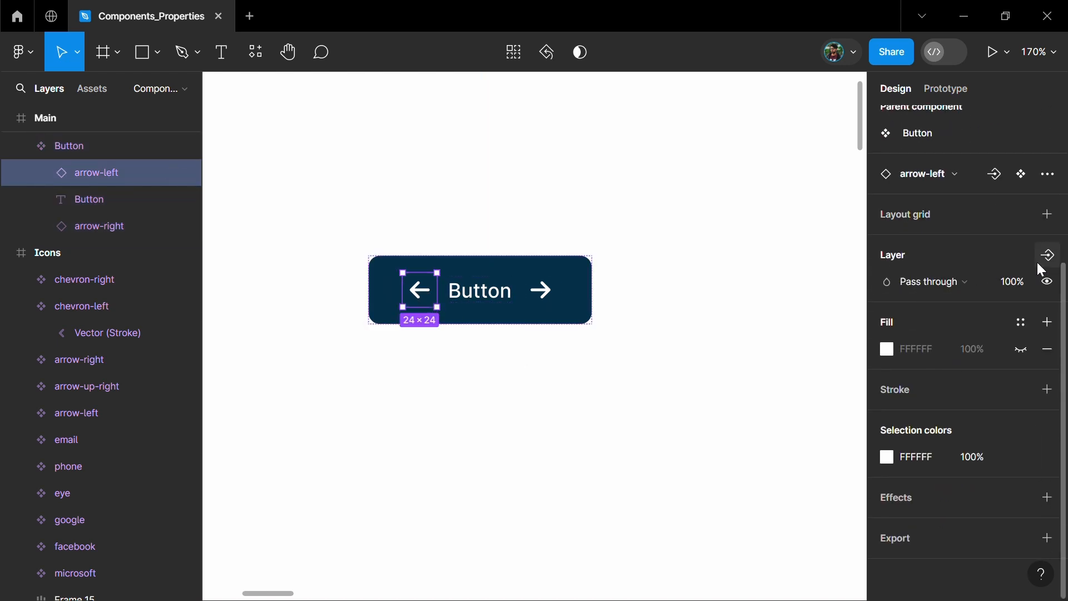
{"action": "left_click", "coordinate": [1047, 260]}
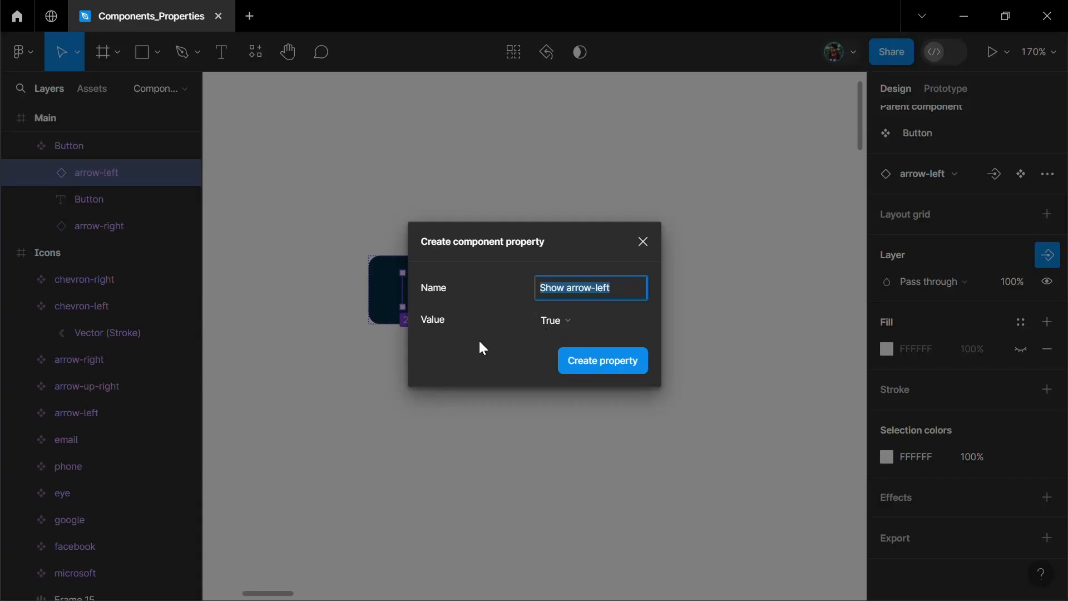
{"action": "type", "text": "icon-left"}
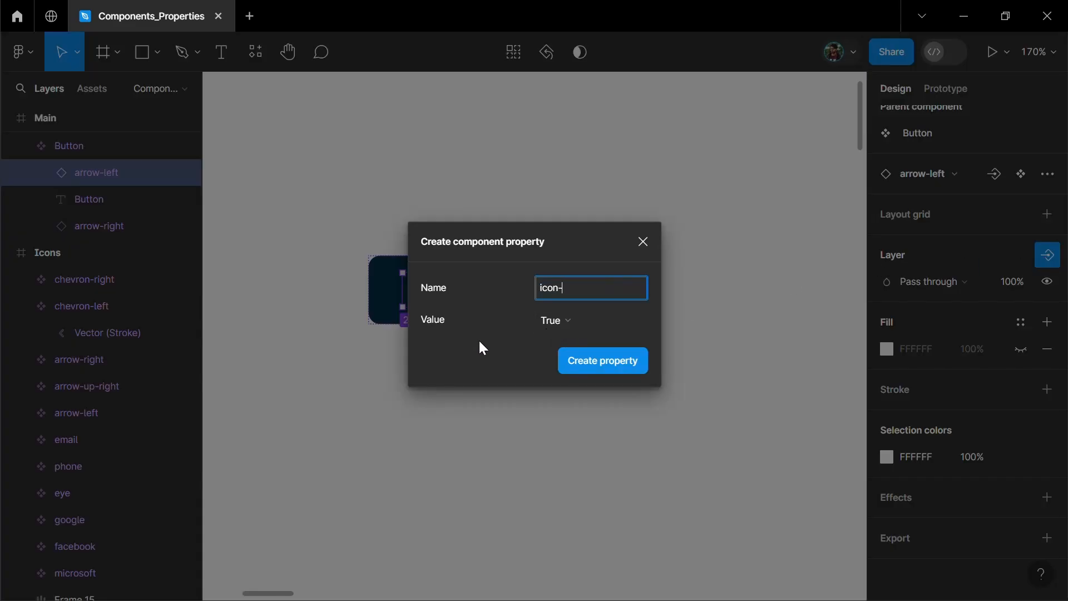
{"action": "left_click", "coordinate": [585, 320]}
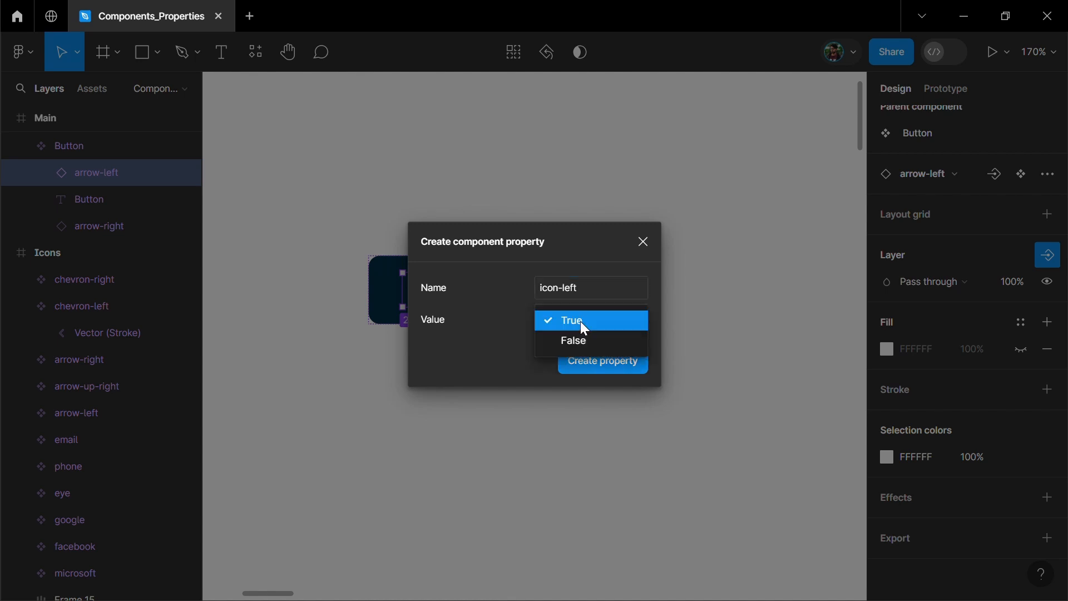
{"action": "left_click", "coordinate": [569, 321]}
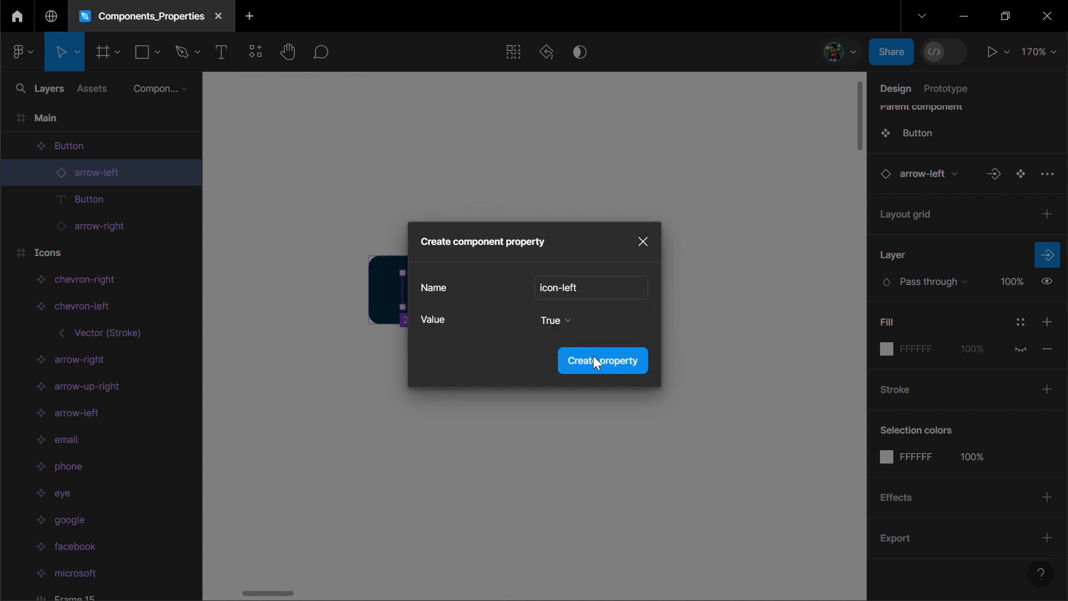
{"action": "left_click", "coordinate": [596, 363]}
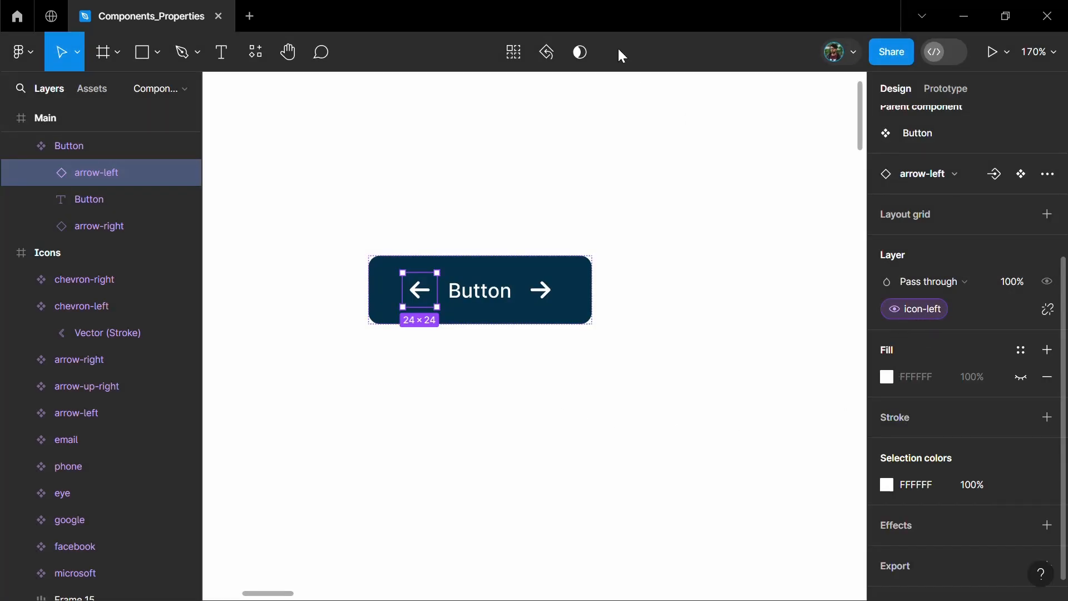
Create a visibility property named "icon-right" for the arrow-right icon in the Button component
{"action": "left_click", "coordinate": [534, 298]}
{"action": "scroll", "coordinate": [971, 345], "scroll_direction": "up", "scroll_amount": 3}
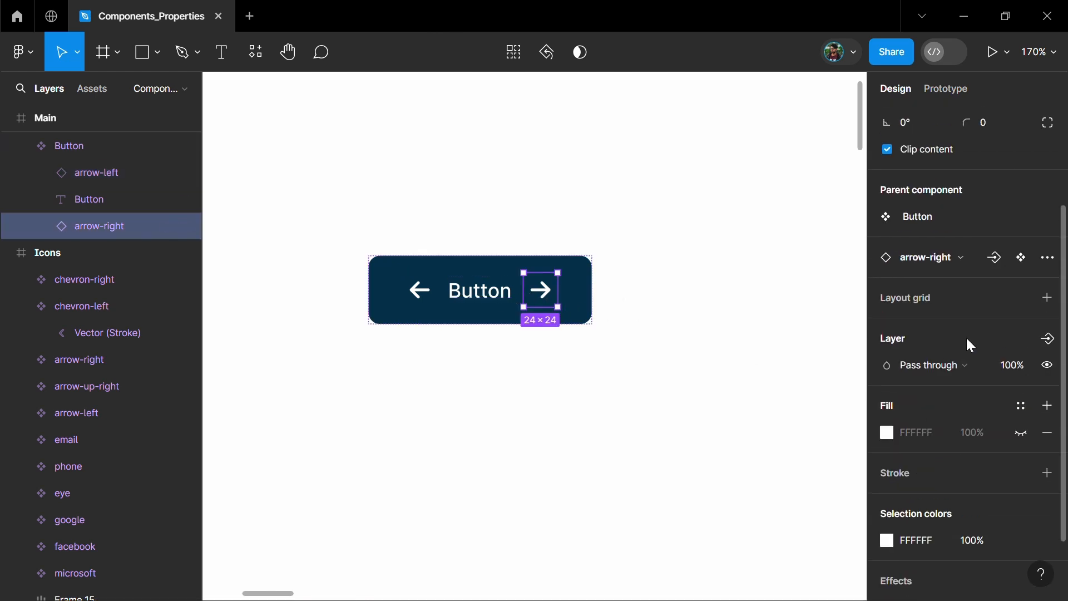
{"action": "left_click", "coordinate": [1048, 338]}
{"action": "left_click", "coordinate": [958, 404]}
{"action": "type", "text": "i"}
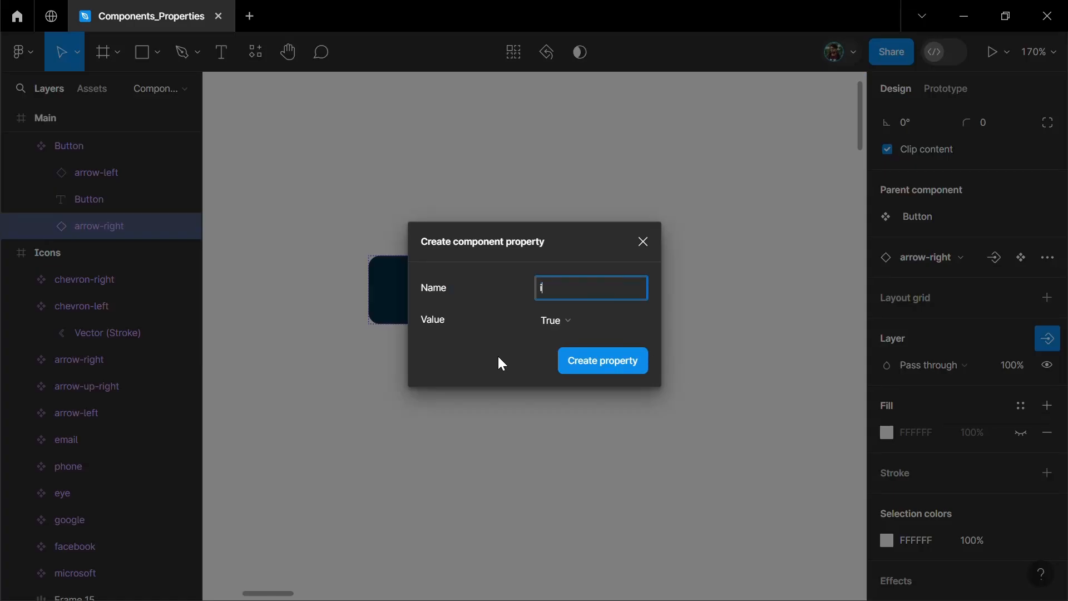
{"action": "type", "text": "con-right"}
{"action": "left_click", "coordinate": [601, 360]}
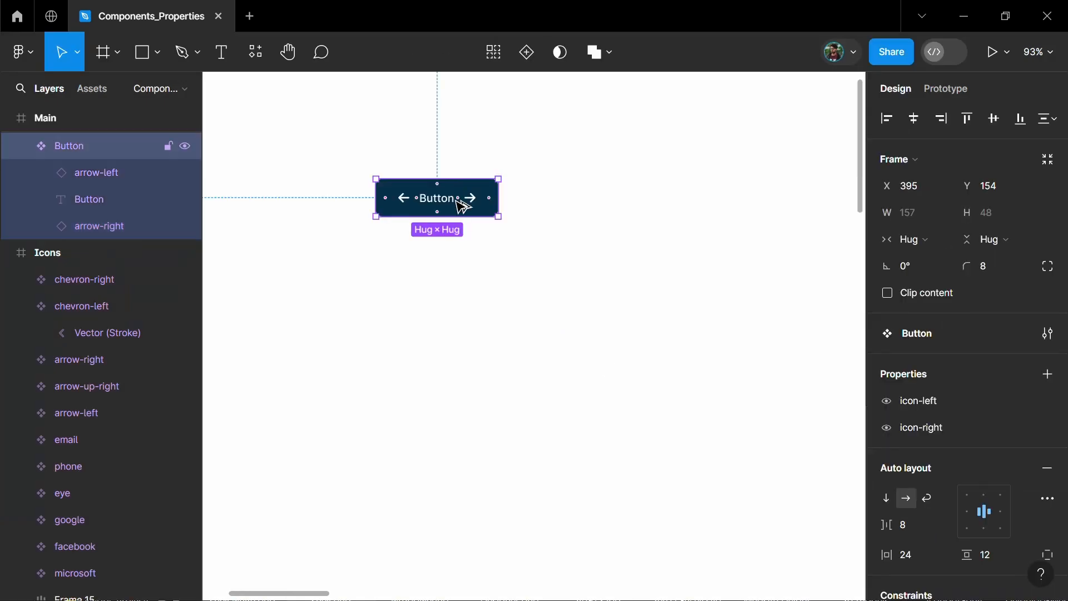
Place an instance of the Button component below it and test toggling its icon-left and icon-right properties
{"action": "left_click_drag", "start_coordinate": [460, 206], "coordinate": [549, 338]}
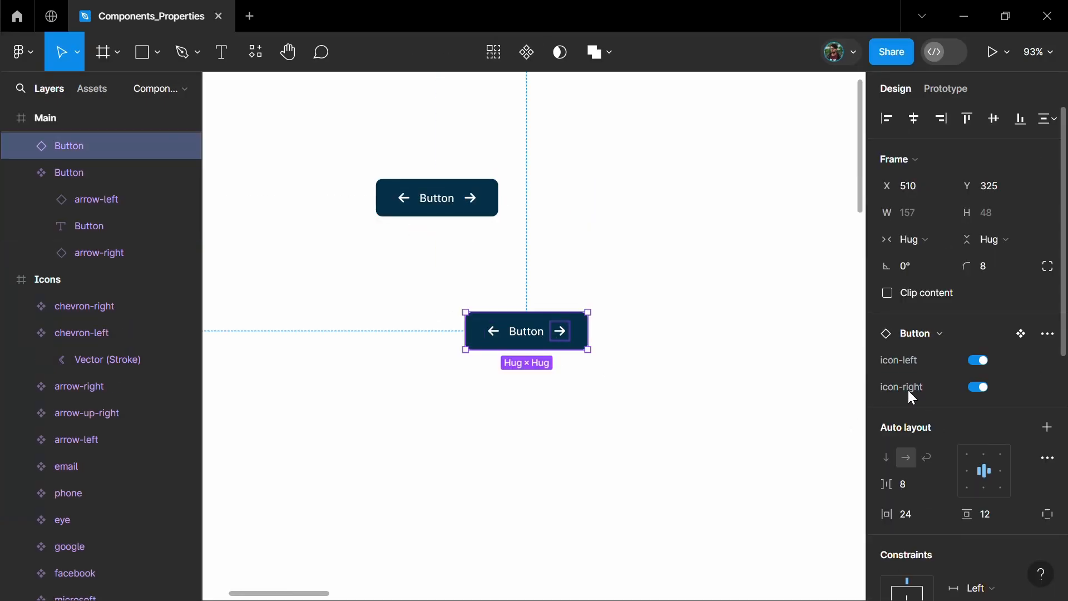
{"action": "left_click", "coordinate": [983, 359]}
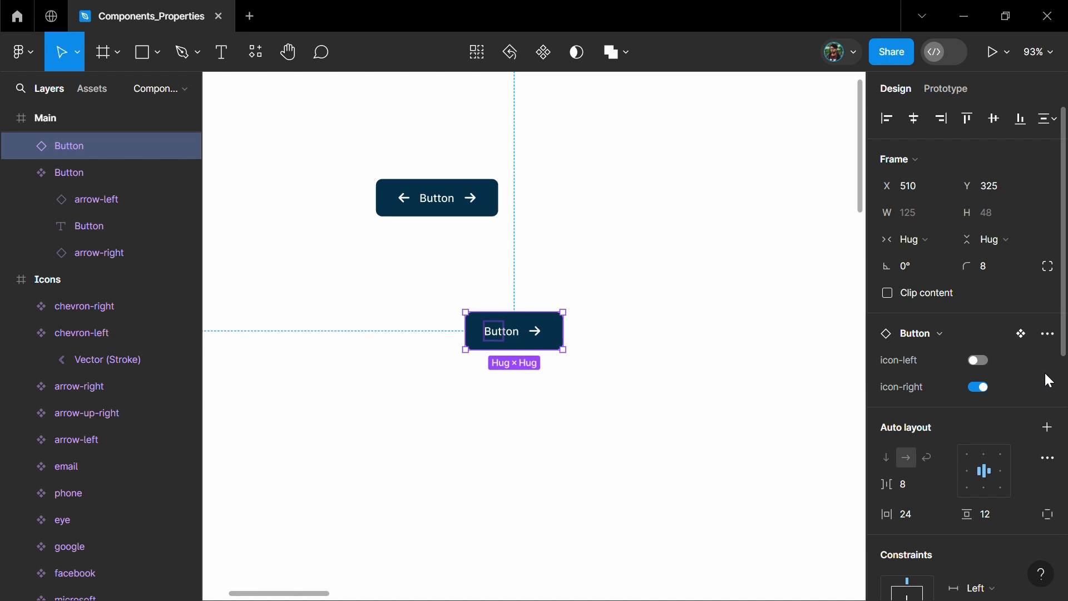
{"action": "left_click", "coordinate": [979, 360]}
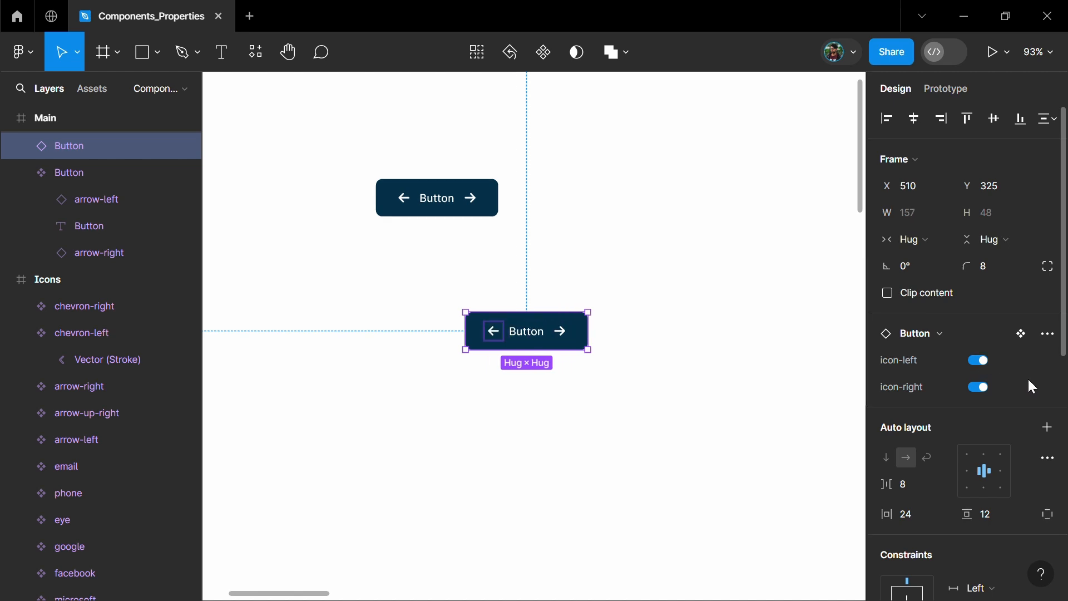
{"action": "left_click", "coordinate": [982, 386]}
Create a visibility property named "button-text" with value True for the text layer of the main Button component
{"action": "double_click", "coordinate": [437, 198]}
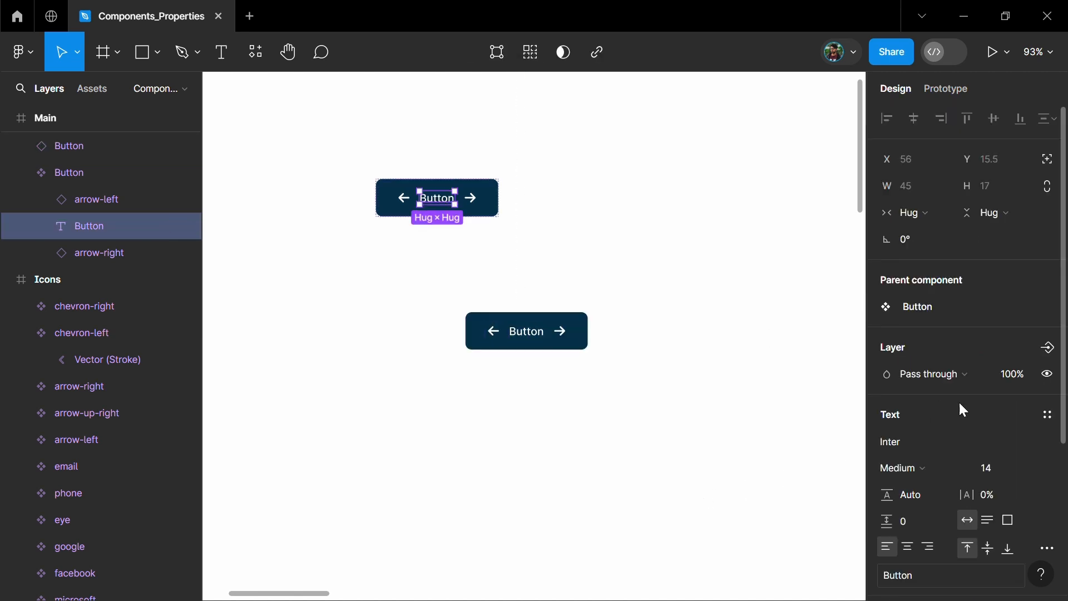
{"action": "left_click", "coordinate": [1048, 347]}
{"action": "left_click", "coordinate": [946, 438]}
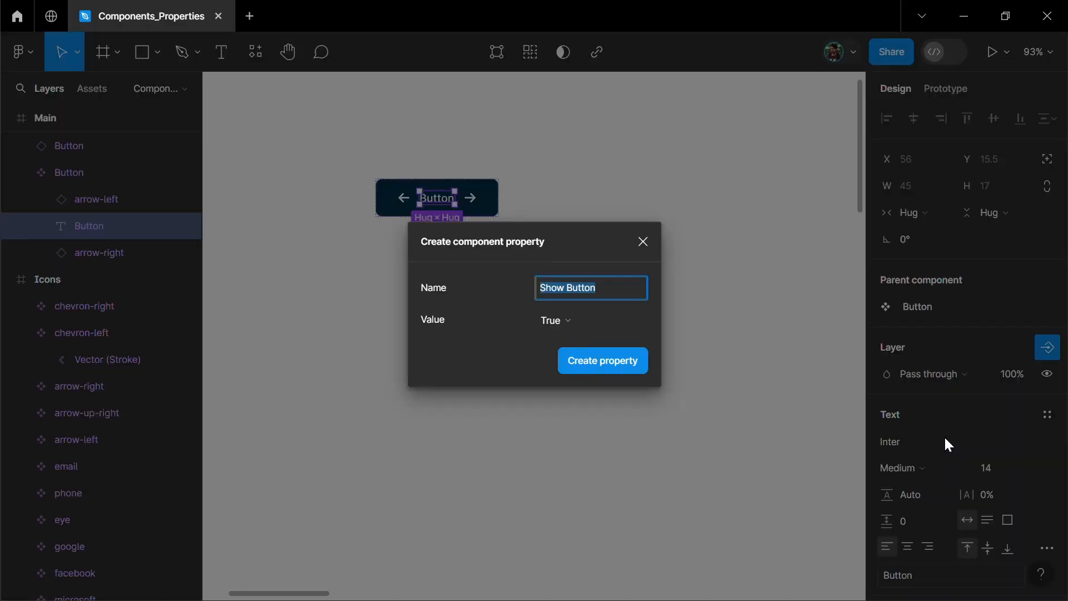
{"action": "type", "text": "button-text"}
{"action": "left_click", "coordinate": [559, 320]}
{"action": "left_click", "coordinate": [566, 319]}
{"action": "left_click", "coordinate": [589, 361]}
Toggle the button-text property of the button instance off and back on
{"action": "left_click", "coordinate": [574, 338]}
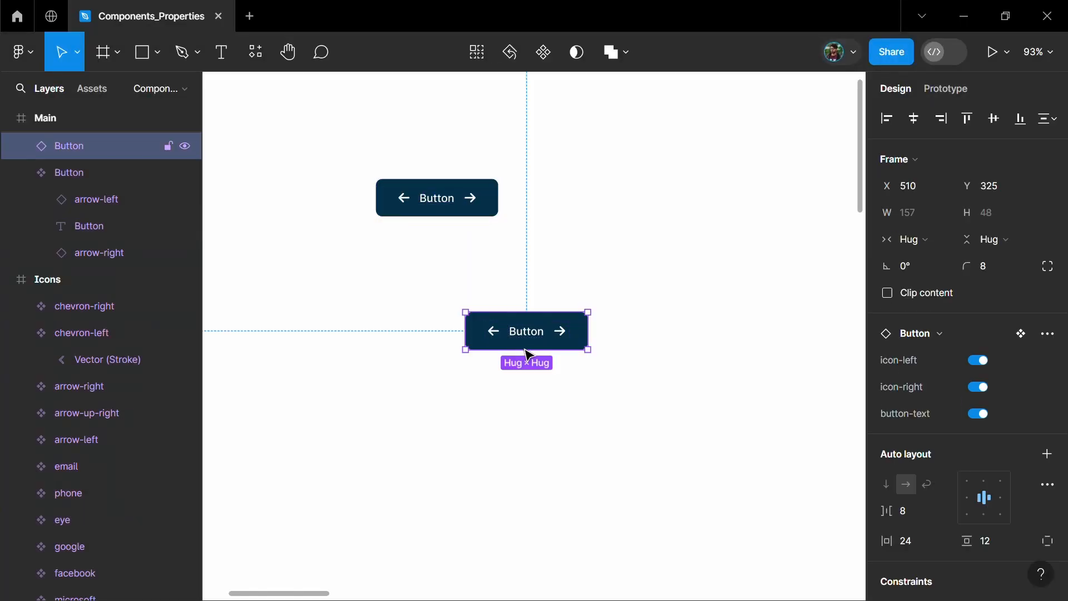
{"action": "left_click", "coordinate": [982, 413]}
{"action": "left_click", "coordinate": [983, 412]}
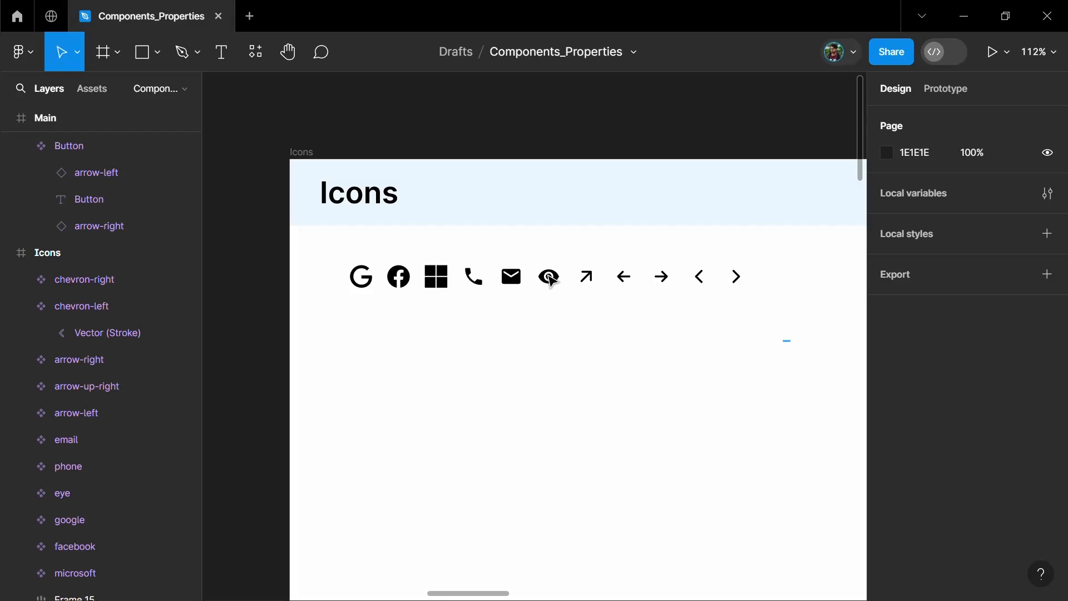
Move the arrow-up-right, arrow-right and chevron-right icons below the icon row in the Icons frame
{"action": "left_click_drag", "start_coordinate": [790, 340], "coordinate": [338, 244]}
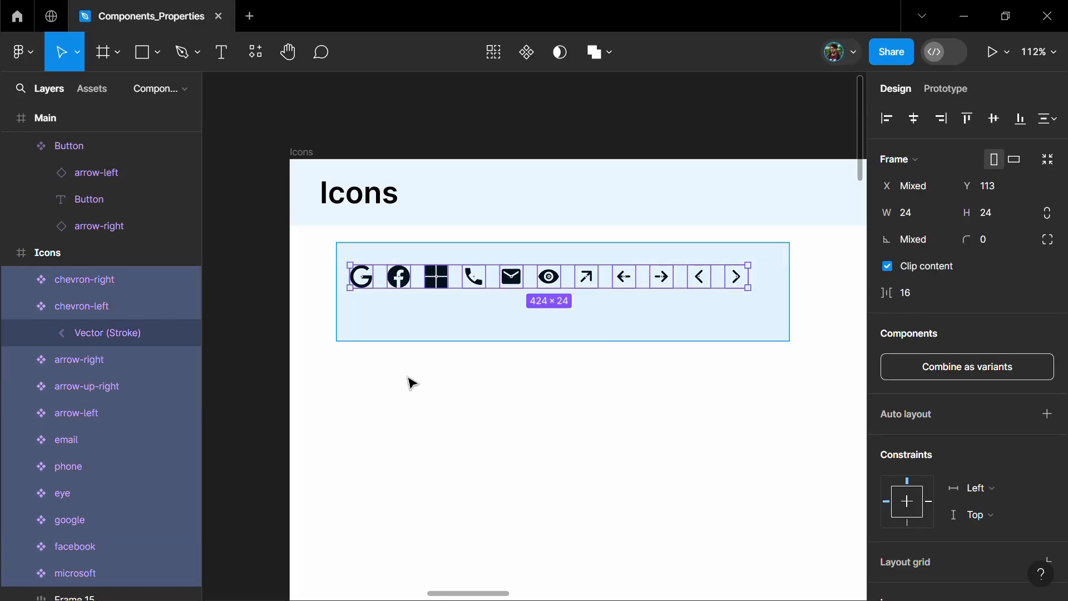
{"action": "left_click", "coordinate": [590, 284]}
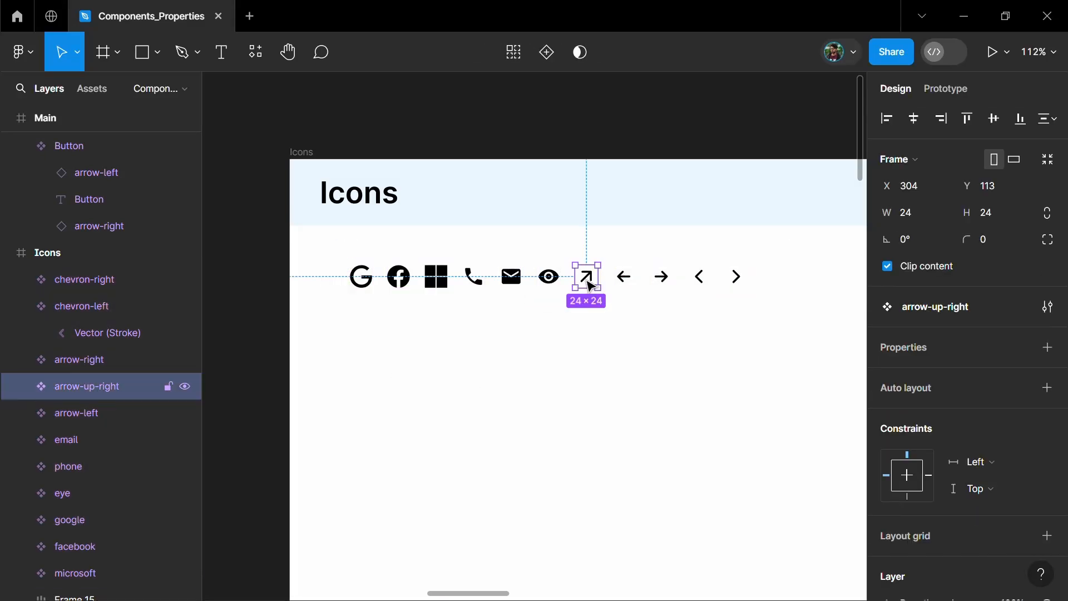
{"action": "left_click_drag", "start_coordinate": [591, 285], "coordinate": [590, 332]}
{"action": "left_click_drag", "start_coordinate": [661, 276], "coordinate": [662, 333]}
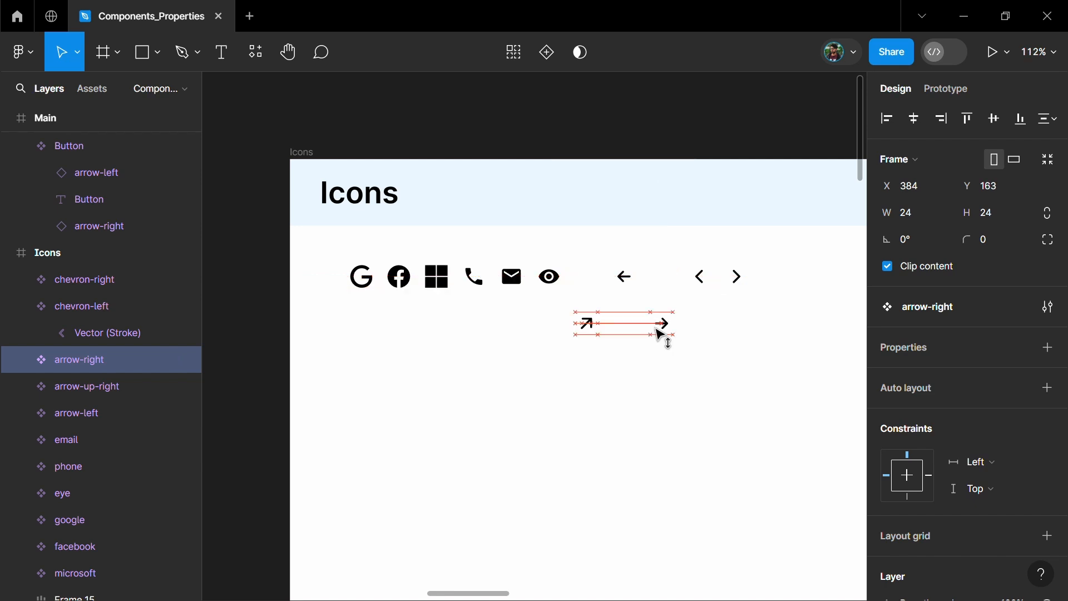
{"action": "left_click_drag", "start_coordinate": [737, 276], "coordinate": [746, 334]}
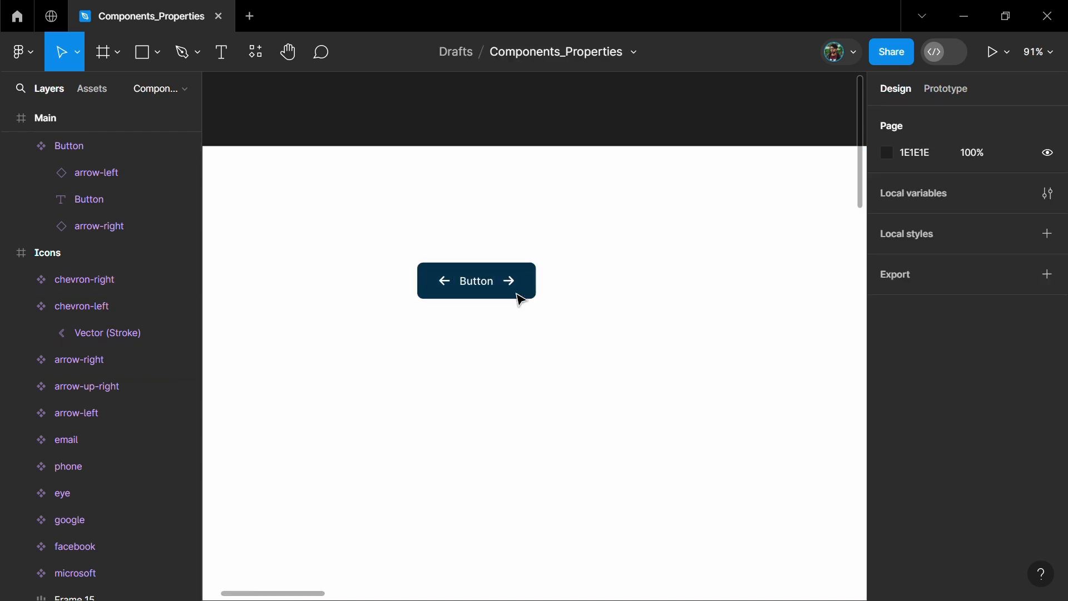
Create an instance swap property named "button-icon" for the button's arrow-right icon, with arrow-right, arrow-up-right and chevron-right as preferred values
{"action": "left_click", "coordinate": [513, 283]}
{"action": "left_click", "coordinate": [513, 284]}
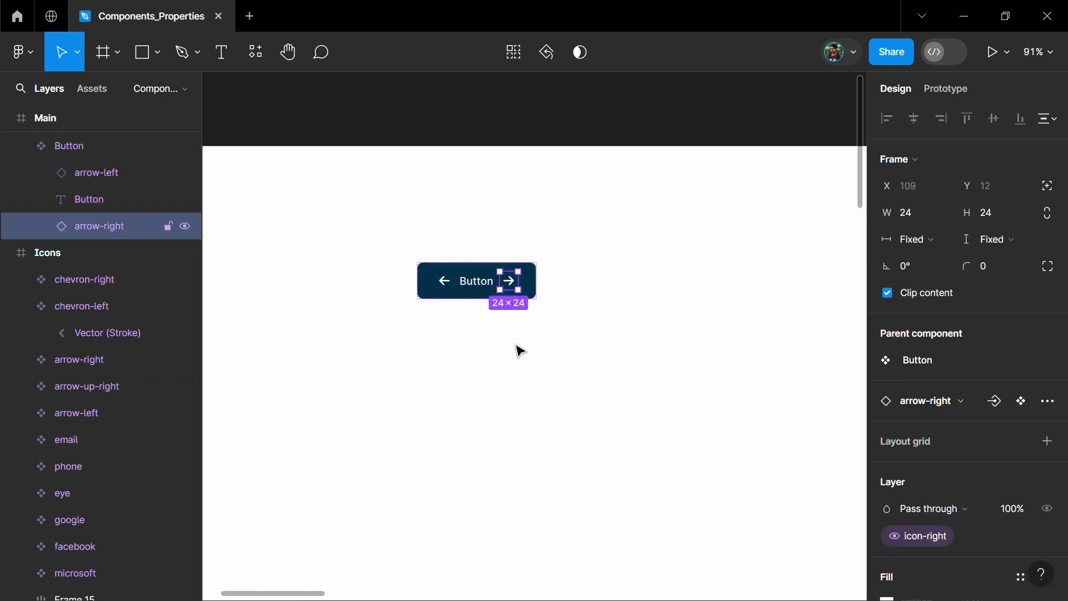
{"action": "scroll", "coordinate": [515, 351], "scroll_direction": "up", "scroll_amount": 3}
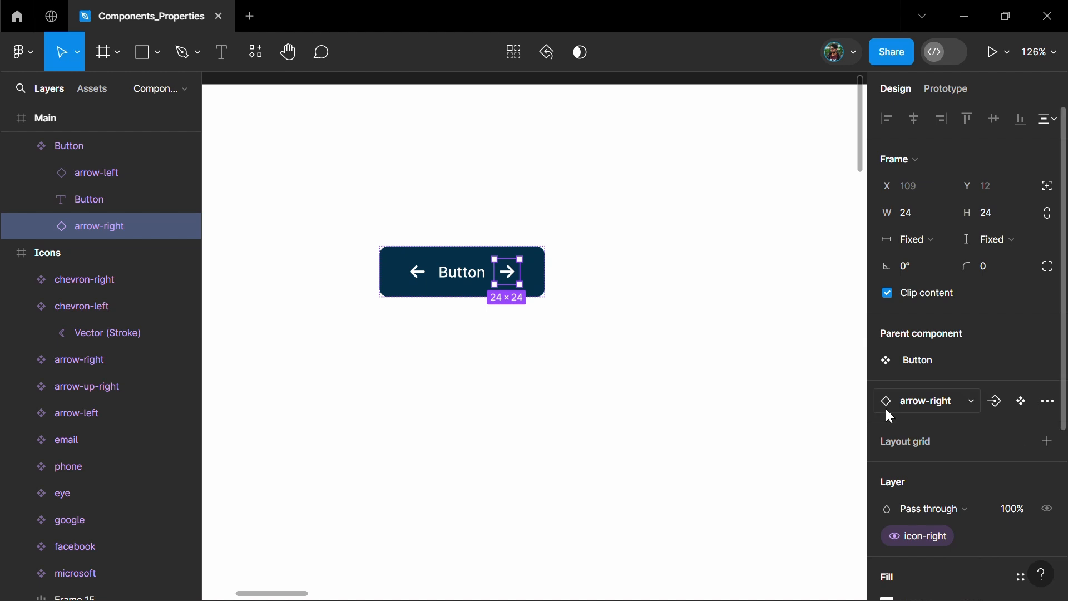
{"action": "left_click", "coordinate": [996, 403]}
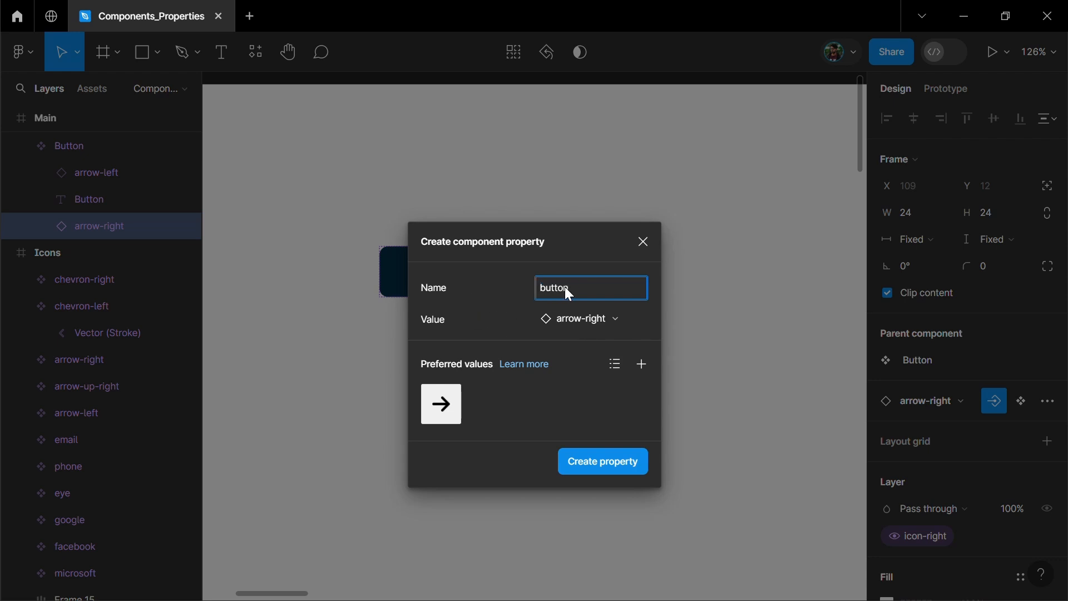
{"action": "left_click", "coordinate": [513, 304]}
{"action": "left_click", "coordinate": [642, 363]}
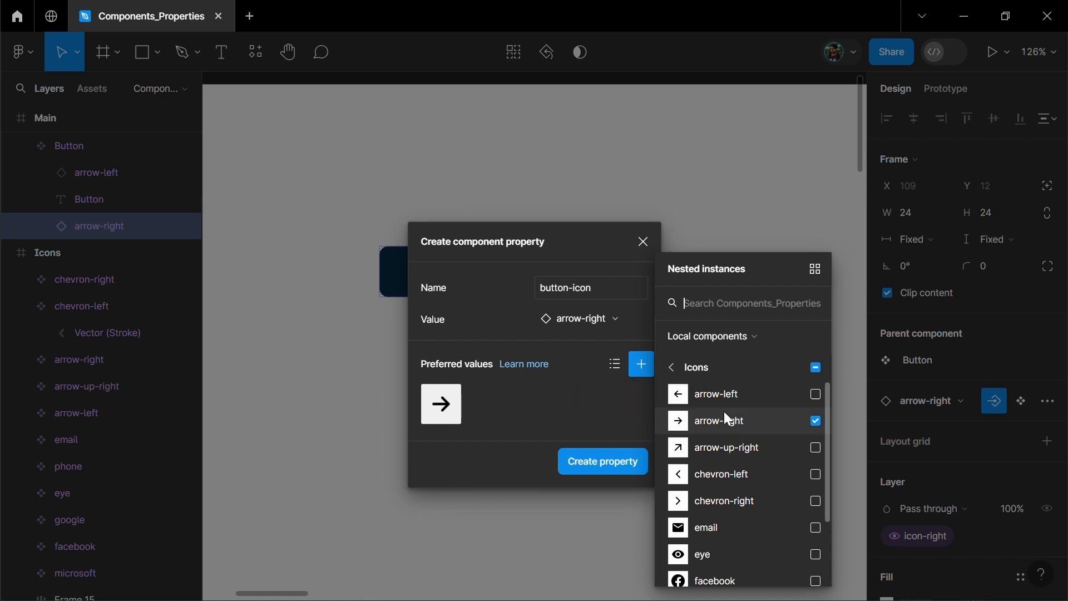
{"action": "left_click", "coordinate": [816, 449]}
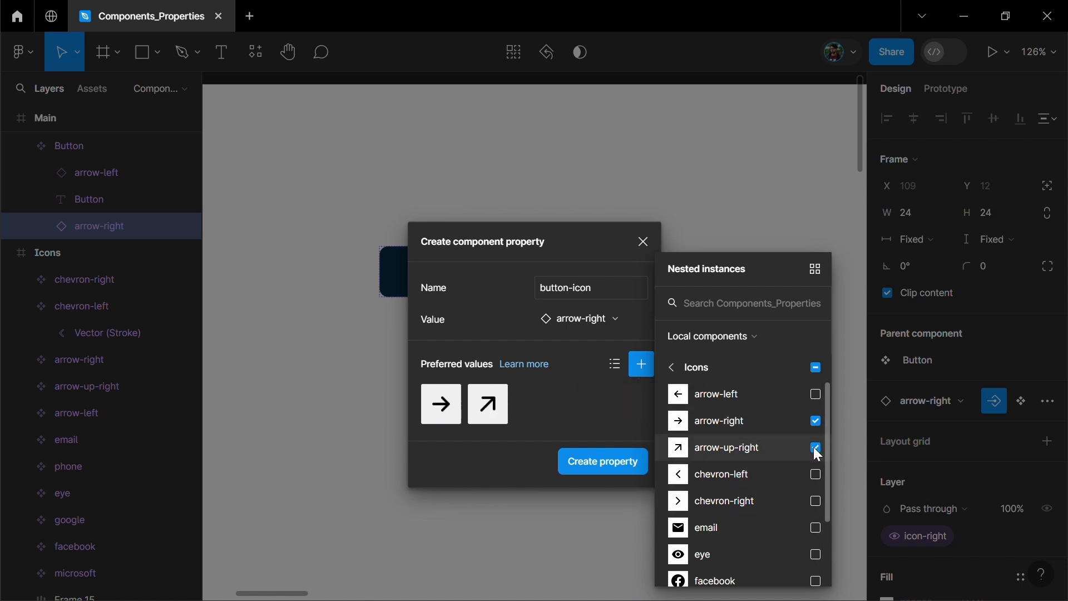
{"action": "left_click", "coordinate": [816, 501]}
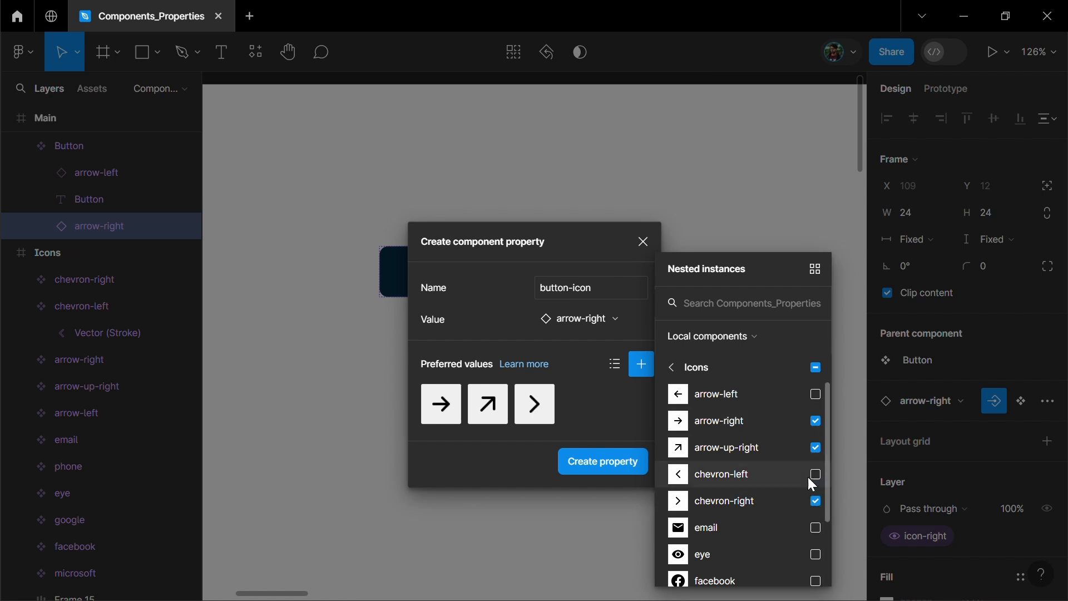
{"action": "left_click", "coordinate": [595, 419]}
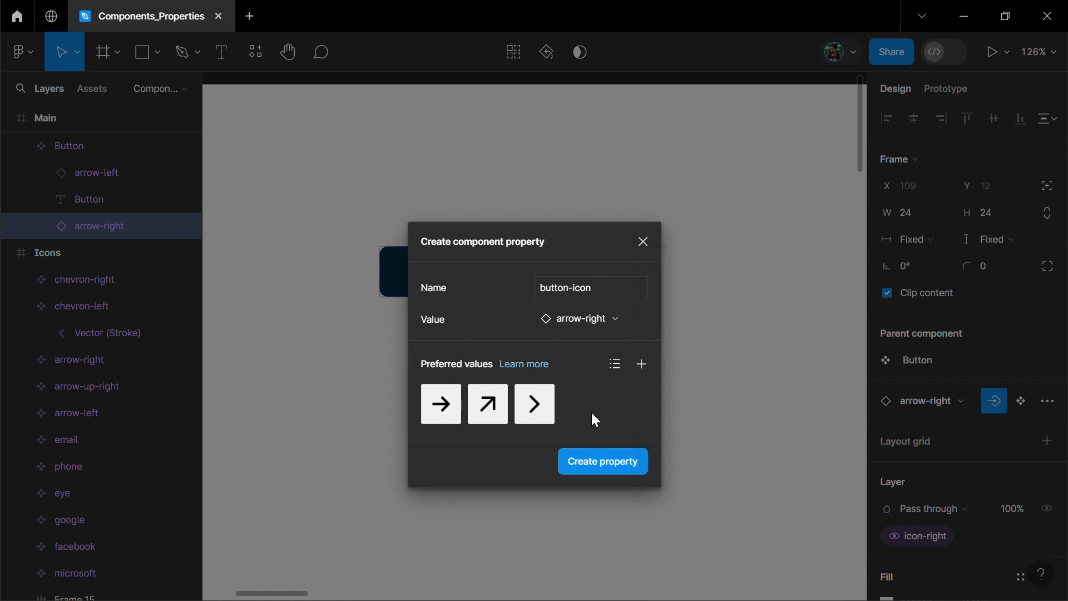
{"action": "left_click", "coordinate": [607, 468]}
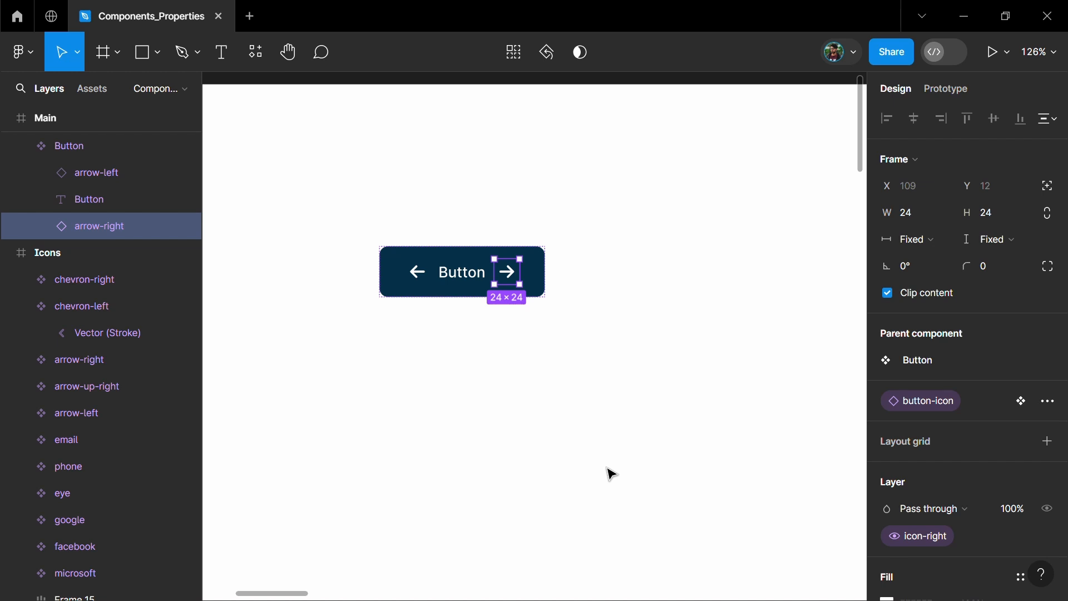
Place an instance of the Button component below the original and turn off its icon-left property
{"action": "left_click", "coordinate": [500, 426]}
{"action": "scroll", "coordinate": [490, 334], "scroll_direction": "down", "scroll_amount": 2}
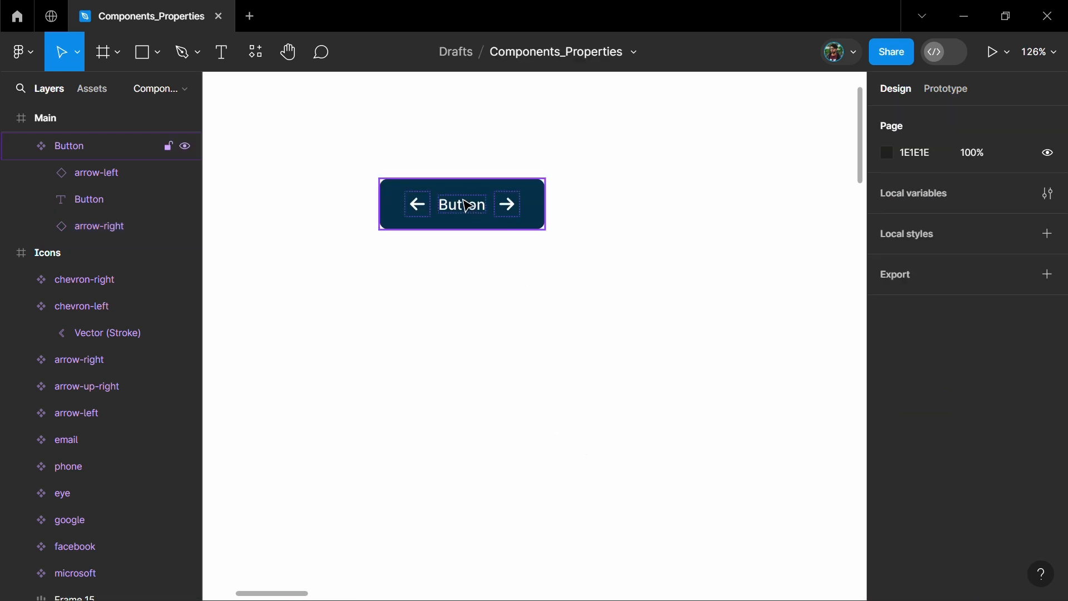
{"action": "left_click_drag", "start_coordinate": [467, 205], "coordinate": [503, 382]}
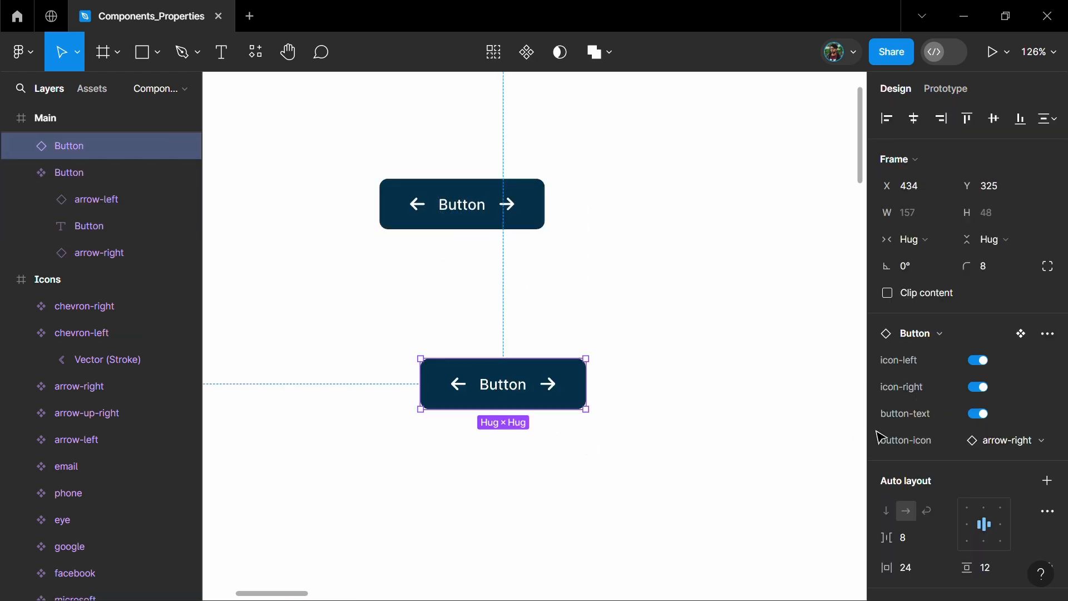
{"action": "left_click", "coordinate": [977, 360]}
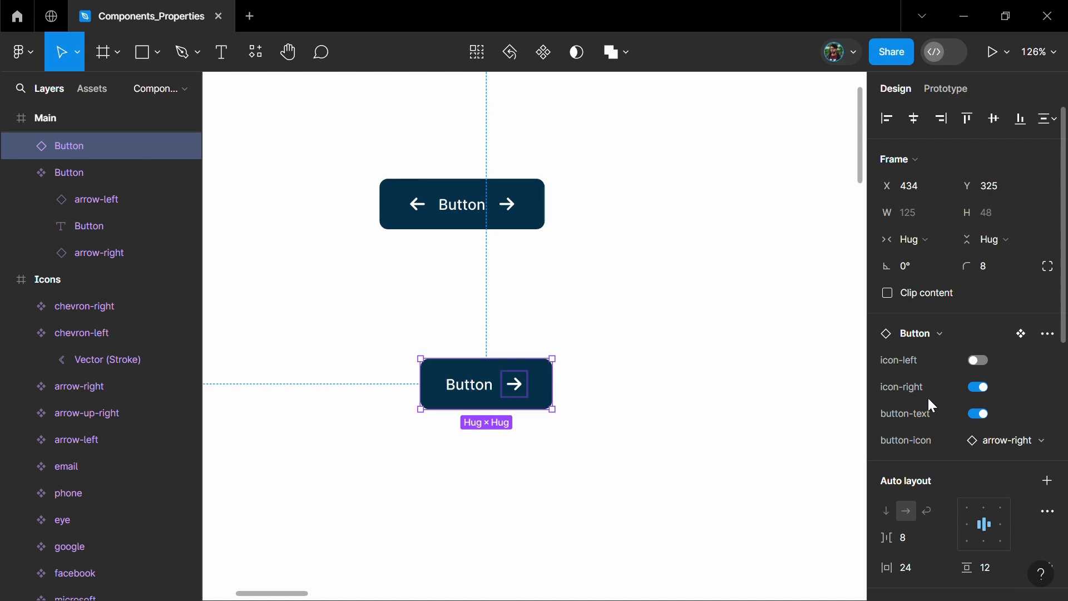
Try swapping the instance's button-icon to arrow-left, and undo the swap
{"action": "left_click", "coordinate": [1016, 445]}
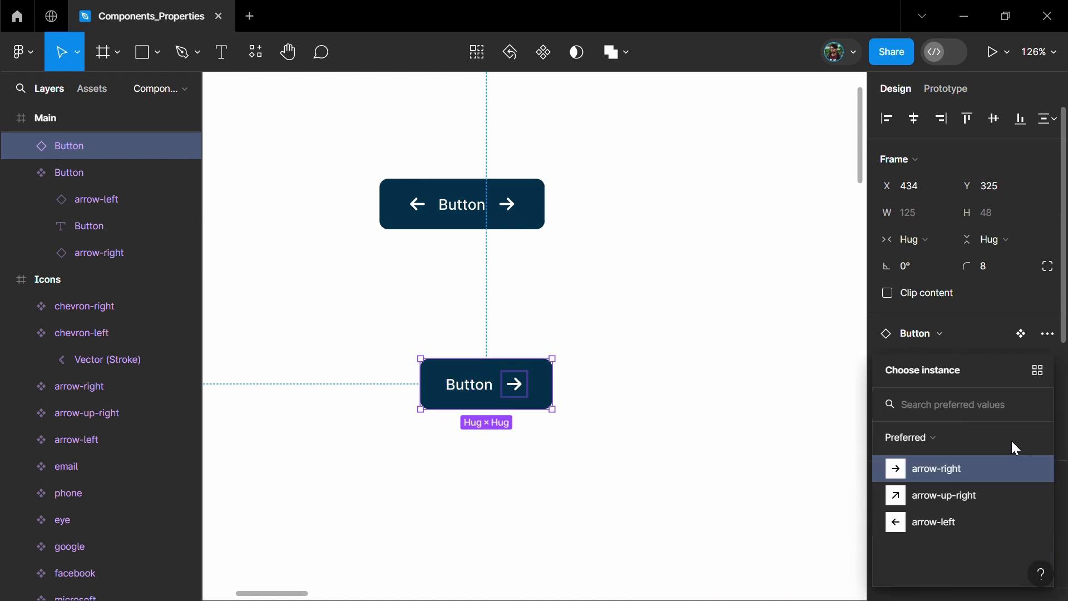
{"action": "left_click", "coordinate": [940, 523]}
{"action": "key", "text": "ctrl+z"}
Duplicate the button instance into a row of three and set the middle copy's button-icon to arrow-up-right
{"action": "left_click_drag", "start_coordinate": [487, 391], "coordinate": [709, 410]}
{"action": "left_click", "coordinate": [405, 412]}
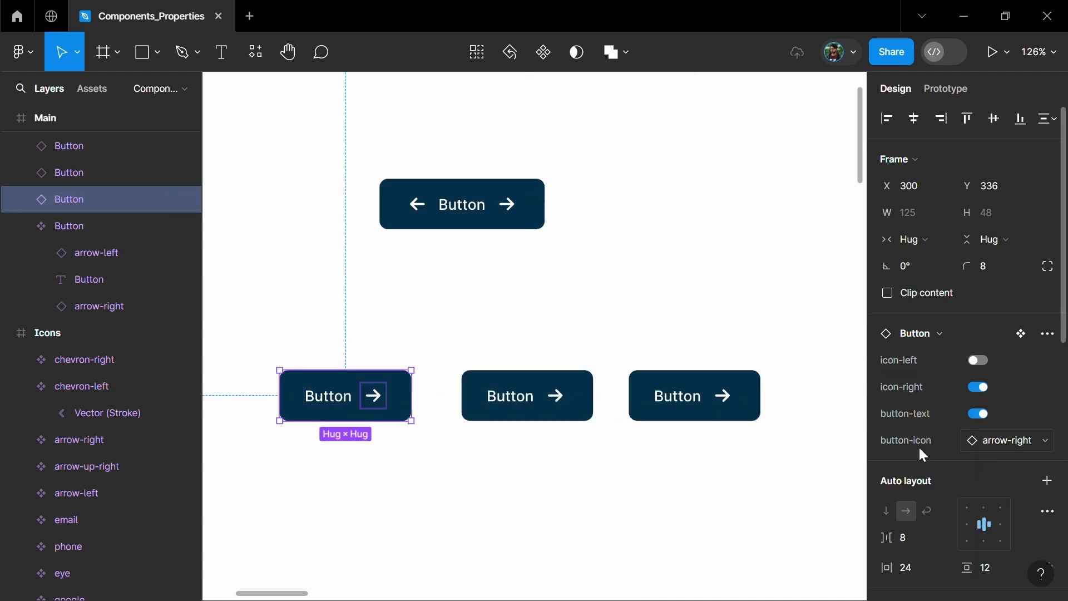
{"action": "left_click", "coordinate": [528, 402]}
{"action": "left_click", "coordinate": [1001, 441]}
{"action": "left_click", "coordinate": [930, 497]}
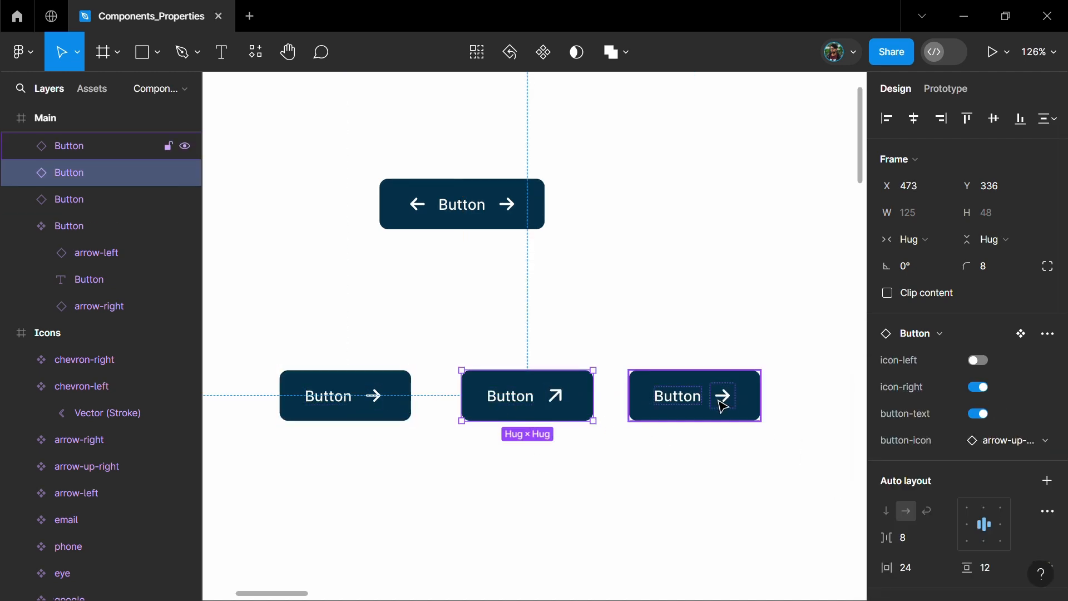
Select the third button instance in the row and open its button-icon options
{"action": "left_click", "coordinate": [720, 405]}
{"action": "left_click", "coordinate": [1013, 443]}
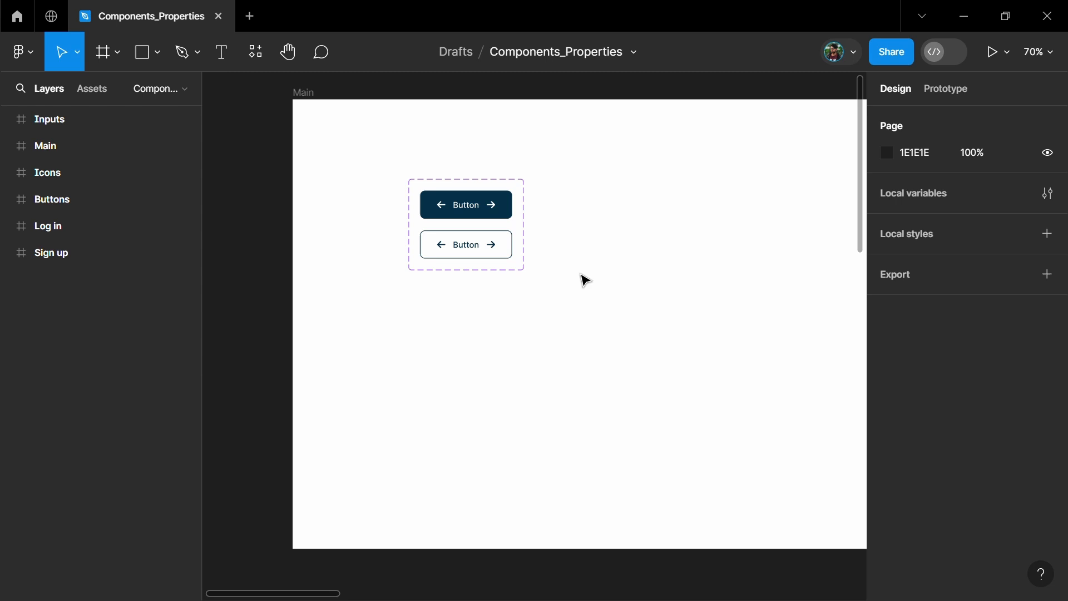
{"action": "scroll", "coordinate": [579, 274], "scroll_direction": "up", "scroll_amount": 3}
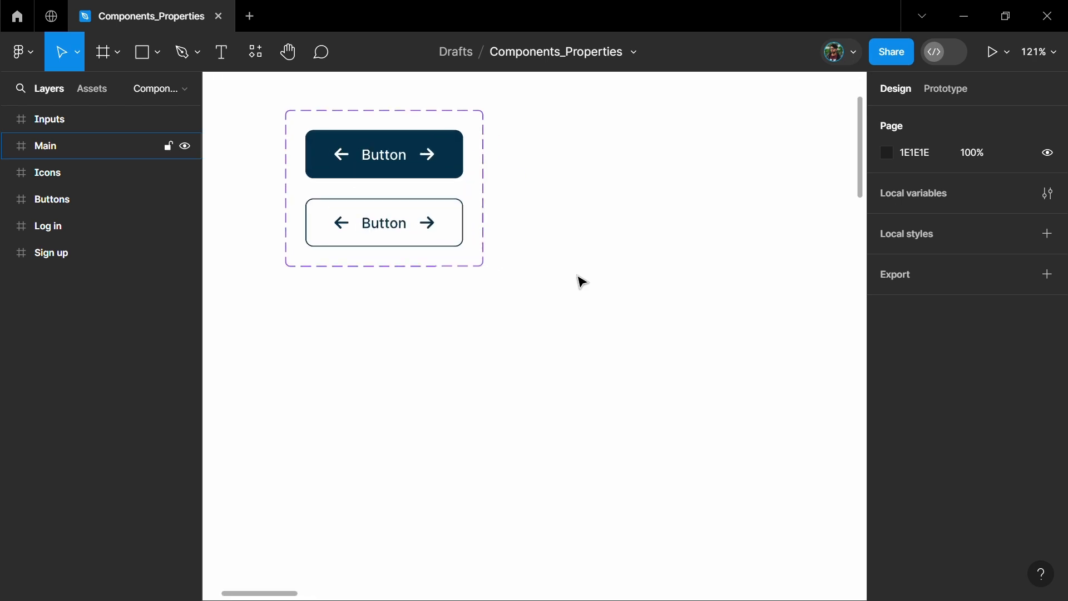
{"action": "scroll", "coordinate": [579, 277], "scroll_direction": "up", "scroll_amount": 1}
{"action": "scroll", "coordinate": [581, 282], "scroll_direction": "left", "scroll_amount": 1}
{"action": "scroll", "coordinate": [582, 282], "scroll_direction": "down", "scroll_amount": 1}
{"action": "scroll", "coordinate": [582, 281], "scroll_direction": "down", "scroll_amount": 3}
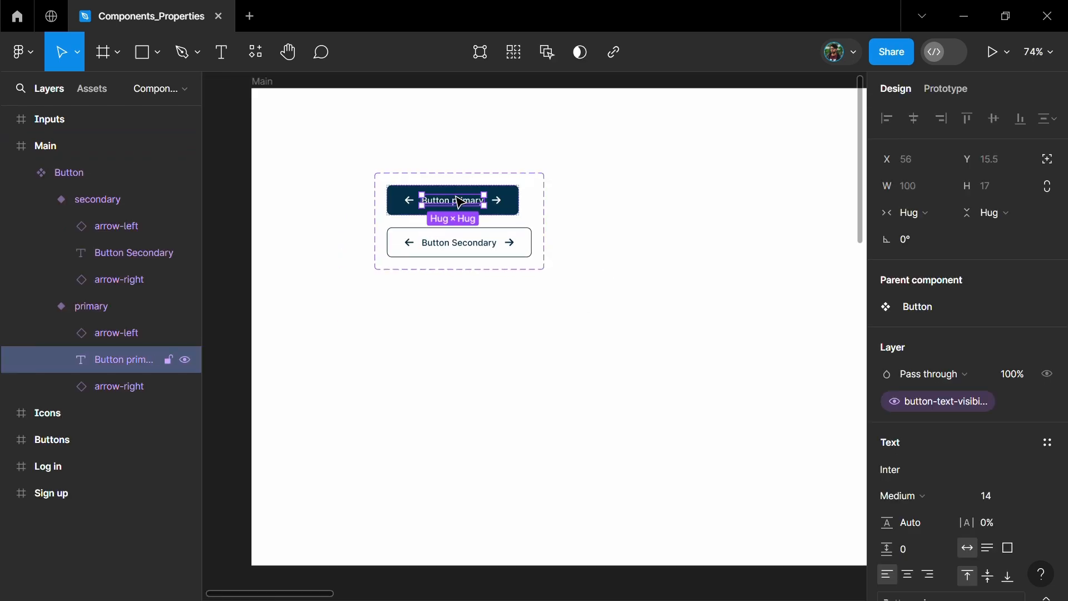
Create a text property named "Label" with the value "Label" for the text layers of both button variants
{"action": "scroll", "coordinate": [490, 233], "scroll_direction": "up", "scroll_amount": 3}
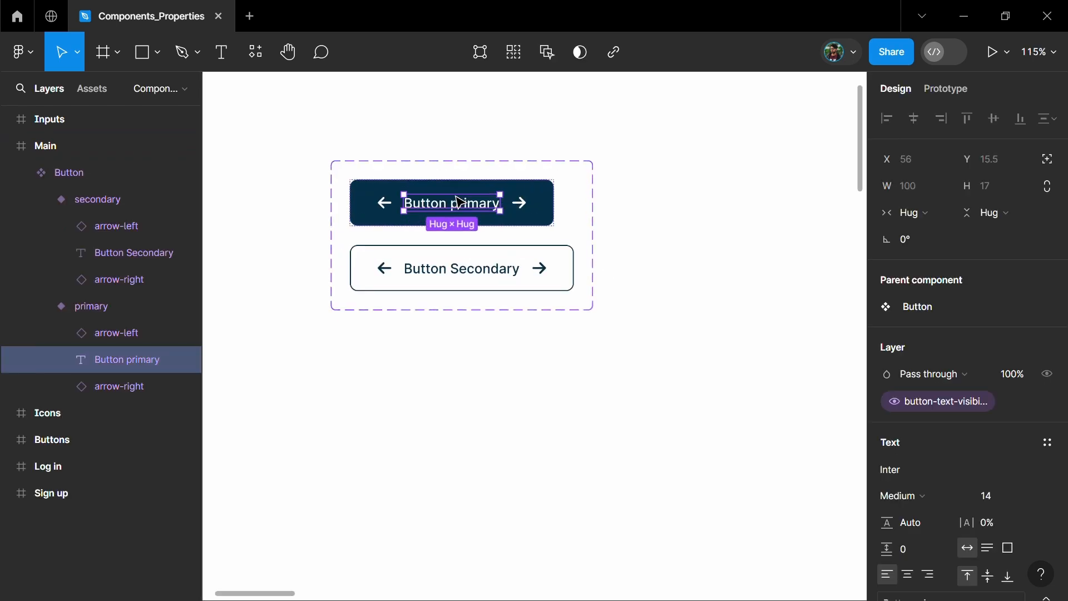
{"action": "left_click", "coordinate": [477, 269], "text": "shift"}
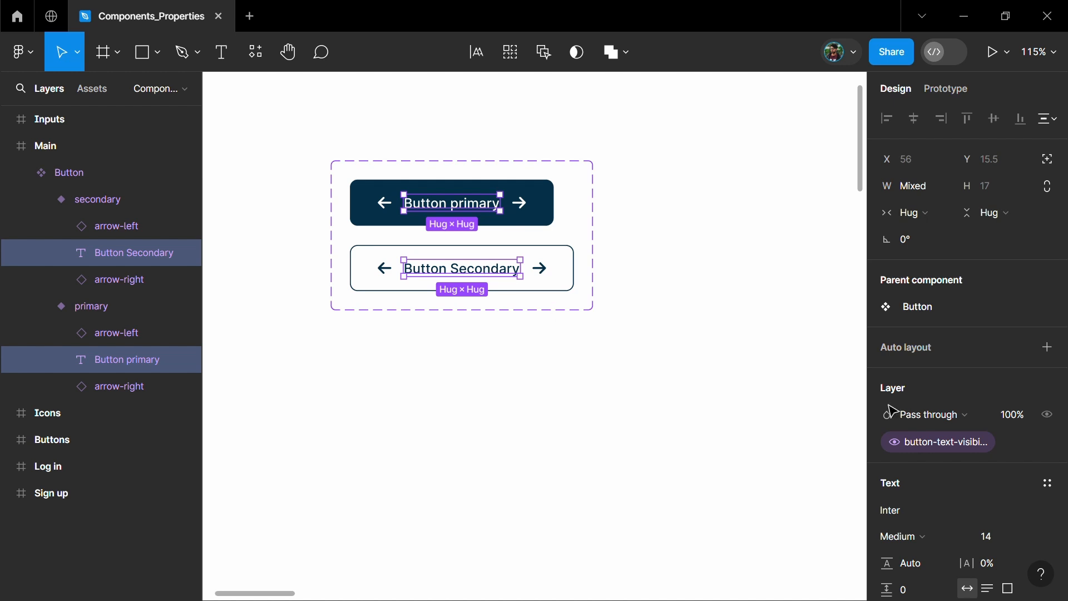
{"action": "scroll", "coordinate": [925, 381], "scroll_direction": "down", "scroll_amount": 6}
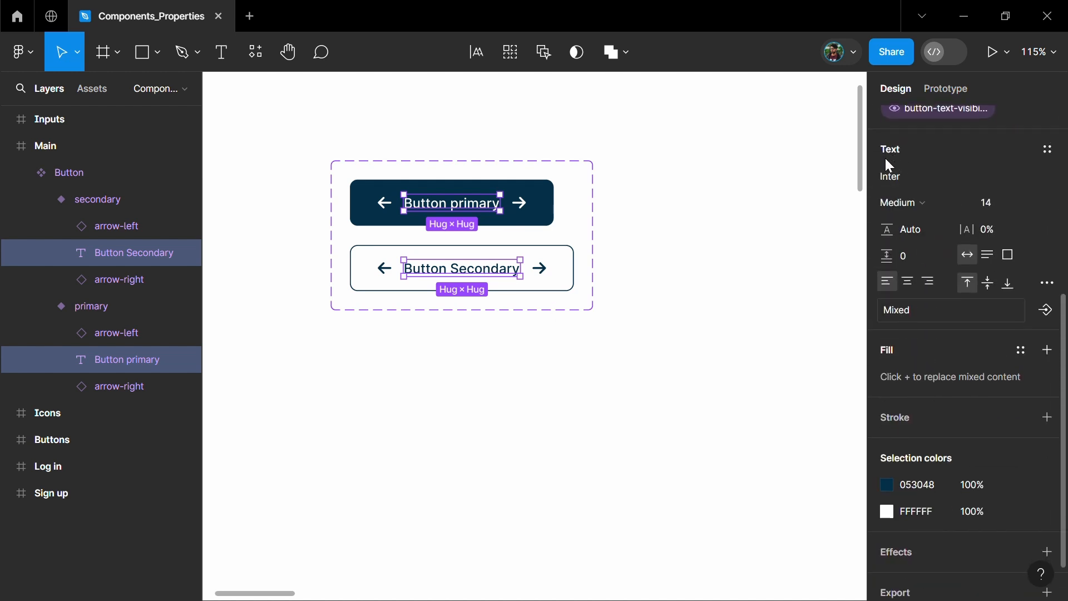
{"action": "left_click", "coordinate": [1046, 312]}
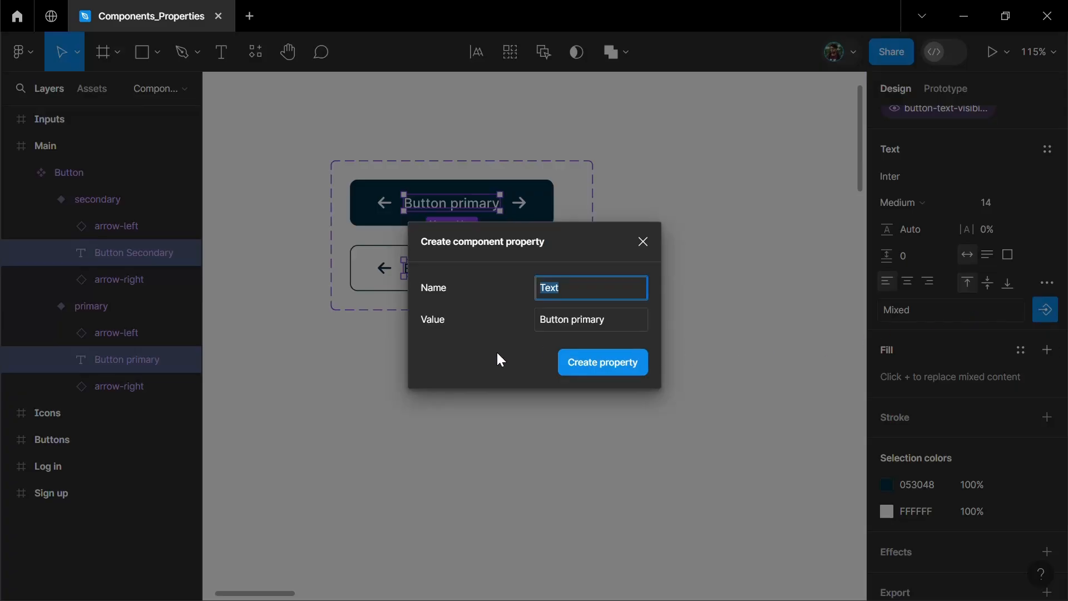
{"action": "type", "text": "Label"}
{"action": "left_click", "coordinate": [576, 320]}
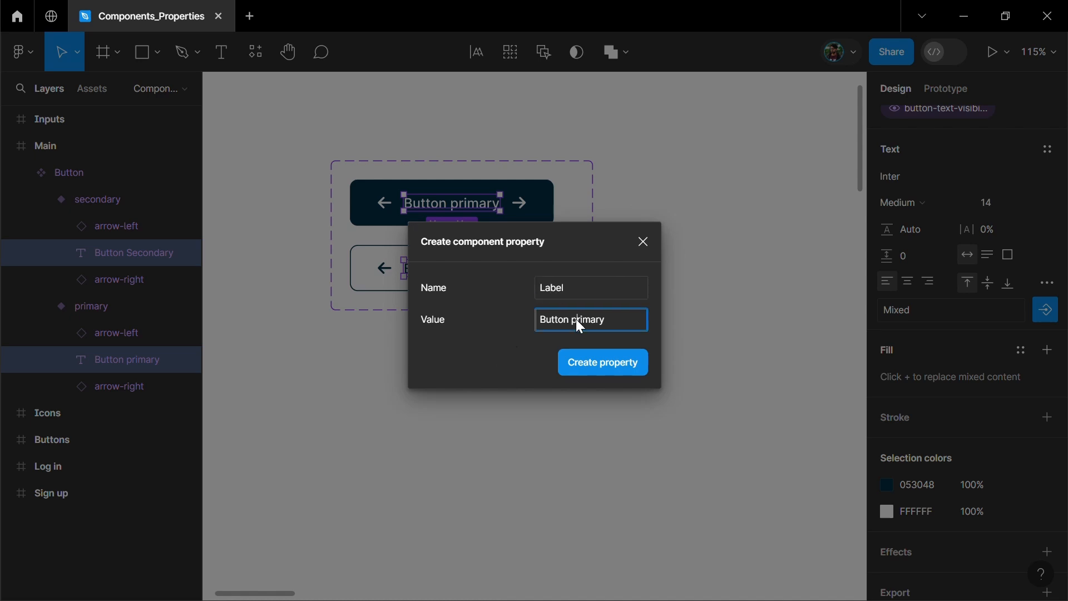
{"action": "type", "text": "Label"}
{"action": "left_click", "coordinate": [500, 350]}
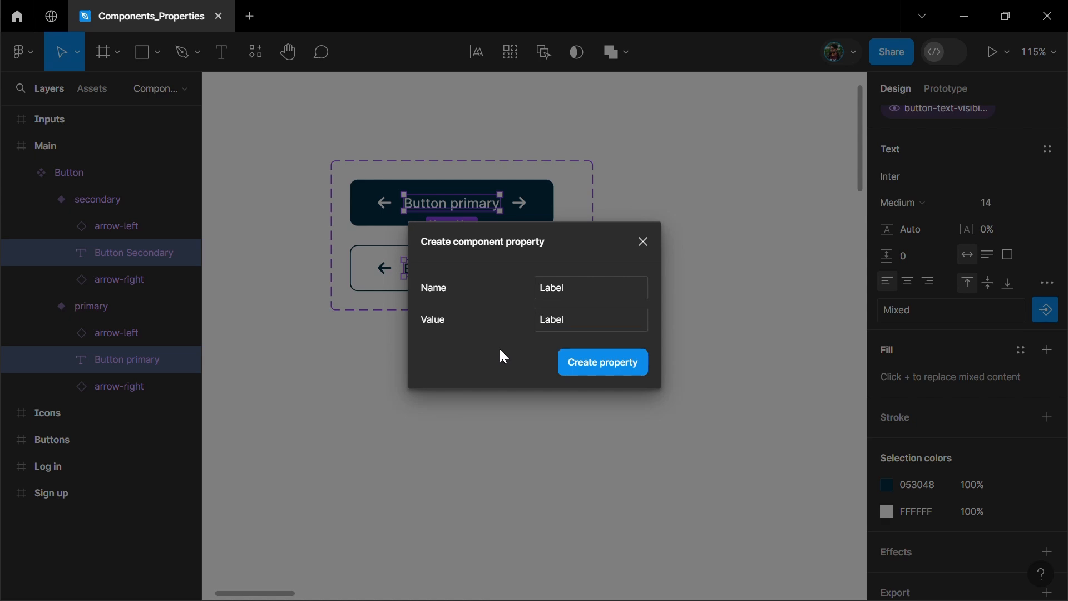
{"action": "left_click", "coordinate": [551, 323]}
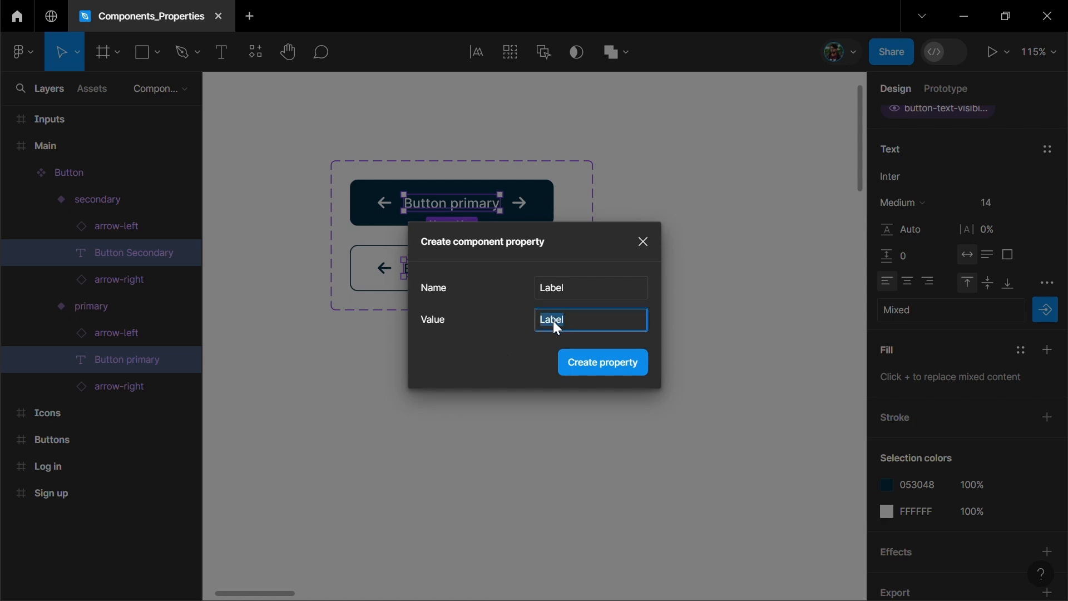
{"action": "left_click", "coordinate": [608, 366]}
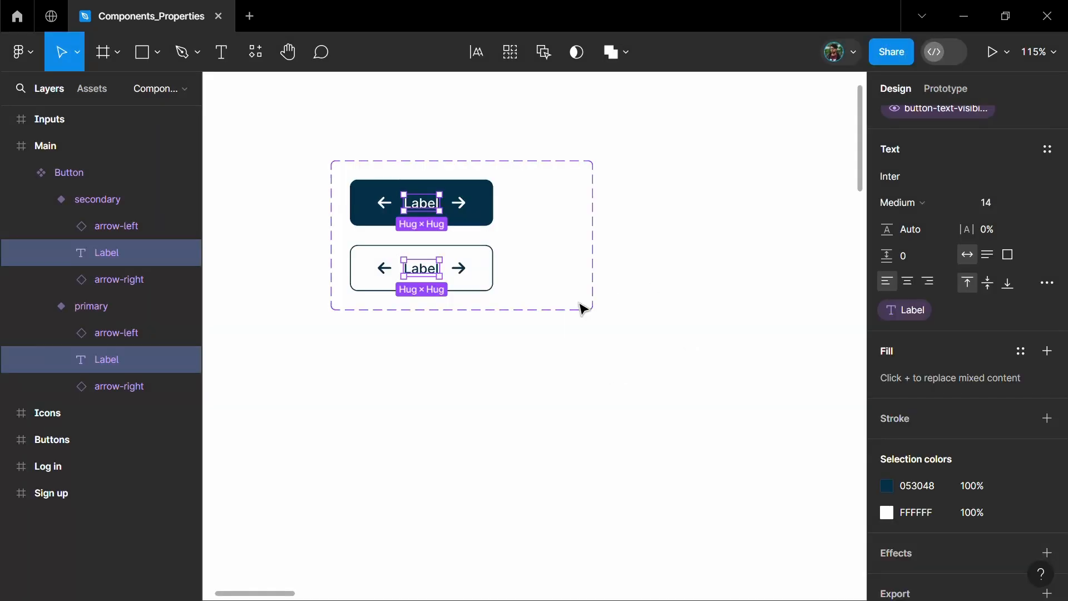
Place an instance of the primary button variant below the component set
{"action": "left_click", "coordinate": [633, 345]}
{"action": "left_click_drag", "start_coordinate": [513, 232], "coordinate": [566, 400]}
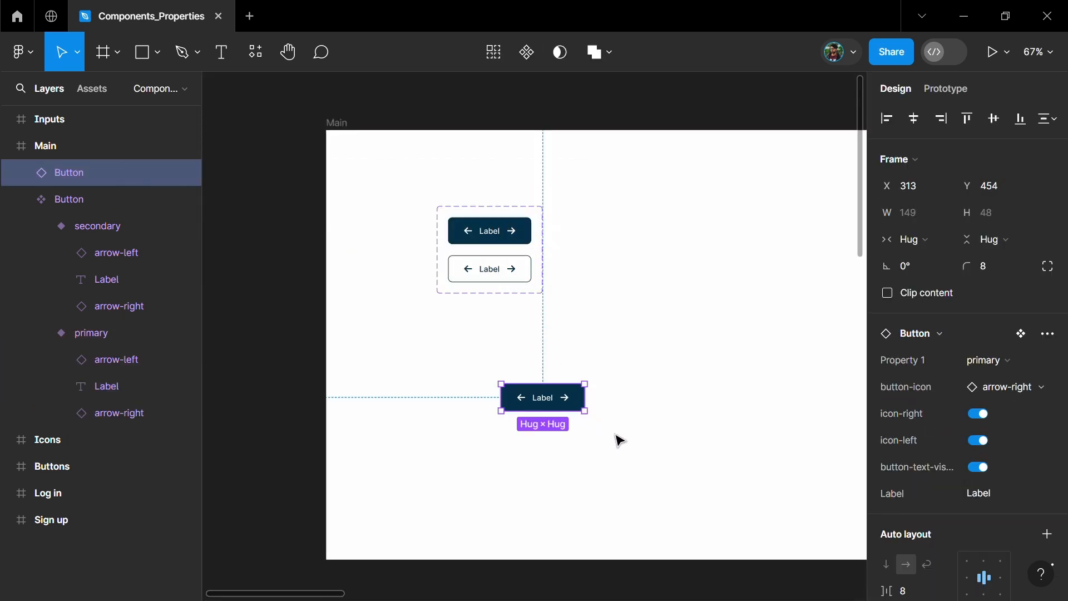
{"action": "scroll", "coordinate": [590, 445], "scroll_direction": "right", "scroll_amount": 1}
{"action": "scroll", "coordinate": [567, 456], "scroll_direction": "up", "scroll_amount": 4}
{"action": "scroll", "coordinate": [640, 460], "scroll_direction": "right", "scroll_amount": 2}
Set the button instance's Label property to "Get started"
{"action": "scroll", "coordinate": [907, 432], "scroll_direction": "down", "scroll_amount": 3}
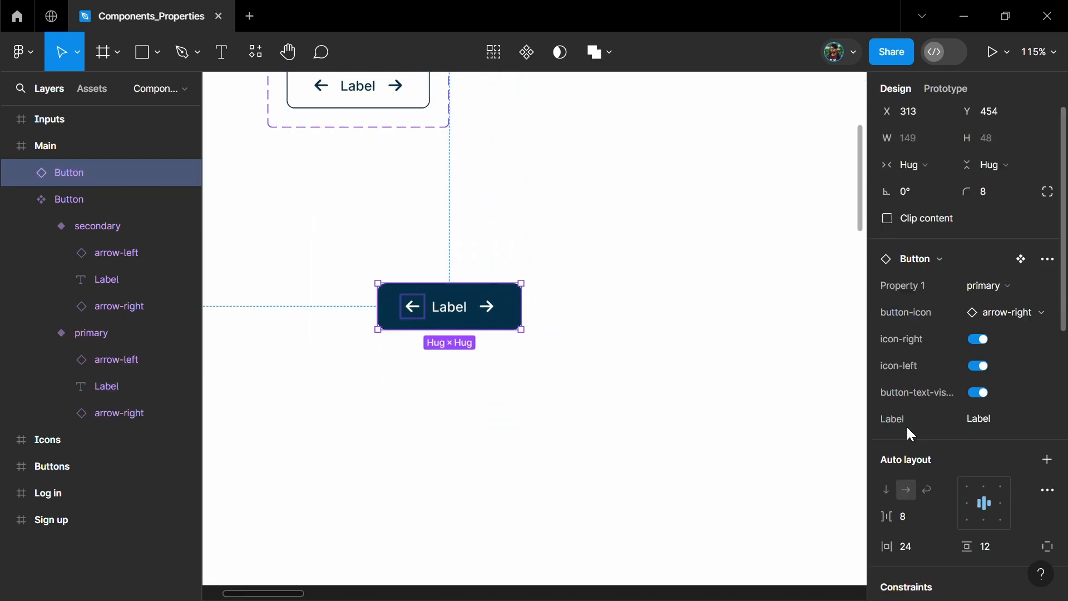
{"action": "left_click", "coordinate": [983, 326]}
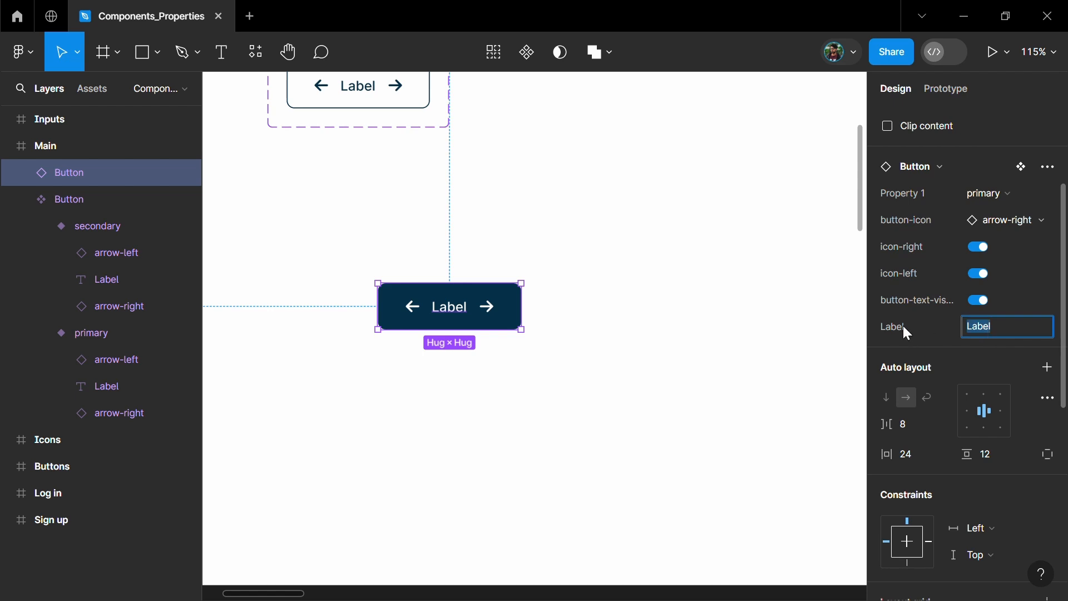
{"action": "key", "text": "Return"}
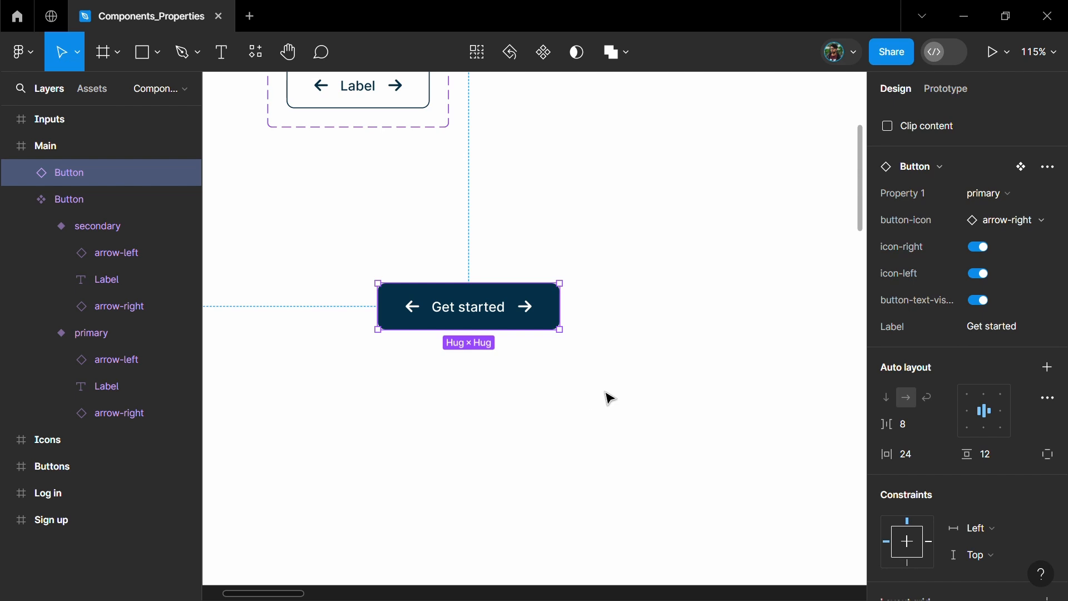
Duplicate the Get started button below itself, with the copy's button-icon set to arrow-up-right and its Label to "Learn more"
{"action": "left_click_drag", "start_coordinate": [529, 319], "coordinate": [529, 399]}
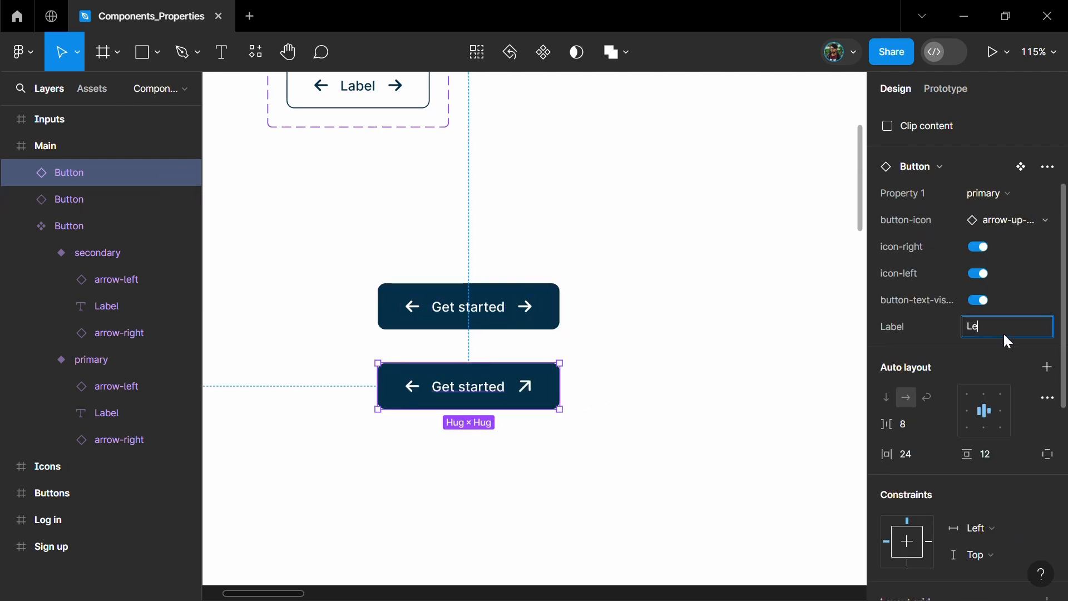
{"action": "type", "text": "ore"}
{"action": "key", "text": "Return"}
Turn off icon-left on the Get started button and switch the Learn more button to the secondary variant
{"action": "left_click", "coordinate": [456, 306]}
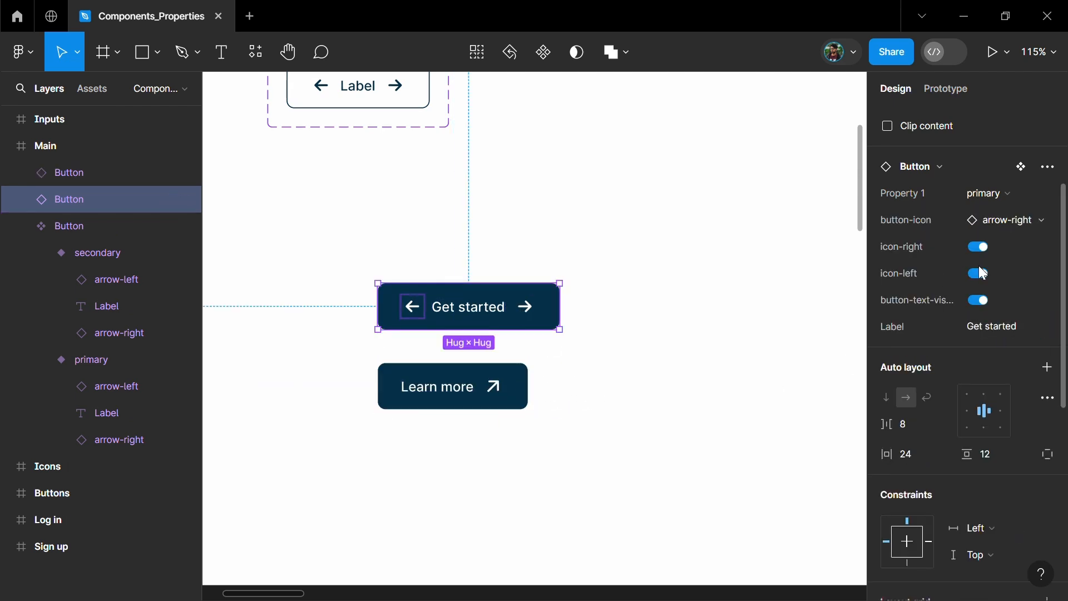
{"action": "left_click", "coordinate": [453, 386]}
{"action": "left_click", "coordinate": [993, 360]}
{"action": "left_click", "coordinate": [887, 378]}
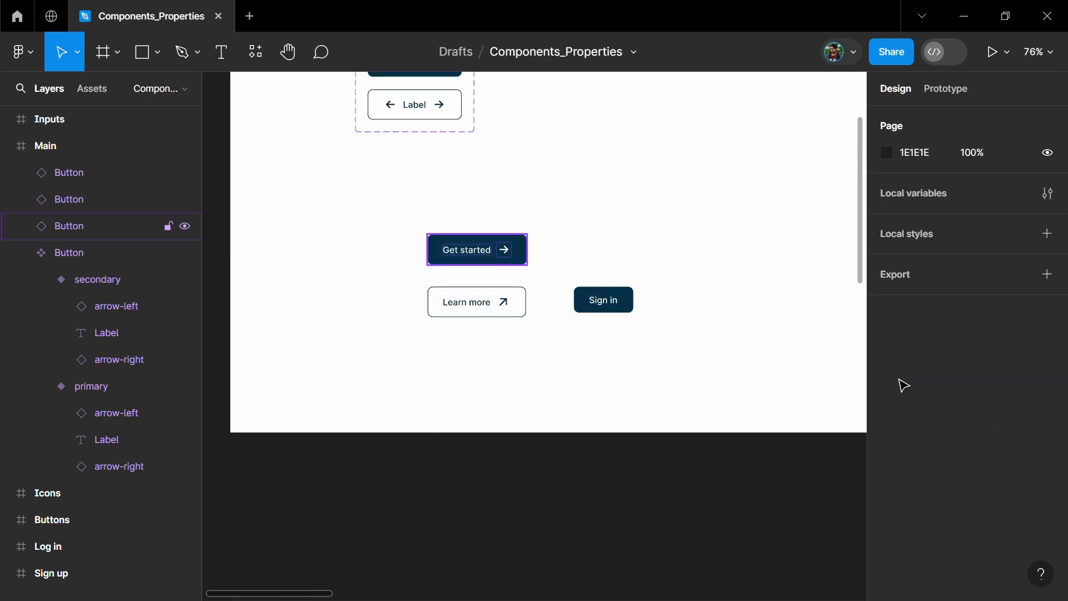
Examine the order of the component properties on the Get started instance
{"action": "left_click", "coordinate": [477, 250]}
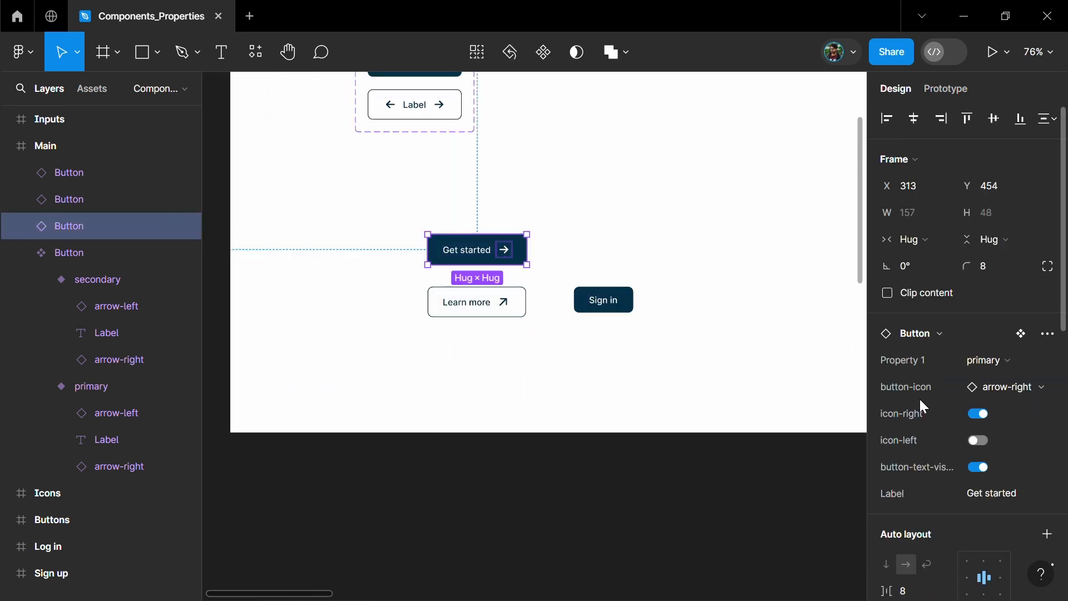
{"action": "left_click", "coordinate": [479, 357]}
{"action": "scroll", "coordinate": [479, 245], "scroll_direction": "up", "scroll_amount": 2}
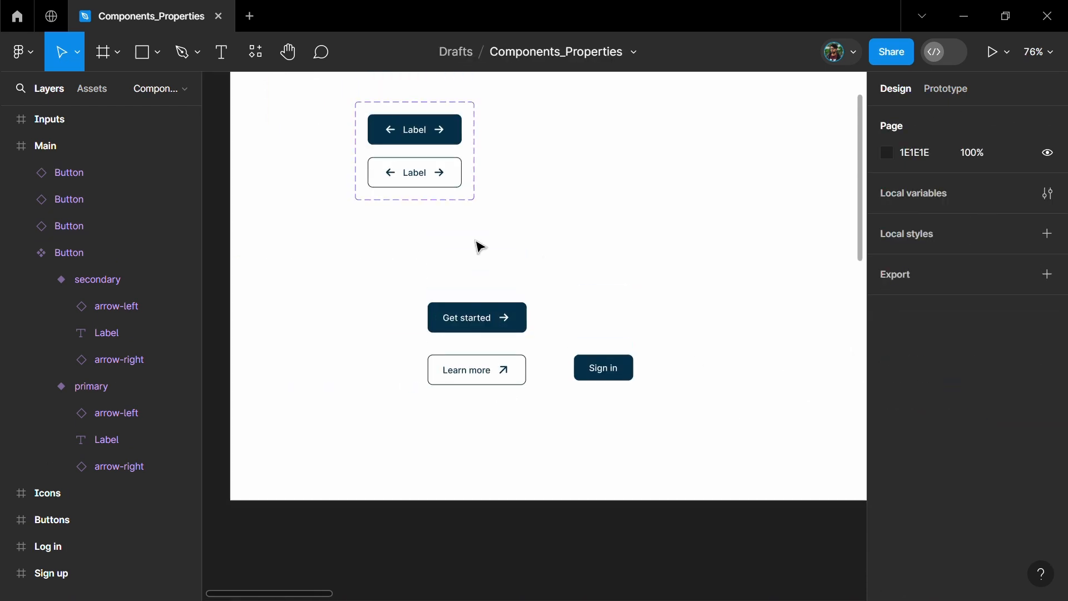
Try moving icon-right above button-icon in the Button component set's property list, and restore the order
{"action": "left_click", "coordinate": [474, 198]}
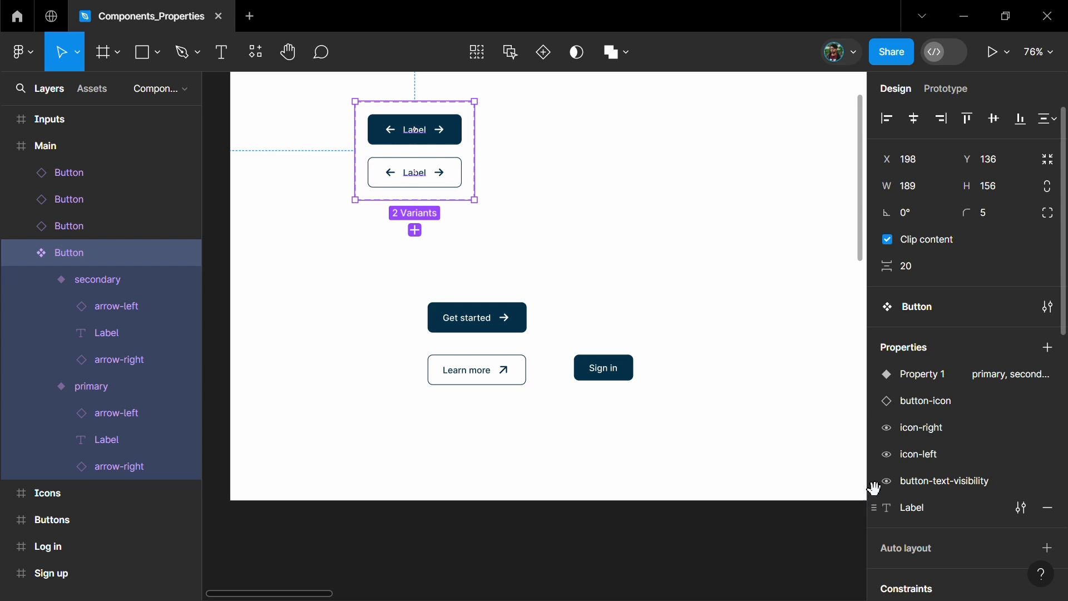
{"action": "left_click_drag", "start_coordinate": [875, 426], "coordinate": [877, 387]}
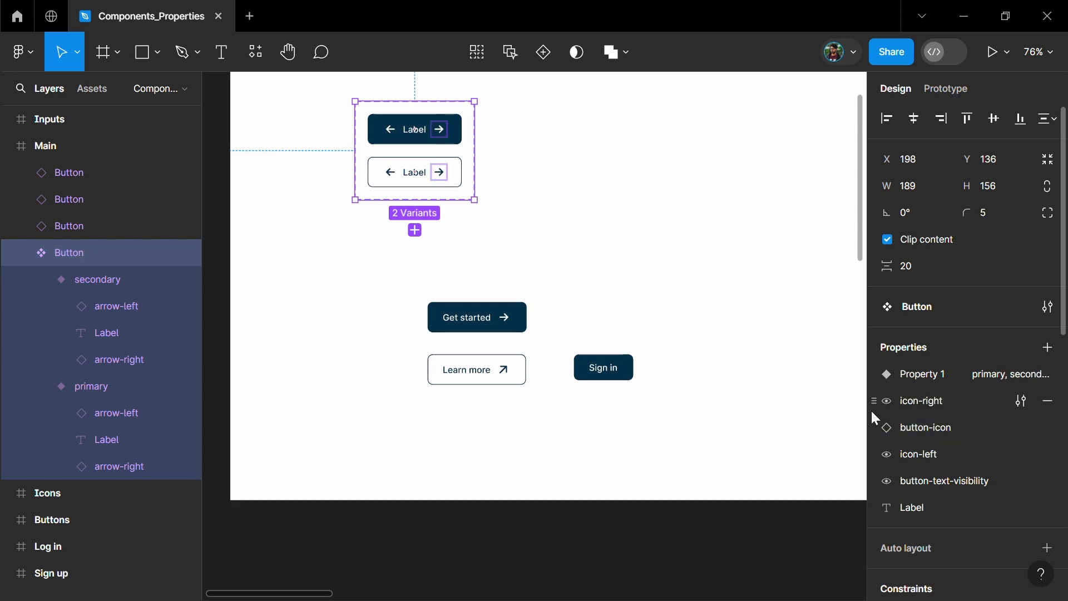
{"action": "left_click_drag", "start_coordinate": [875, 427], "coordinate": [877, 390]}
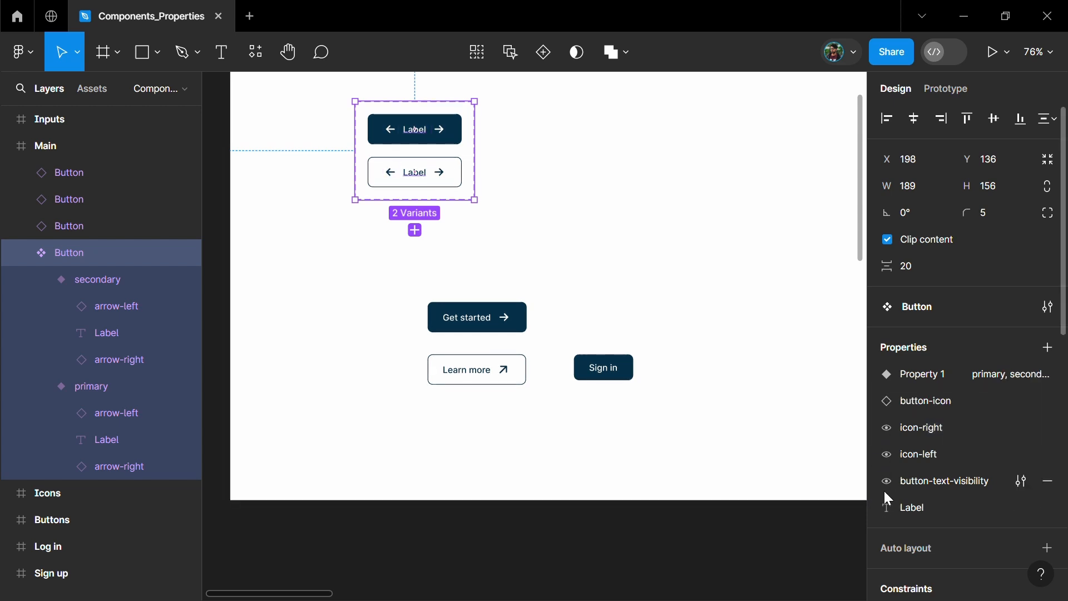
Turn on icon-left and turn off button-text-visibility on the Get started instance
{"action": "left_click", "coordinate": [543, 369]}
{"action": "left_click", "coordinate": [489, 317]}
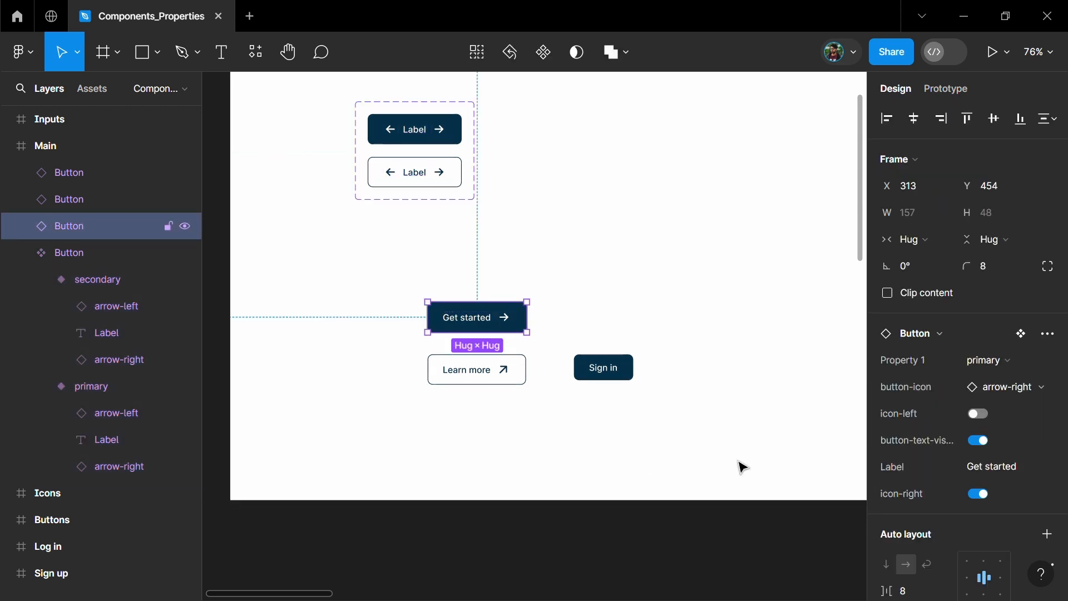
{"action": "left_click", "coordinate": [982, 414]}
{"action": "left_click", "coordinate": [982, 439]}
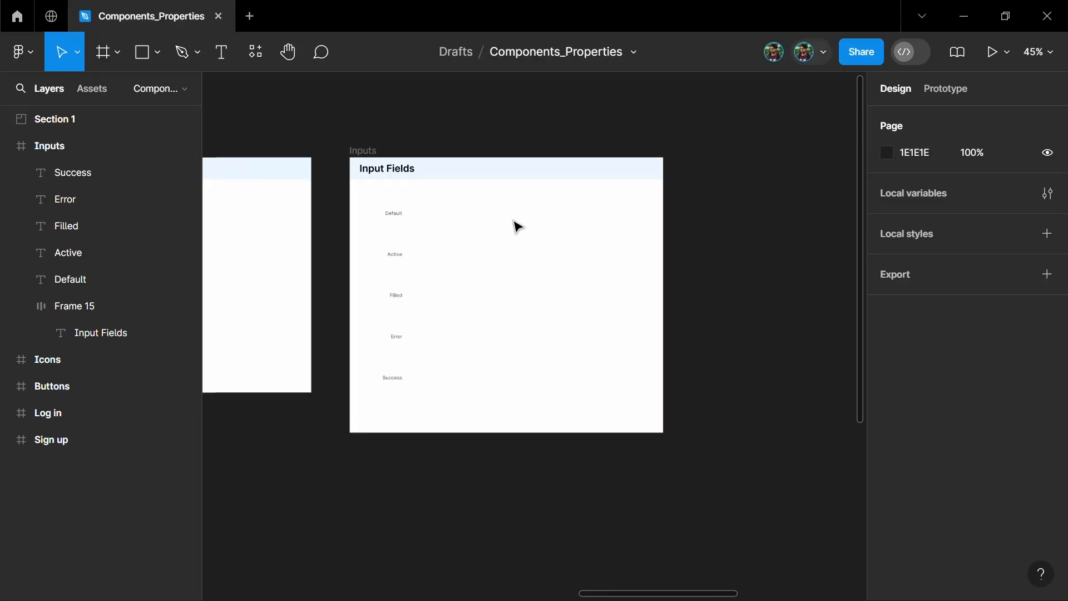
Look through the icon components in the Icons frame, including the google and microsoft icons
{"action": "scroll", "coordinate": [406, 191], "scroll_direction": "up", "scroll_amount": 5}
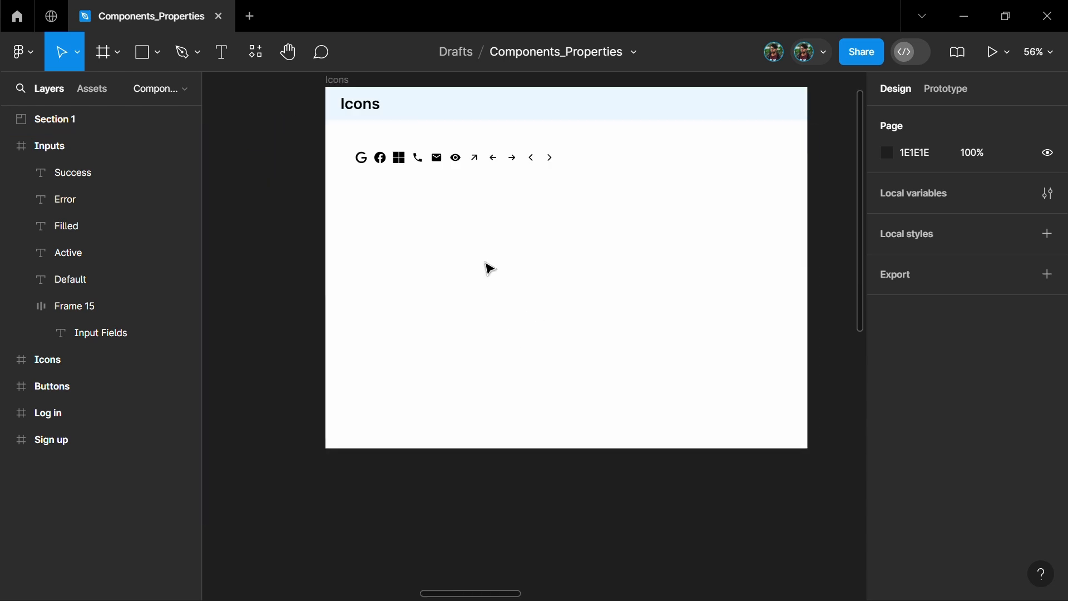
{"action": "scroll", "coordinate": [483, 266], "scroll_direction": "up", "scroll_amount": 1}
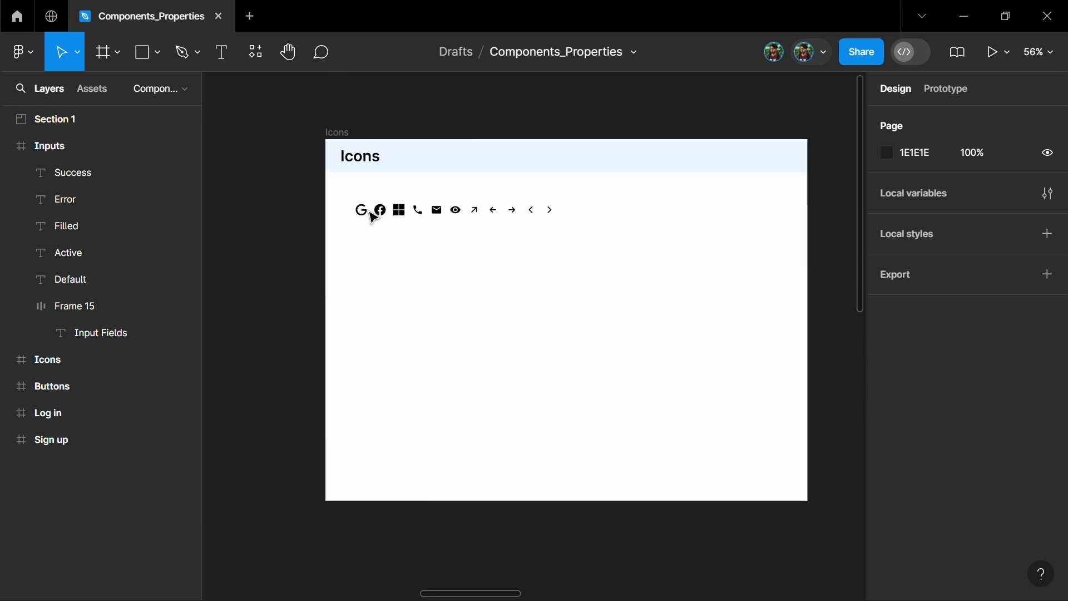
{"action": "left_click", "coordinate": [362, 211]}
{"action": "left_click", "coordinate": [400, 211]}
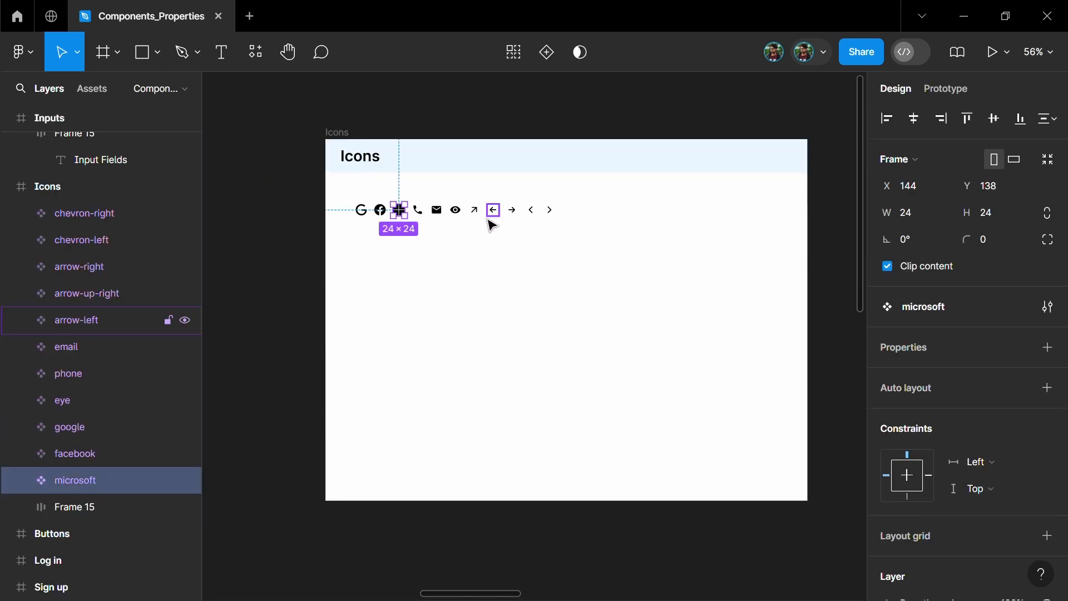
{"action": "left_click", "coordinate": [519, 299]}
Combine the Primary, Secondary and Tertiary buttons in the Buttons frame into one component set
{"action": "scroll", "coordinate": [518, 299], "scroll_direction": "right", "scroll_amount": 10}
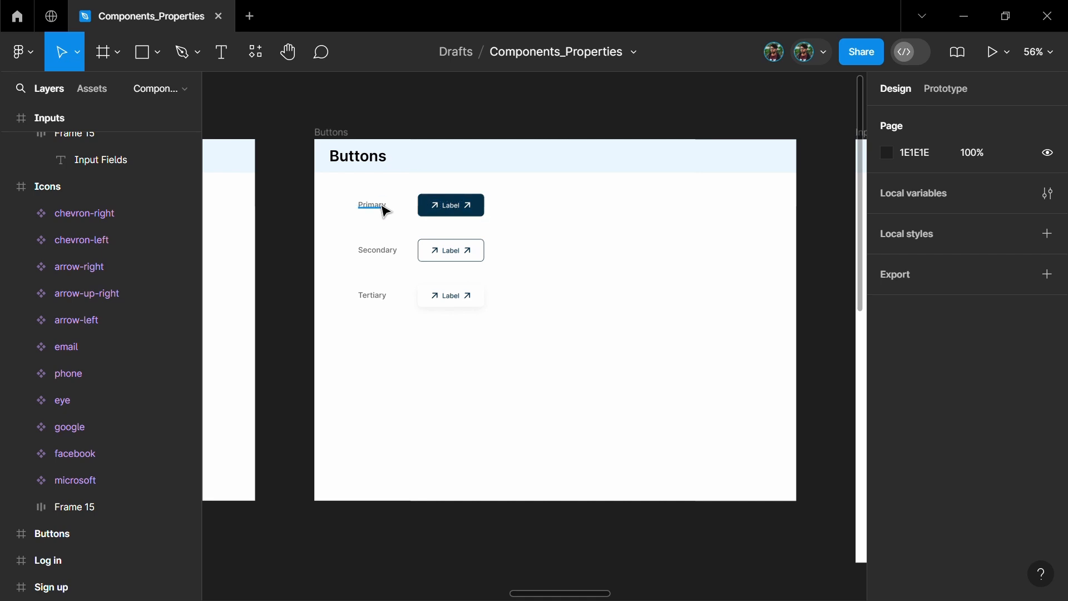
{"action": "left_click", "coordinate": [467, 210]}
{"action": "scroll", "coordinate": [461, 210], "scroll_direction": "up", "scroll_amount": 5}
{"action": "left_click", "coordinate": [481, 255], "text": "shift"}
{"action": "left_click", "coordinate": [484, 376], "text": "shift"}
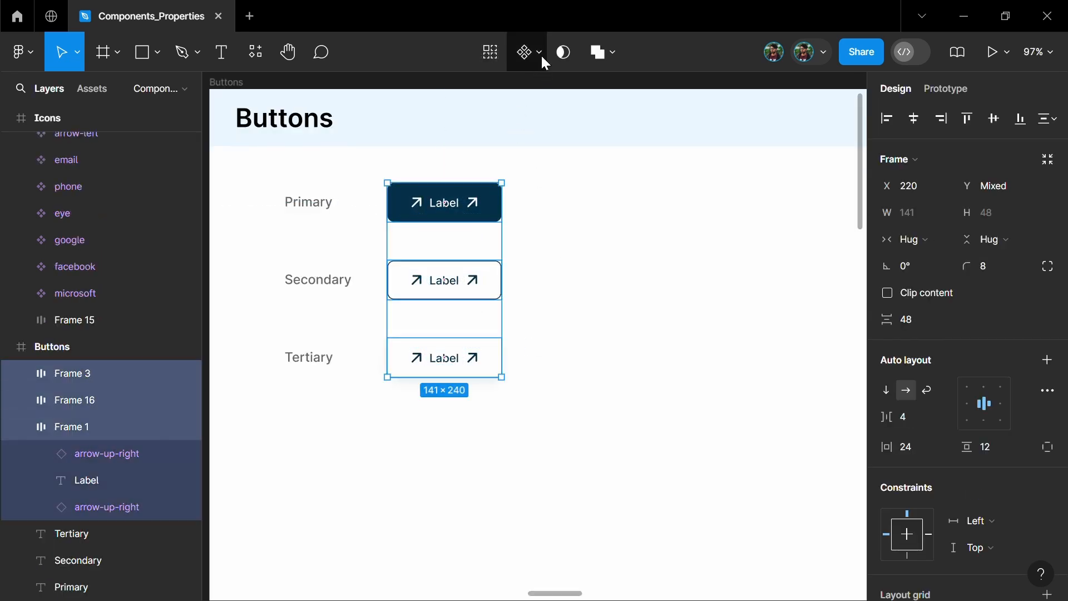
{"action": "left_click", "coordinate": [539, 56]}
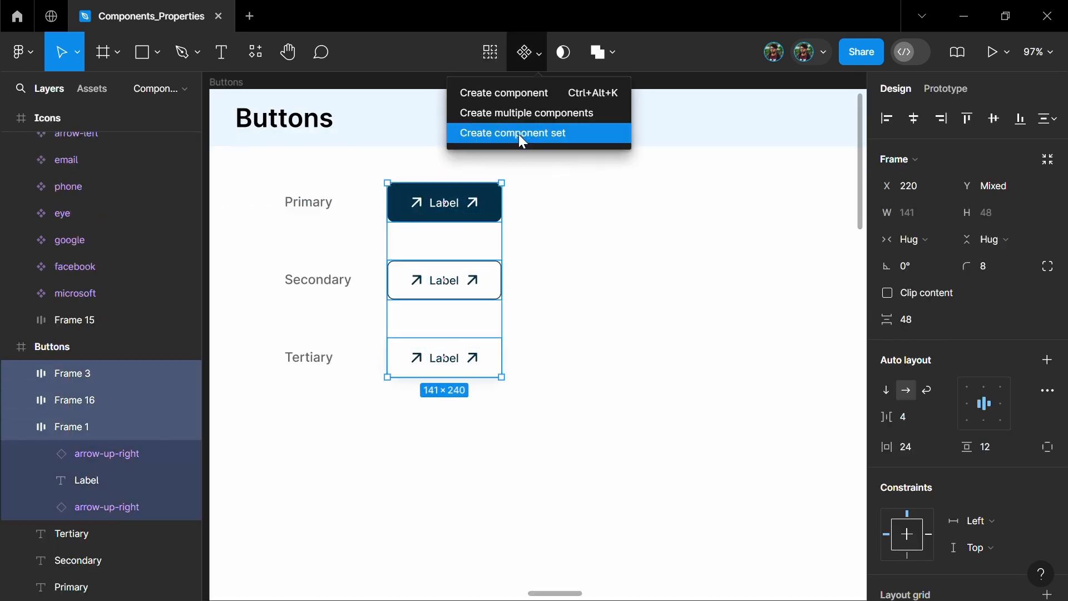
{"action": "left_click", "coordinate": [540, 133]}
Set the Property 1 value of the dark filled button variant to "primary"
{"action": "left_click_drag", "start_coordinate": [636, 367], "coordinate": [569, 314]}
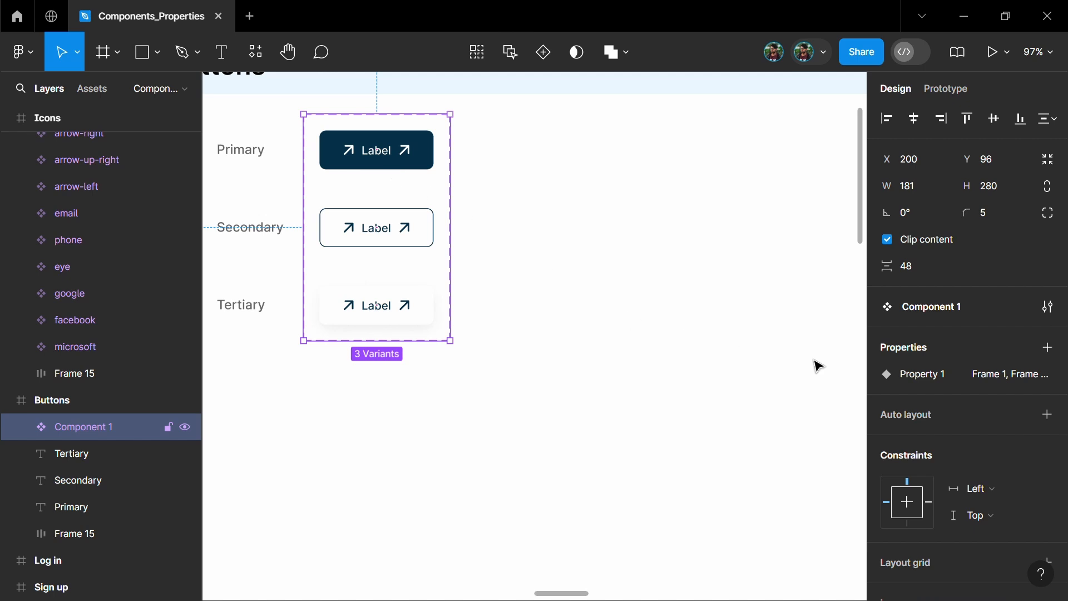
{"action": "double_click", "coordinate": [377, 150]}
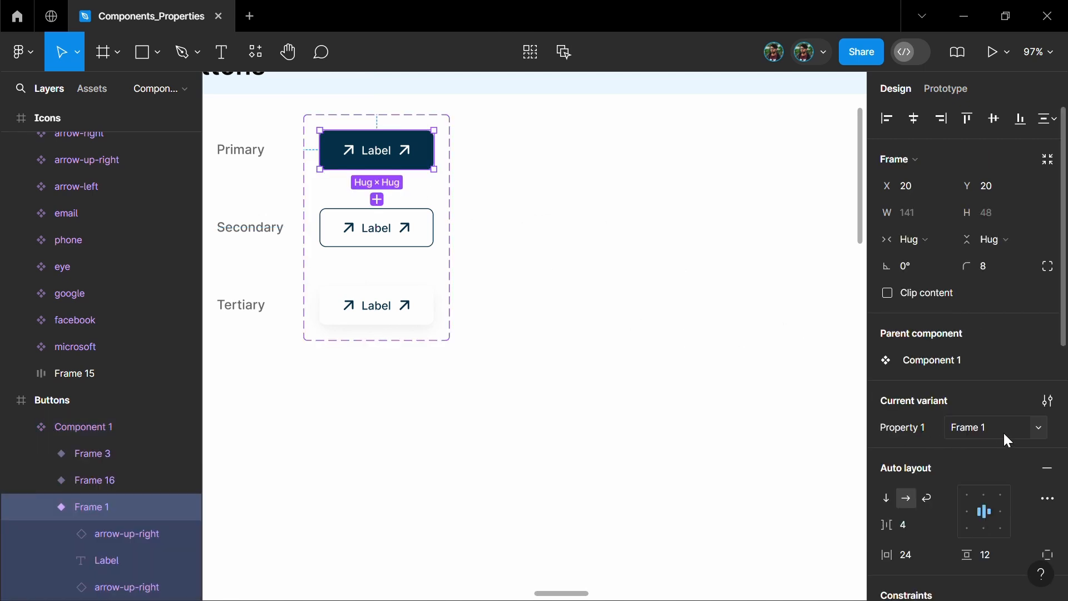
{"action": "left_click", "coordinate": [994, 432]}
{"action": "type", "text": "p"}
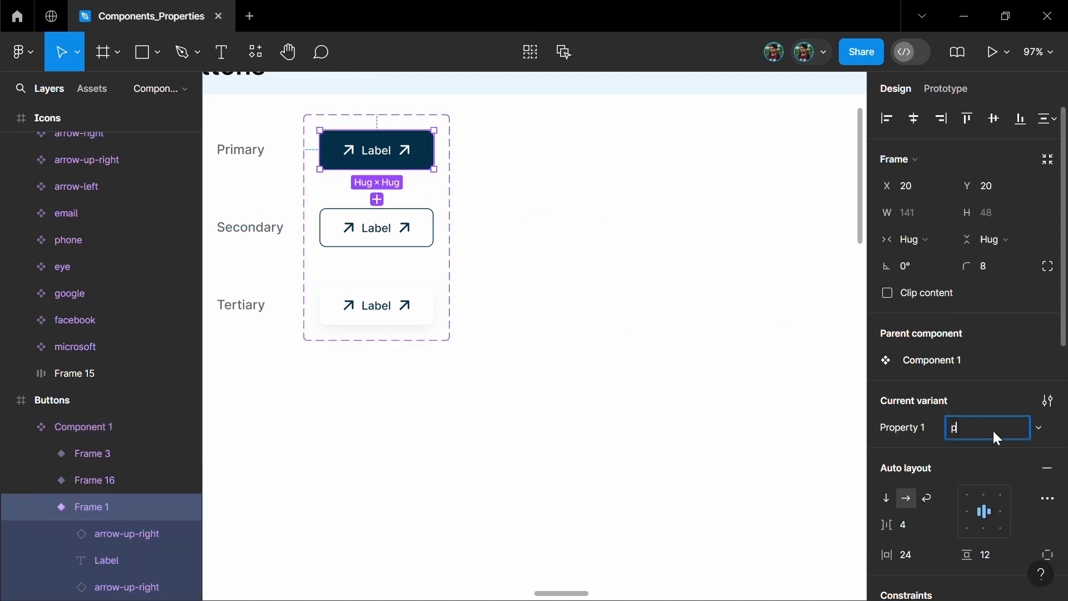
{"action": "type", "text": "rimary"}
Set the Property 1 value of the outlined button variant to "secoindary" and of the white shadowed variant to "tertiary"
{"action": "left_click", "coordinate": [394, 211]}
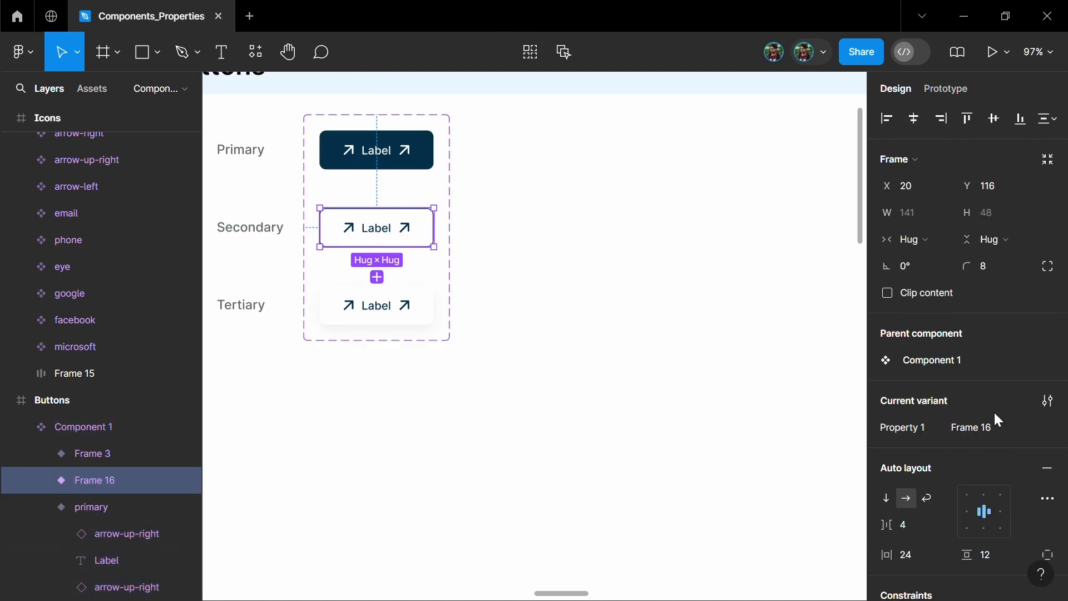
{"action": "left_click", "coordinate": [996, 426]}
{"action": "type", "text": "secoindary"}
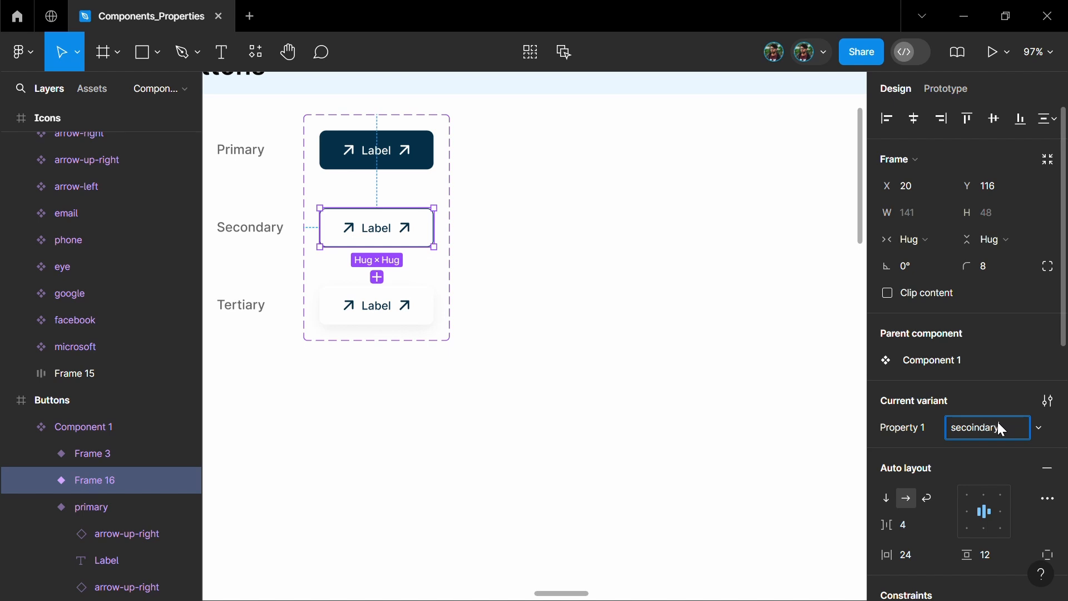
{"action": "key", "text": "Return"}
{"action": "left_click", "coordinate": [382, 320]}
{"action": "left_click", "coordinate": [991, 427]}
{"action": "type", "text": "tertiary"}
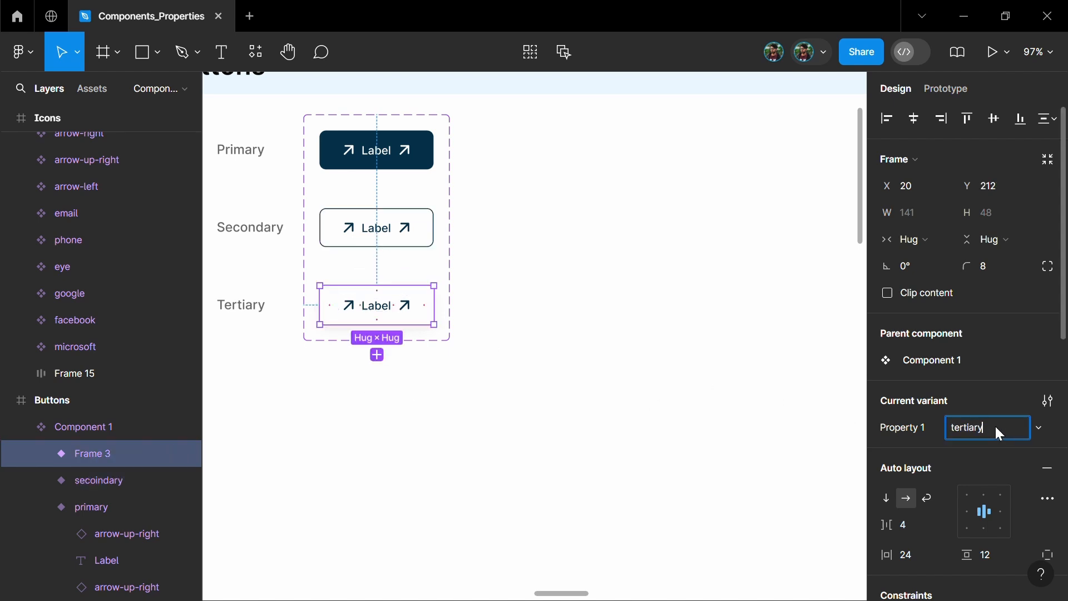
{"action": "key", "text": "Return"}
Rename the button component set's Property 1 to "state"
{"action": "left_click", "coordinate": [518, 278]}
{"action": "left_click", "coordinate": [436, 254]}
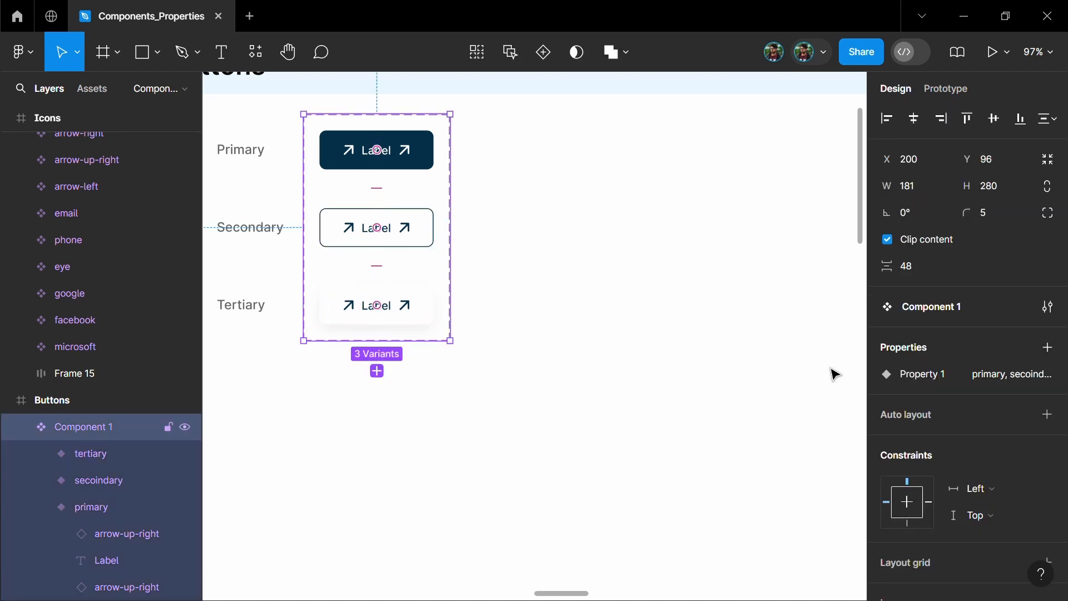
{"action": "double_click", "coordinate": [929, 373]}
{"action": "type", "text": "state"}
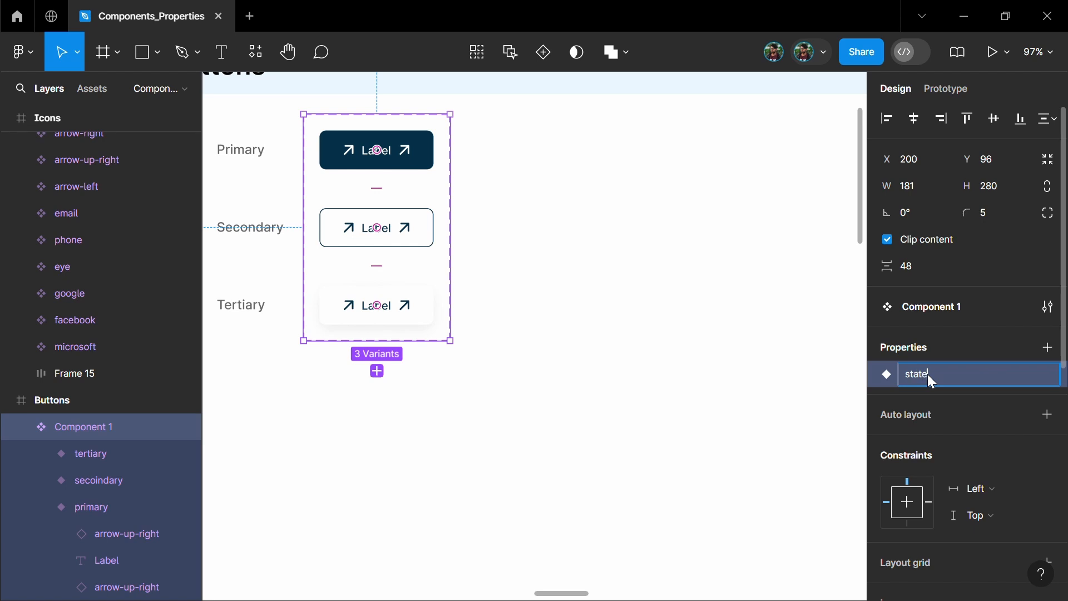
{"action": "key", "text": "Return"}
{"action": "left_click", "coordinate": [514, 329]}
Add a "Title" text beside the Default label in the Input Fields frame with font size 12
{"action": "scroll", "coordinate": [515, 329], "scroll_direction": "down", "scroll_amount": 3}
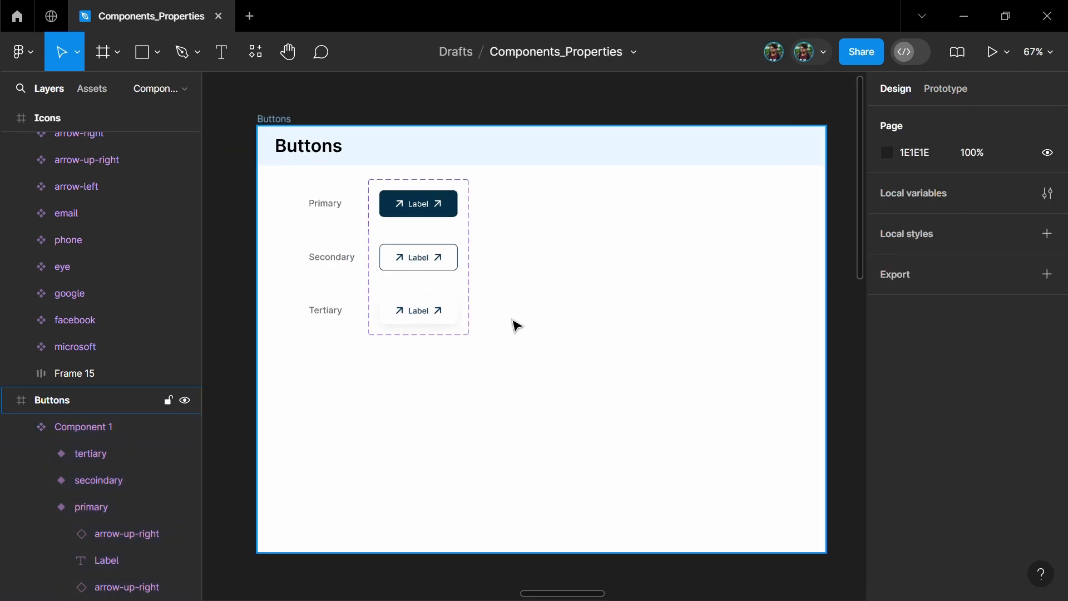
{"action": "scroll", "coordinate": [515, 327], "scroll_direction": "right", "scroll_amount": 10}
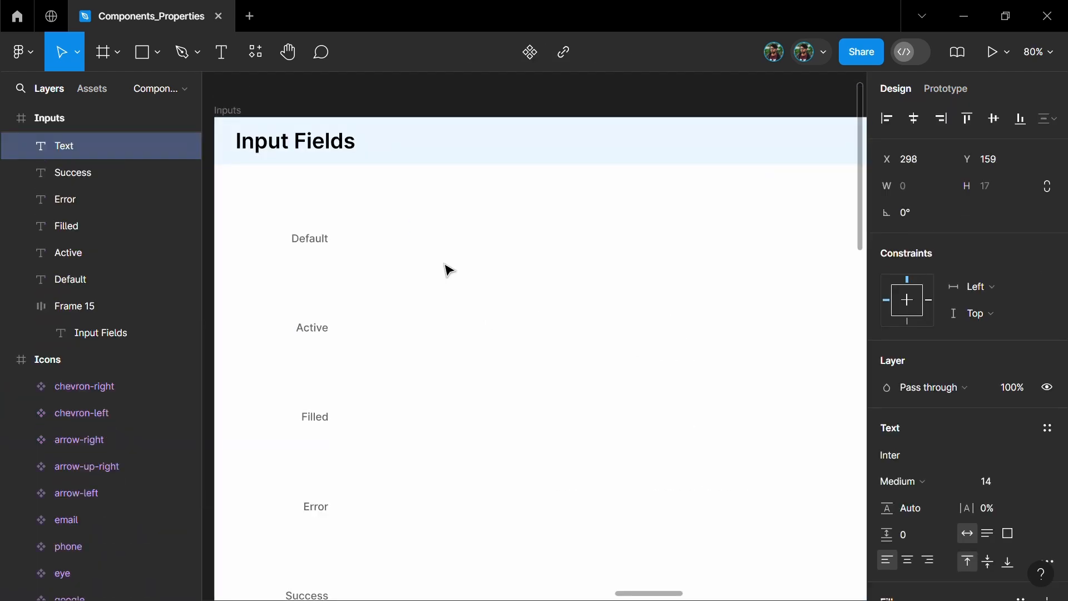
{"action": "type", "text": "Title"}
{"action": "key", "text": "Escape"}
{"action": "scroll", "coordinate": [405, 222], "scroll_direction": "up", "scroll_amount": 5}
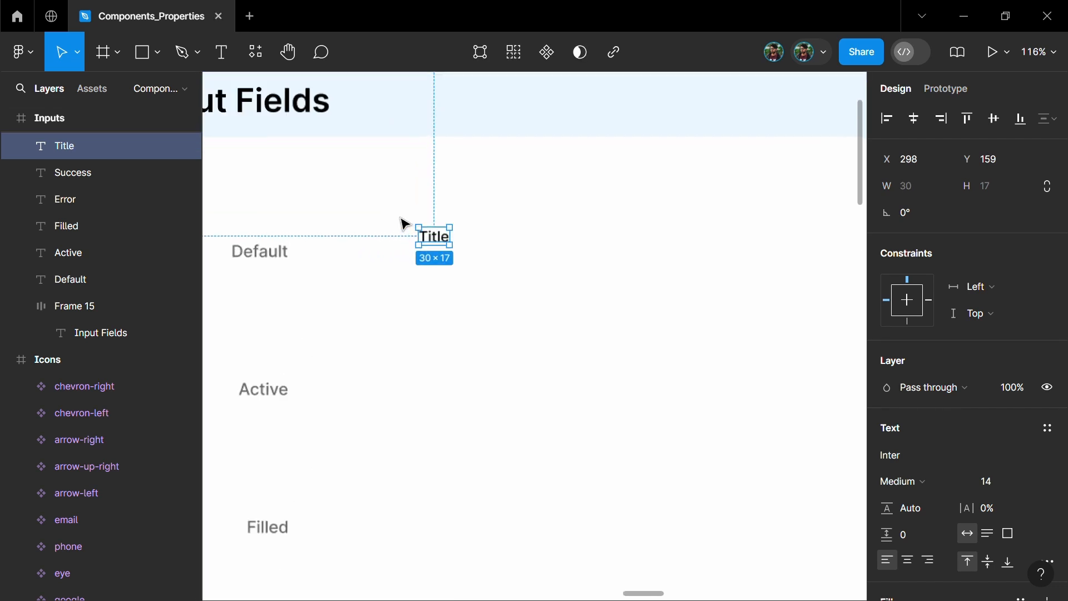
{"action": "left_click", "coordinate": [997, 482]}
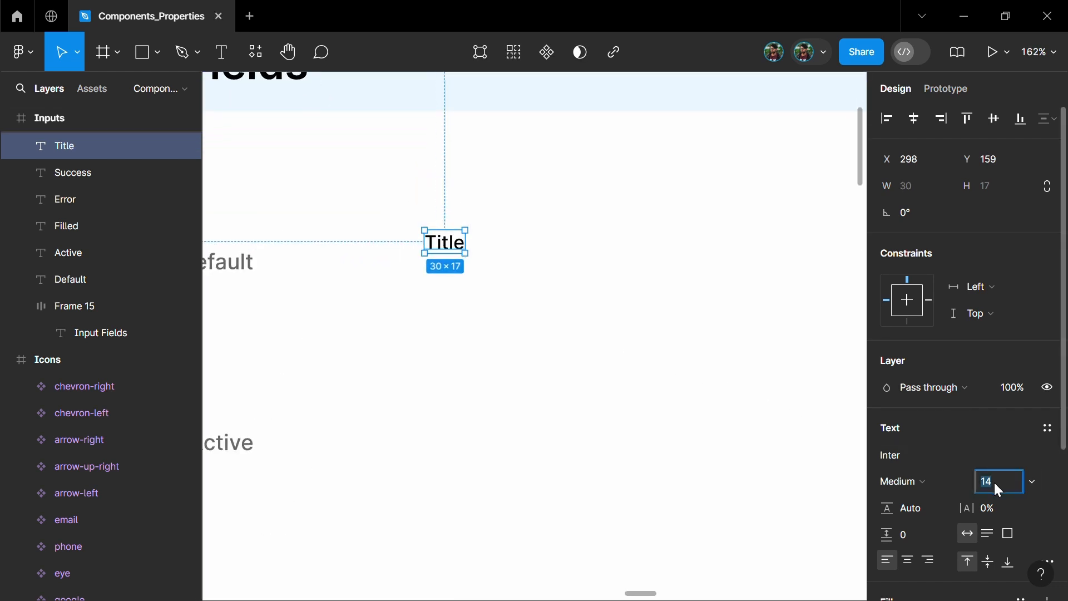
{"action": "type", "text": "12"}
{"action": "key", "text": "Return"}
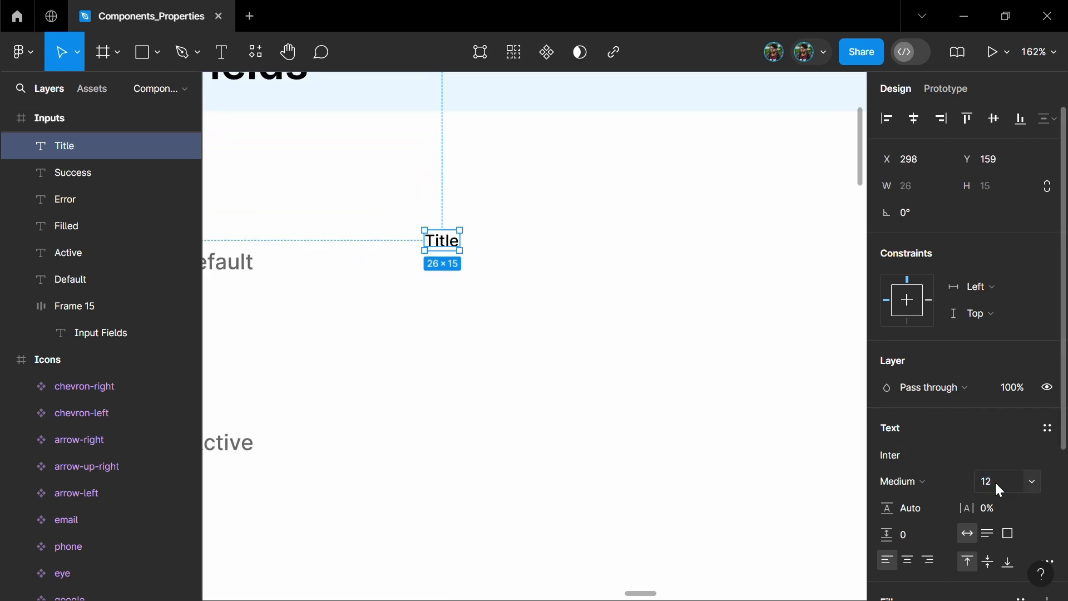
Duplicate the Title text below itself and turn the copy into a Regular-weight "Input text"
{"action": "left_click", "coordinate": [467, 295]}
{"action": "left_click", "coordinate": [443, 241]}
{"action": "left_click_drag", "start_coordinate": [445, 243], "coordinate": [446, 287]}
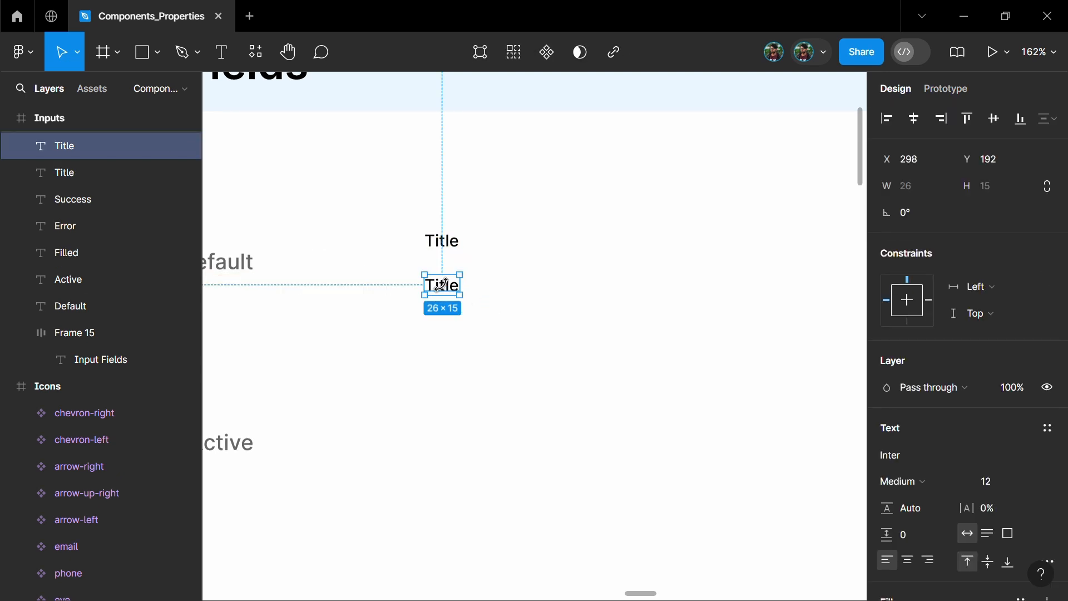
{"action": "double_click", "coordinate": [443, 285]}
{"action": "type", "text": "Inpur"}
{"action": "key", "text": "BackSpace"}
{"action": "type", "text": "t text"}
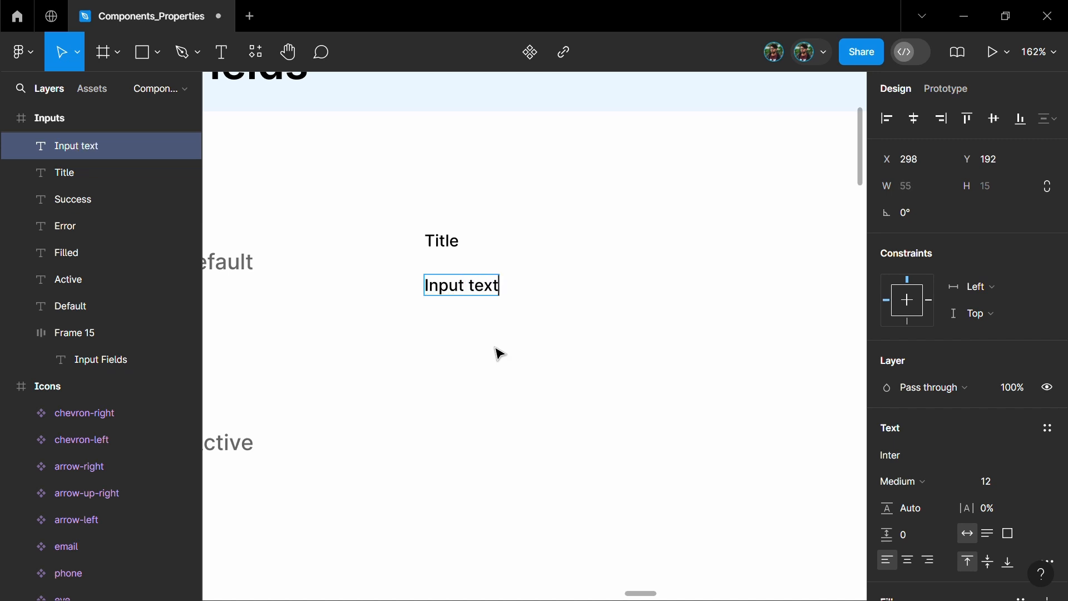
{"action": "key", "text": "Escape"}
{"action": "left_click", "coordinate": [905, 482]}
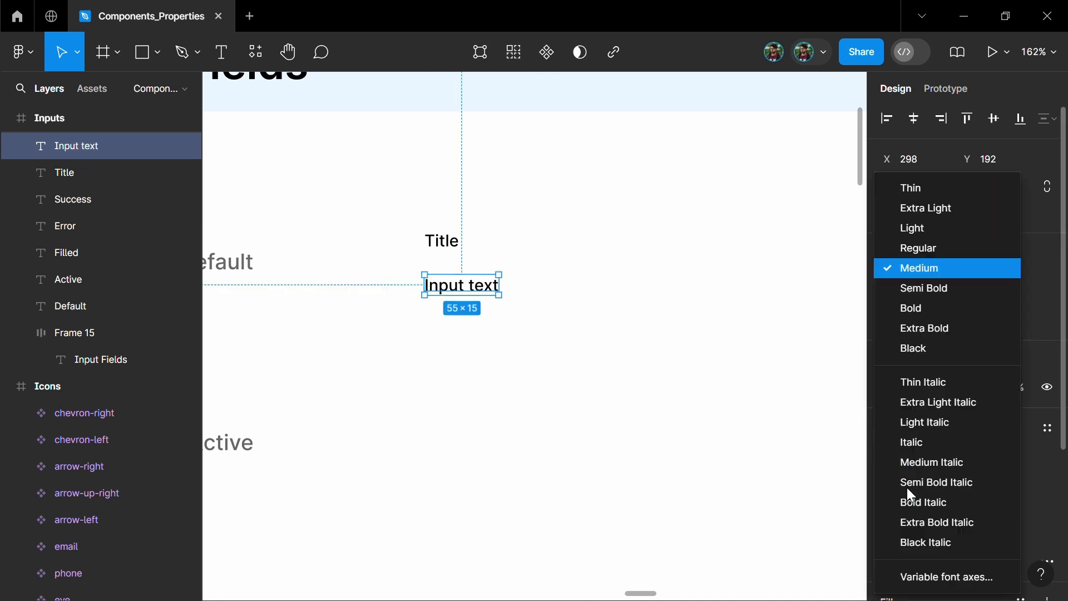
{"action": "left_click", "coordinate": [919, 250]}
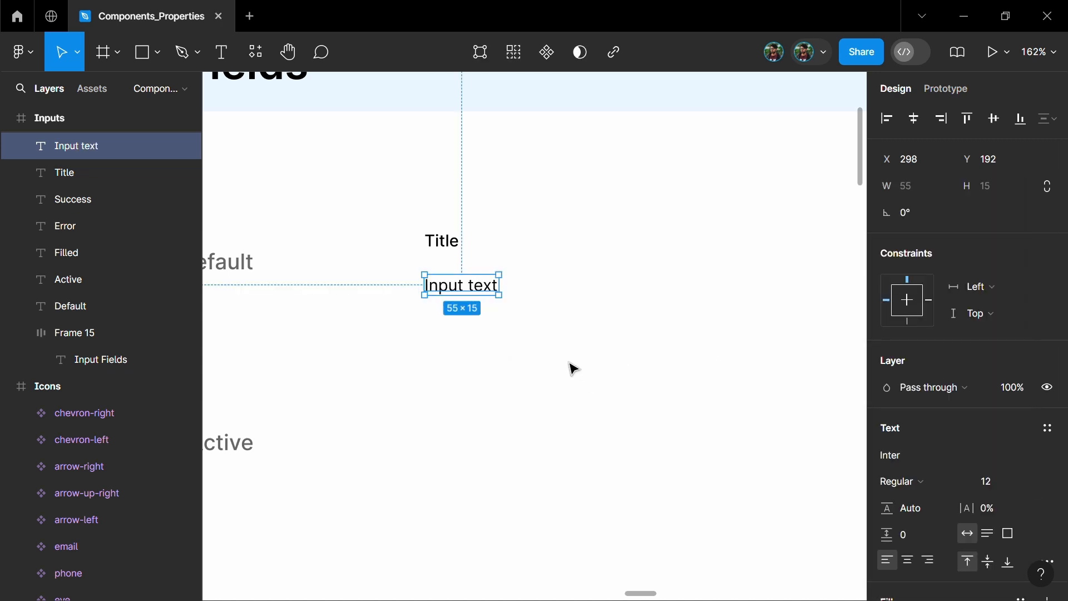
Wrap the Input text in an auto layout frame with vertical and horizontal padding of 8
{"action": "key", "text": "shift+a"}
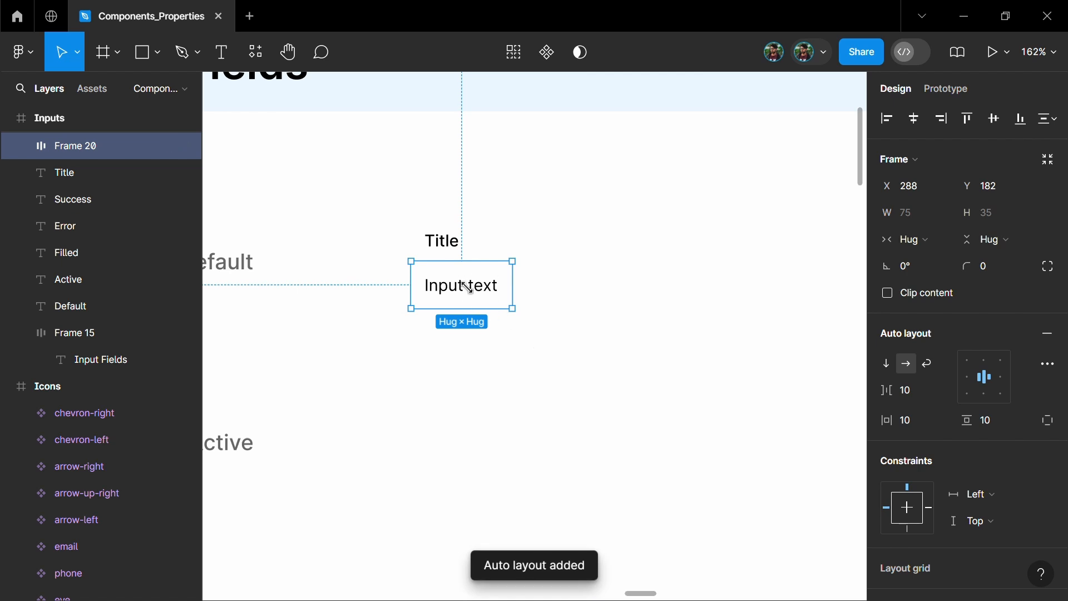
{"action": "left_click", "coordinate": [1000, 423]}
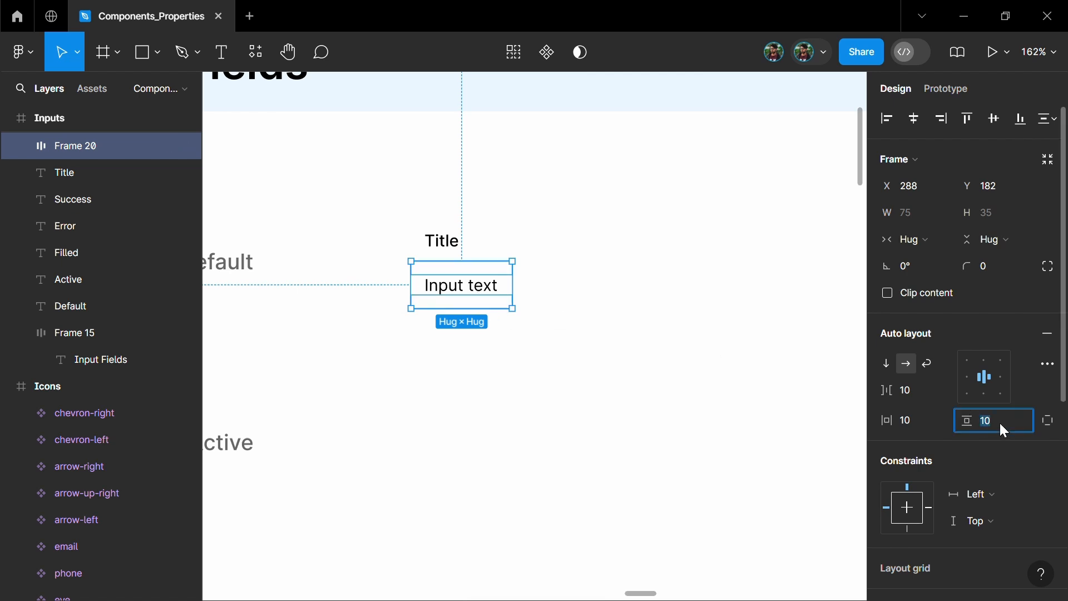
{"action": "type", "text": "8"}
{"action": "key", "text": "Return"}
{"action": "left_click", "coordinate": [916, 422]}
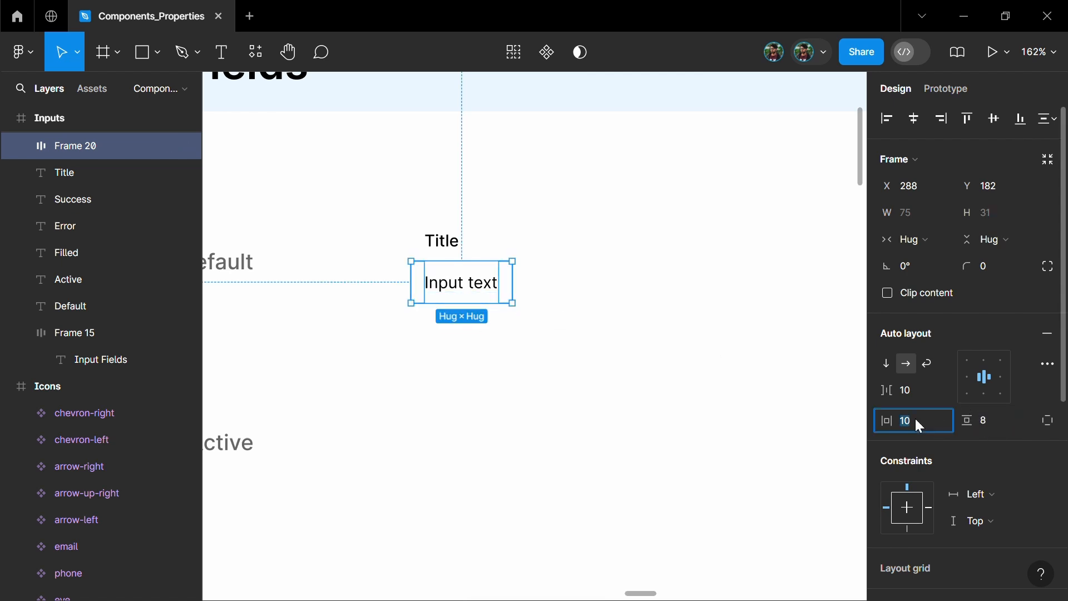
{"action": "key", "text": "Return"}
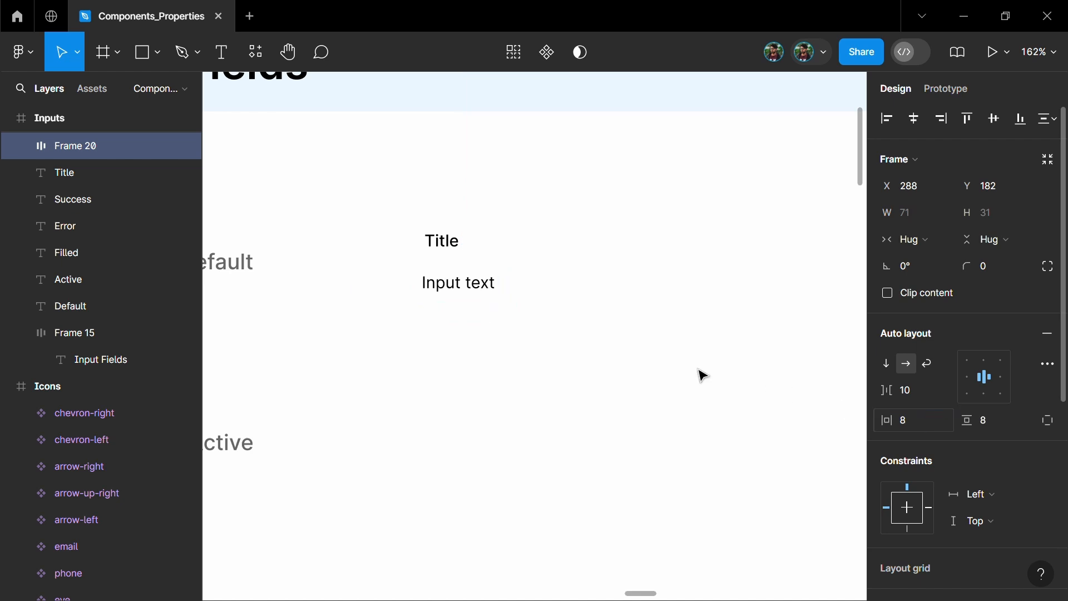
Set the Input text frame to a fixed width of 328 with its content aligned to the left
{"action": "left_click_drag", "start_coordinate": [508, 278], "coordinate": [649, 285]}
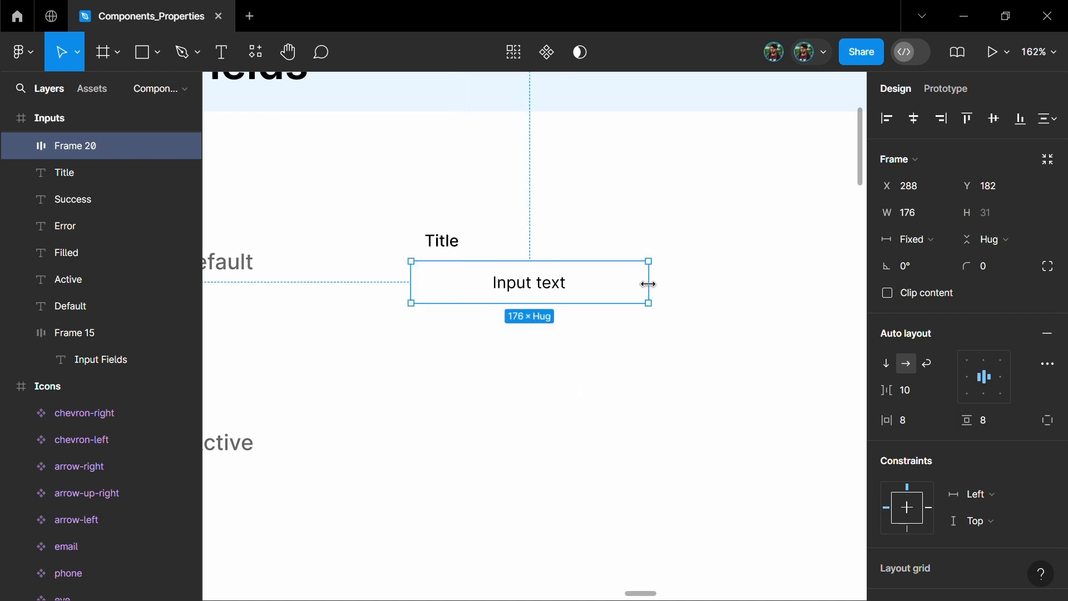
{"action": "left_click", "coordinate": [969, 378]}
{"action": "left_click", "coordinate": [915, 216]}
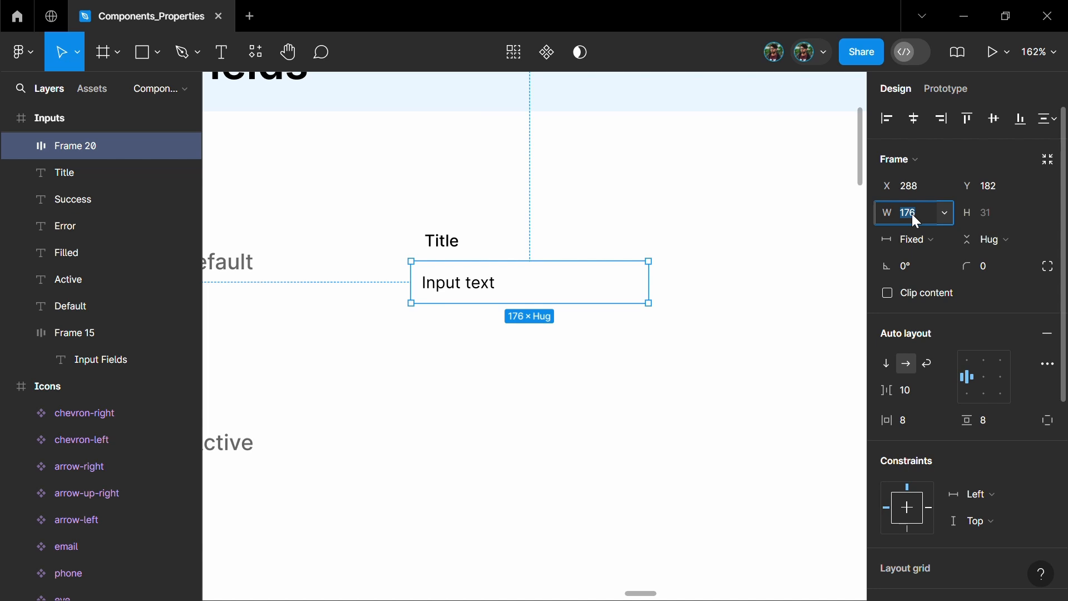
{"action": "type", "text": "328"}
{"action": "key", "text": "Return"}
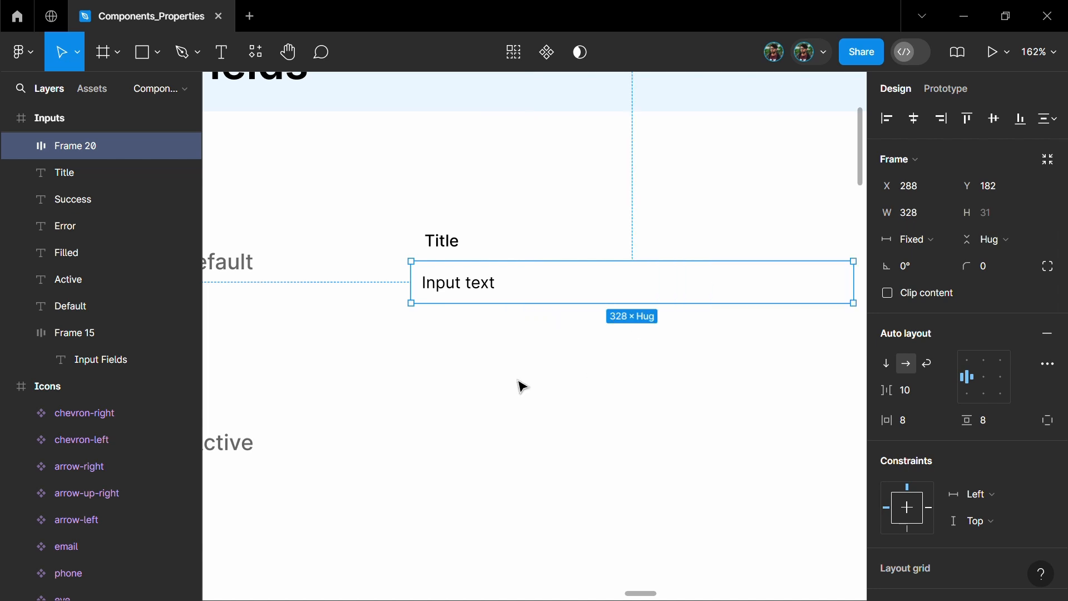
Give the Input text frame a corner radius of 8 and a light grey solid fill
{"action": "scroll", "coordinate": [520, 386], "scroll_direction": "down", "scroll_amount": 2}
{"action": "left_click", "coordinate": [1010, 262]}
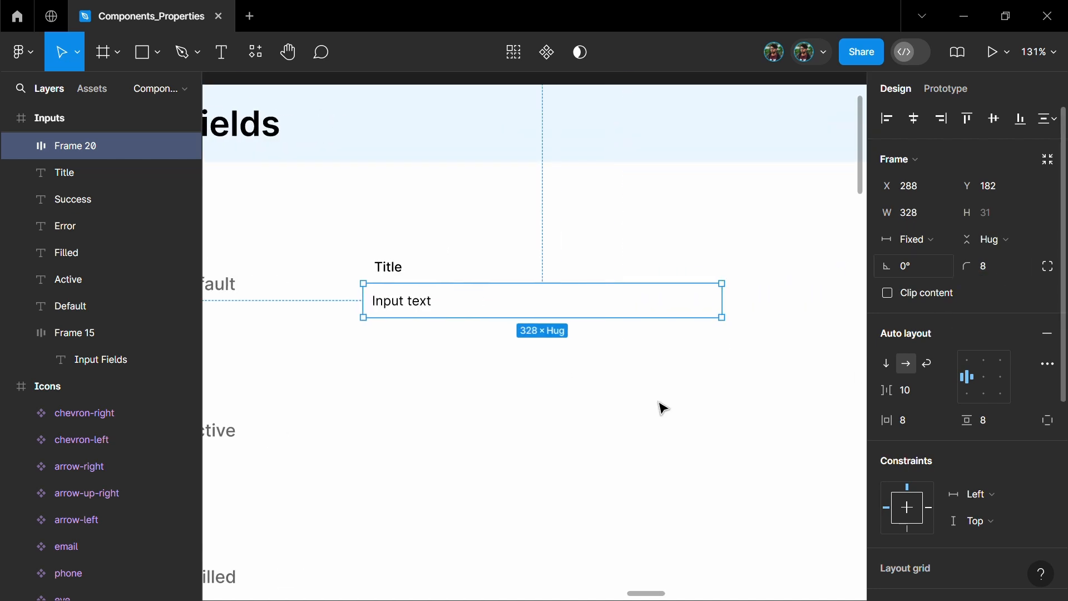
{"action": "scroll", "coordinate": [957, 383], "scroll_direction": "down", "scroll_amount": 5}
{"action": "left_click", "coordinate": [1047, 348]}
{"action": "left_click", "coordinate": [887, 375]}
{"action": "left_click", "coordinate": [809, 437]}
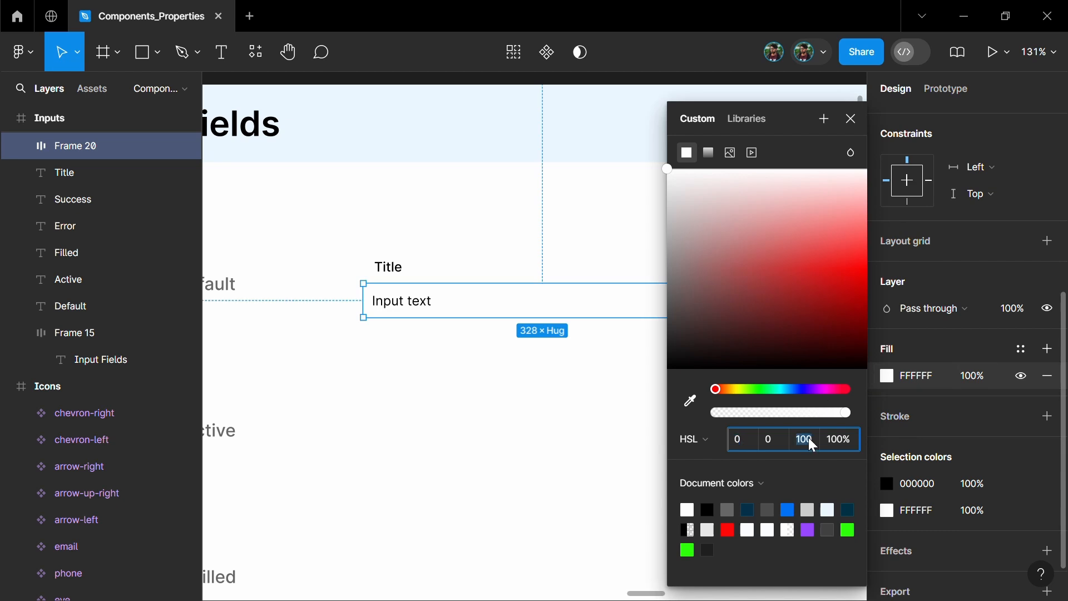
{"action": "key", "text": "shift+Down"}
{"action": "left_click", "coordinate": [505, 388]}
Align the Title text and the grey input box along their left edges
{"action": "left_click", "coordinate": [409, 307]}
{"action": "left_click", "coordinate": [399, 269], "text": "shift"}
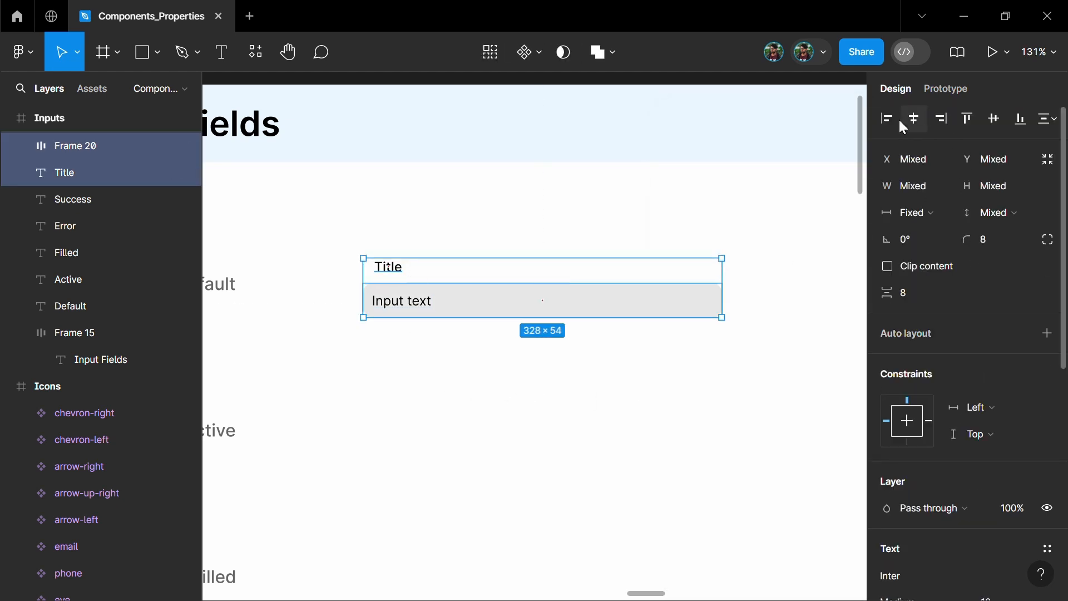
{"action": "left_click", "coordinate": [888, 118]}
{"action": "left_click", "coordinate": [364, 353]}
Duplicate the Input text below the grey box and set the copy's font size to 10
{"action": "scroll", "coordinate": [408, 331], "scroll_direction": "up", "scroll_amount": 1}
{"action": "double_click", "coordinate": [412, 300]}
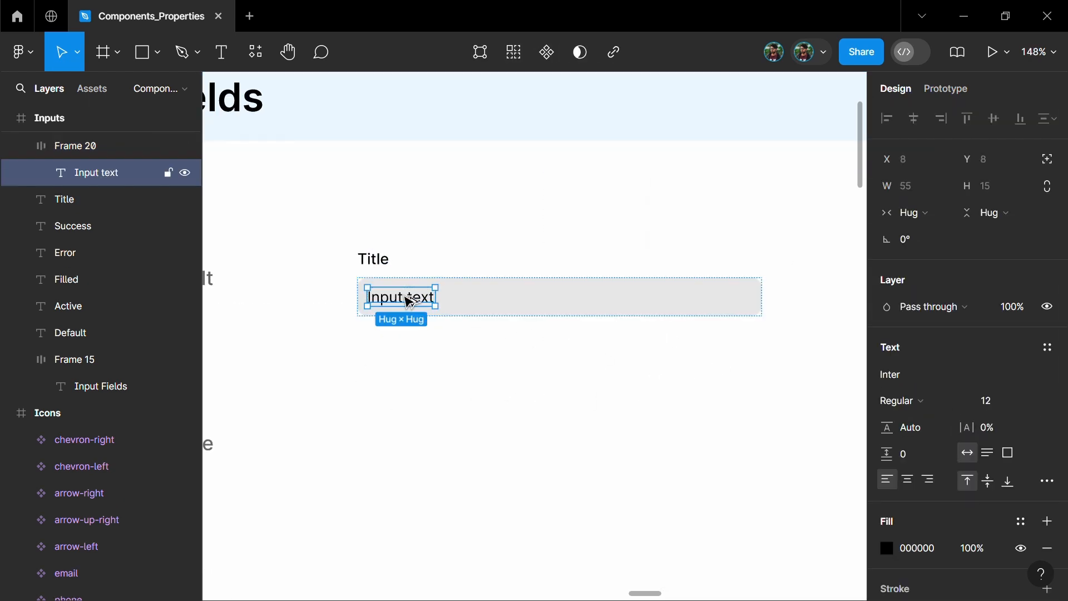
{"action": "left_click_drag", "start_coordinate": [406, 298], "coordinate": [406, 339]}
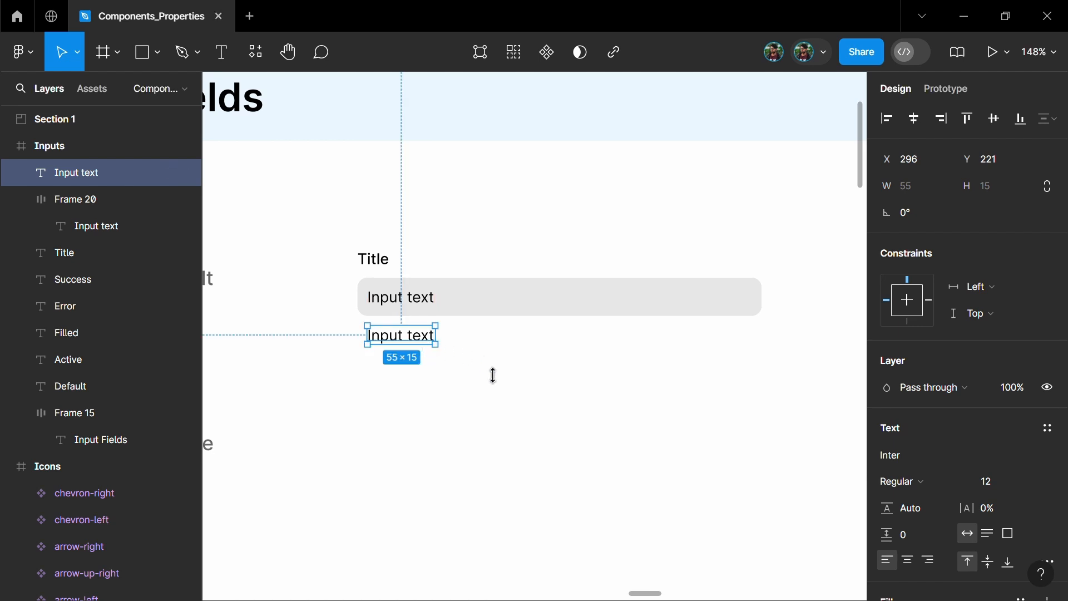
{"action": "key", "text": "Down"}
{"action": "key", "text": "Down"}
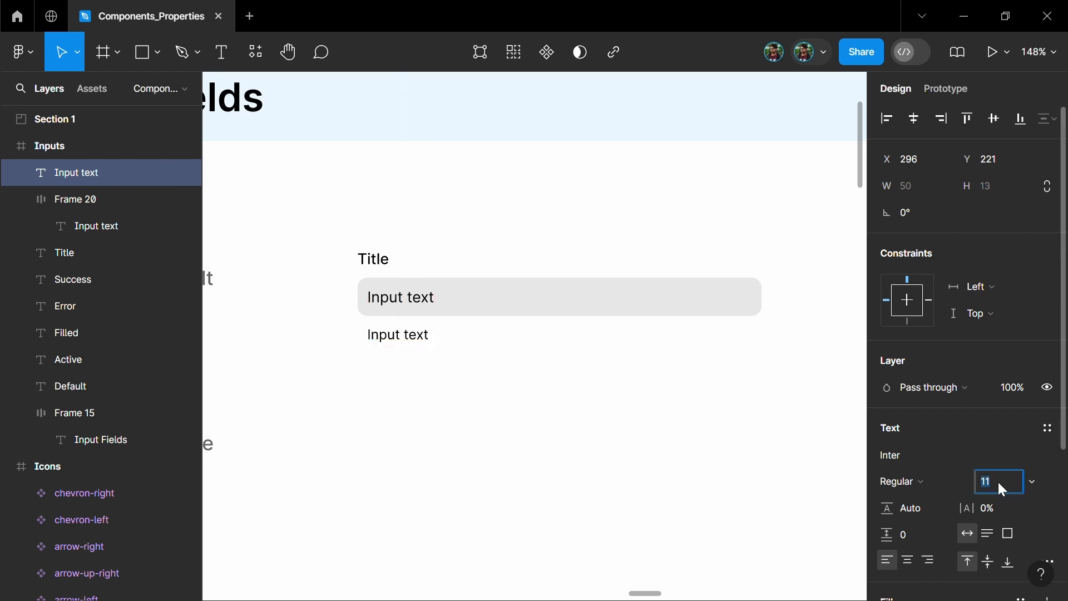
{"action": "key", "text": "Return"}
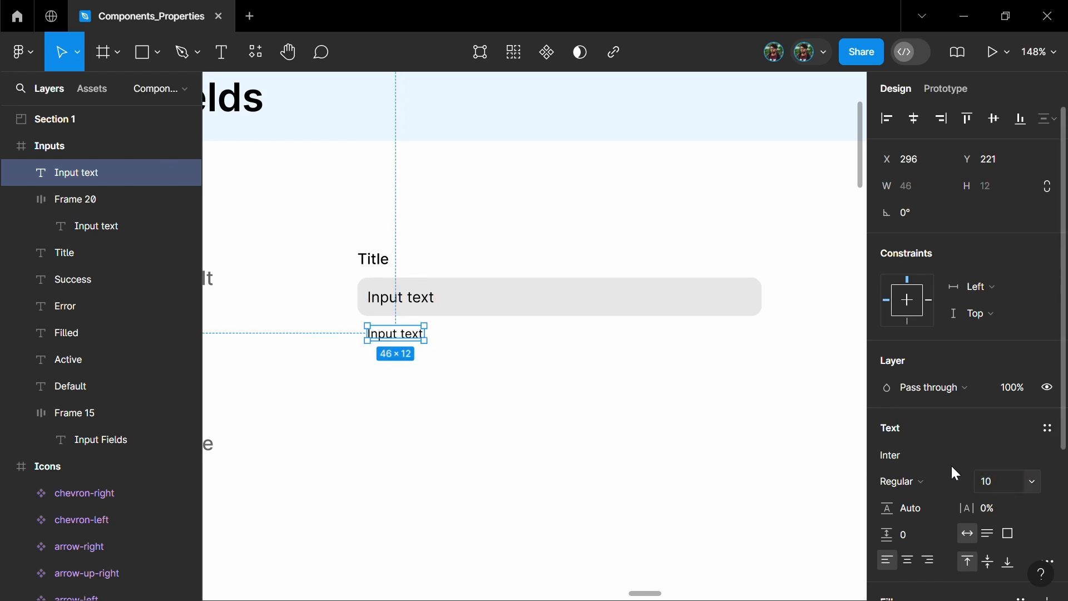
Set the lightness of the small text's fill below the box to 20 in HSL
{"action": "scroll", "coordinate": [929, 466], "scroll_direction": "down", "scroll_amount": 3}
{"action": "left_click", "coordinate": [889, 459]}
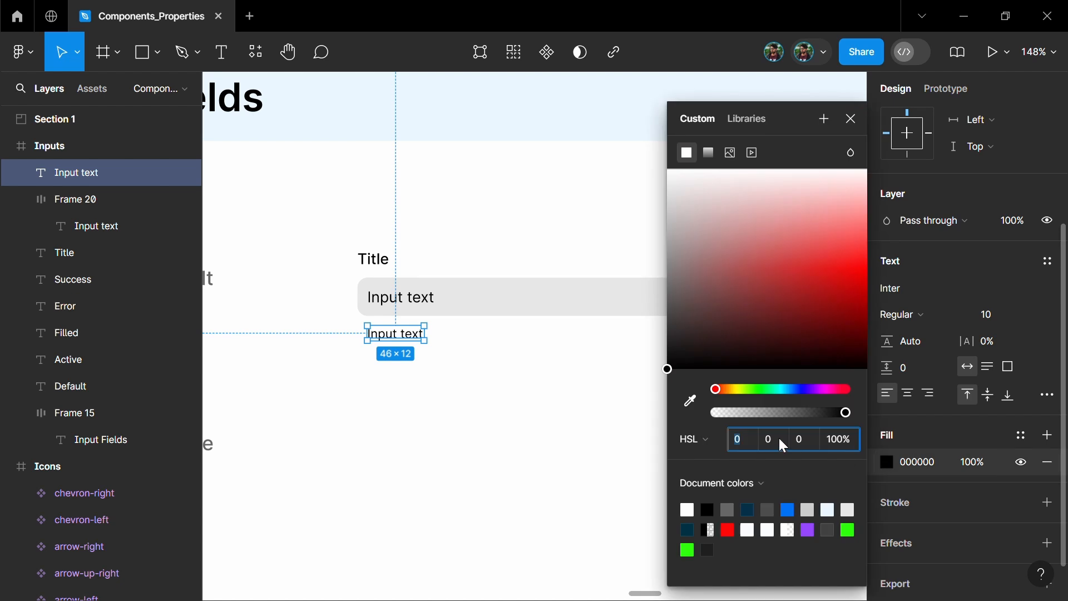
{"action": "left_click", "coordinate": [810, 440]}
{"action": "type", "text": "20"}
{"action": "key", "text": "Return"}
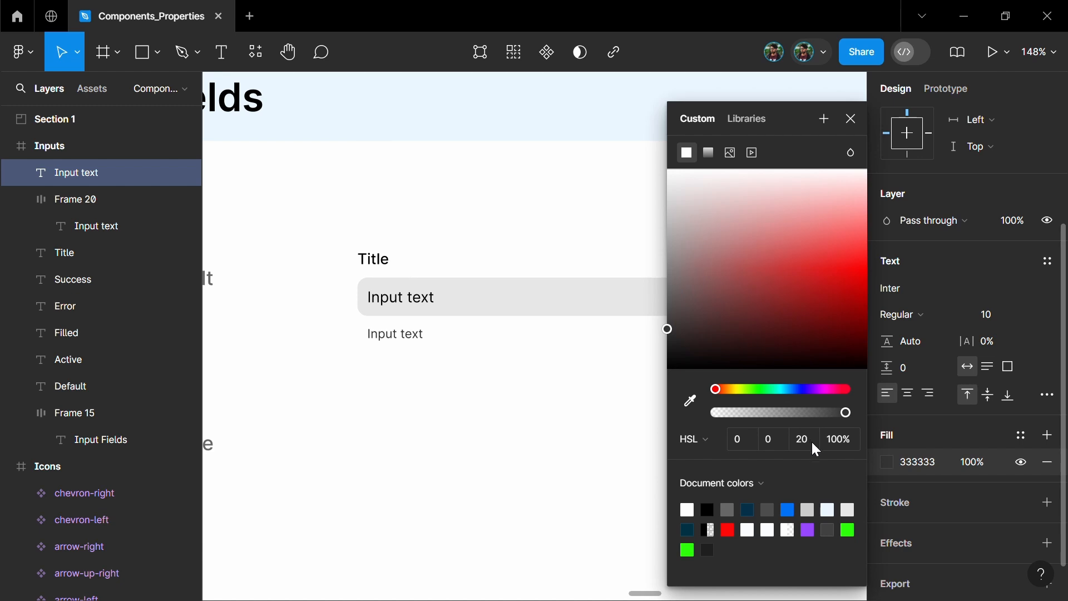
{"action": "left_click", "coordinate": [460, 424]}
Change the small text below the box to "Helping message" and place a copy of it below the box's right end
{"action": "scroll", "coordinate": [383, 337], "scroll_direction": "up", "scroll_amount": 3}
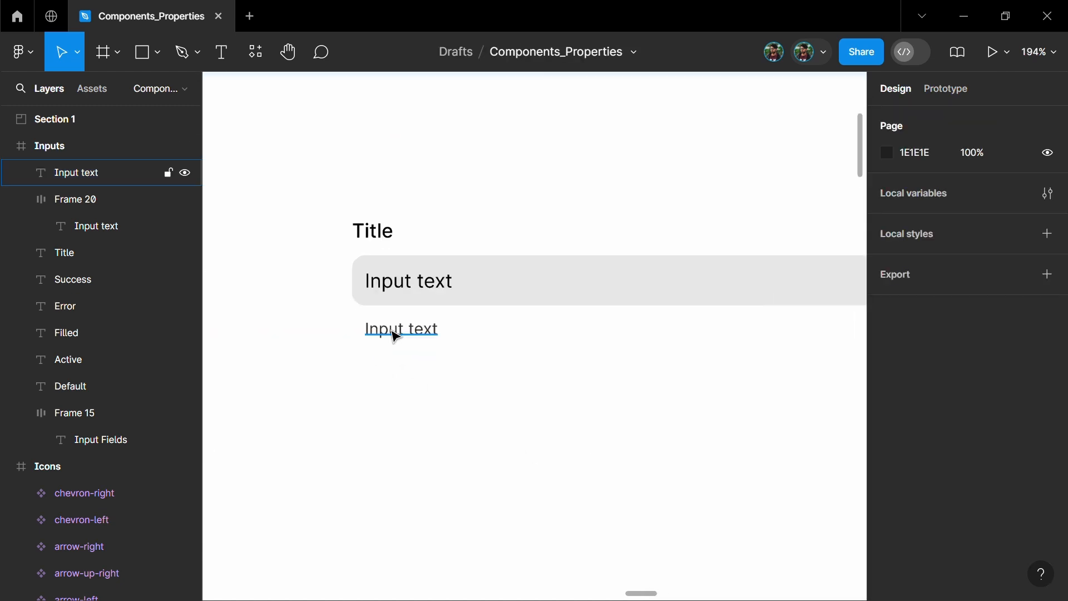
{"action": "left_click", "coordinate": [394, 335]}
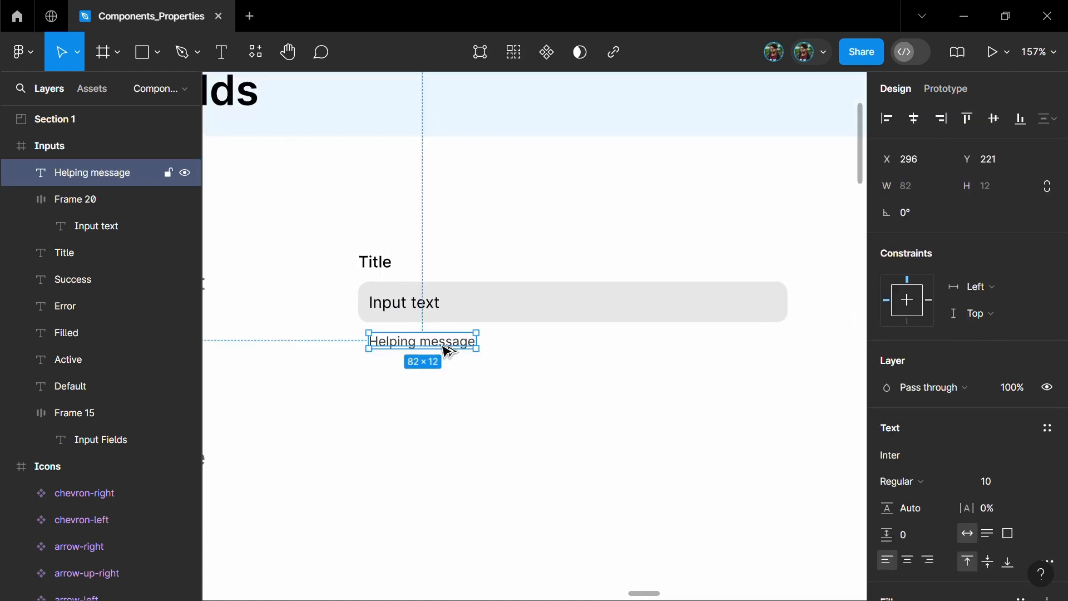
{"action": "left_click_drag", "start_coordinate": [446, 348], "coordinate": [451, 380]}
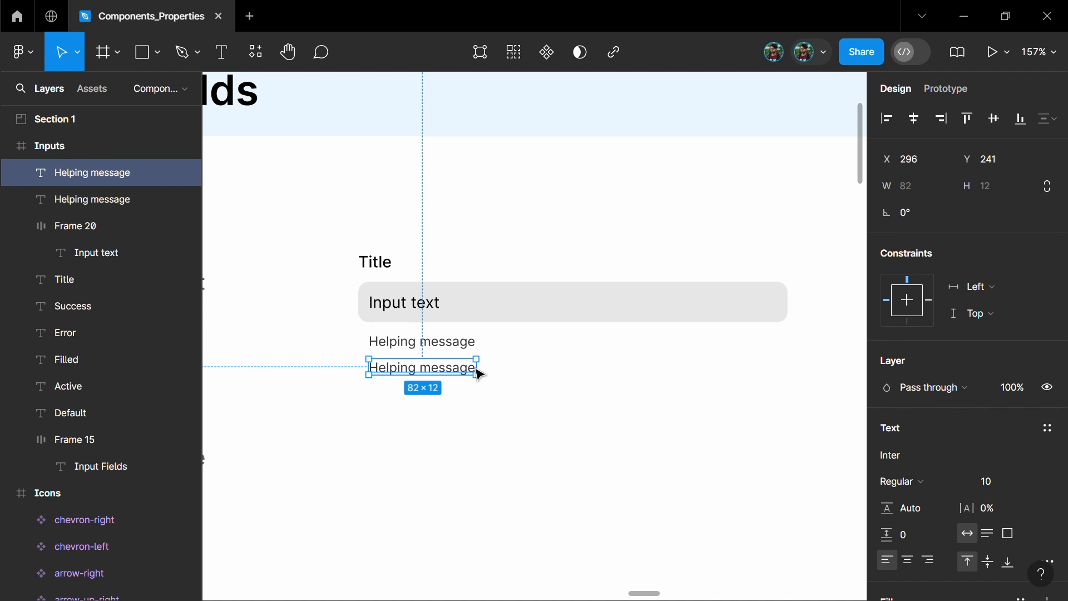
{"action": "left_click_drag", "start_coordinate": [662, 370], "coordinate": [691, 370]}
{"action": "left_click_drag", "start_coordinate": [691, 370], "coordinate": [689, 372]}
Wrap the upper Helping message in auto layout with 0 horizontal and vertical padding, and align it with the Input text's left edge below the box
{"action": "left_click", "coordinate": [428, 342]}
{"action": "key", "text": "shift+a"}
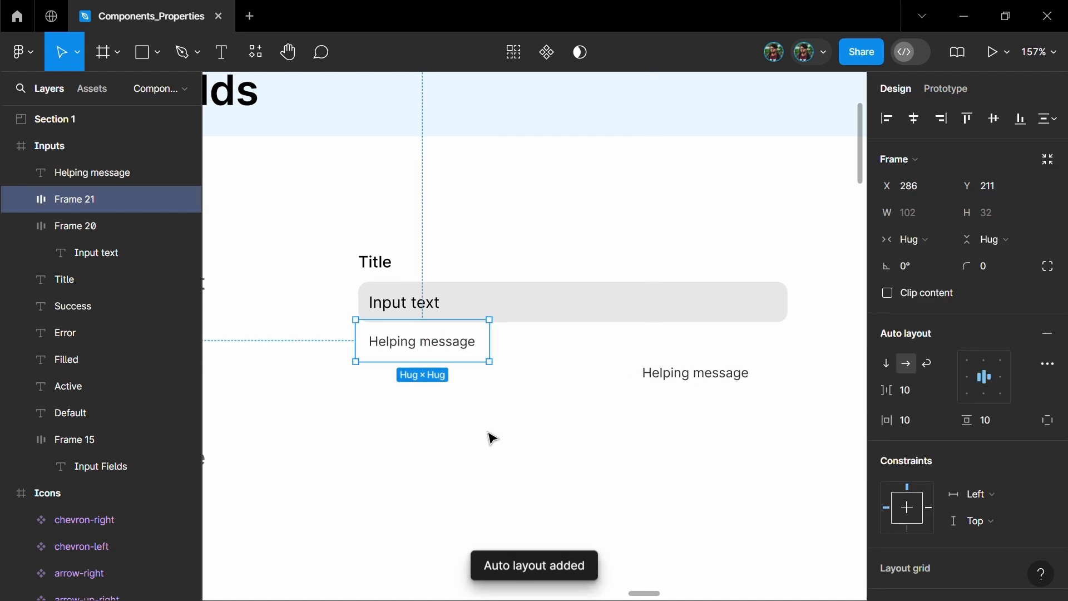
{"action": "left_click", "coordinate": [917, 420]}
{"action": "type", "text": "0"}
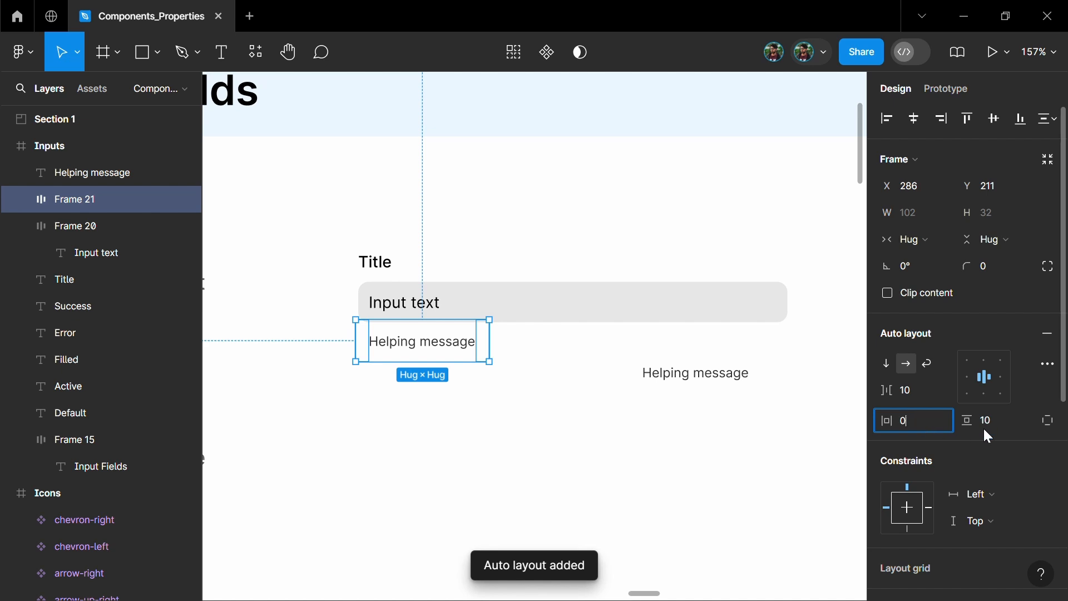
{"action": "left_click", "coordinate": [997, 428]}
{"action": "key", "text": "Return"}
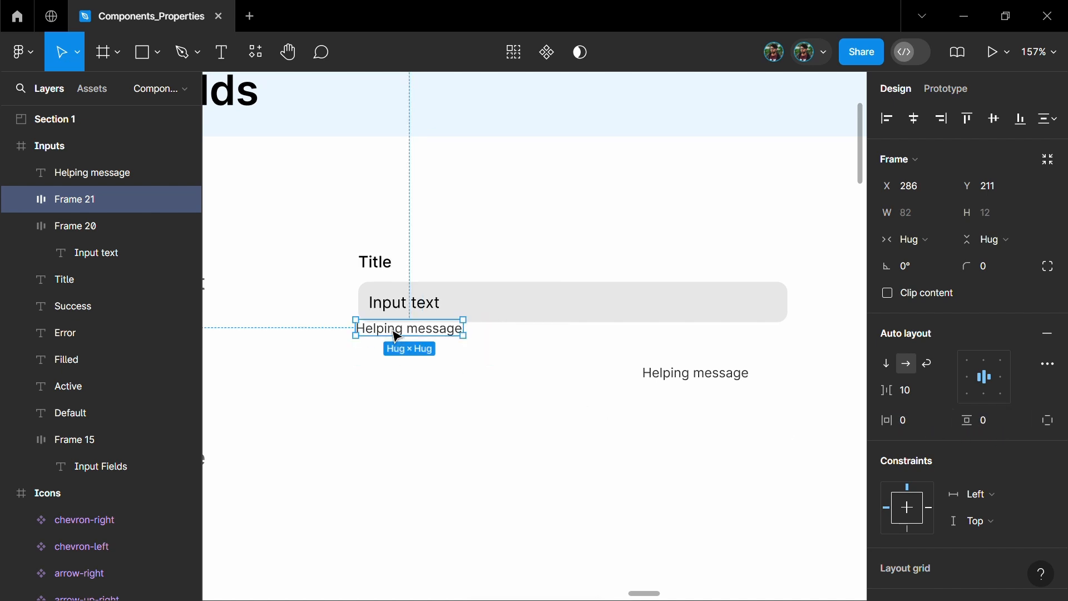
{"action": "left_click_drag", "start_coordinate": [395, 332], "coordinate": [408, 349]}
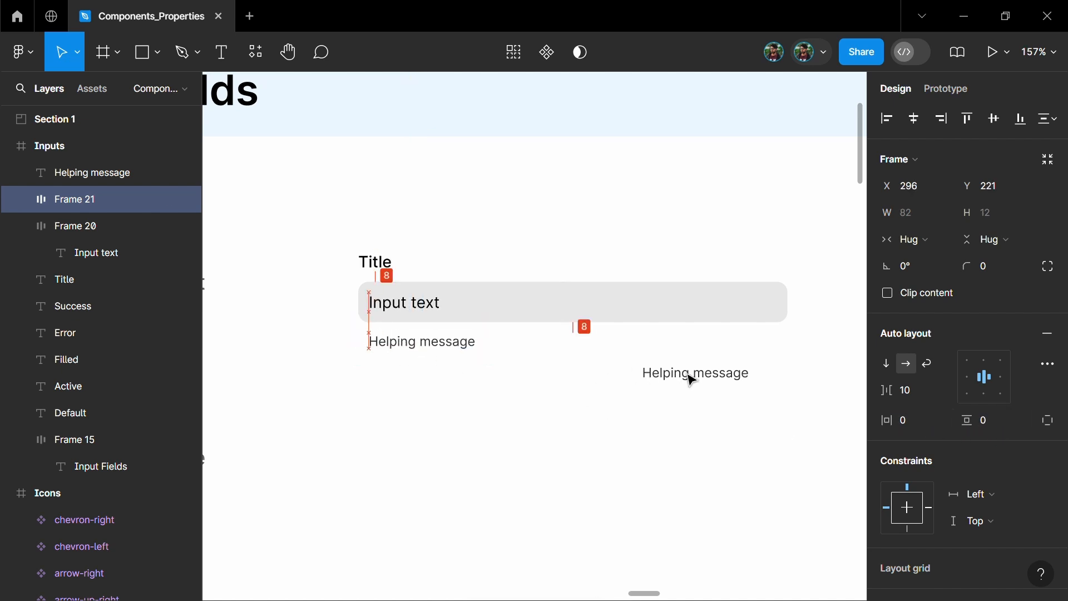
Change the lower Helping message copy to "Forgot password?" and fill it with the blue document colour
{"action": "type", "text": "Forgot passw"}
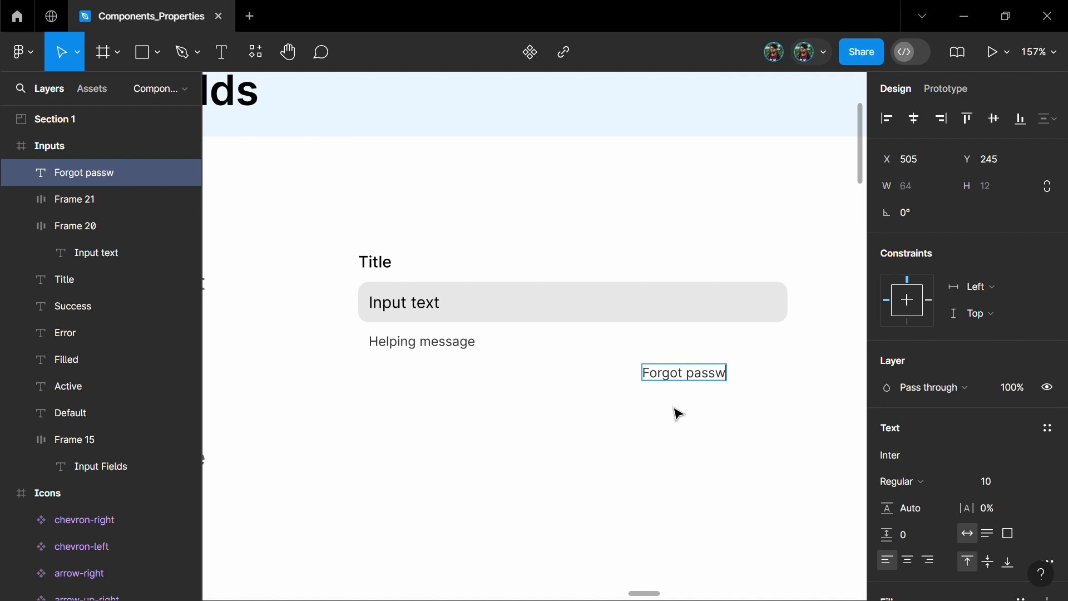
{"action": "type", "text": "ord?"}
{"action": "key", "text": "Escape"}
{"action": "scroll", "coordinate": [890, 534], "scroll_direction": "down", "scroll_amount": 2}
{"action": "left_click", "coordinate": [887, 545]}
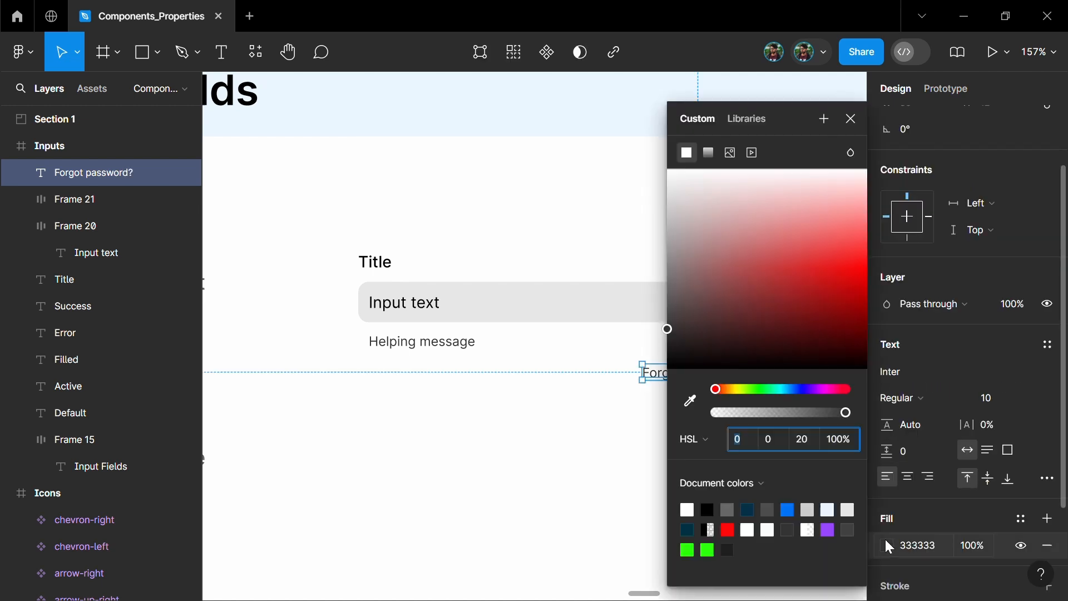
{"action": "left_click", "coordinate": [791, 509]}
Wrap the Forgot password? text in auto layout with 0 horizontal and vertical padding and move it just below the Helping message
{"action": "key", "text": "shift+a"}
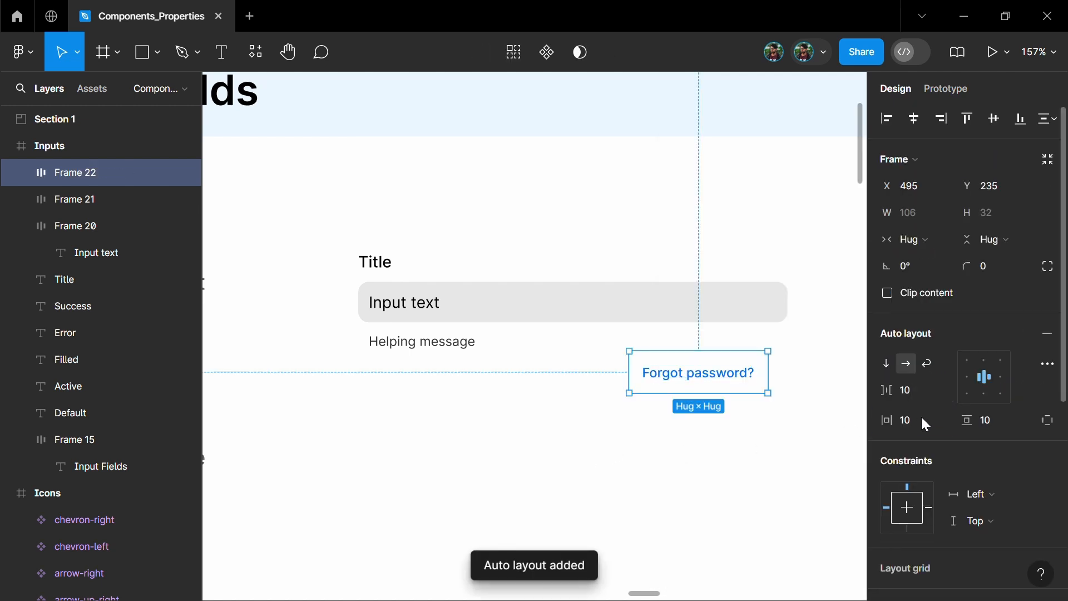
{"action": "left_click", "coordinate": [918, 422]}
{"action": "type", "text": "0"}
{"action": "left_click", "coordinate": [993, 422]}
{"action": "type", "text": "0"}
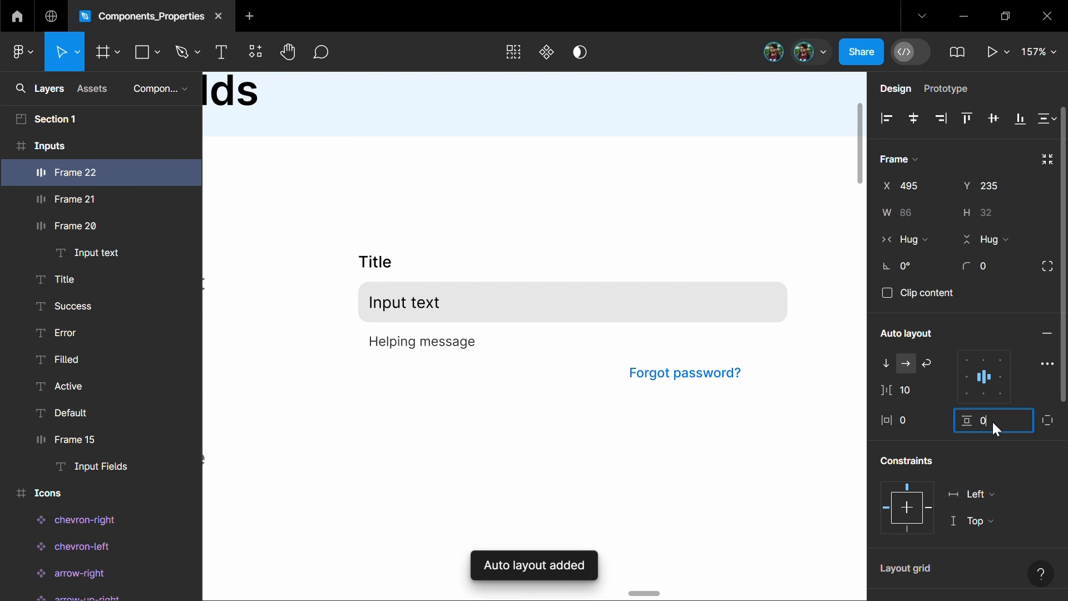
{"action": "key", "text": "Return"}
{"action": "left_click_drag", "start_coordinate": [558, 390], "coordinate": [530, 389]}
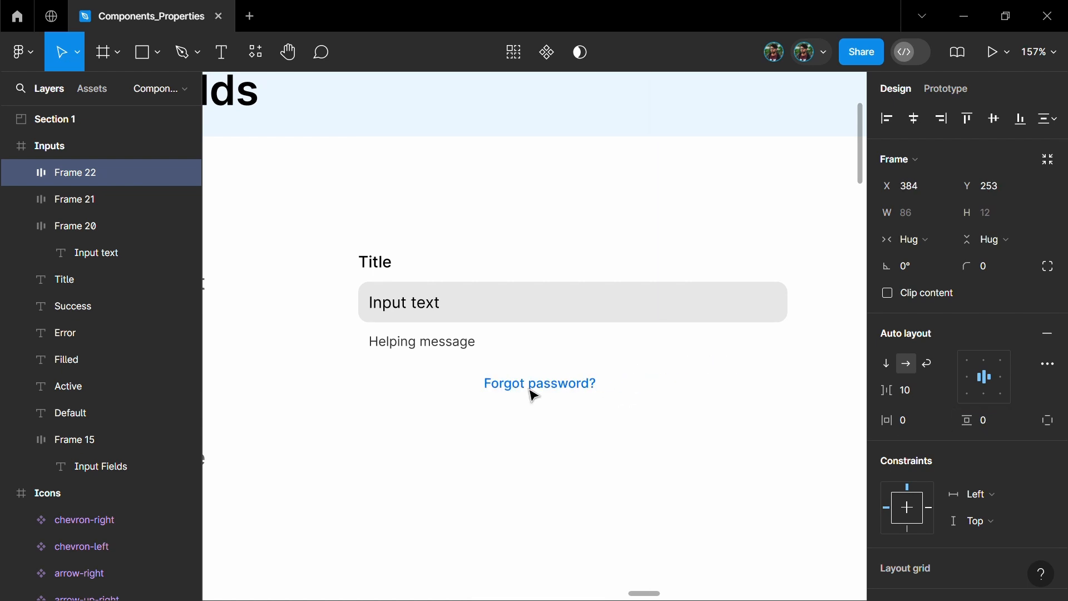
Combine the Title, grey input box, Helping message and Forgot password? in one vertical auto layout with a spacing of 4
{"action": "left_click", "coordinate": [377, 262]}
{"action": "left_click", "coordinate": [495, 317], "text": "shift"}
{"action": "left_click", "coordinate": [443, 343], "text": "shift"}
{"action": "left_click", "coordinate": [543, 384], "text": "shift"}
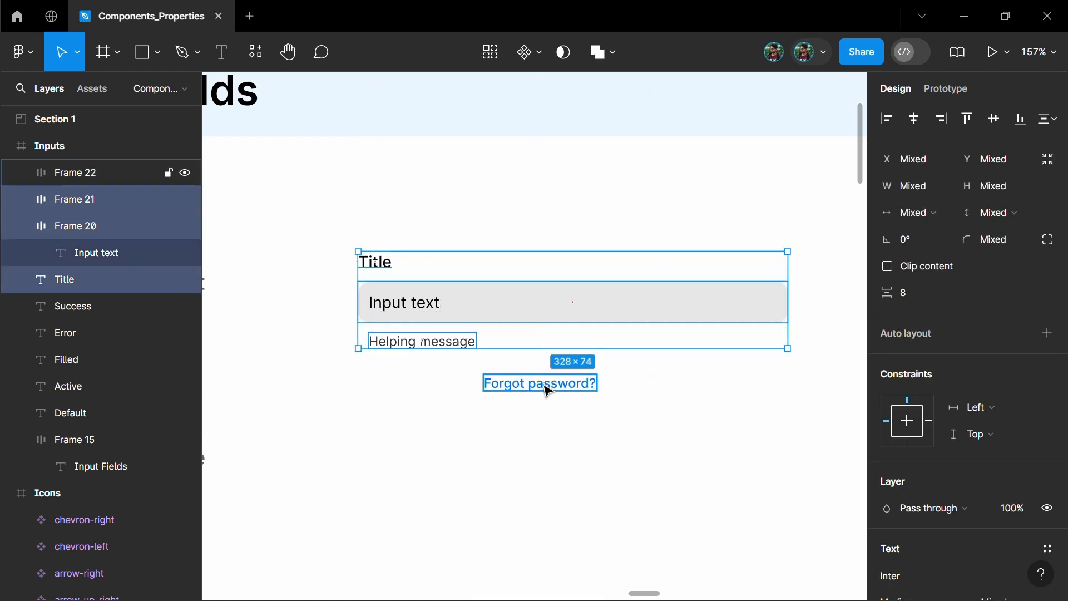
{"action": "key", "text": "shift+a"}
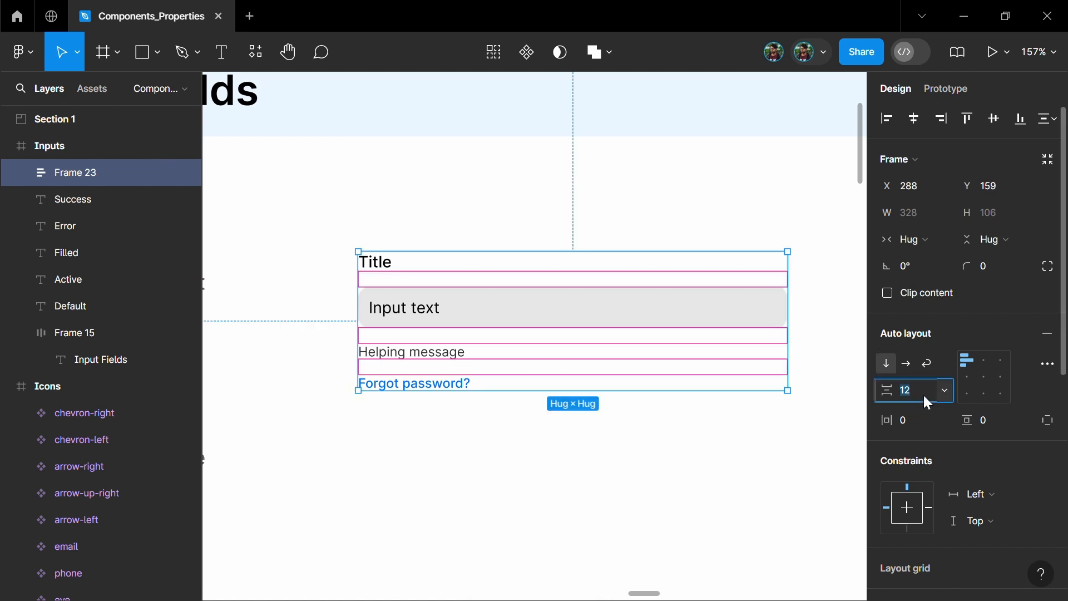
{"action": "type", "text": "4"}
{"action": "key", "text": "Return"}
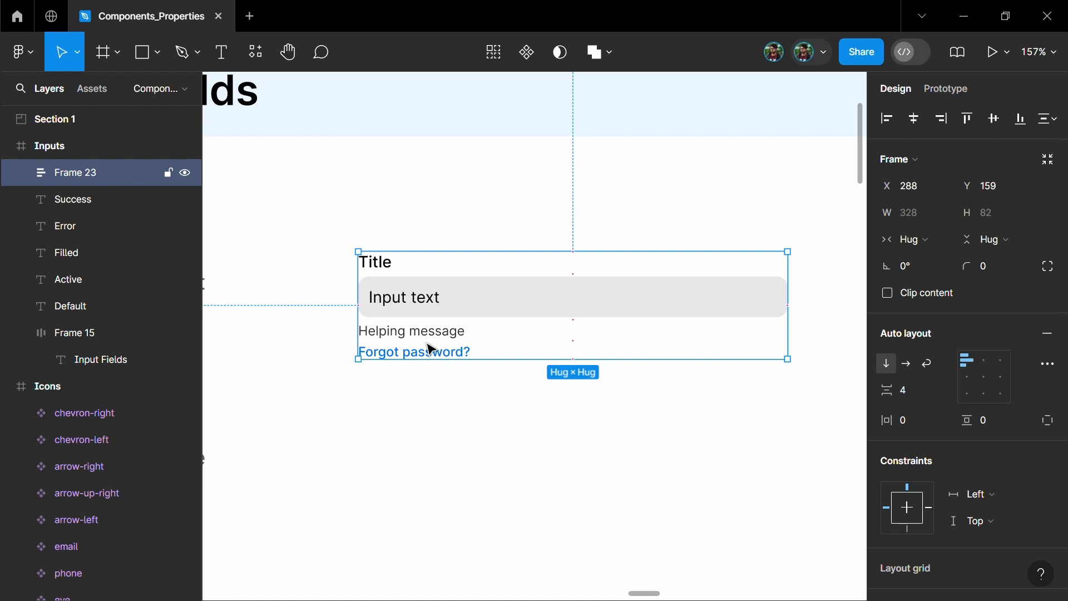
Set the width of the Helping message and Forgot password? frames to Fill
{"action": "double_click", "coordinate": [445, 336]}
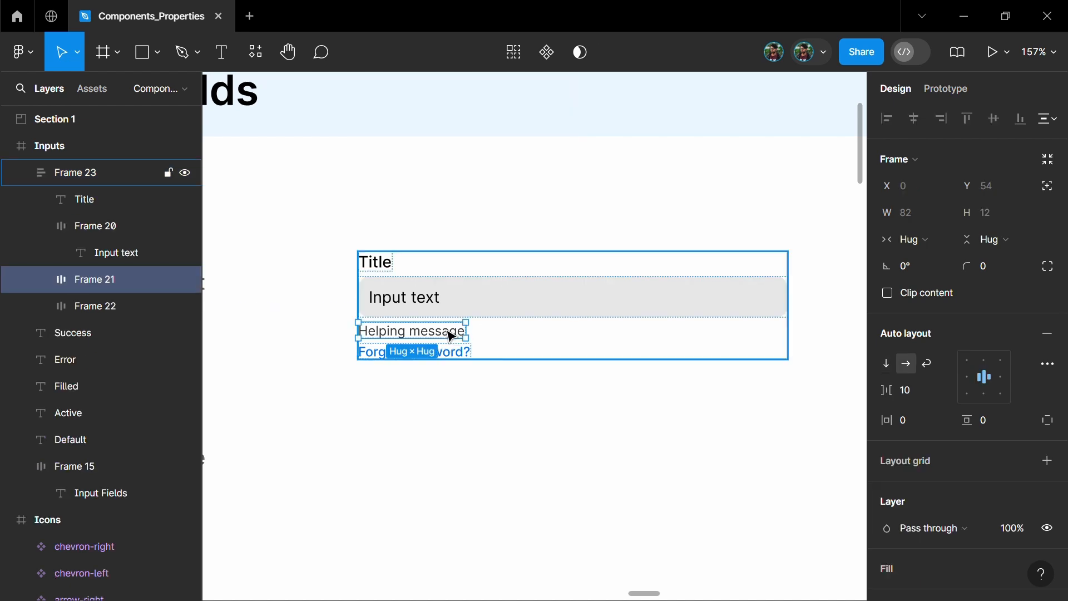
{"action": "left_click", "coordinate": [462, 359], "text": "shift"}
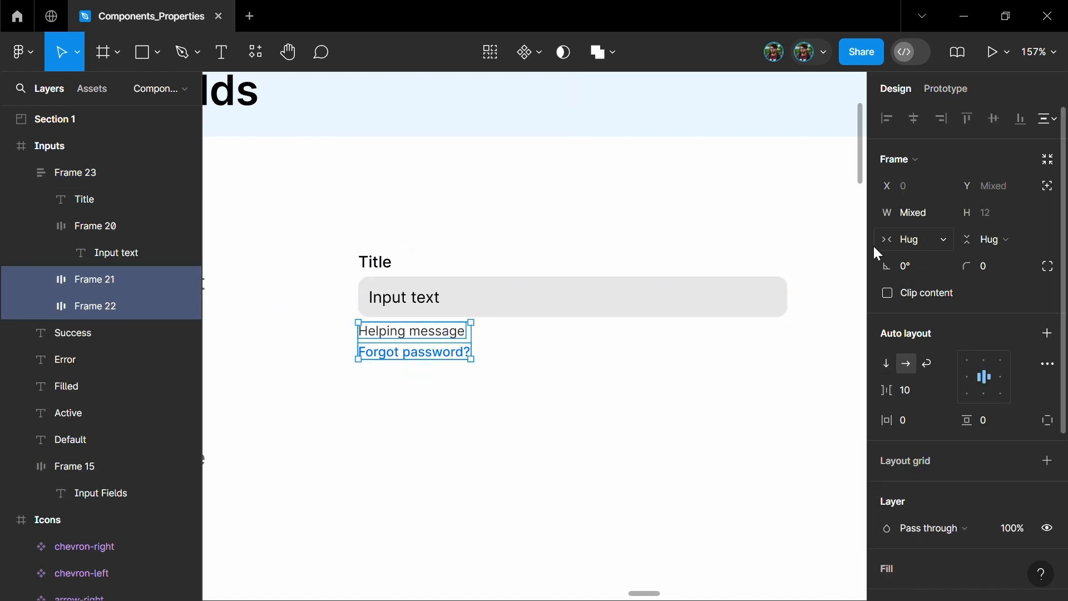
{"action": "left_click", "coordinate": [910, 240]}
{"action": "left_click", "coordinate": [932, 269]}
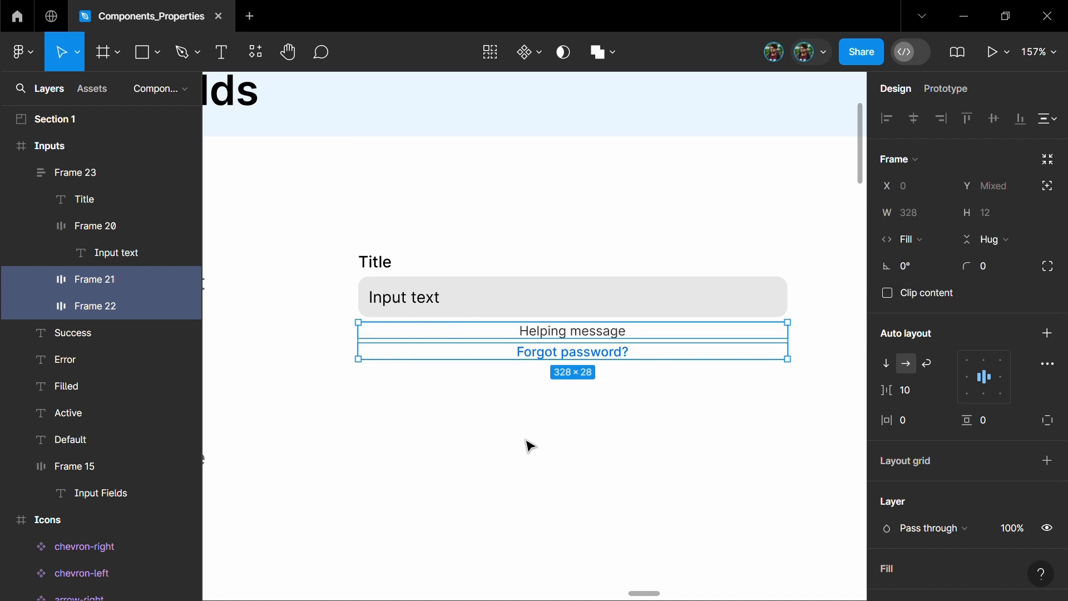
Align the Helping message to the left and Forgot password? to the right within their frames
{"action": "left_click", "coordinate": [967, 377]}
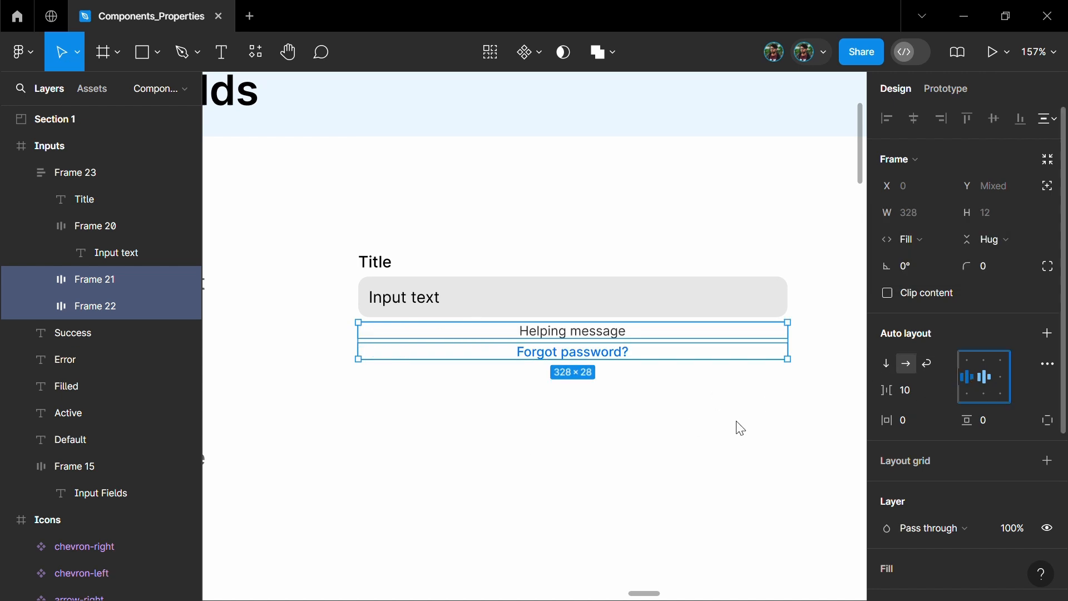
{"action": "left_click", "coordinate": [442, 357]}
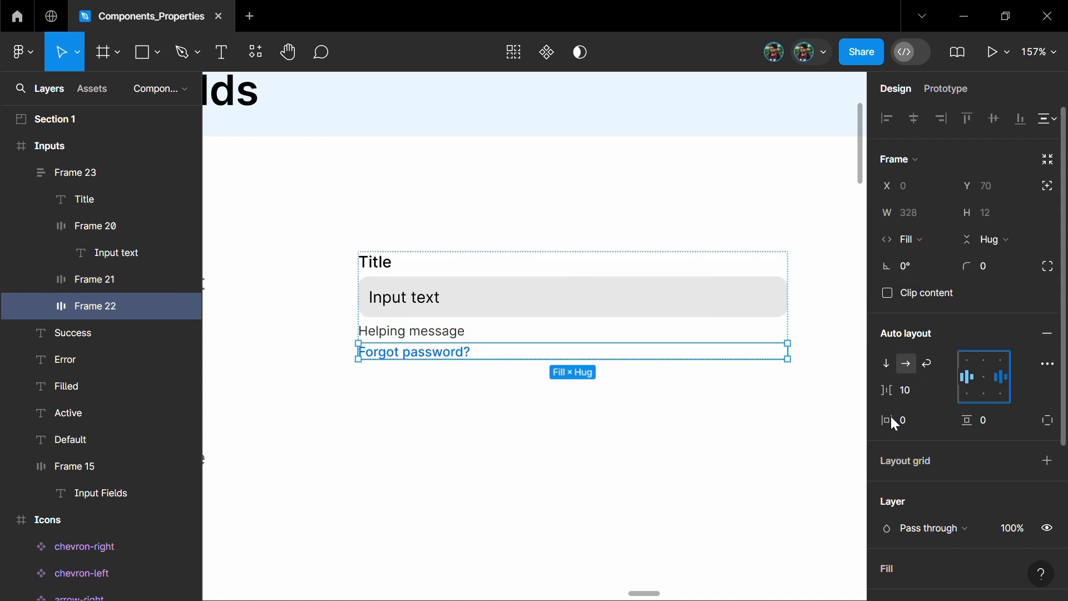
{"action": "left_click", "coordinate": [1000, 377]}
{"action": "left_click", "coordinate": [378, 443]}
{"action": "scroll", "coordinate": [389, 410], "scroll_direction": "down", "scroll_amount": 2}
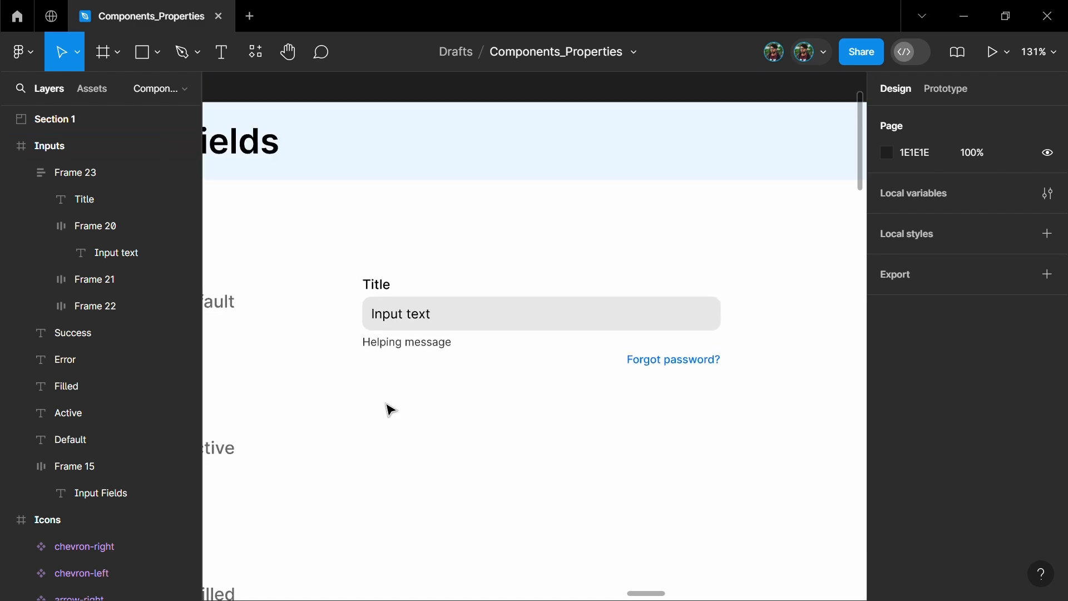
Duplicate the whole input field and place the copy beside the Active label
{"action": "scroll", "coordinate": [389, 410], "scroll_direction": "down", "scroll_amount": 2}
{"action": "scroll", "coordinate": [494, 339], "scroll_direction": "down", "scroll_amount": 3}
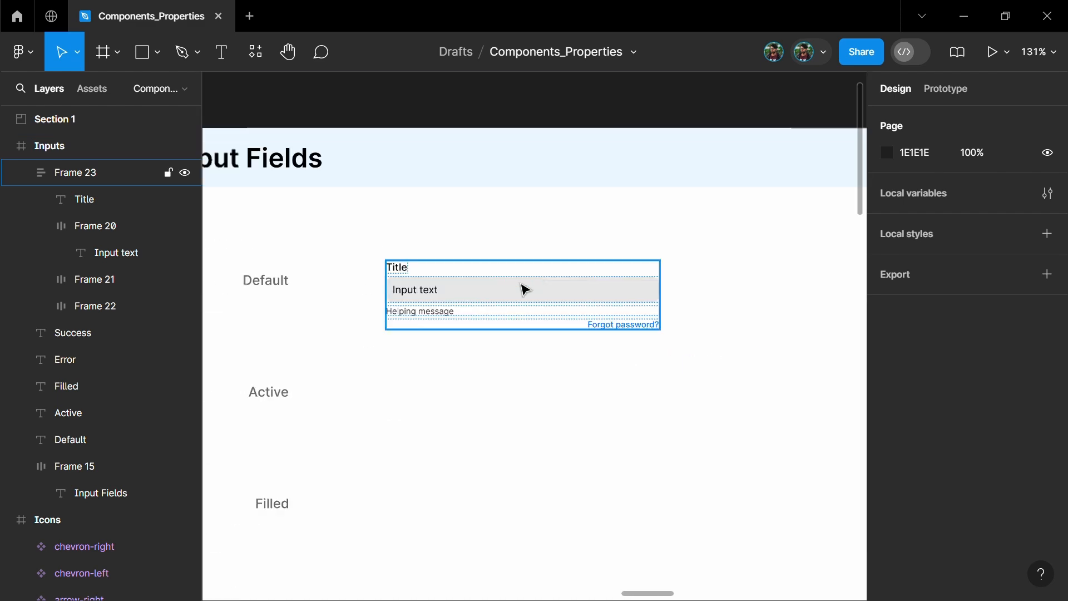
{"action": "left_click", "coordinate": [441, 293]}
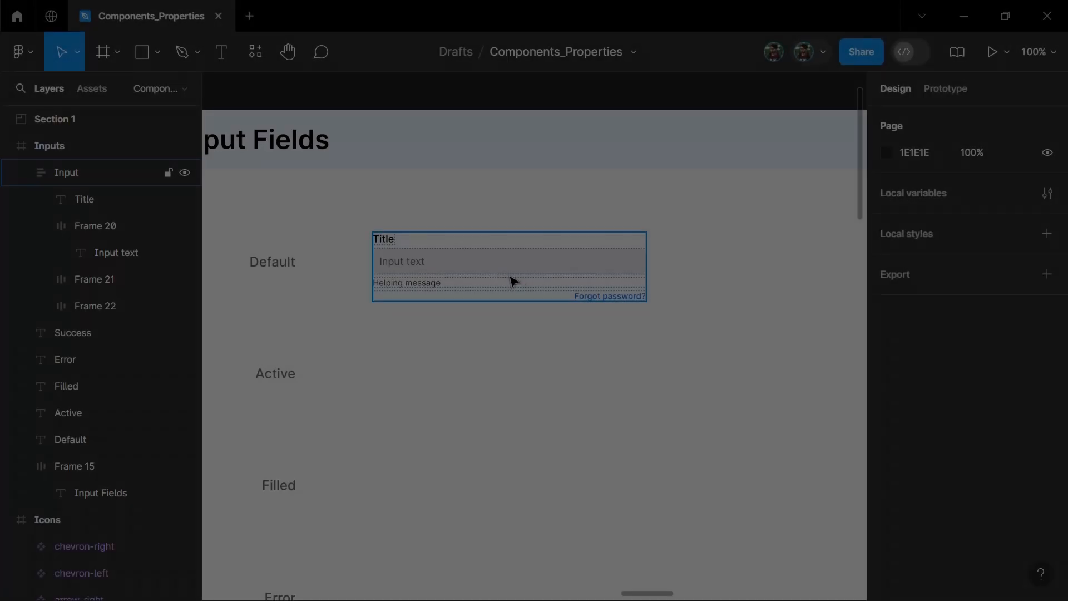
{"action": "left_click", "coordinate": [493, 268]}
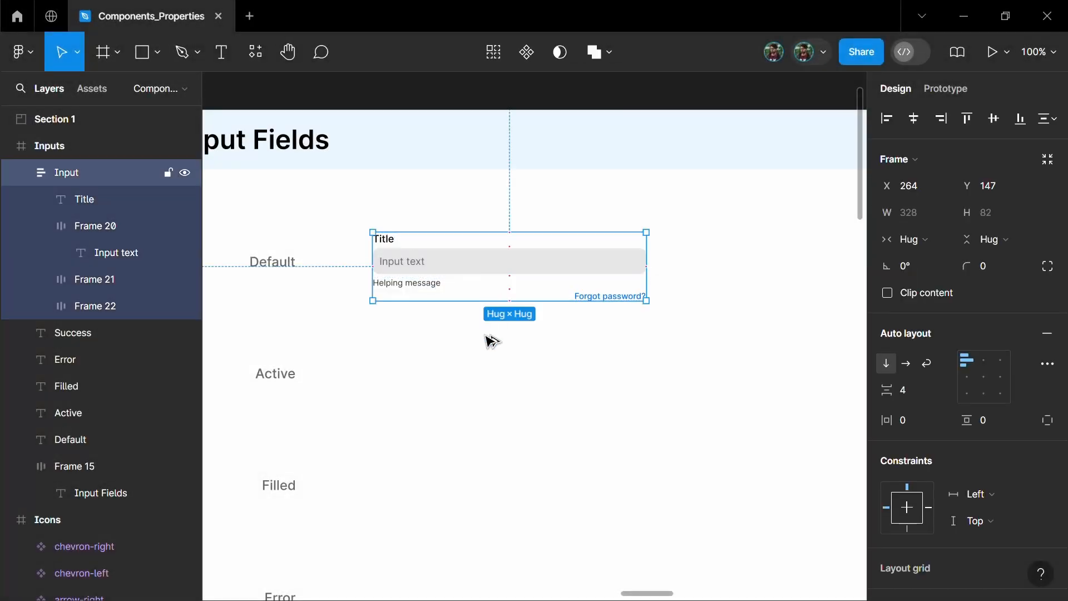
{"action": "key", "text": "ctrl+d"}
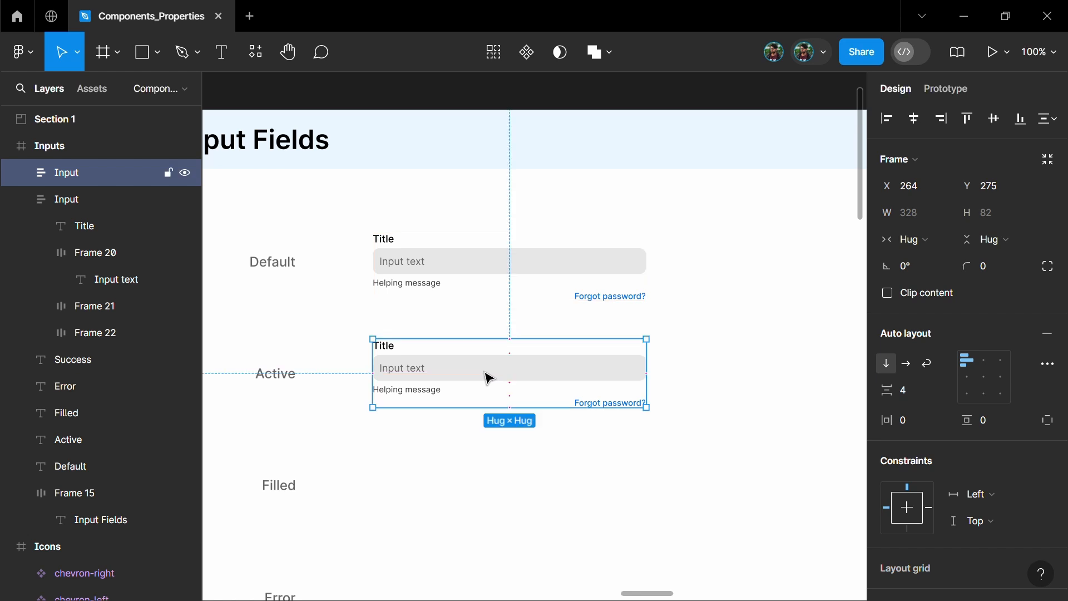
{"action": "scroll", "coordinate": [487, 379], "scroll_direction": "down", "scroll_amount": 1}
Add a stroke to the Active field's input box and set the stroke colour's lightness to 30 in HSL
{"action": "double_click", "coordinate": [444, 328]}
{"action": "scroll", "coordinate": [443, 332], "scroll_direction": "up", "scroll_amount": 1}
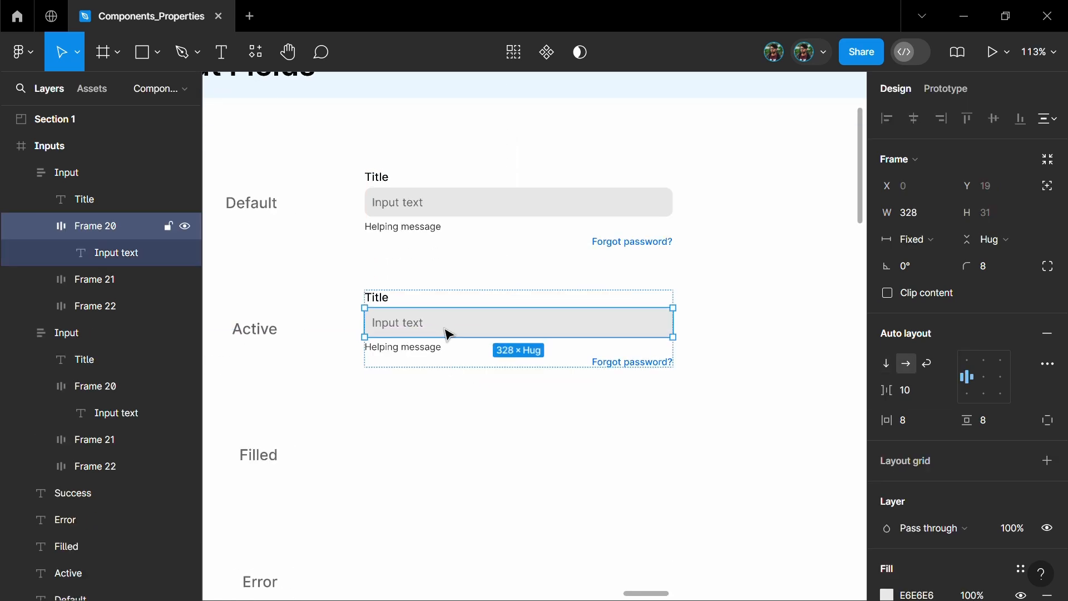
{"action": "scroll", "coordinate": [550, 345], "scroll_direction": "right", "scroll_amount": 1}
{"action": "scroll", "coordinate": [1006, 406], "scroll_direction": "down", "scroll_amount": 3}
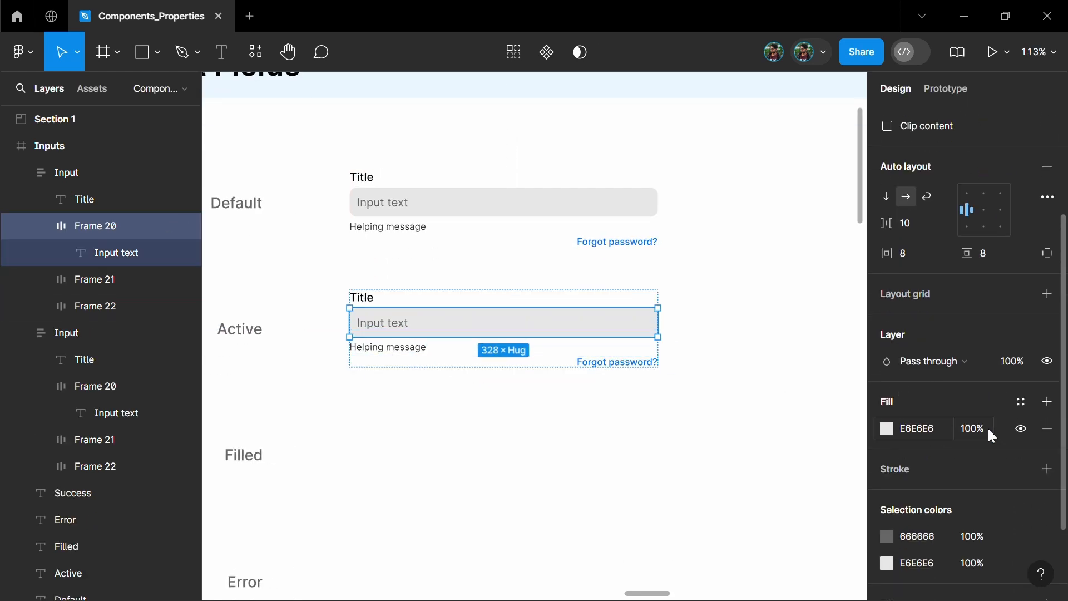
{"action": "left_click", "coordinate": [1046, 469]}
{"action": "left_click", "coordinate": [887, 496]}
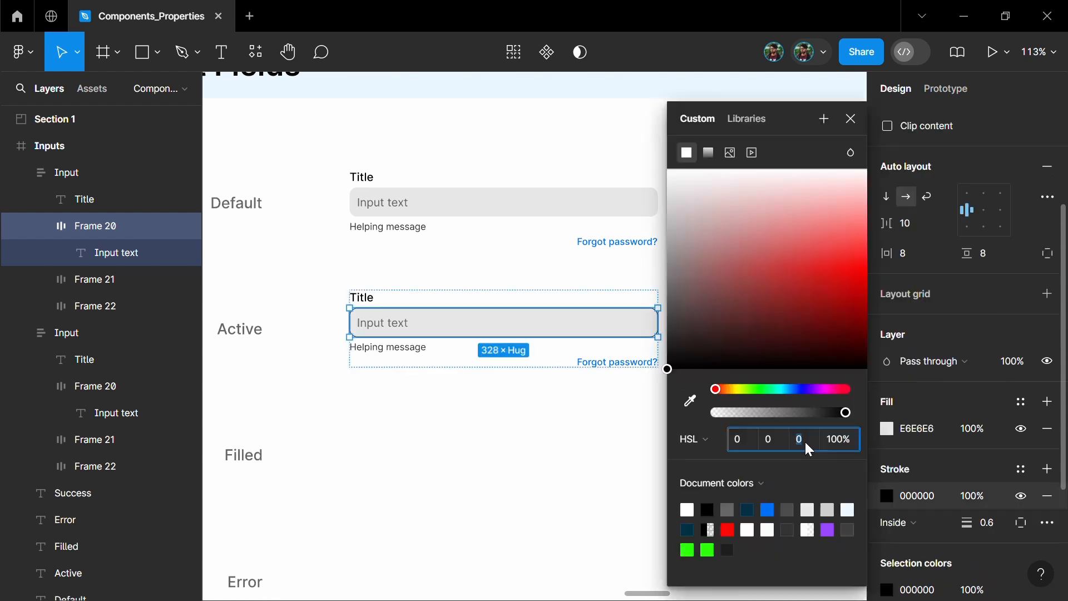
{"action": "left_click", "coordinate": [804, 439]}
{"action": "type", "text": "20"}
{"action": "key", "text": "Return"}
{"action": "type", "text": "30"}
{"action": "key", "text": "Return"}
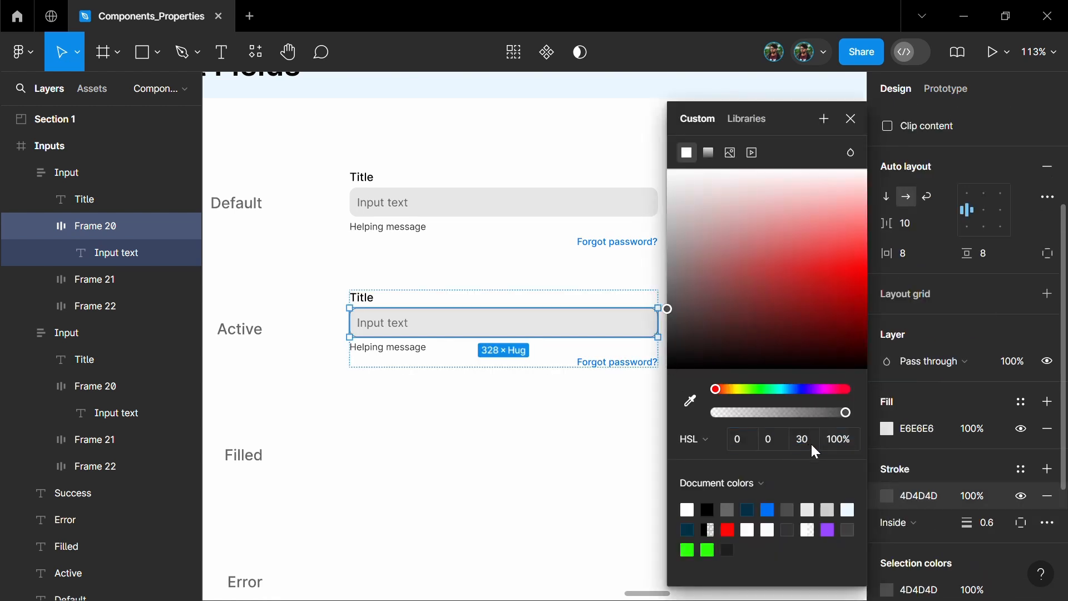
{"action": "left_click", "coordinate": [850, 120]}
Set the Active box's fill lightness to 100 and replace its Input text with a "|" cursor character
{"action": "left_click", "coordinate": [887, 429]}
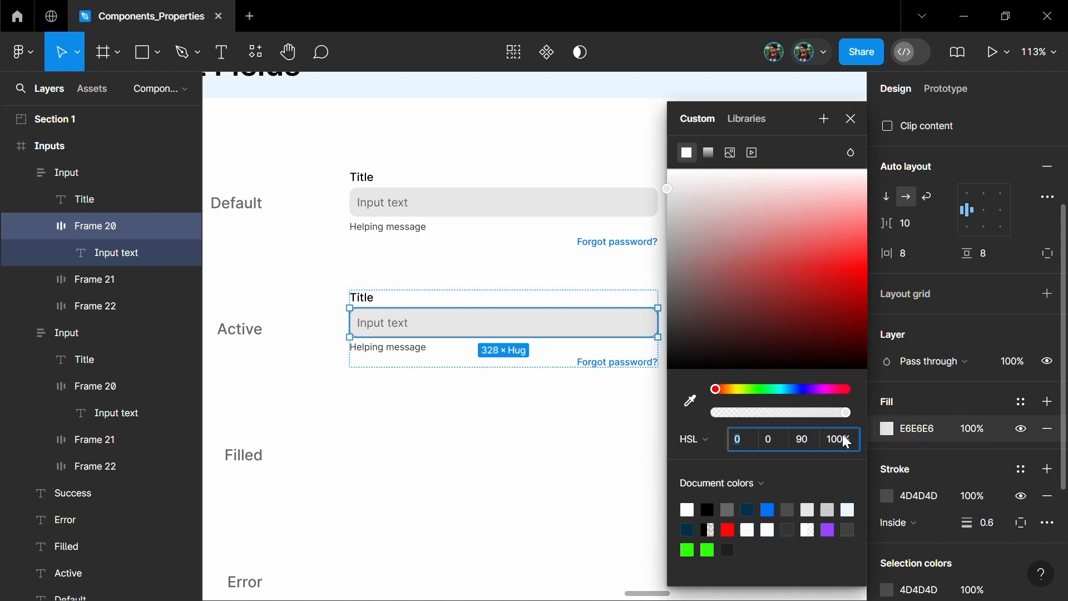
{"action": "left_click", "coordinate": [802, 441]}
{"action": "type", "text": "100"}
{"action": "key", "text": "Return"}
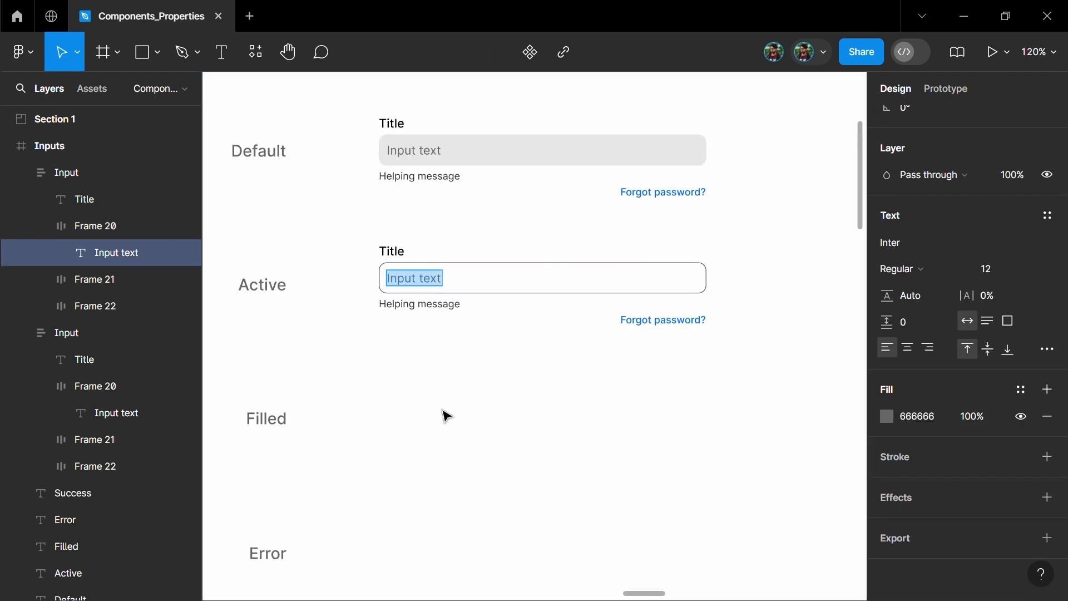
{"action": "key", "text": "BackSpace"}
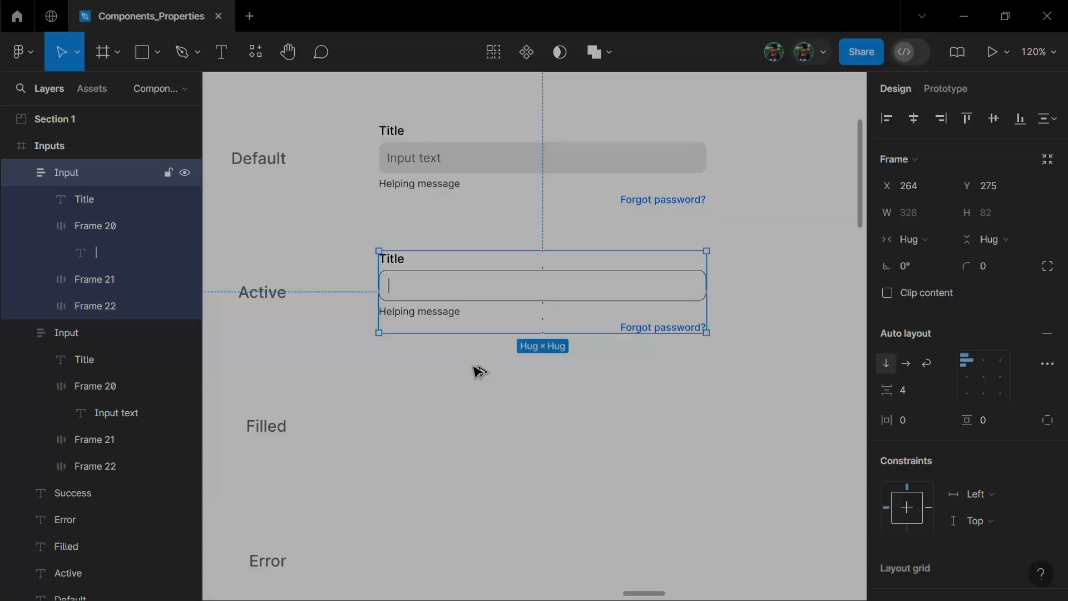
Place a copy of the Active field beside the Filled label and replace its cursor character with the pasted row of seven dots
{"action": "key", "text": "ctrl+d"}
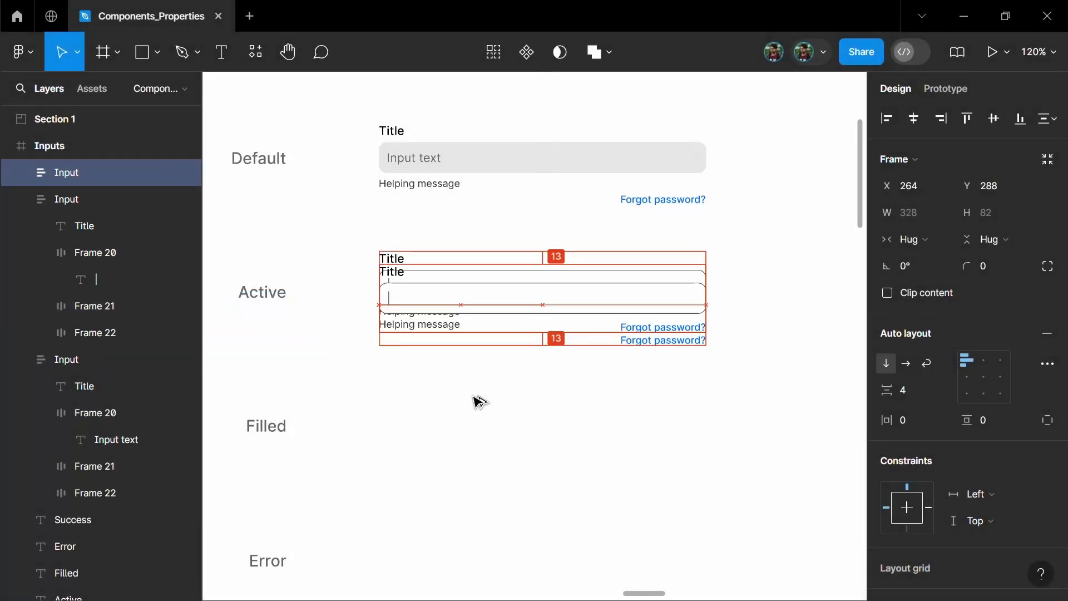
{"action": "left_click_drag", "start_coordinate": [480, 401], "coordinate": [473, 425]}
{"action": "scroll", "coordinate": [472, 425], "scroll_direction": "down", "scroll_amount": 3}
{"action": "double_click", "coordinate": [391, 233]}
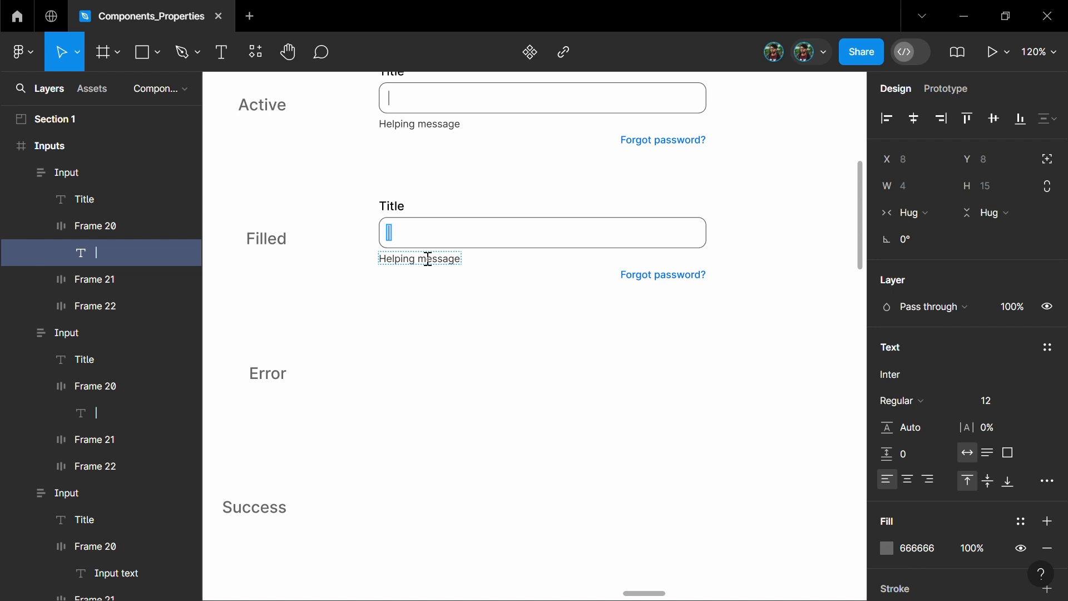
{"action": "key", "text": "ctrl+v"}
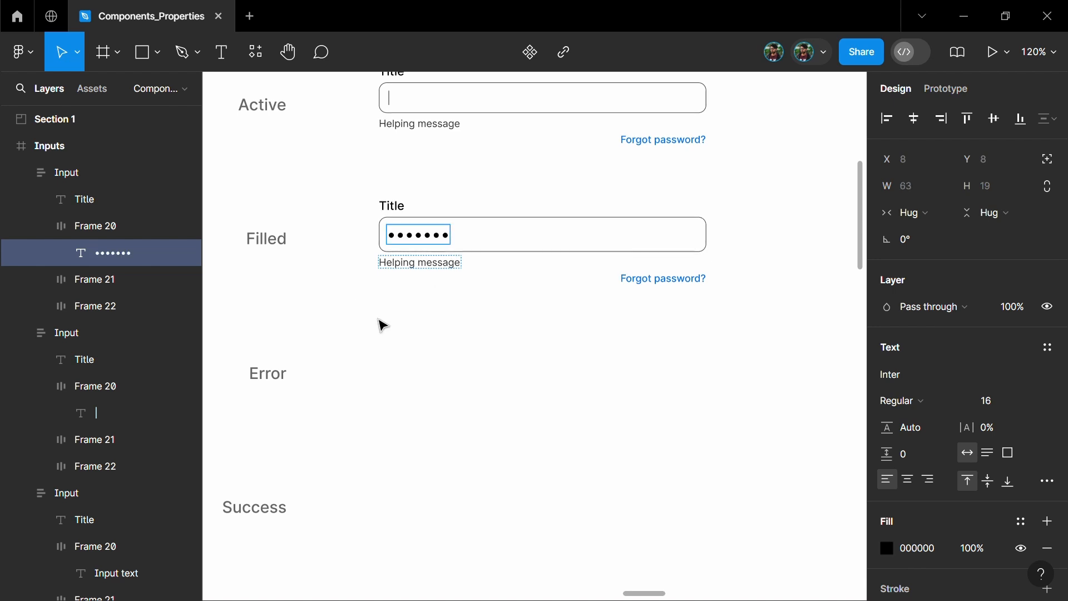
{"action": "left_click", "coordinate": [412, 330]}
Set the vertical sizing of the Default, Active and Filled input boxes to Fixed
{"action": "scroll", "coordinate": [432, 332], "scroll_direction": "up", "scroll_amount": 3}
{"action": "left_click", "coordinate": [484, 301], "text": "ctrl"}
{"action": "left_click", "coordinate": [517, 171], "text": "ctrl"}
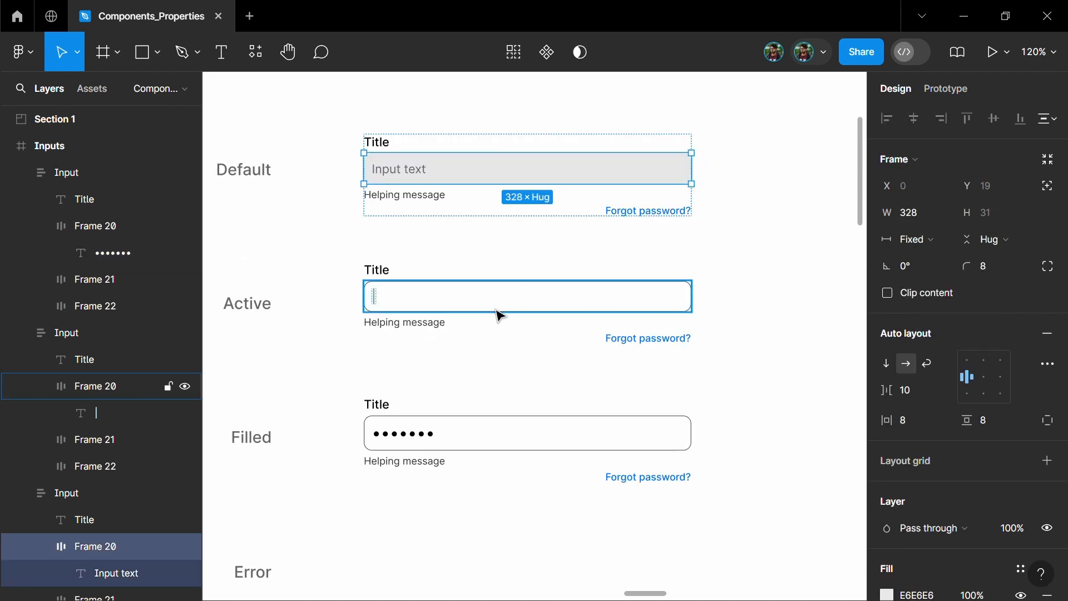
{"action": "left_click", "coordinate": [500, 312], "text": "ctrl+shift"}
{"action": "left_click", "coordinate": [503, 434], "text": "ctrl+shift"}
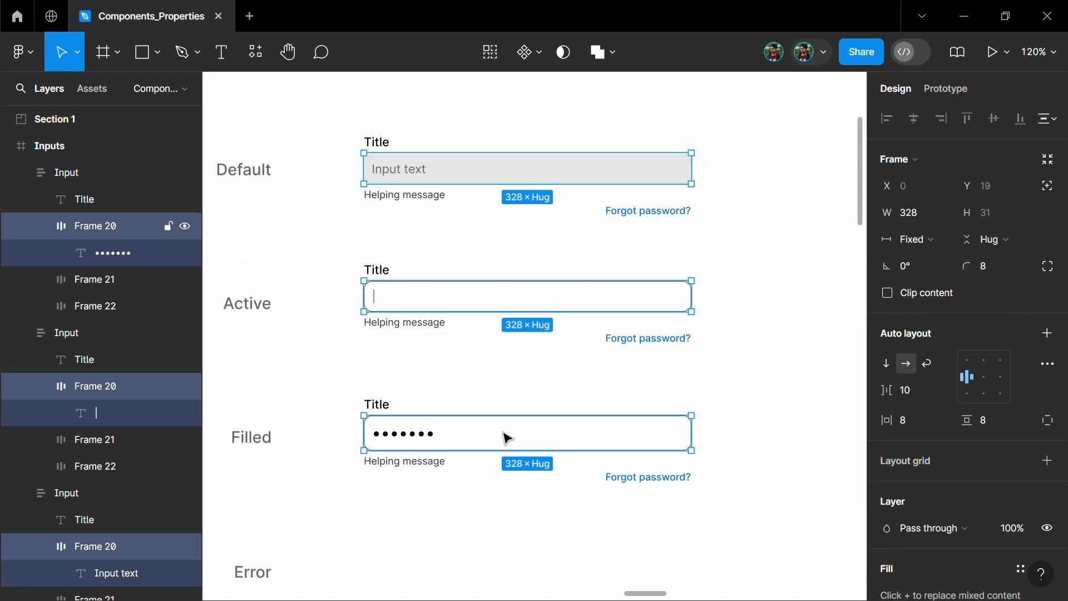
{"action": "left_click", "coordinate": [995, 237]}
{"action": "left_click", "coordinate": [983, 217]}
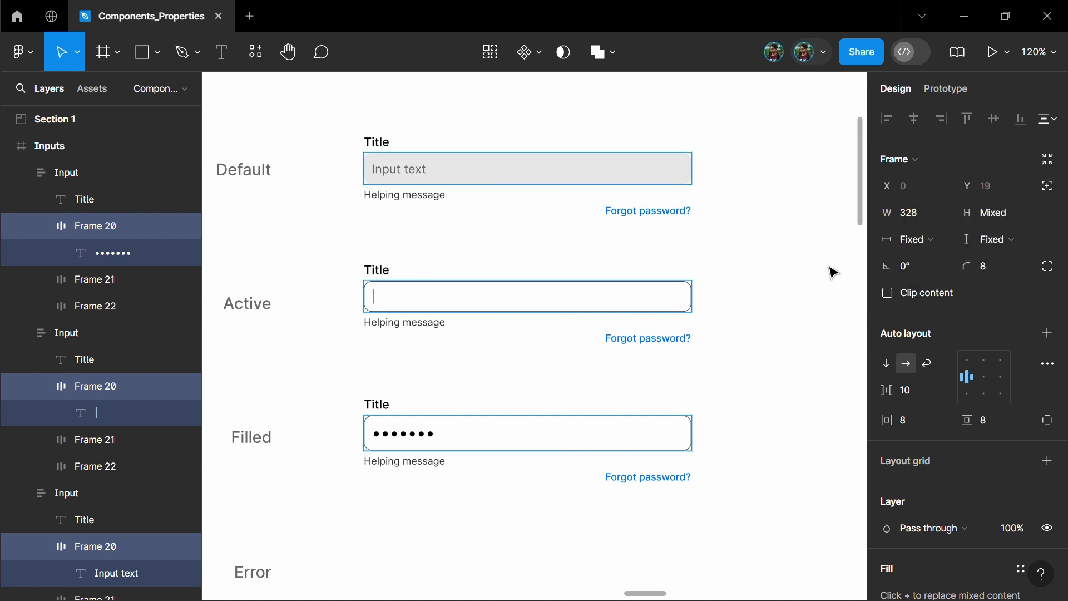
Set the height of the Default, Active and Filled input boxes to 32
{"action": "left_click", "coordinate": [996, 216]}
{"action": "type", "text": "35"}
{"action": "key", "text": "Return"}
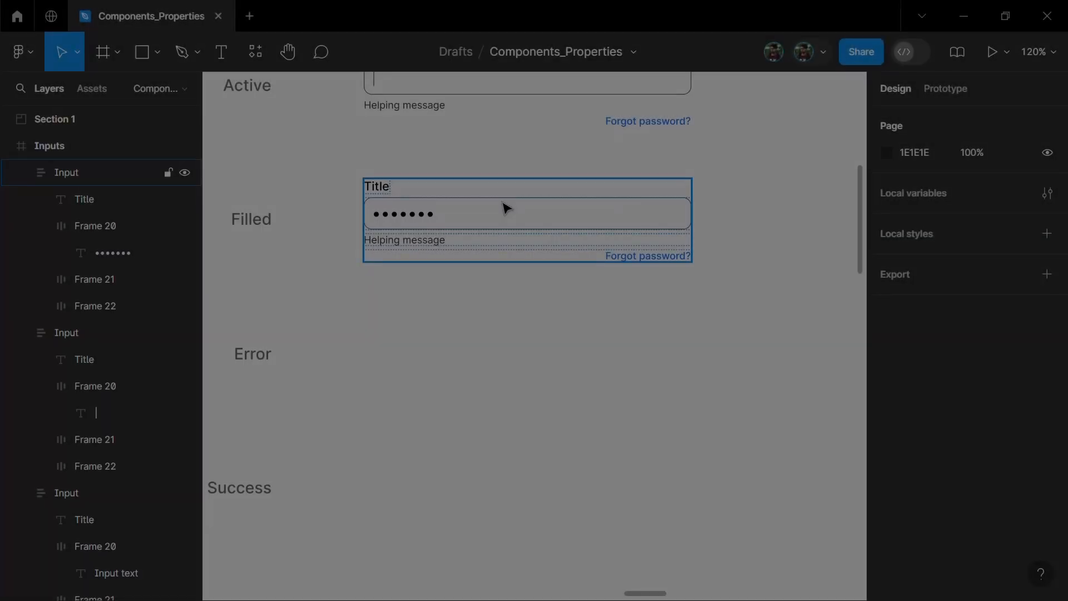
Place a copy of the Filled field beside the Error label
{"action": "left_click", "coordinate": [513, 218]}
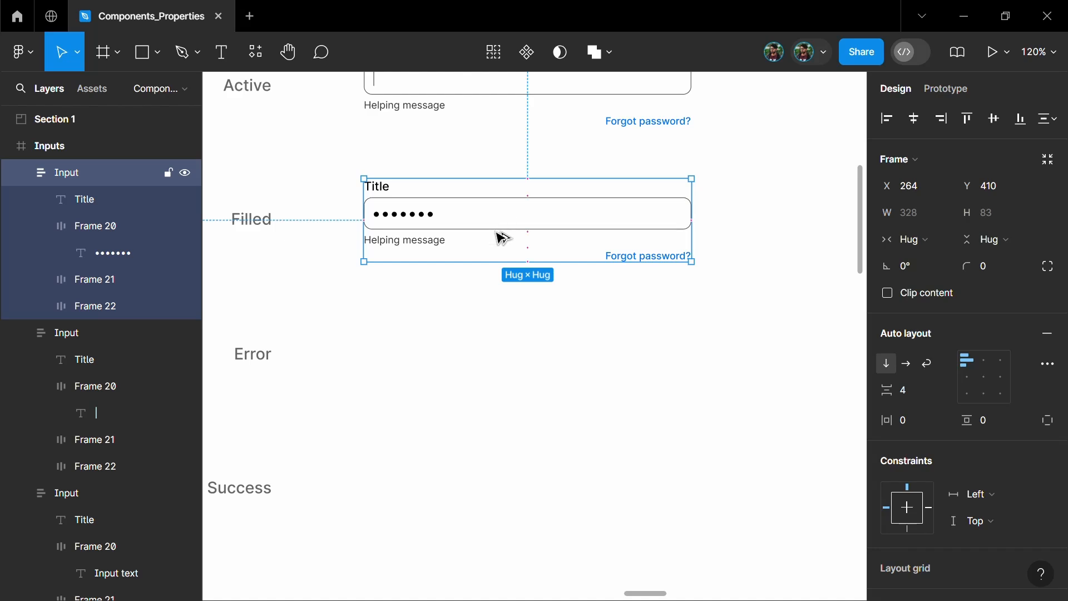
{"action": "left_click_drag", "start_coordinate": [502, 238], "coordinate": [496, 348]}
{"action": "scroll", "coordinate": [496, 349], "scroll_direction": "down", "scroll_amount": 3}
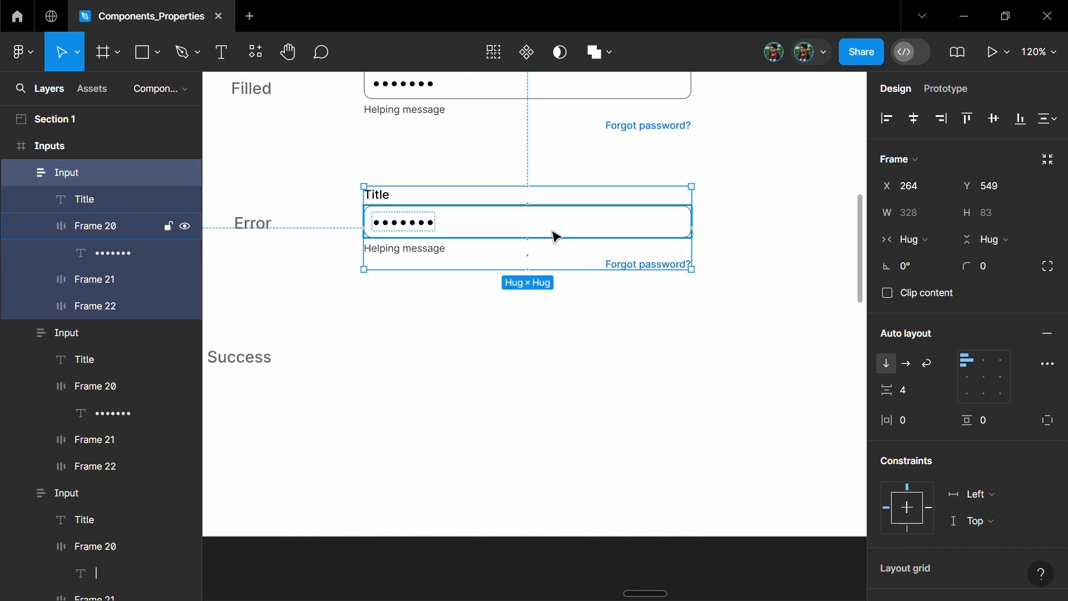
Recolour the Error field's box stroke and its Helping message with the red document colour FF0808
{"action": "left_click", "coordinate": [496, 234]}
{"action": "scroll", "coordinate": [927, 431], "scroll_direction": "down", "scroll_amount": 3}
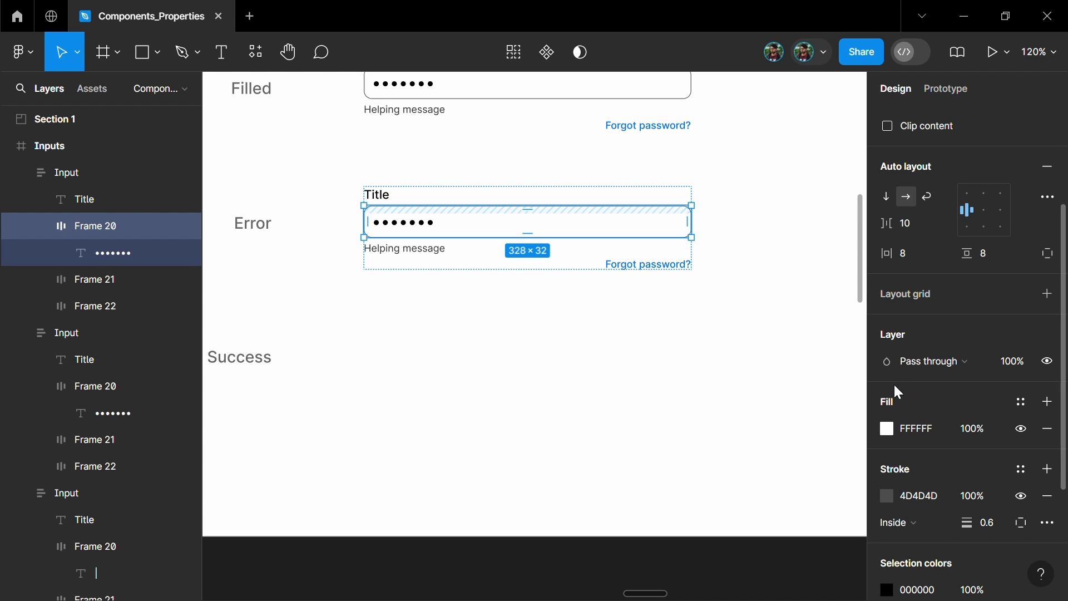
{"action": "left_click", "coordinate": [888, 497]}
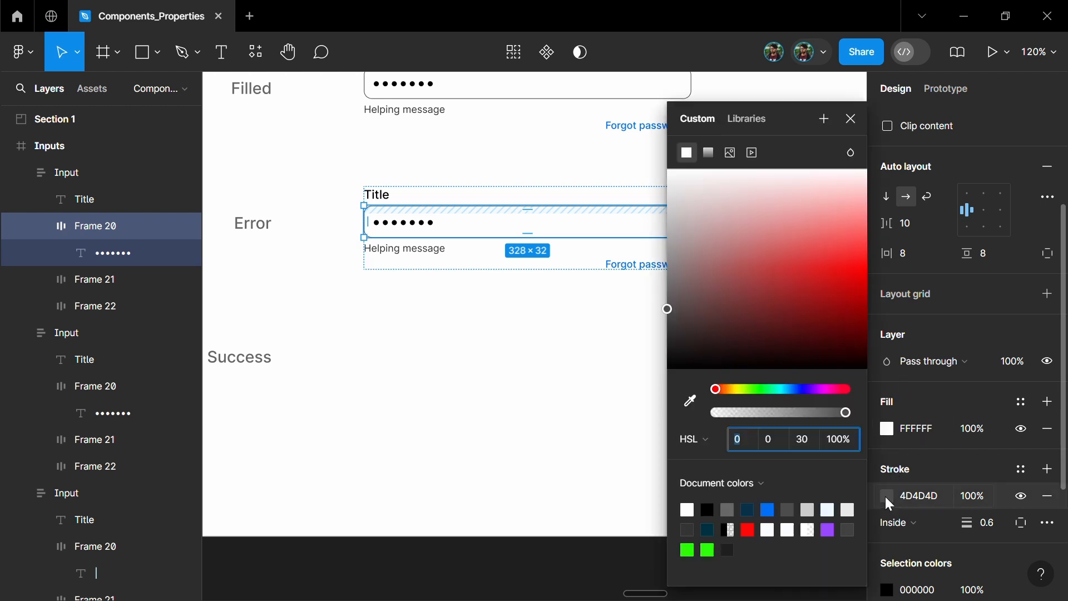
{"action": "left_click", "coordinate": [748, 528]}
{"action": "left_click", "coordinate": [412, 249], "text": "ctrl"}
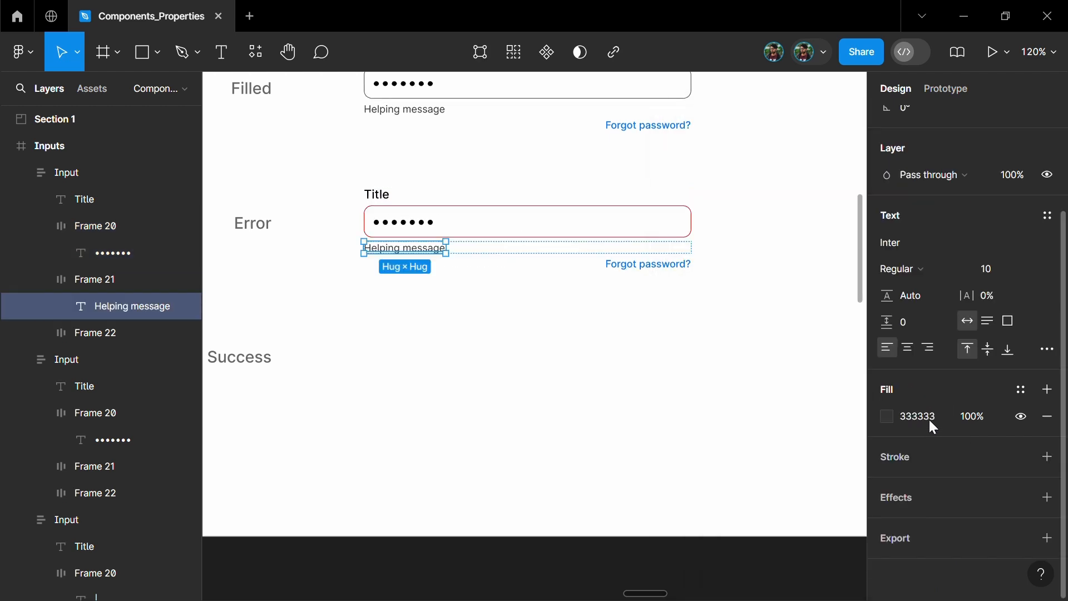
{"action": "left_click", "coordinate": [885, 417]}
{"action": "left_click", "coordinate": [752, 528]}
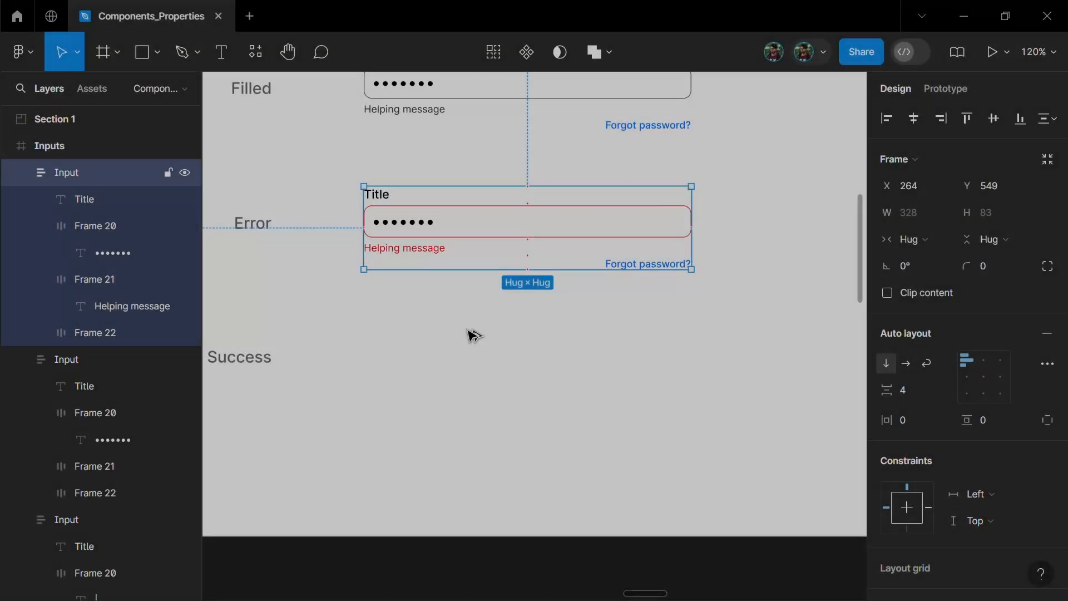
Place a copy of the Error field beside the Success label and recolour its box stroke and Helping message bright green
{"action": "left_click_drag", "start_coordinate": [472, 228], "coordinate": [460, 374]}
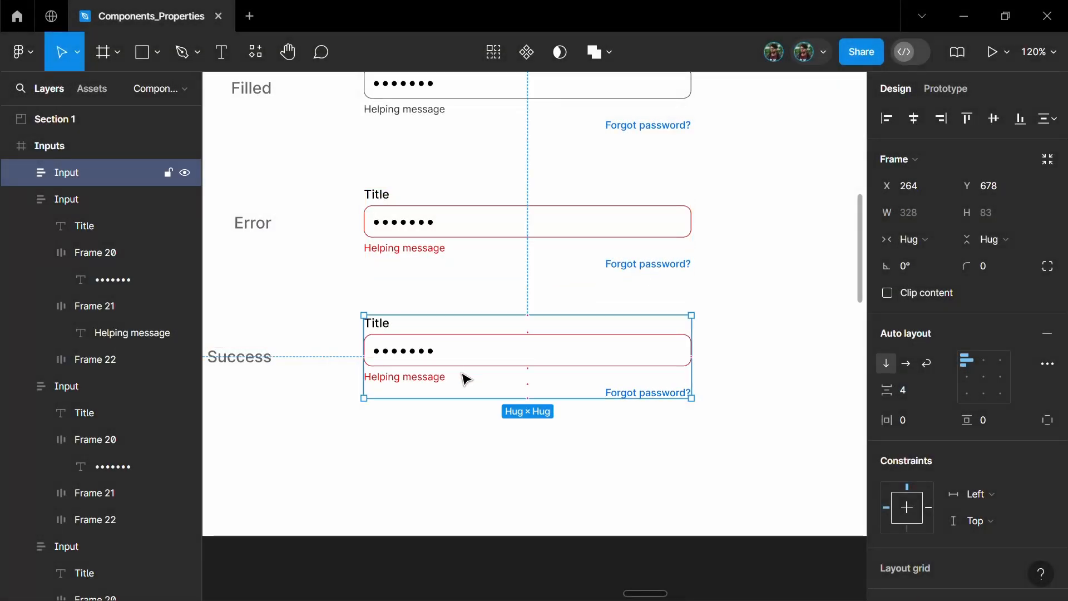
{"action": "left_click", "coordinate": [529, 362]}
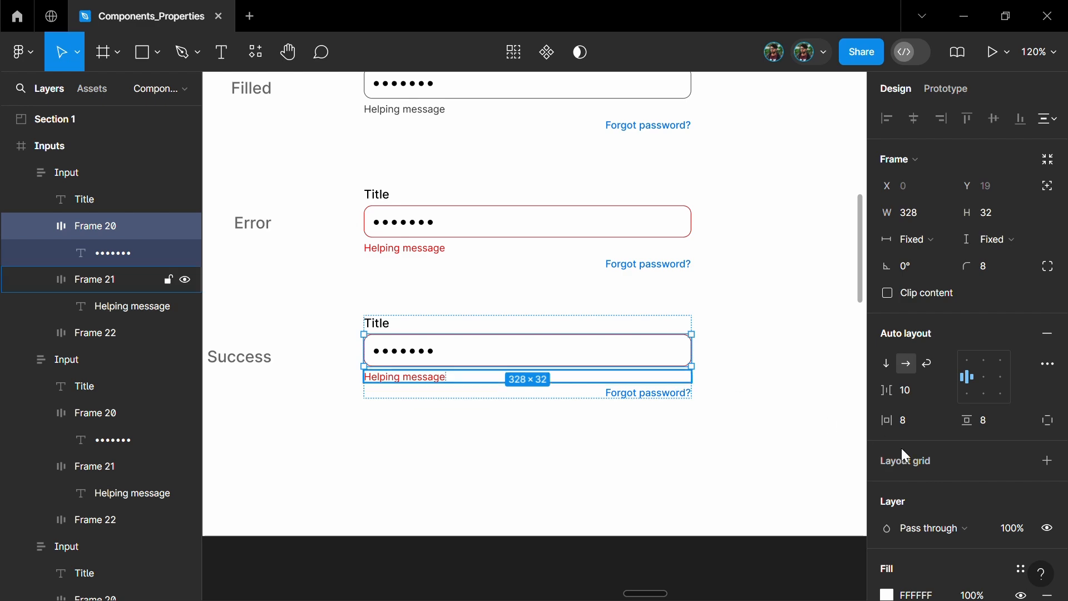
{"action": "scroll", "coordinate": [945, 427], "scroll_direction": "down", "scroll_amount": 5}
{"action": "left_click", "coordinate": [887, 412]}
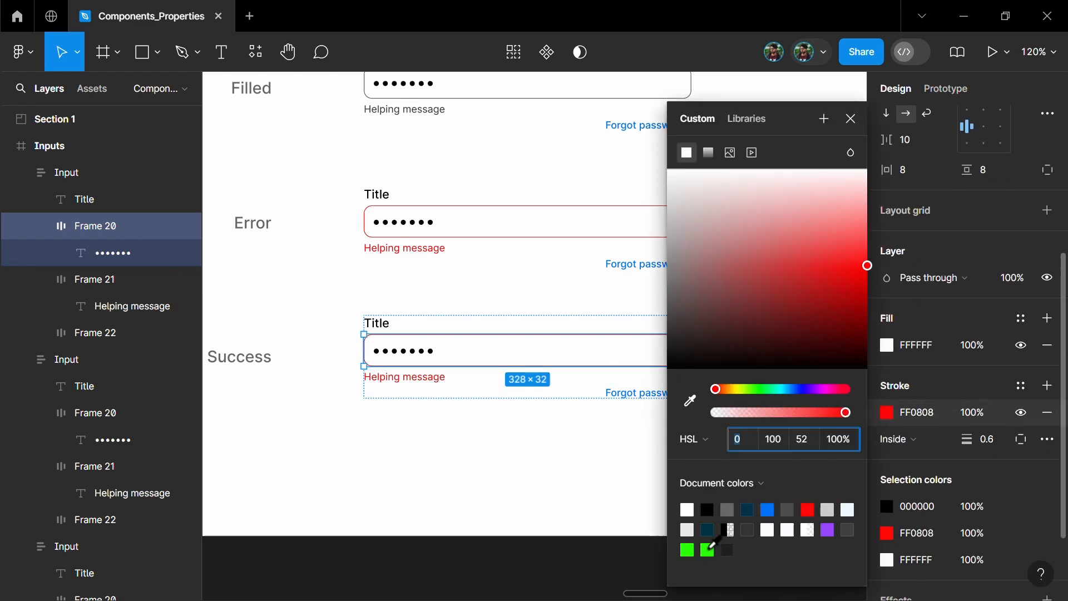
{"action": "left_click", "coordinate": [707, 549]}
{"action": "left_click", "coordinate": [404, 377]}
{"action": "left_click", "coordinate": [887, 519]}
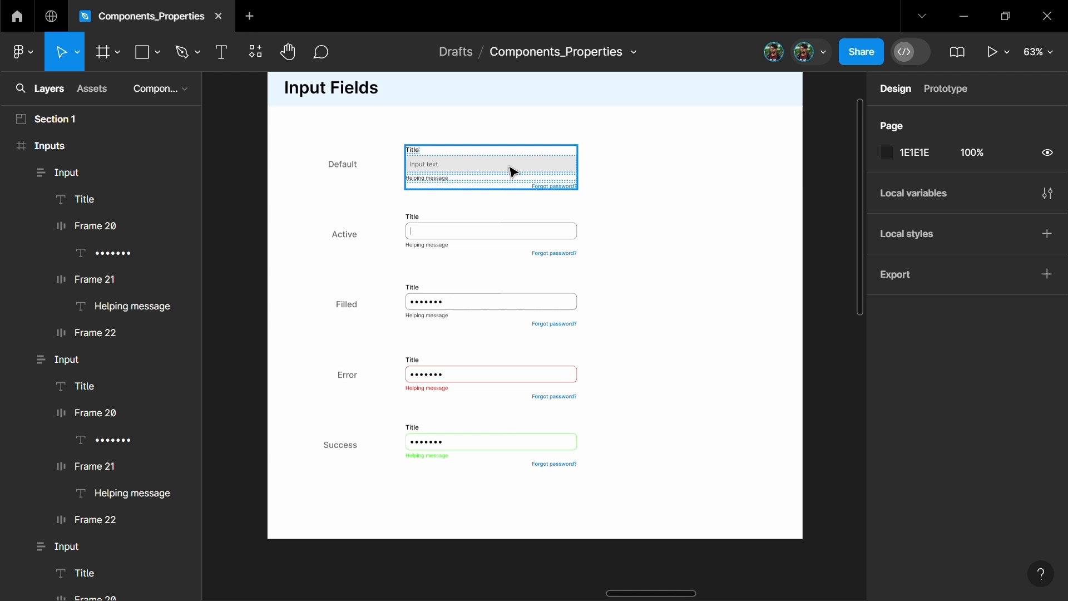
Combine the Default, Active, Filled, Error and Success fields into one component set
{"action": "left_click", "coordinate": [508, 169]}
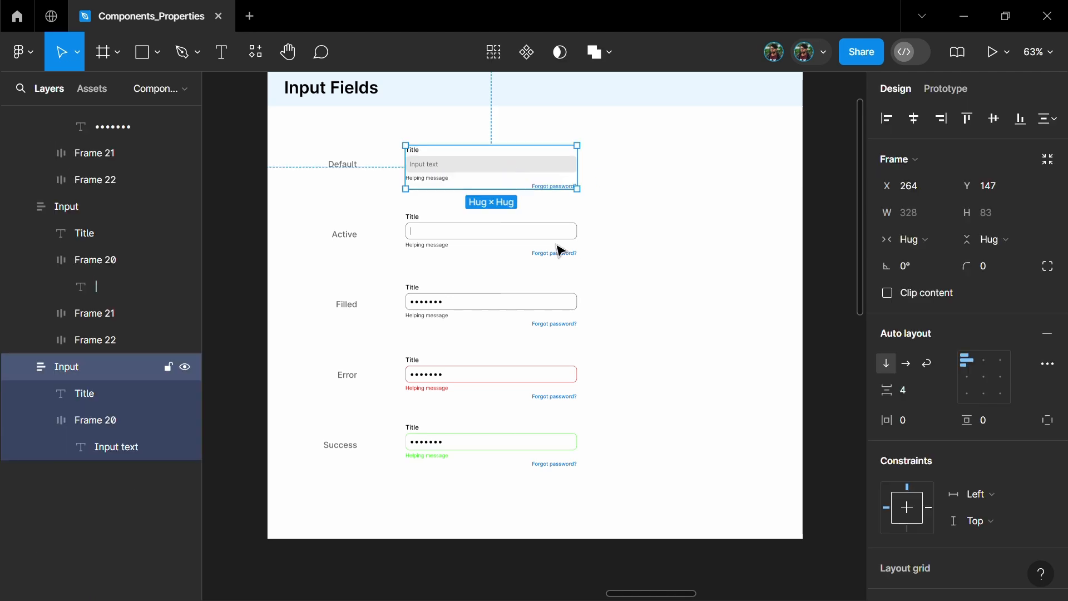
{"action": "left_click", "coordinate": [476, 238], "text": "shift"}
{"action": "left_click", "coordinate": [556, 312], "text": "shift"}
{"action": "left_click", "coordinate": [550, 384], "text": "shift"}
{"action": "left_click", "coordinate": [543, 438], "text": "shift"}
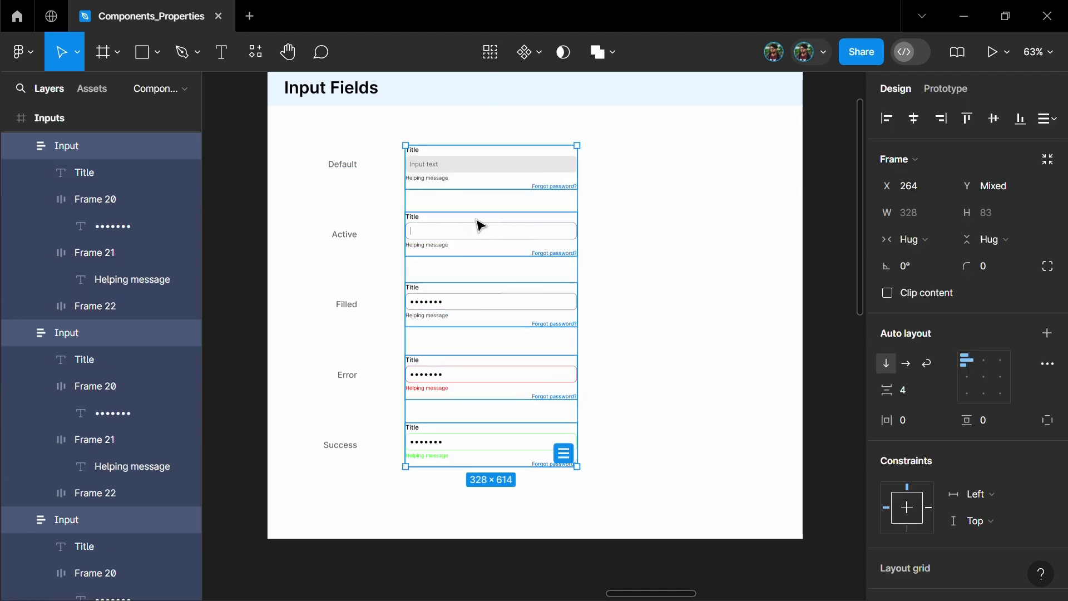
{"action": "left_click", "coordinate": [538, 59]}
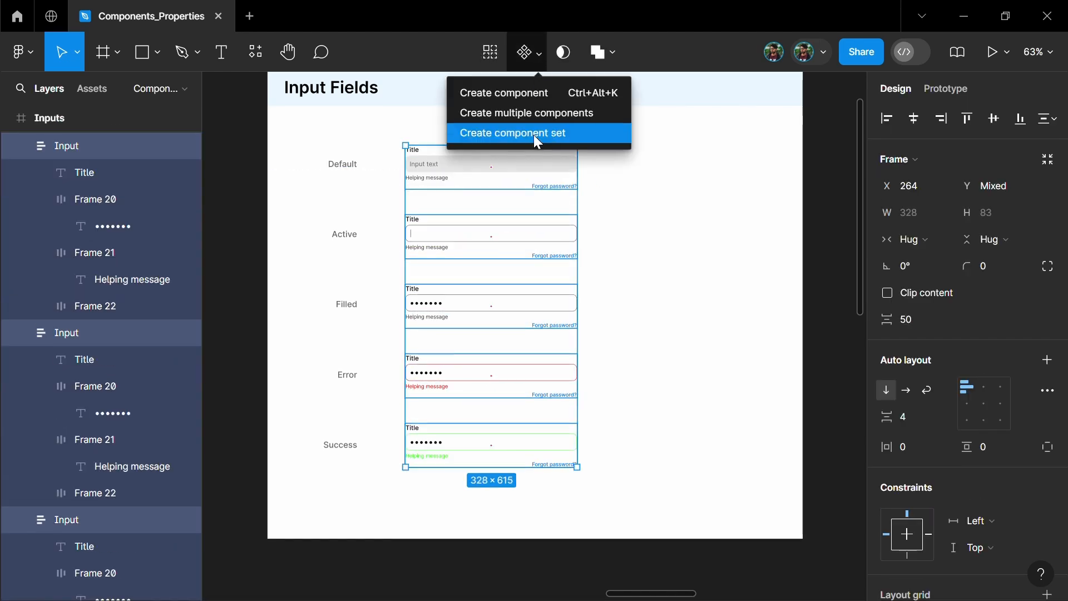
{"action": "left_click", "coordinate": [535, 137]}
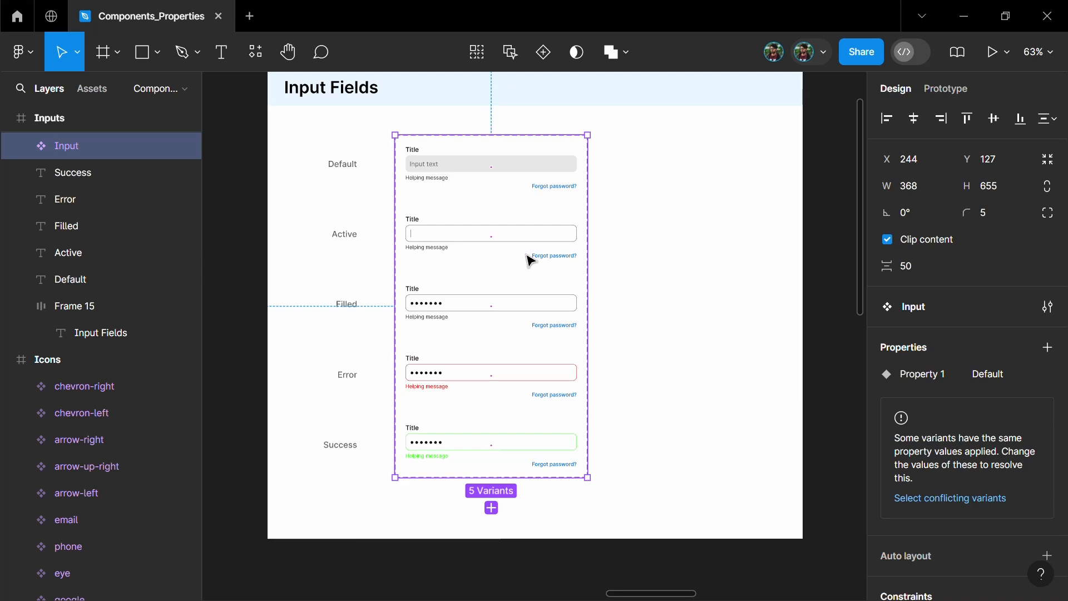
Rename the Input component set's Property 1 to "state"
{"action": "double_click", "coordinate": [922, 380]}
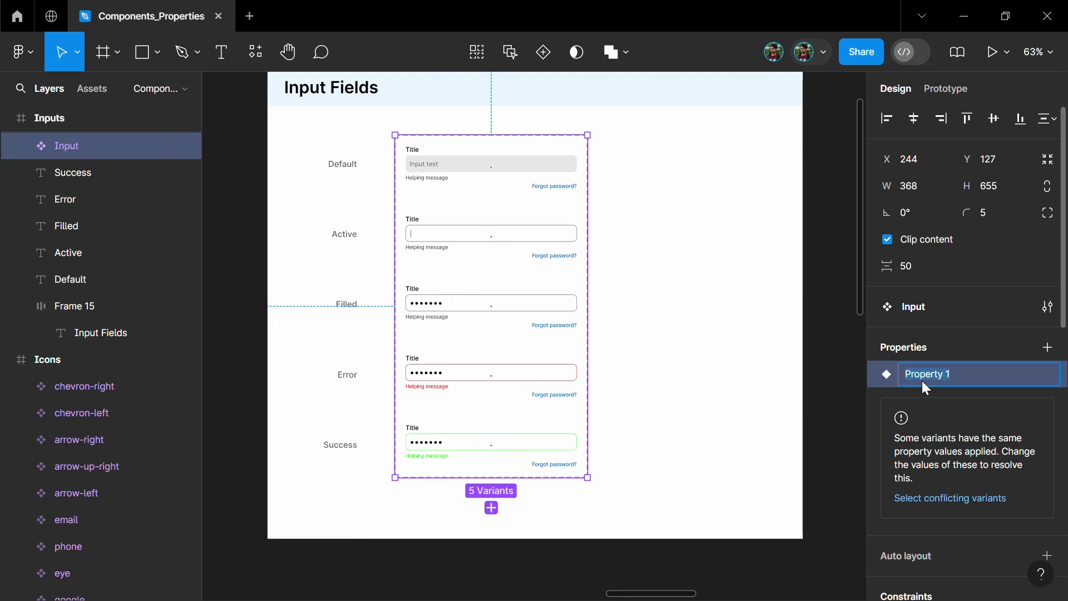
{"action": "type", "text": "state"}
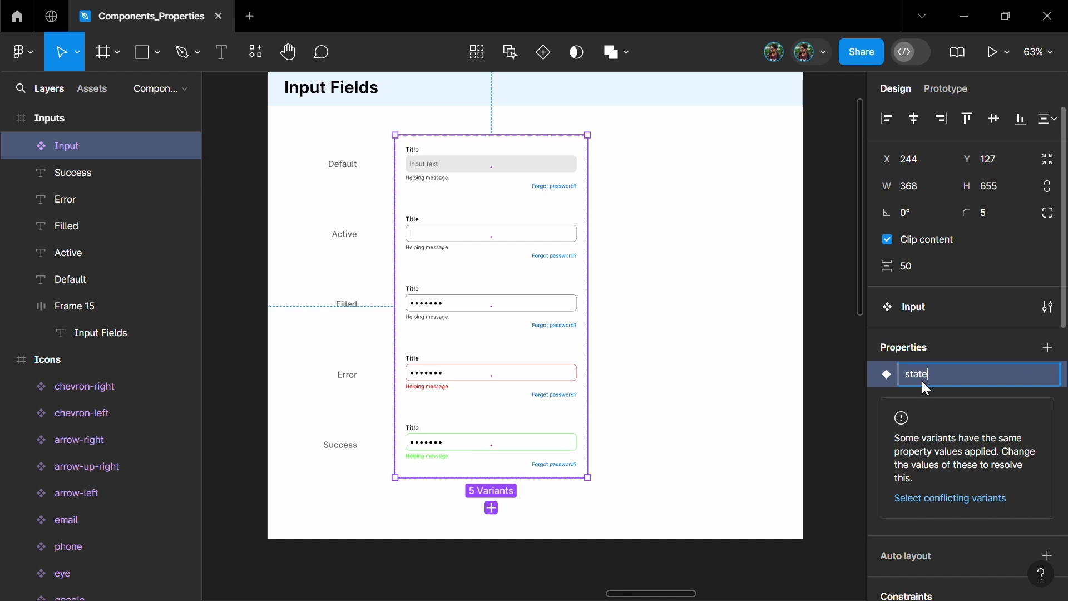
{"action": "key", "text": "Return"}
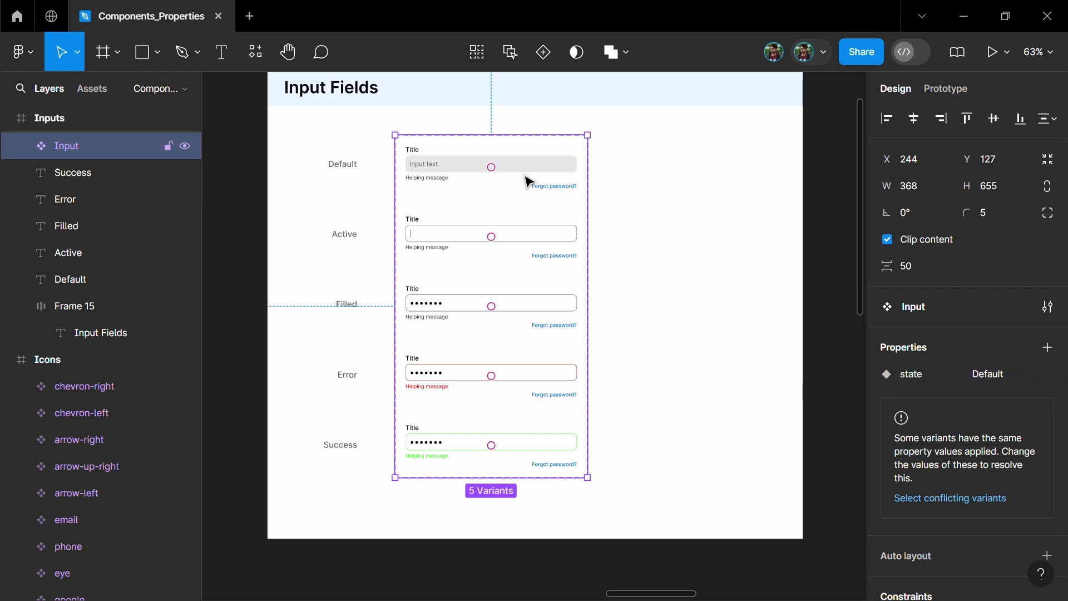
Set the state value of the second variant to Active and of the third variant to Filled
{"action": "left_click", "coordinate": [456, 176]}
{"action": "left_click", "coordinate": [453, 248]}
{"action": "left_click", "coordinate": [997, 429]}
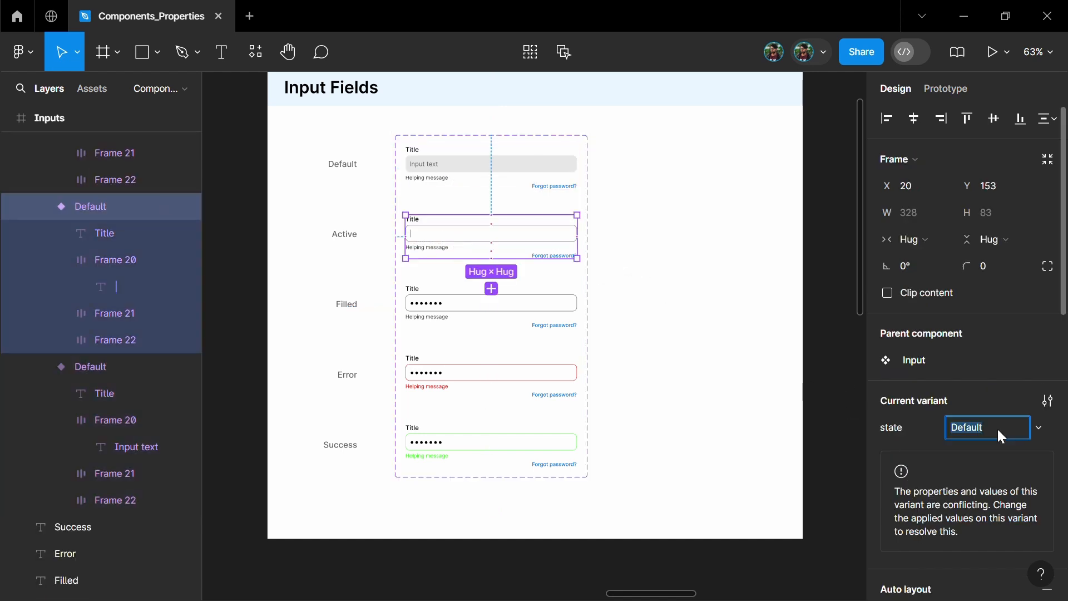
{"action": "type", "text": "Active"}
{"action": "key", "text": "Return"}
{"action": "scroll", "coordinate": [474, 332], "scroll_direction": "up", "scroll_amount": 3}
{"action": "left_click", "coordinate": [475, 327]}
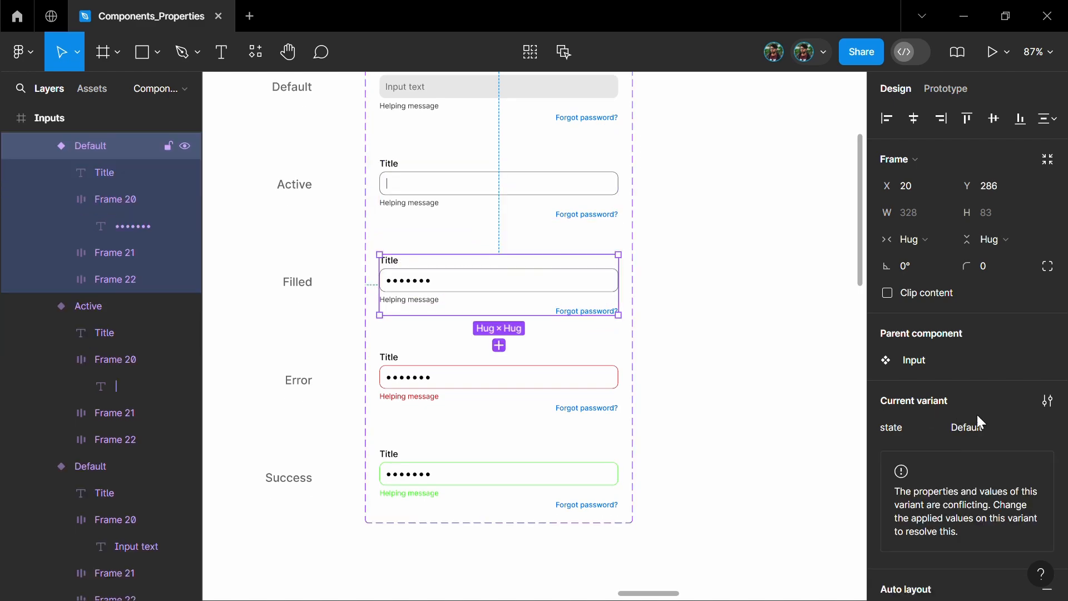
{"action": "left_click", "coordinate": [989, 429]}
{"action": "type", "text": "Filled"}
{"action": "key", "text": "Return"}
Set the state value of the red variant to Error and of the green variant to Success
{"action": "left_click", "coordinate": [475, 398]}
{"action": "left_click", "coordinate": [980, 432]}
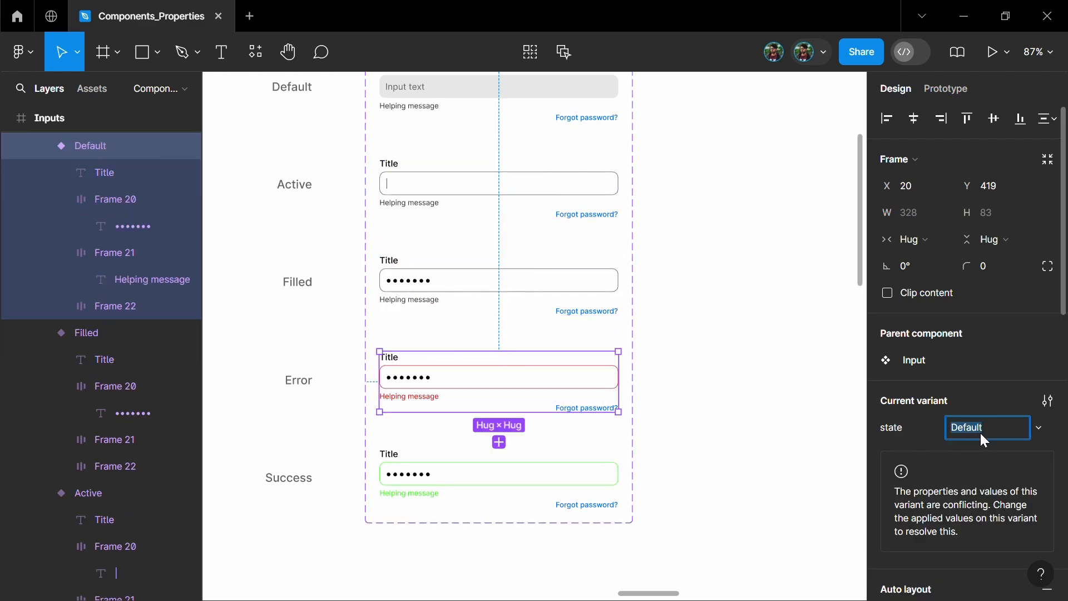
{"action": "type", "text": "Error"}
{"action": "left_click", "coordinate": [584, 497]}
{"action": "left_click", "coordinate": [986, 427]}
{"action": "type", "text": "Su"}
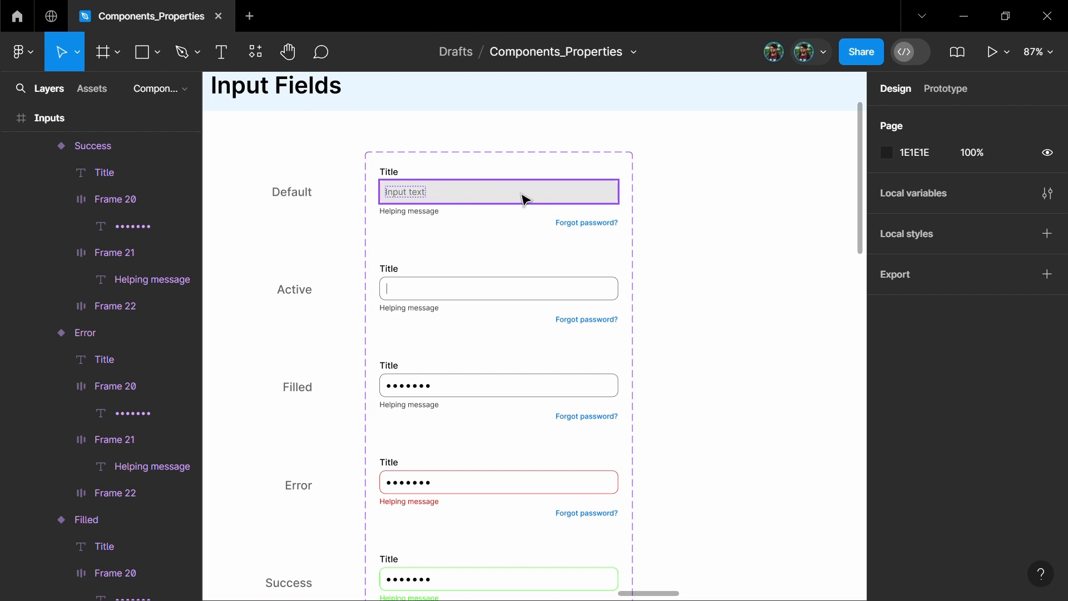
{"action": "left_click", "coordinate": [524, 199], "text": "ctrl"}
{"action": "scroll", "coordinate": [483, 168], "scroll_direction": "up", "scroll_amount": 1}
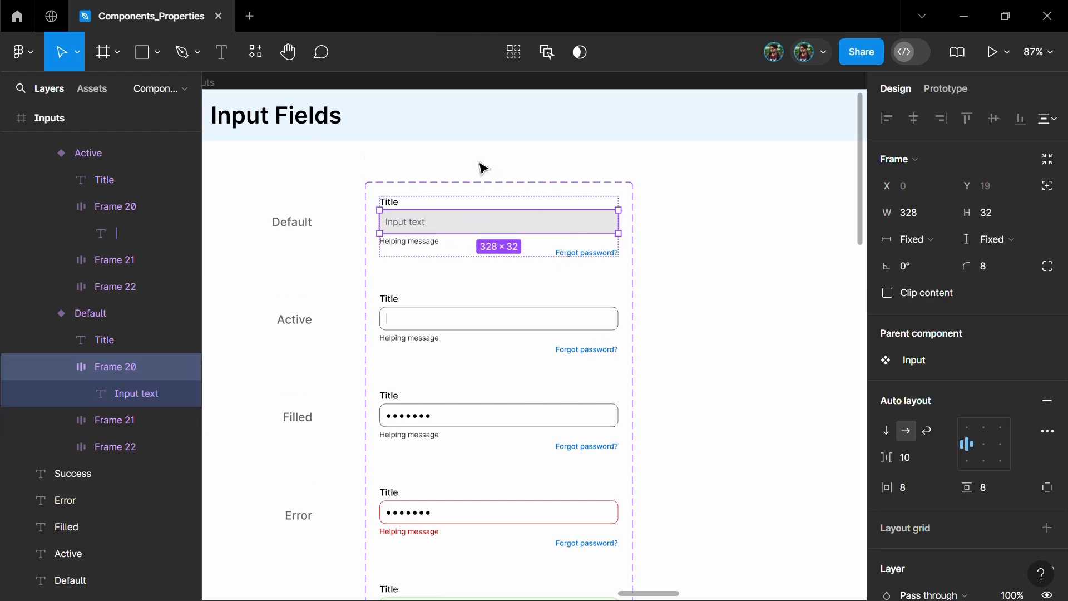
{"action": "left_click", "coordinate": [456, 163]}
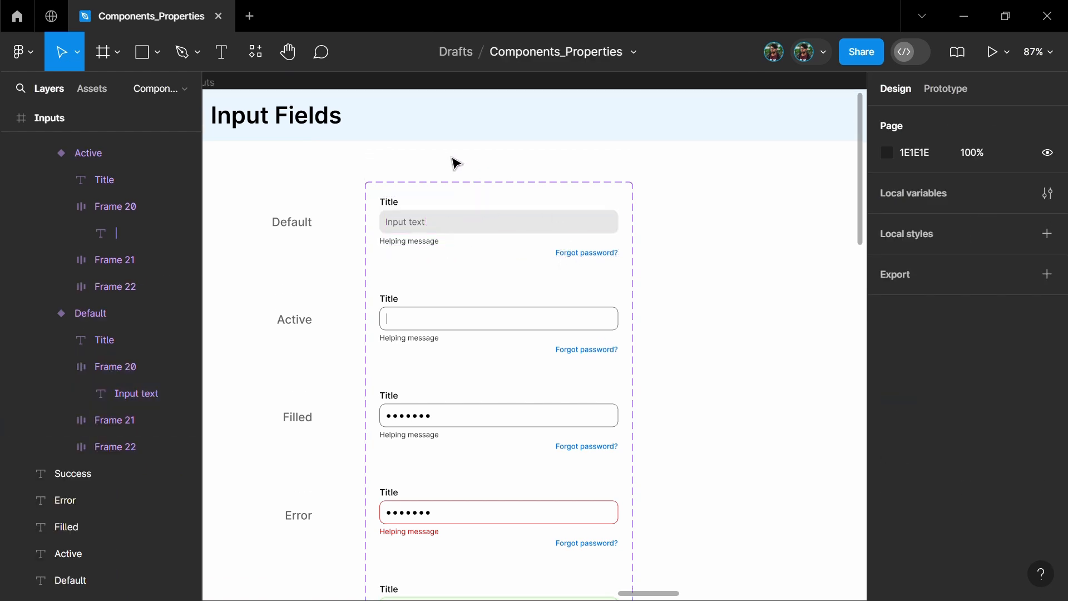
Place instances of the eye and phone icons from the local Icons components above the Input component set
{"action": "left_click", "coordinate": [87, 88]}
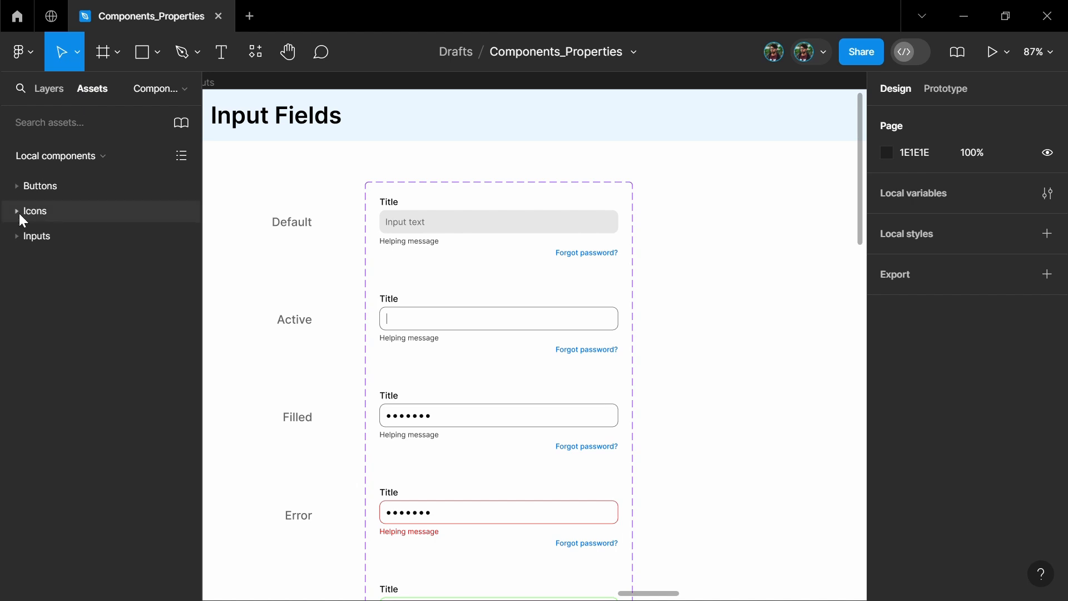
{"action": "left_click", "coordinate": [13, 213]}
{"action": "scroll", "coordinate": [66, 269], "scroll_direction": "down", "scroll_amount": 4}
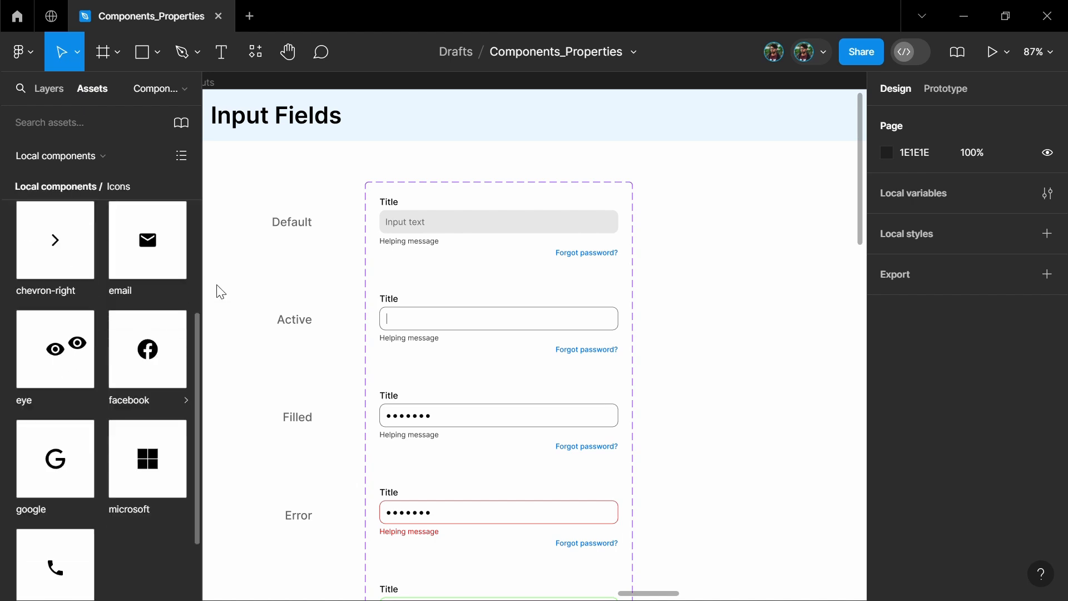
{"action": "left_click_drag", "start_coordinate": [220, 291], "coordinate": [431, 156]}
{"action": "scroll", "coordinate": [61, 508], "scroll_direction": "down", "scroll_amount": 3}
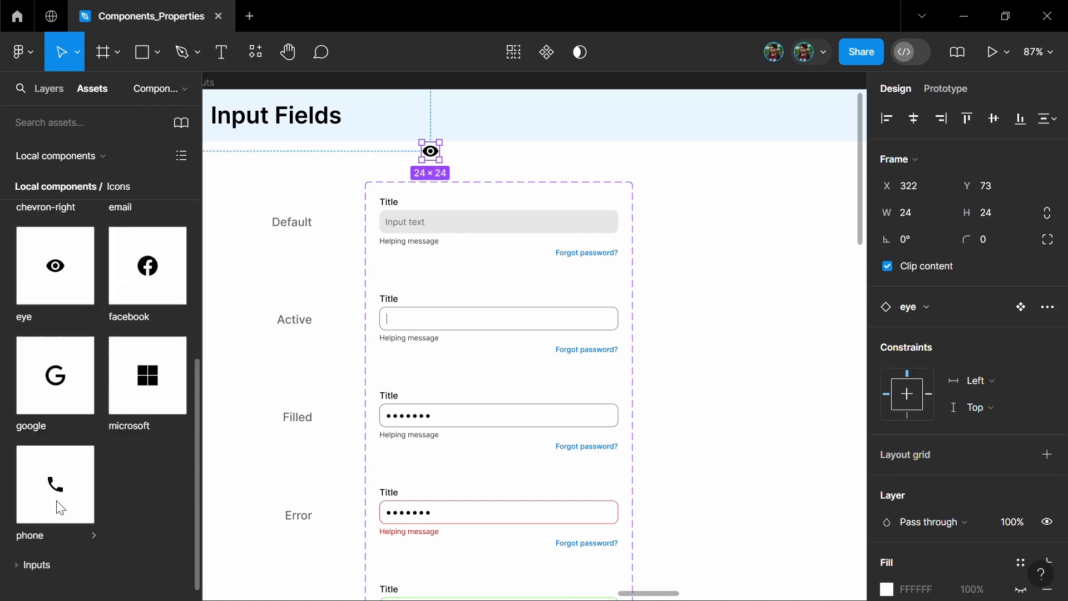
{"action": "left_click_drag", "start_coordinate": [270, 303], "coordinate": [356, 169]}
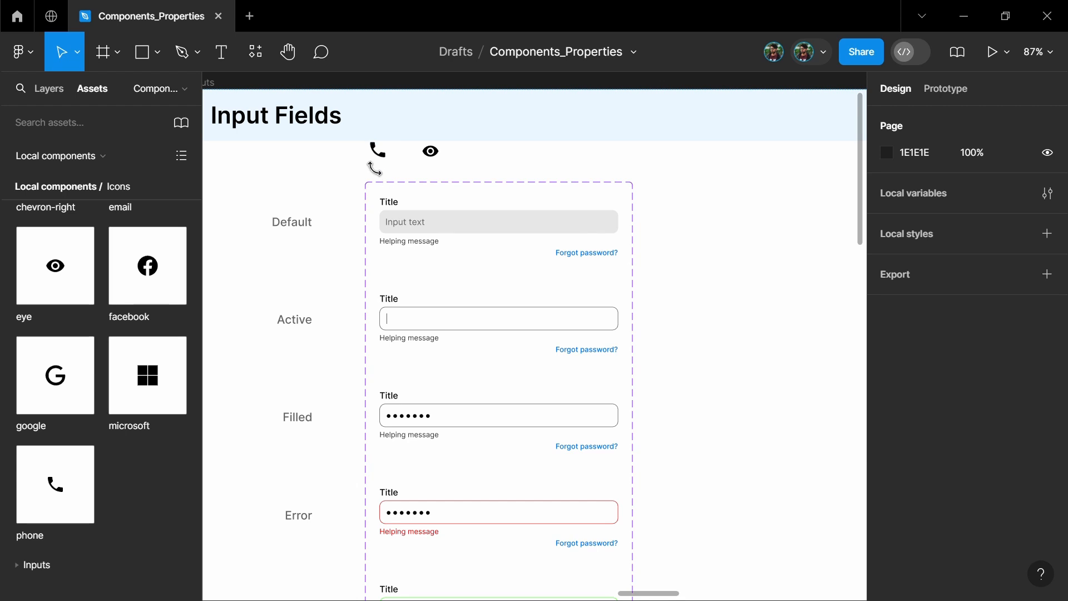
Scale the eye icon instance above the component set down to 16 wide with the Scale tool
{"action": "left_click", "coordinate": [39, 95]}
{"action": "scroll", "coordinate": [507, 149], "scroll_direction": "up", "scroll_amount": 3}
{"action": "left_click", "coordinate": [401, 154]}
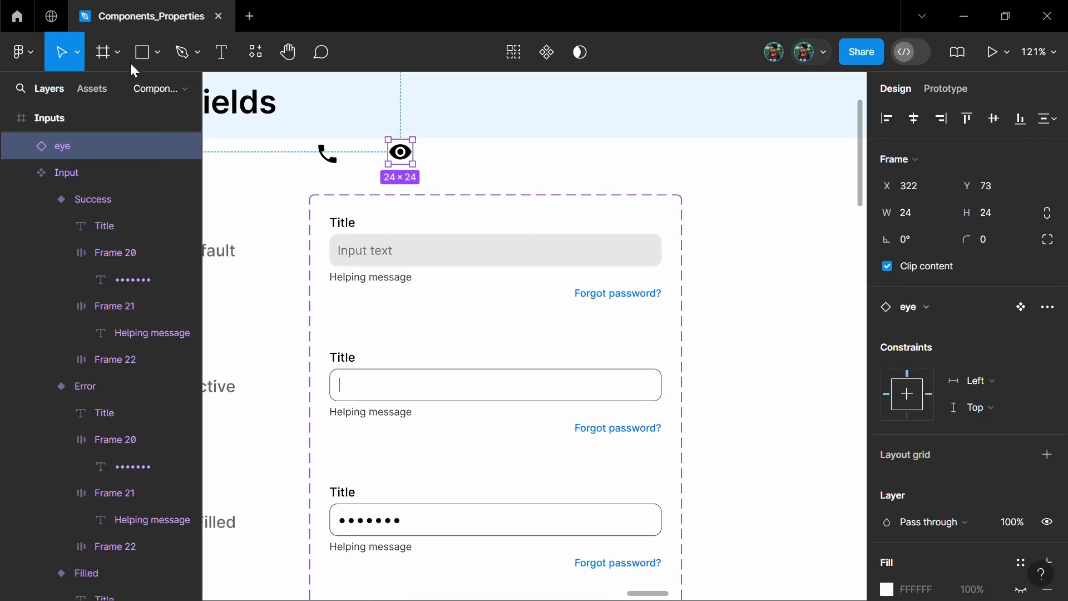
{"action": "left_click", "coordinate": [76, 52]}
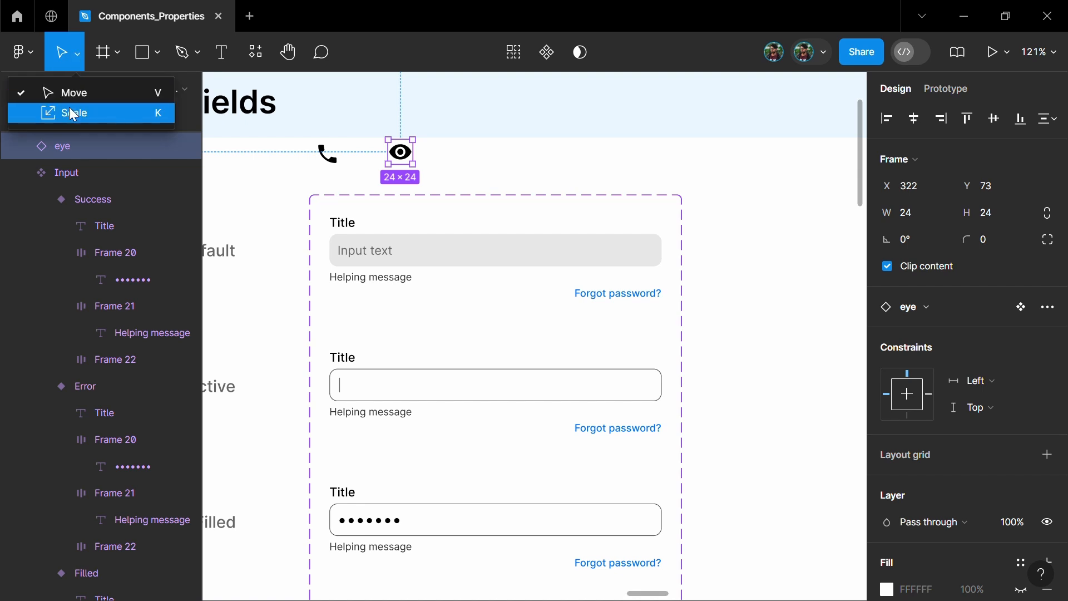
{"action": "key", "text": "k"}
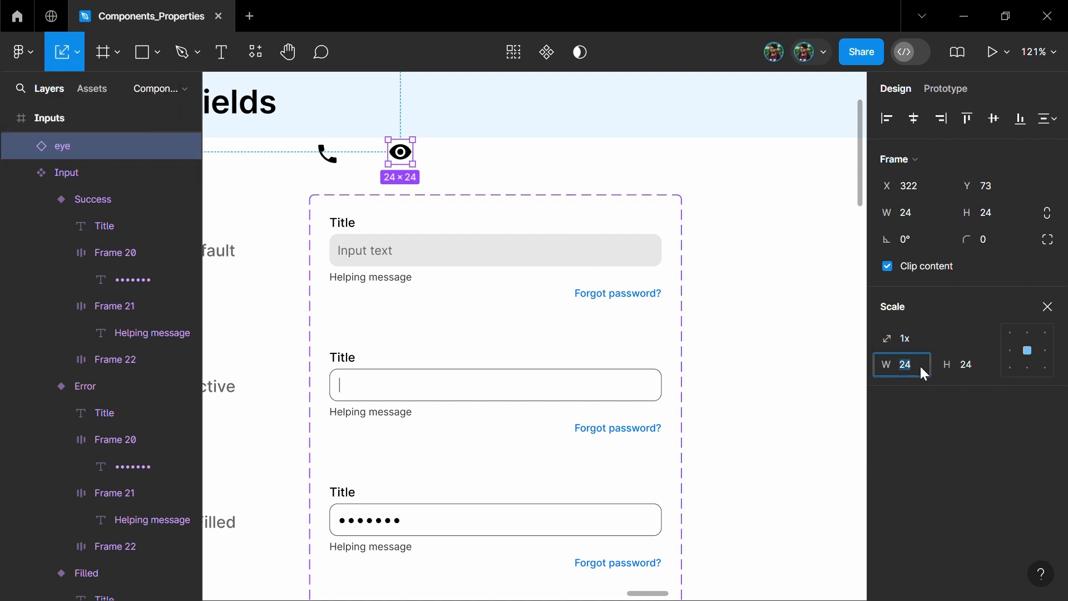
{"action": "key", "text": "Escape"}
Scale the phone icon instance down to 16 × 16 with the Scale tool
{"action": "left_click", "coordinate": [329, 157]}
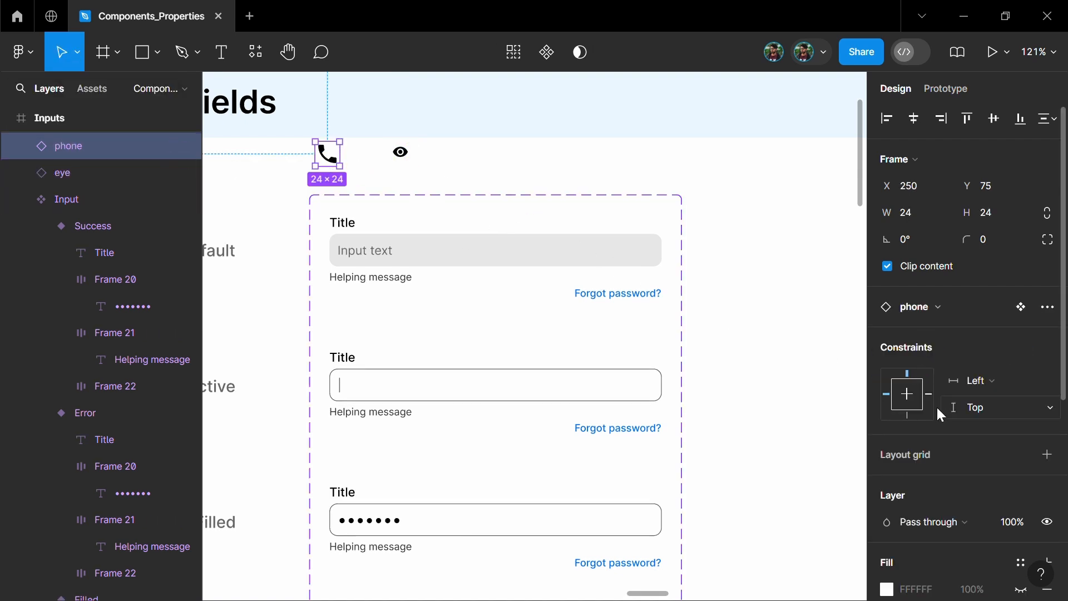
{"action": "key", "text": "k"}
{"action": "left_click", "coordinate": [920, 360]}
{"action": "type", "text": "16"}
{"action": "key", "text": "Return"}
{"action": "key", "text": "Escape"}
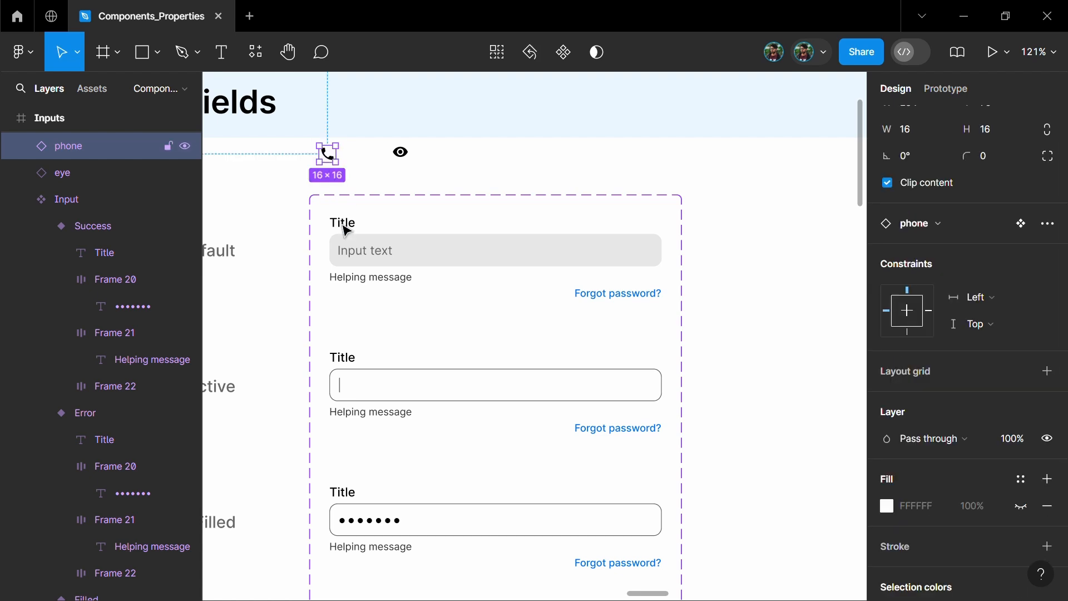
Insert the phone icon before the Input text and the eye icon after it inside the Default variant's box
{"action": "left_click_drag", "start_coordinate": [325, 152], "coordinate": [347, 249]}
{"action": "left_click_drag", "start_coordinate": [550, 317], "coordinate": [584, 312]}
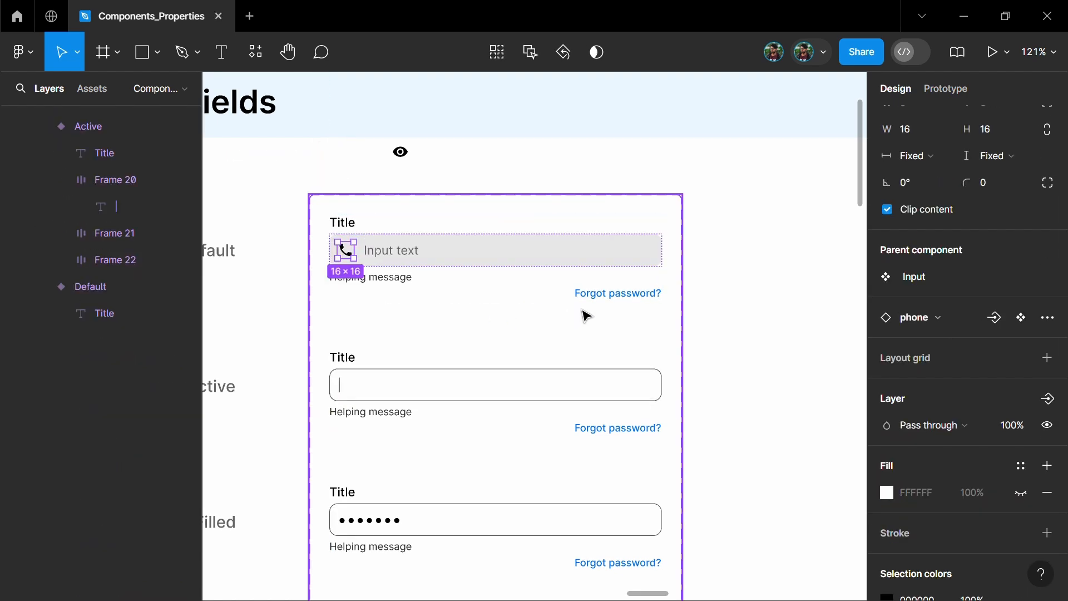
{"action": "left_click", "coordinate": [408, 157]}
{"action": "left_click_drag", "start_coordinate": [448, 229], "coordinate": [454, 256]}
Set the Input text in the Default variant's box to fill the container width
{"action": "left_click", "coordinate": [393, 259]}
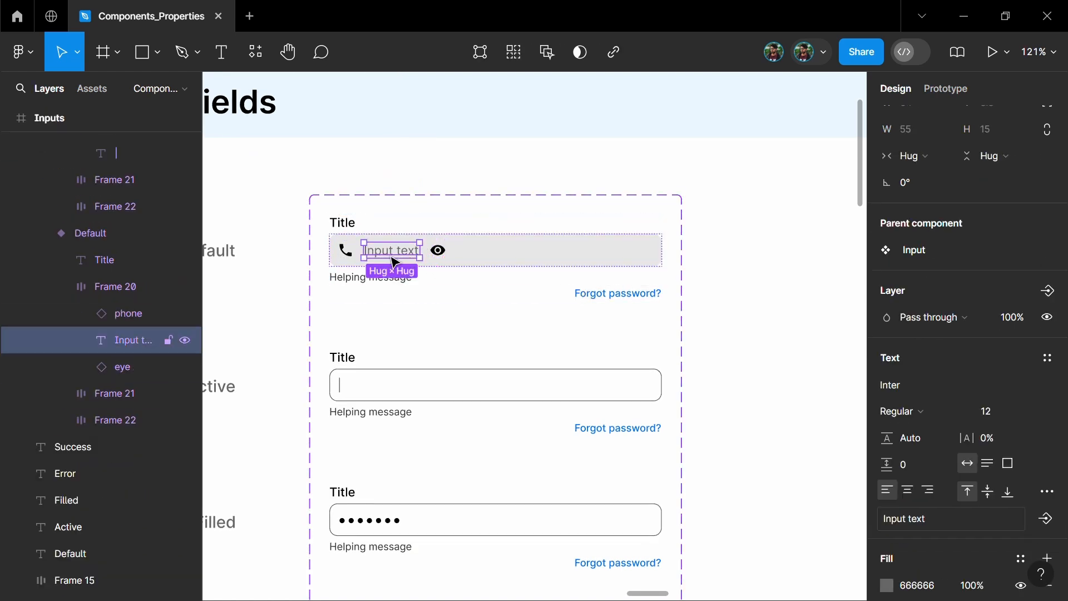
{"action": "left_click", "coordinate": [933, 161]}
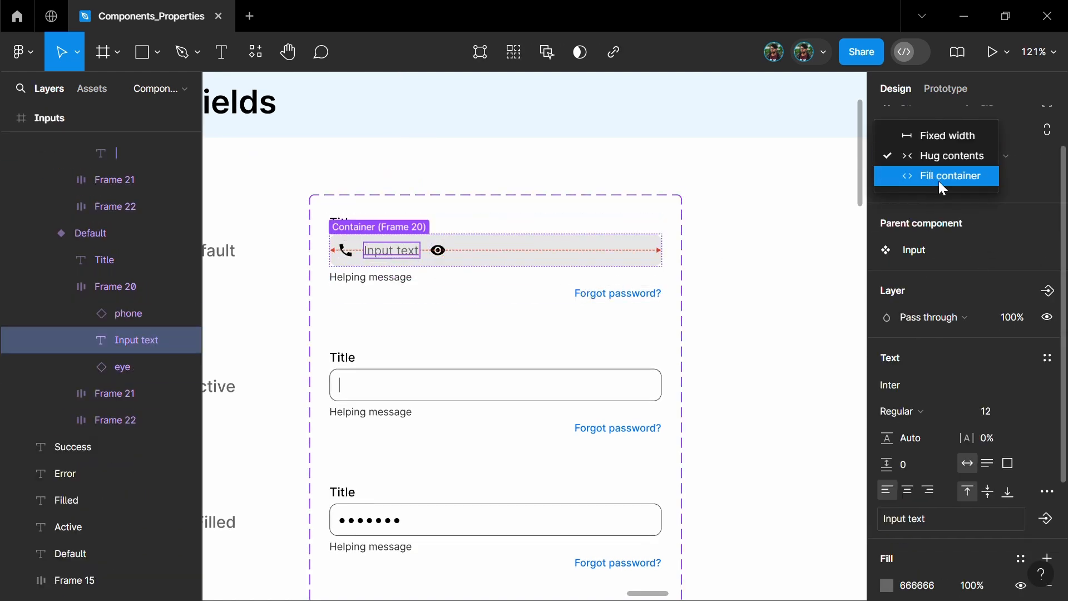
{"action": "left_click", "coordinate": [940, 174]}
{"action": "left_click", "coordinate": [750, 308]}
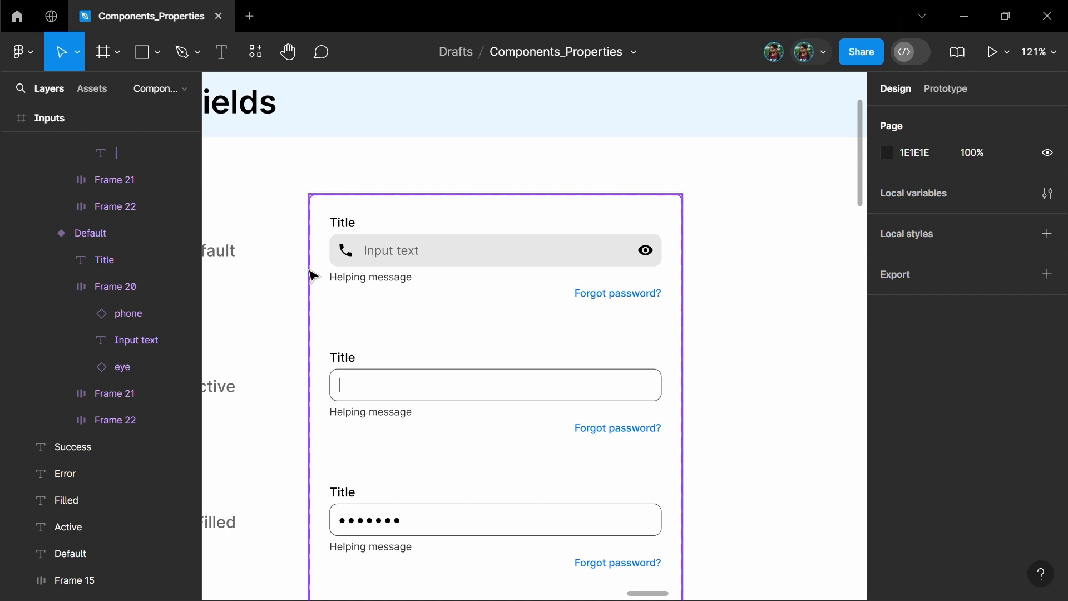
Recolor the eye icon in the Default variant's box to 666666
{"action": "left_click", "coordinate": [643, 253]}
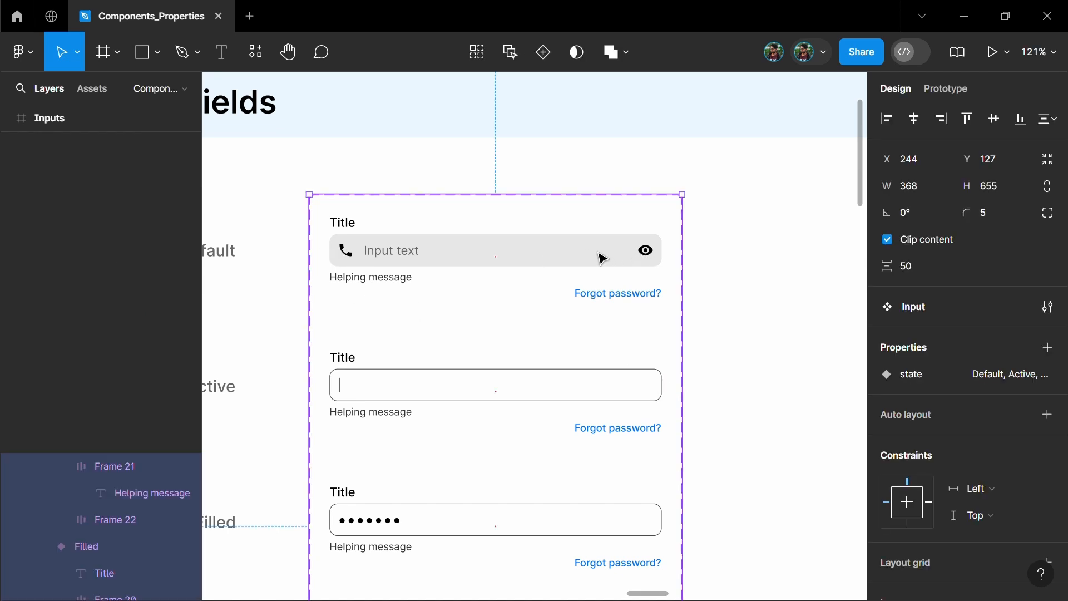
{"action": "double_click", "coordinate": [502, 256]}
{"action": "double_click", "coordinate": [503, 256]}
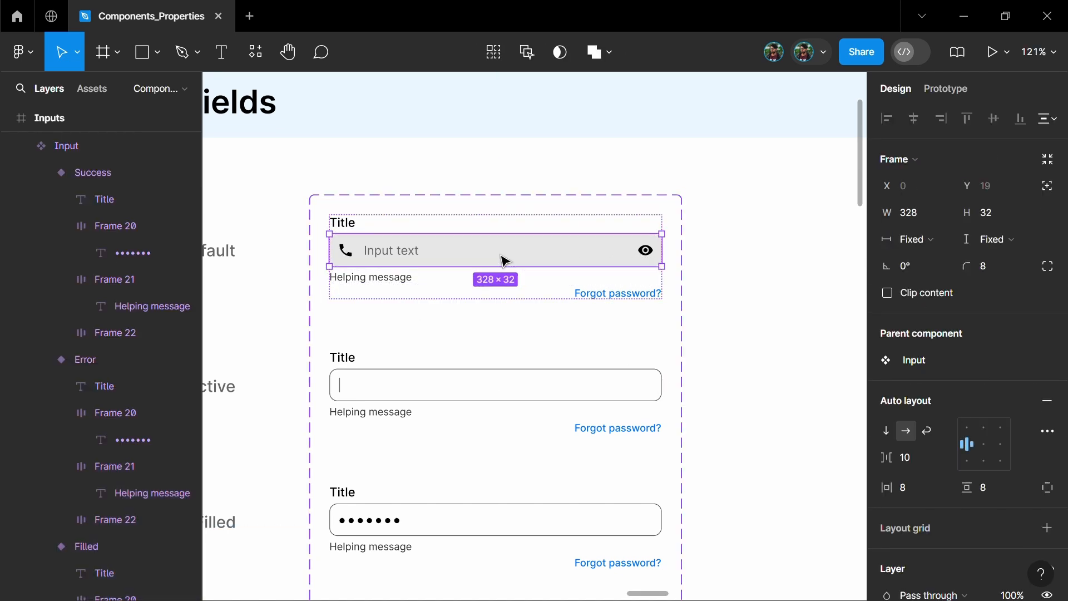
{"action": "left_click", "coordinate": [647, 254]}
{"action": "scroll", "coordinate": [947, 433], "scroll_direction": "down", "scroll_amount": 3}
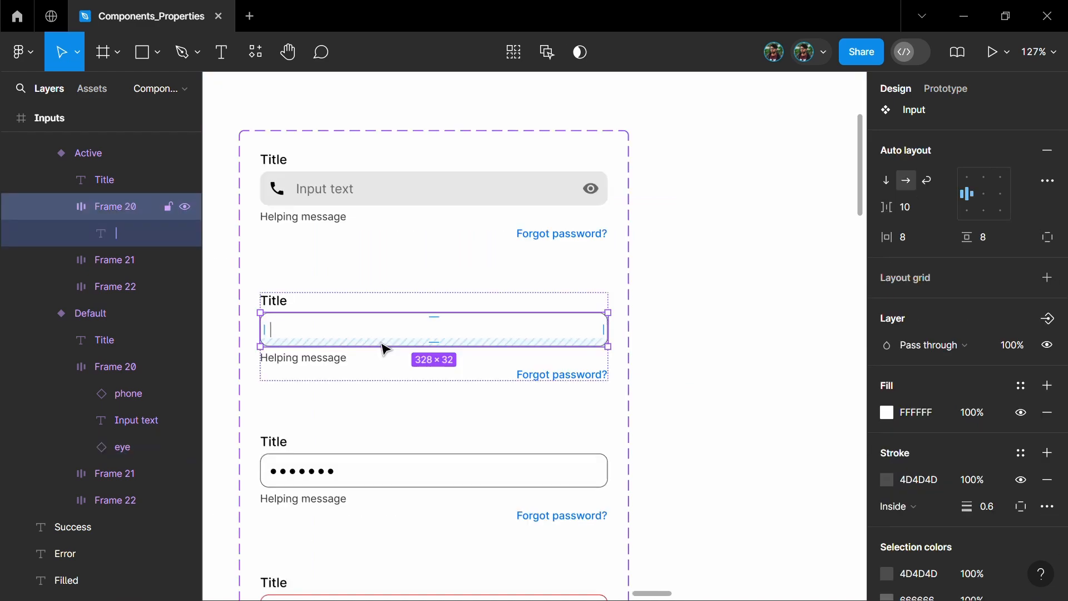
Paste the phone and eye icons into the Active variant's box and move the phone before the cursor text
{"action": "key", "text": "ctrl+v"}
{"action": "scroll", "coordinate": [295, 332], "scroll_direction": "up", "scroll_amount": 2}
{"action": "left_click", "coordinate": [293, 331]}
{"action": "left_click_drag", "start_coordinate": [293, 332], "coordinate": [273, 329]}
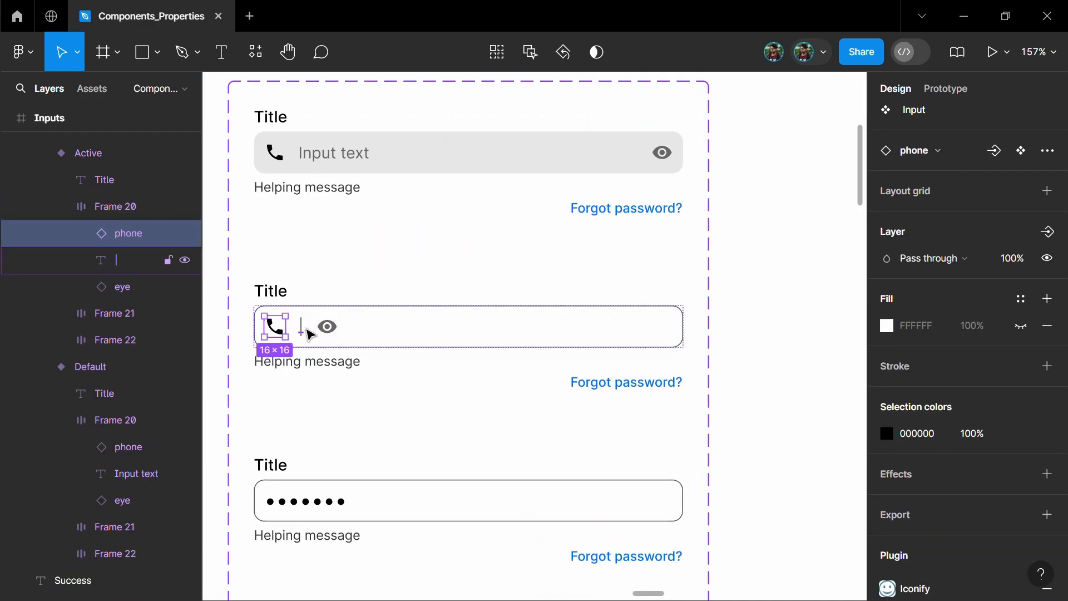
Set the cursor text in the Active variant's box to fill the container width
{"action": "left_click", "coordinate": [301, 326]}
{"action": "left_click", "coordinate": [915, 213]}
{"action": "left_click", "coordinate": [906, 233]}
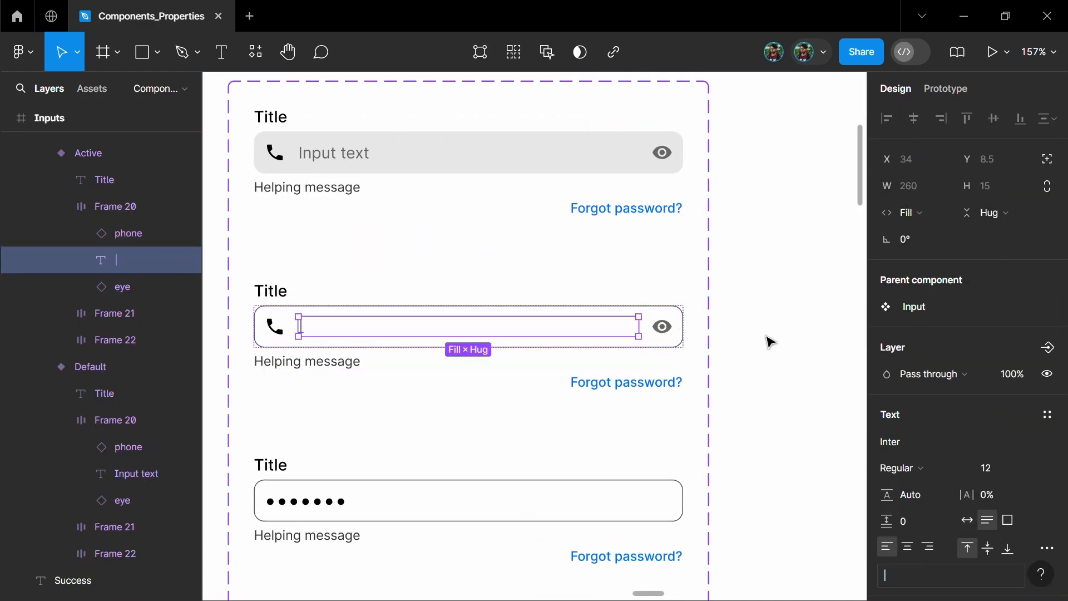
{"action": "left_click", "coordinate": [767, 341]}
Paste both icons into the Filled variant's box, placing the phone before the dots, and set the dots text to fill the container
{"action": "scroll", "coordinate": [556, 328], "scroll_direction": "down", "scroll_amount": 3}
{"action": "left_click", "coordinate": [328, 303], "text": "ctrl"}
{"action": "key", "text": "ctrl+v"}
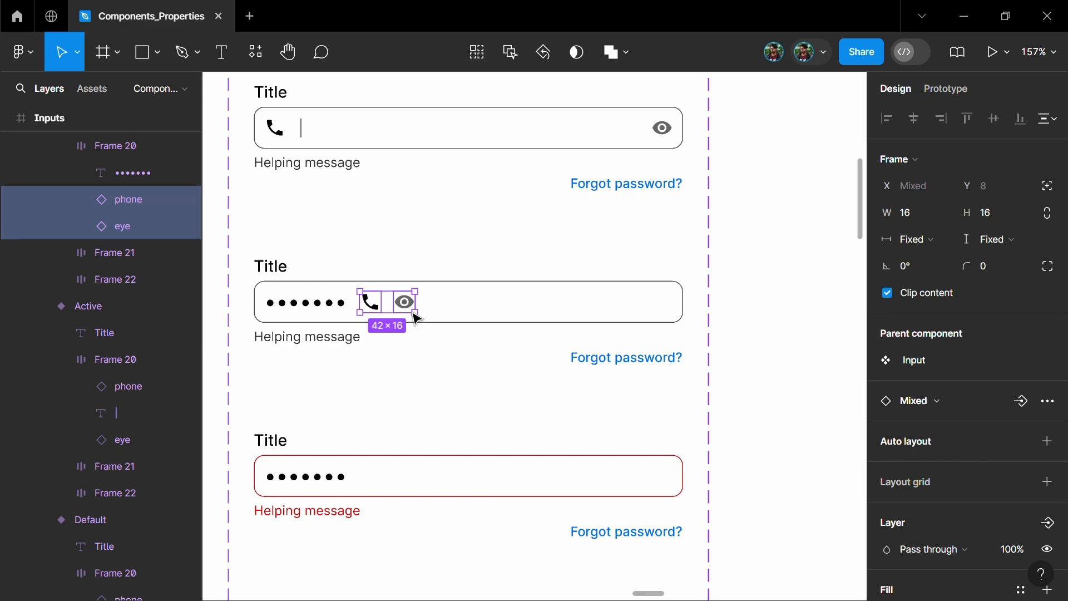
{"action": "left_click", "coordinate": [372, 303]}
{"action": "key", "text": "Left"}
{"action": "left_click", "coordinate": [346, 302]}
{"action": "left_click", "coordinate": [914, 213]}
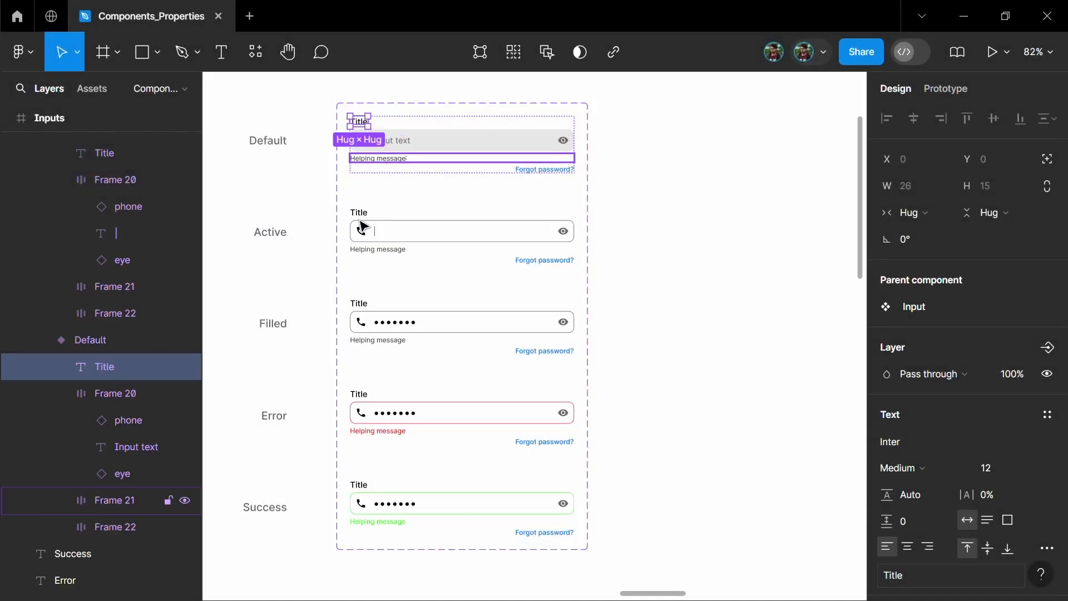
Create a text property named Title-text for the Title layers of all five variants
{"action": "left_click", "coordinate": [360, 213], "text": "shift"}
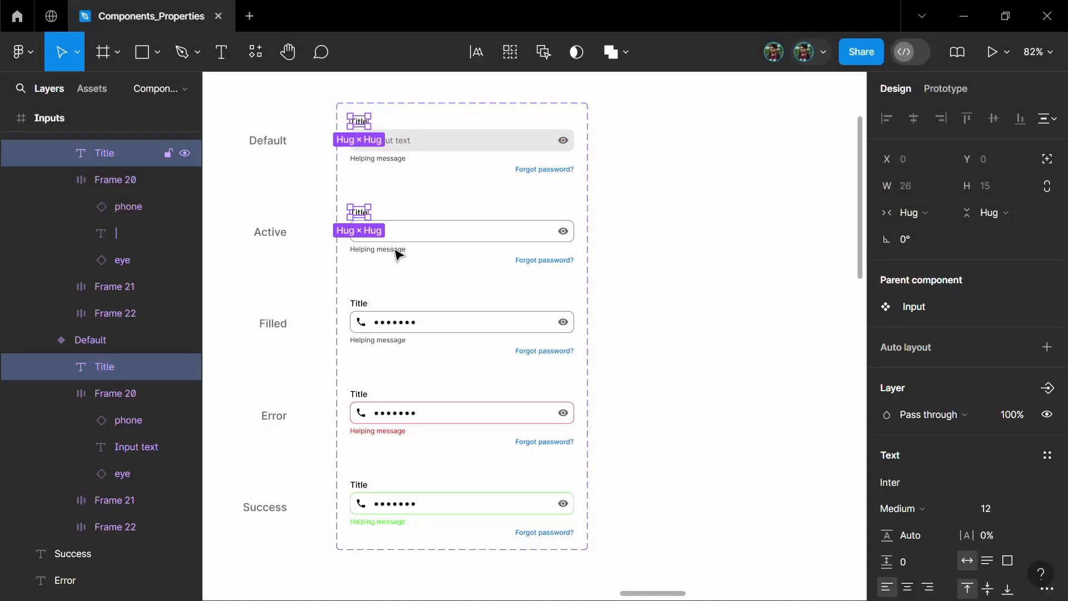
{"action": "left_click", "coordinate": [361, 304], "text": "shift"}
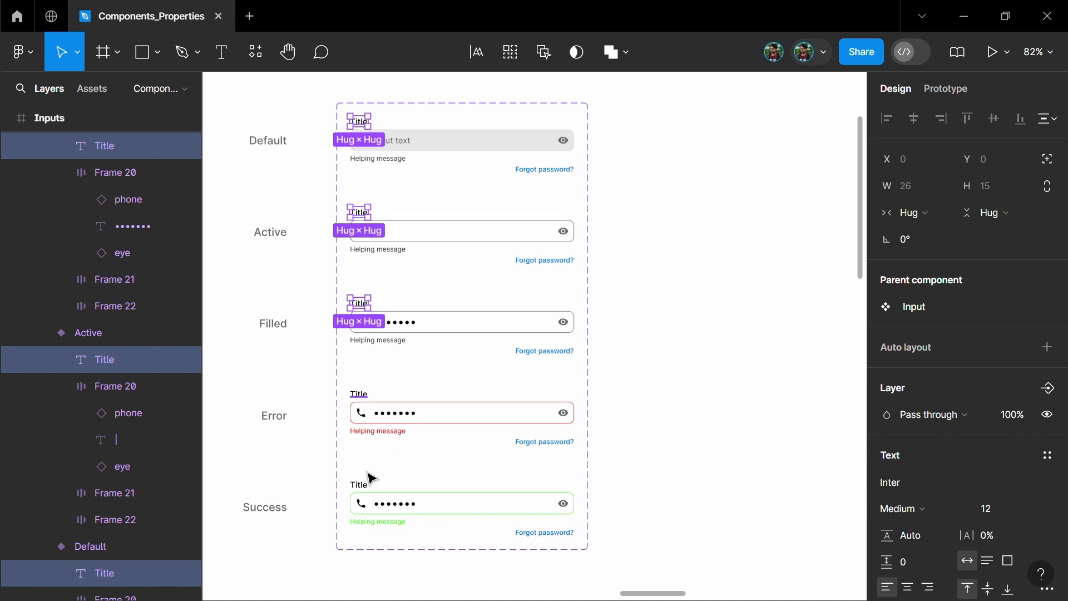
{"action": "left_click", "coordinate": [359, 394], "text": "shift"}
{"action": "left_click", "coordinate": [367, 481], "text": "shift"}
{"action": "scroll", "coordinate": [945, 389], "scroll_direction": "down", "scroll_amount": 5}
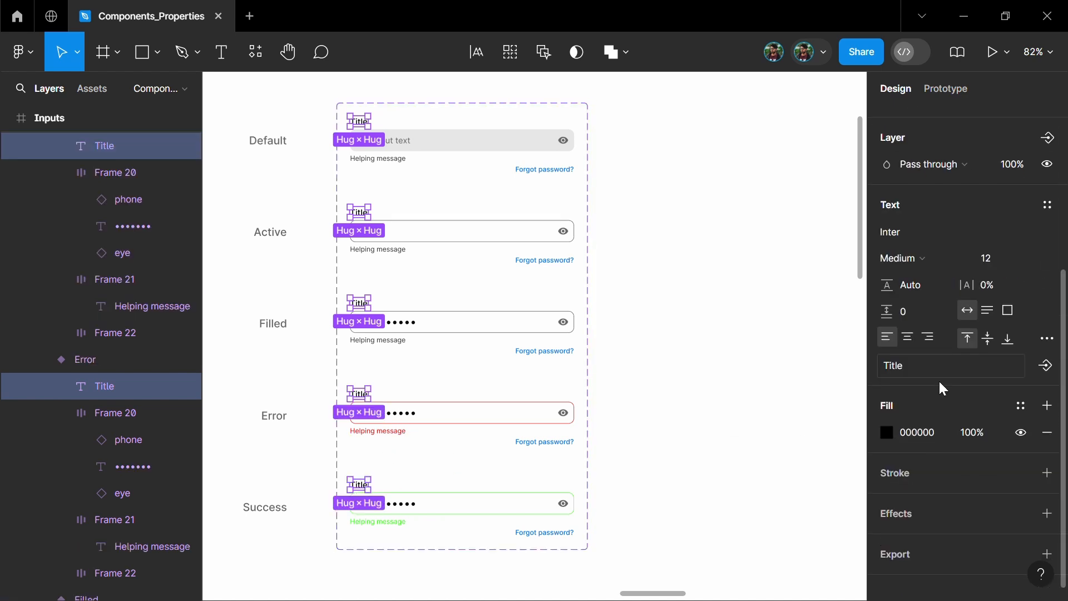
{"action": "left_click", "coordinate": [1045, 366]}
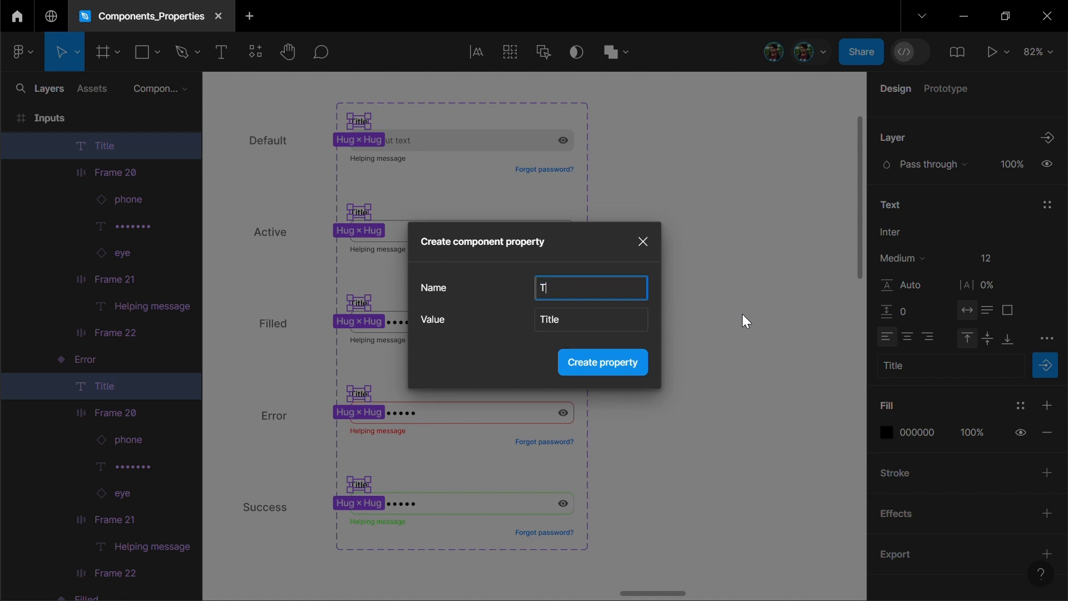
{"action": "type", "text": "Title-text"}
{"action": "left_click", "coordinate": [593, 367]}
Create a text property from the Input text layer in the Default variant
{"action": "left_click", "coordinate": [409, 144]}
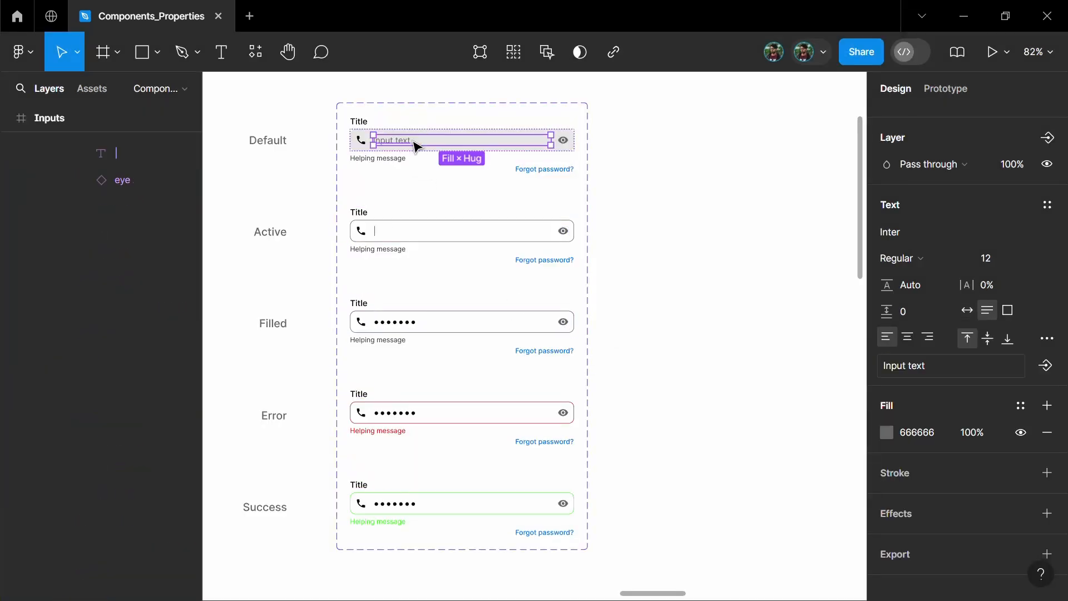
{"action": "left_click", "coordinate": [1045, 365]}
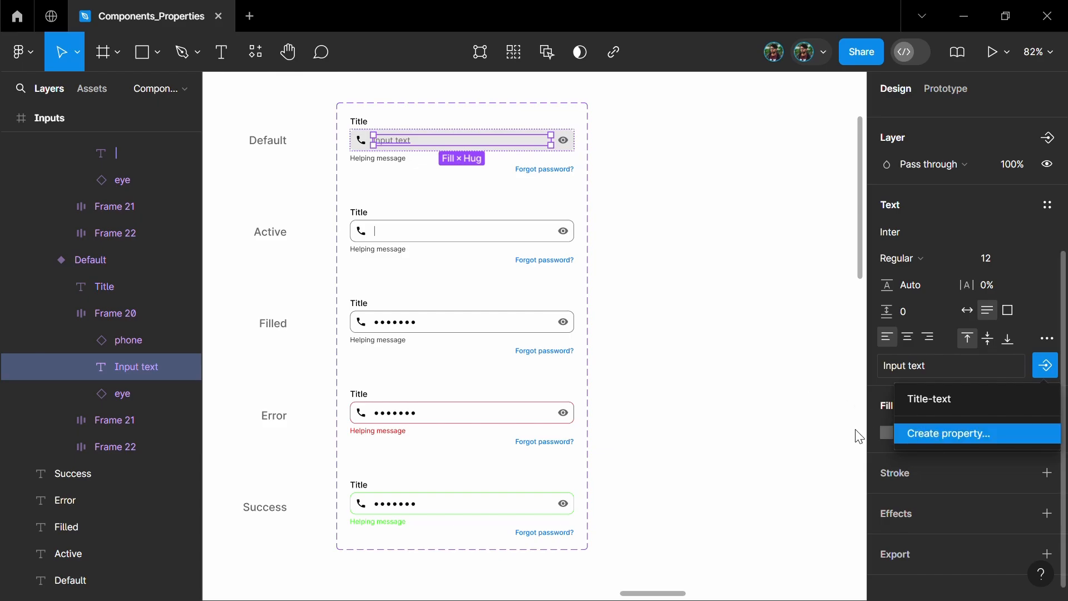
{"action": "left_click", "coordinate": [876, 433]}
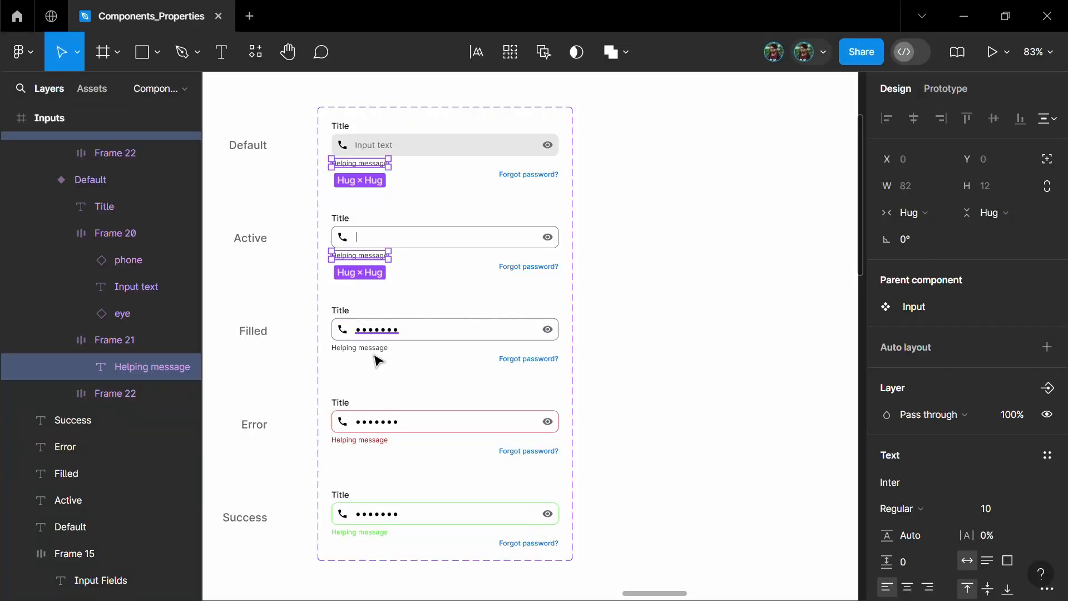
Create a text property named Helping-message for the Helping message texts of all five variants
{"action": "left_click", "coordinate": [364, 347], "text": "shift"}
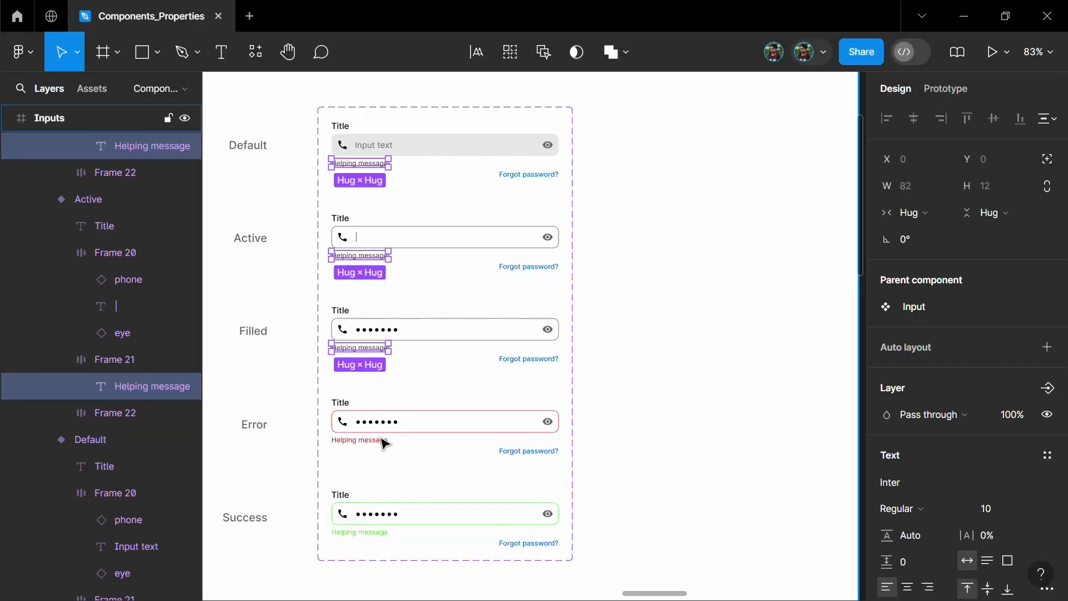
{"action": "left_click", "coordinate": [359, 439], "text": "shift"}
{"action": "left_click", "coordinate": [360, 532], "text": "shift"}
{"action": "scroll", "coordinate": [985, 445], "scroll_direction": "down", "scroll_amount": 3}
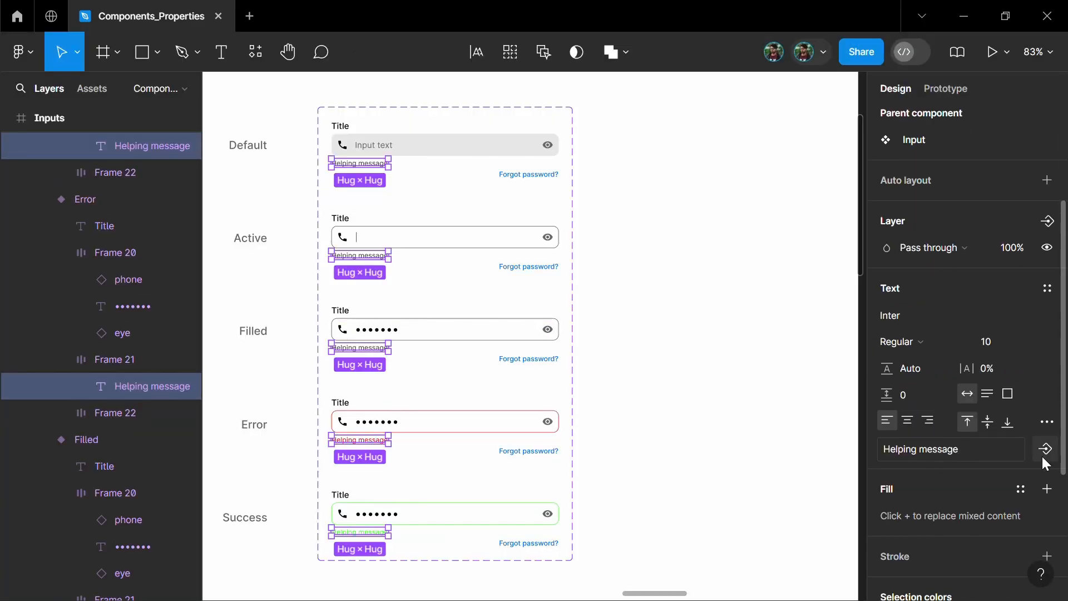
{"action": "left_click", "coordinate": [1043, 449]}
{"action": "left_click", "coordinate": [960, 538]}
{"action": "type", "text": "Helping-mess"}
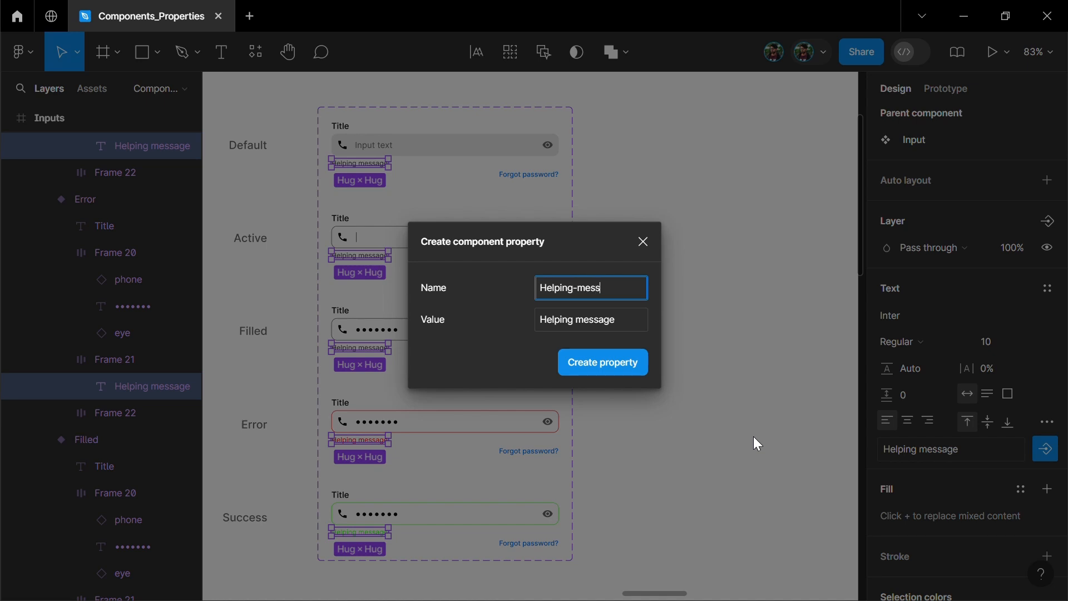
{"action": "type", "text": "age"}
{"action": "left_click", "coordinate": [585, 365]}
Create a layer visibility property named Helping-message-visibility, value True, for the frames around the Helping message texts in all variants
{"action": "key", "text": "shift+Return"}
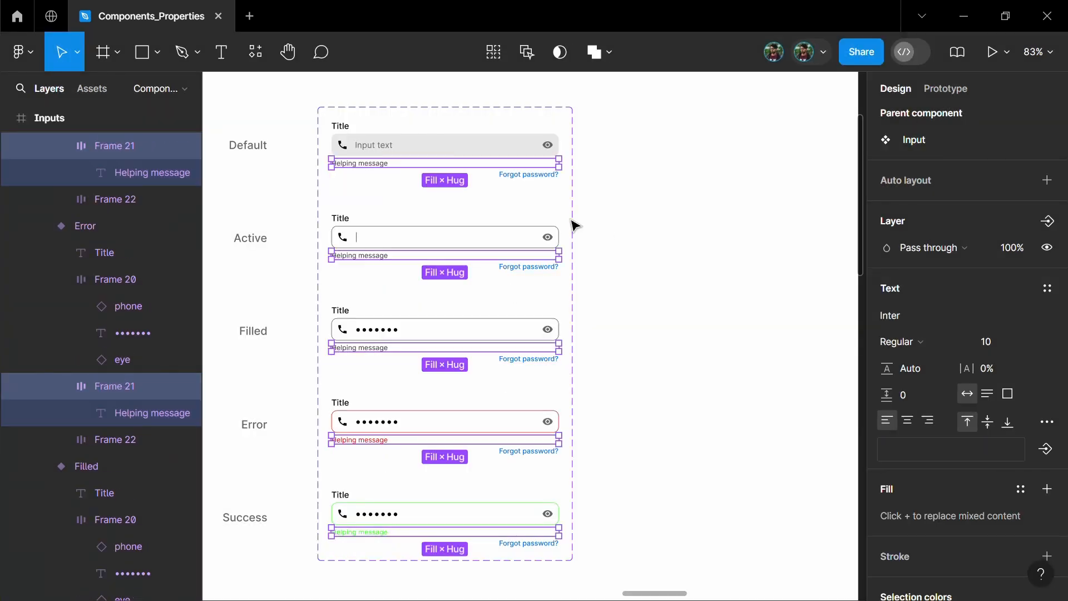
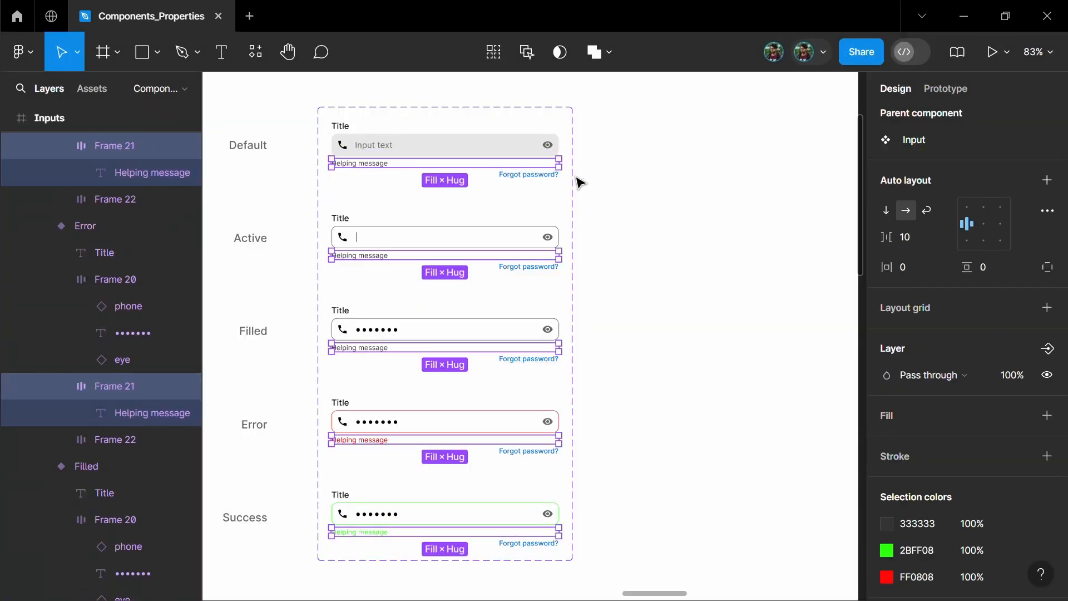
{"action": "scroll", "coordinate": [902, 435], "scroll_direction": "up", "scroll_amount": 3}
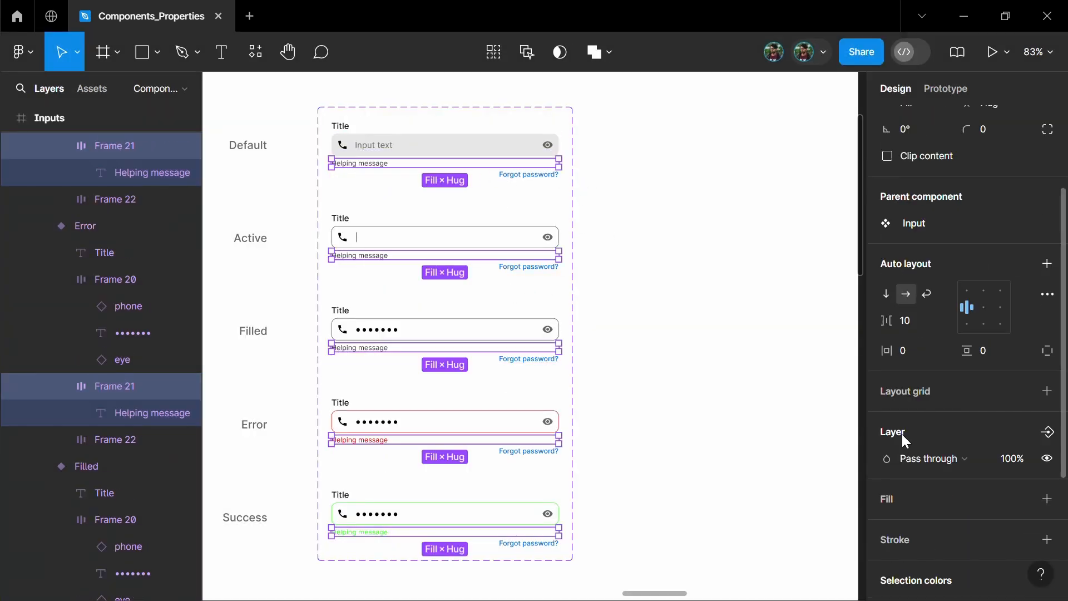
{"action": "left_click", "coordinate": [1047, 432]}
{"action": "type", "text": "Helpi"}
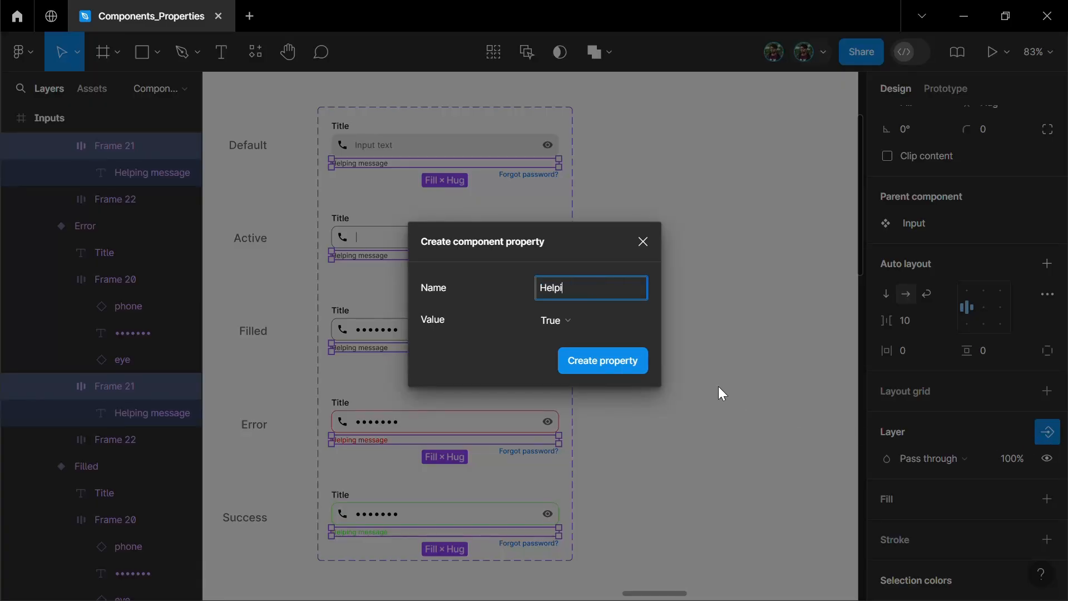
{"action": "type", "text": "ng-message-visibility"}
{"action": "left_click", "coordinate": [601, 361]}
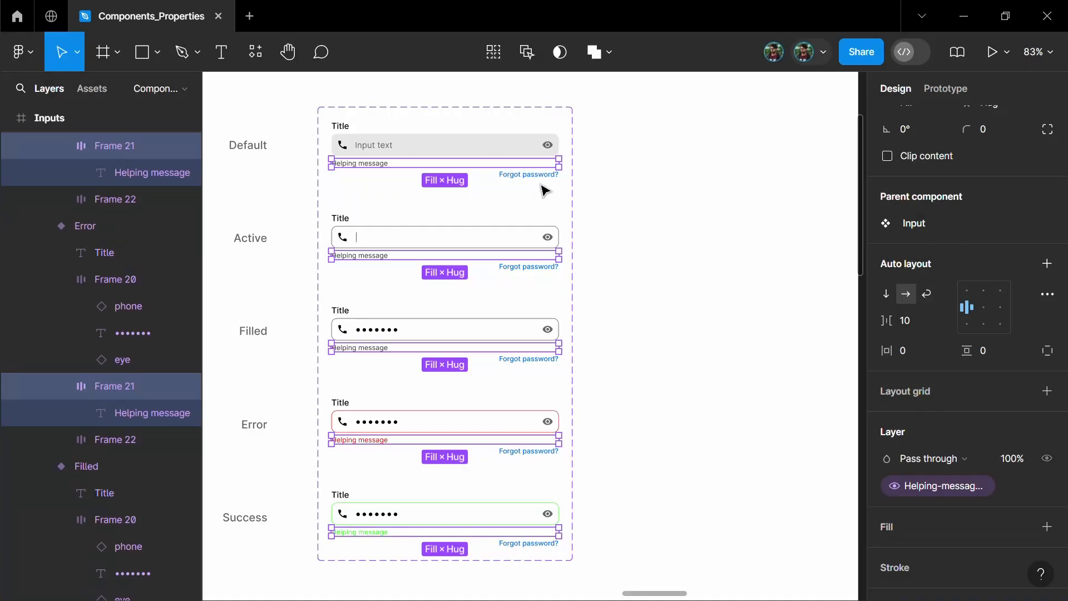
Create a layer visibility property named Forgot-password, value True, for the Forgot password? frames of all five variants
{"action": "left_click", "coordinate": [523, 177]}
{"action": "left_click", "coordinate": [473, 181]}
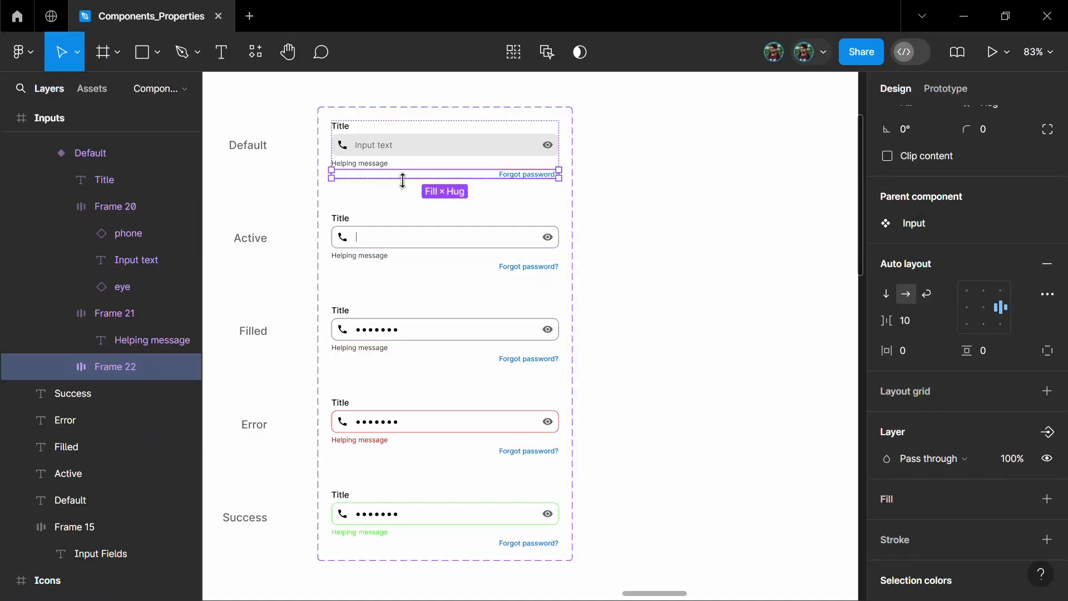
{"action": "left_click", "coordinate": [522, 268], "text": "shift"}
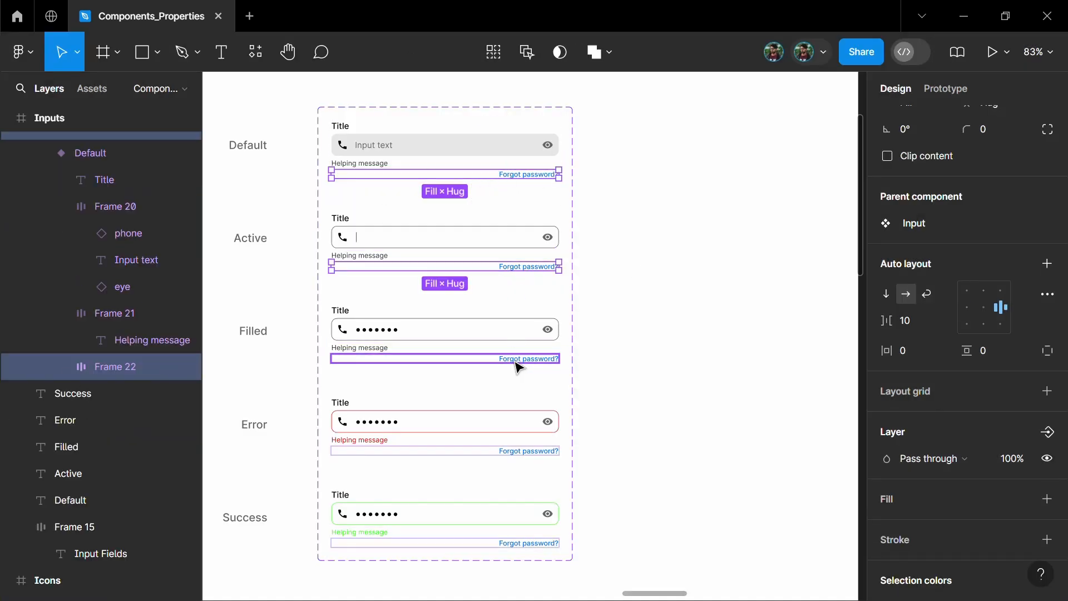
{"action": "left_click", "coordinate": [517, 360], "text": "shift"}
{"action": "left_click", "coordinate": [520, 453], "text": "shift"}
{"action": "left_click", "coordinate": [522, 547], "text": "shift"}
{"action": "left_click", "coordinate": [1047, 348]}
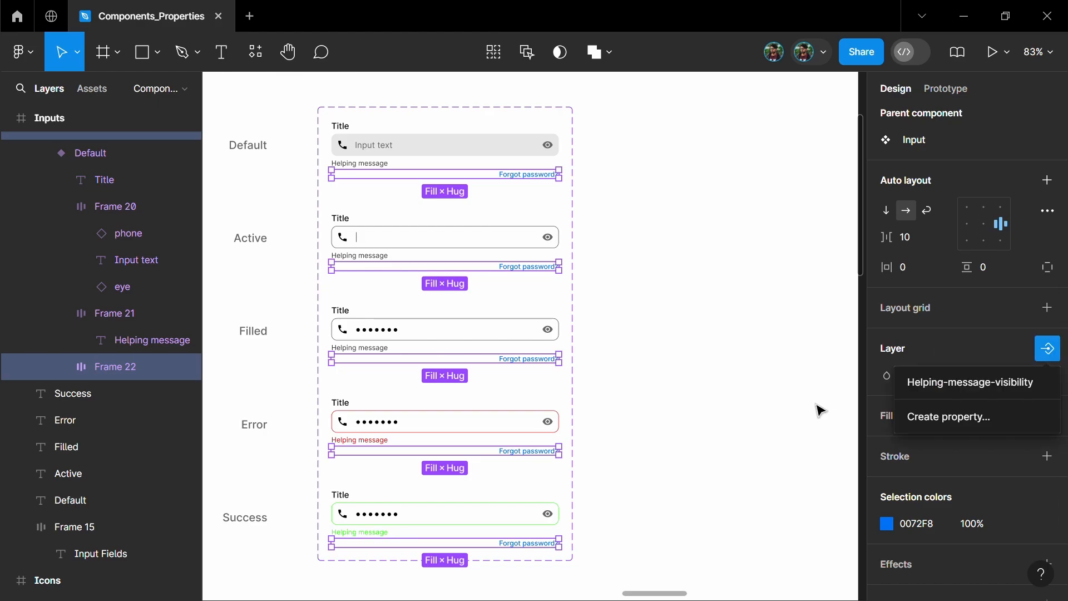
{"action": "left_click", "coordinate": [949, 415]}
{"action": "type", "text": "Forgot-pas"}
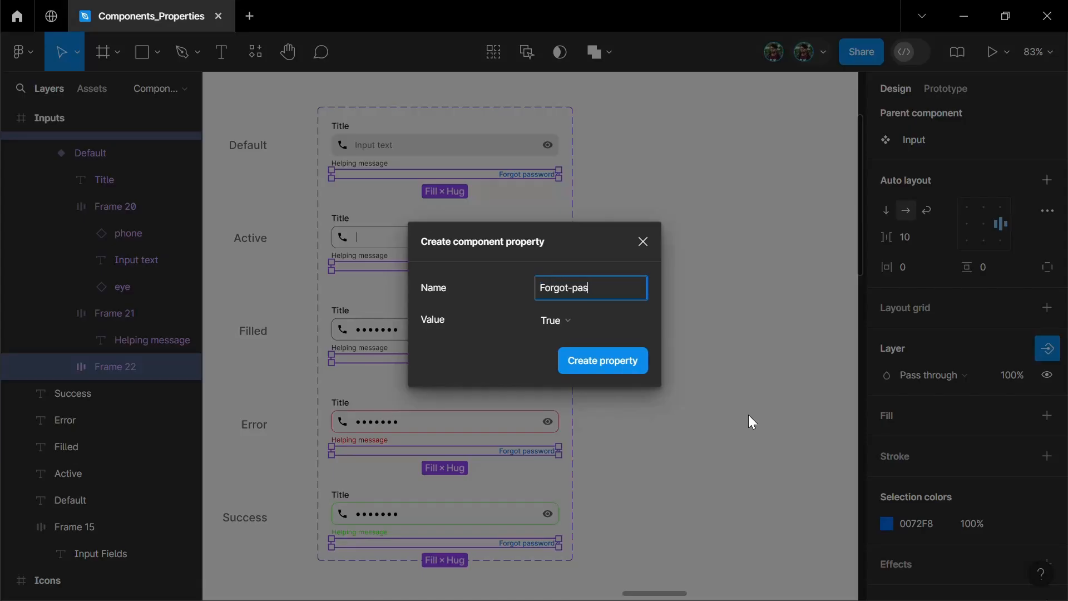
{"action": "type", "text": "sword"}
{"action": "left_click", "coordinate": [603, 361]}
Create a layer visibility property named Icon-left, value True, for the phone icons in all five variants
{"action": "left_click", "coordinate": [343, 146], "text": "ctrl"}
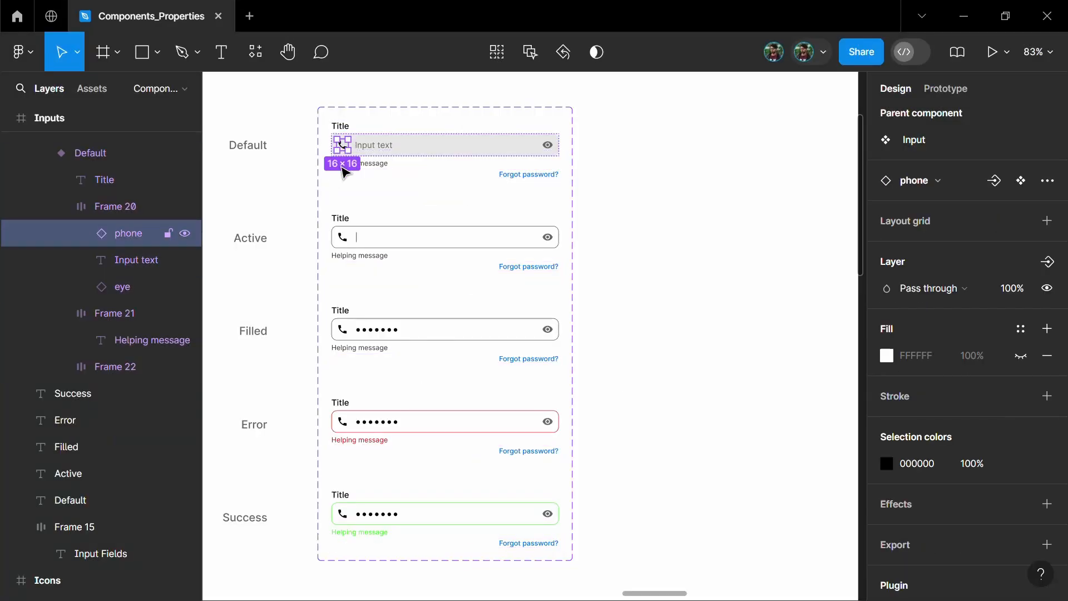
{"action": "left_click", "coordinate": [342, 237], "text": "ctrl+shift"}
{"action": "left_click", "coordinate": [342, 329], "text": "ctrl+shift"}
{"action": "left_click", "coordinate": [342, 422], "text": "ctrl+shift"}
{"action": "left_click", "coordinate": [342, 513], "text": "ctrl+shift"}
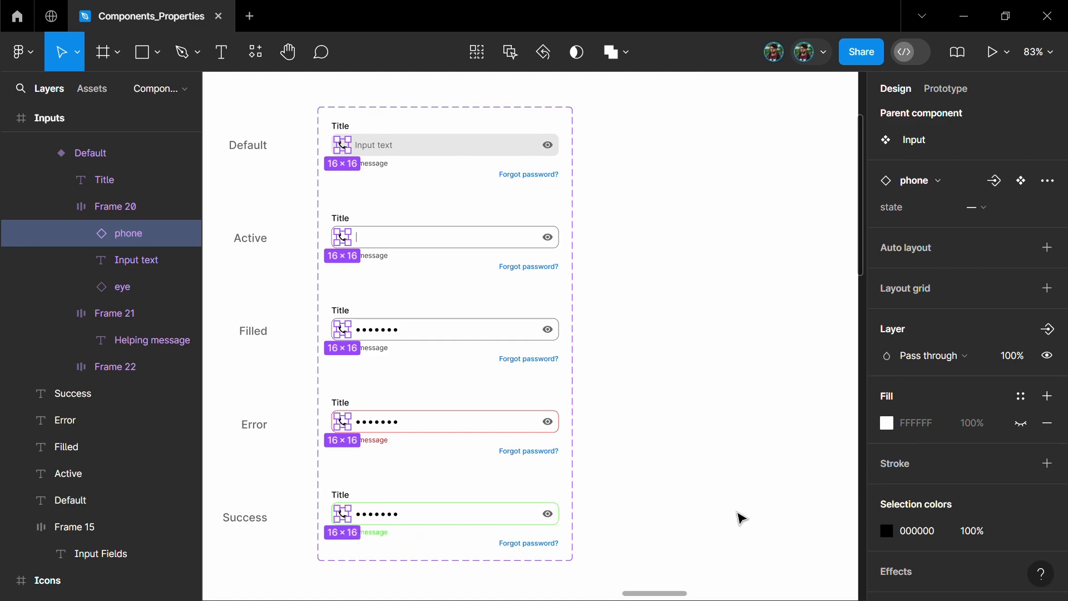
{"action": "left_click", "coordinate": [1047, 302]}
{"action": "left_click", "coordinate": [1017, 312]}
{"action": "left_click", "coordinate": [1047, 302]}
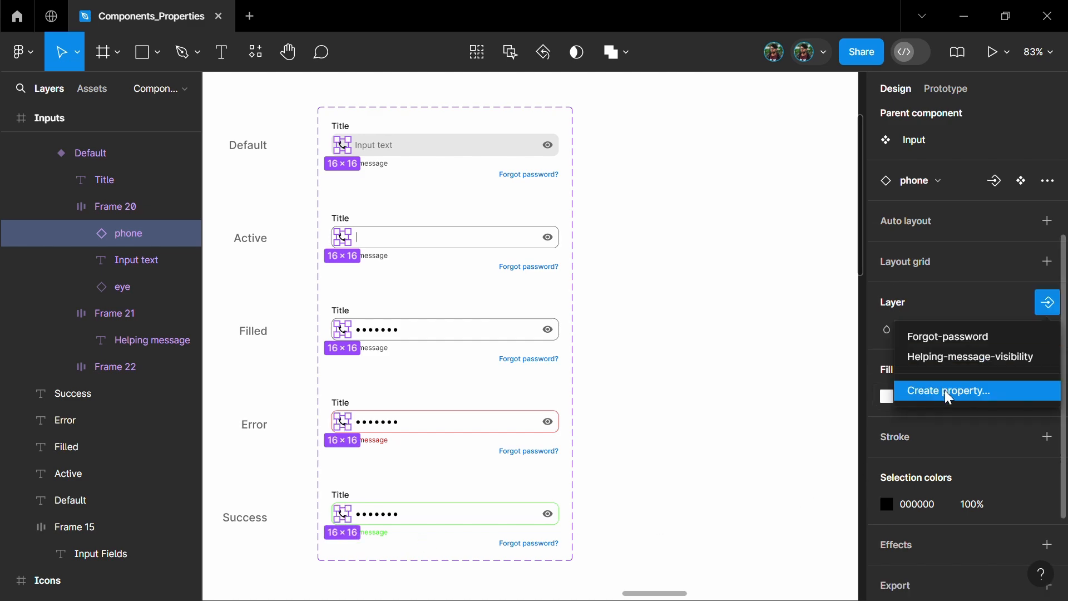
{"action": "left_click", "coordinate": [949, 391]}
{"action": "type", "text": "Icon-left"}
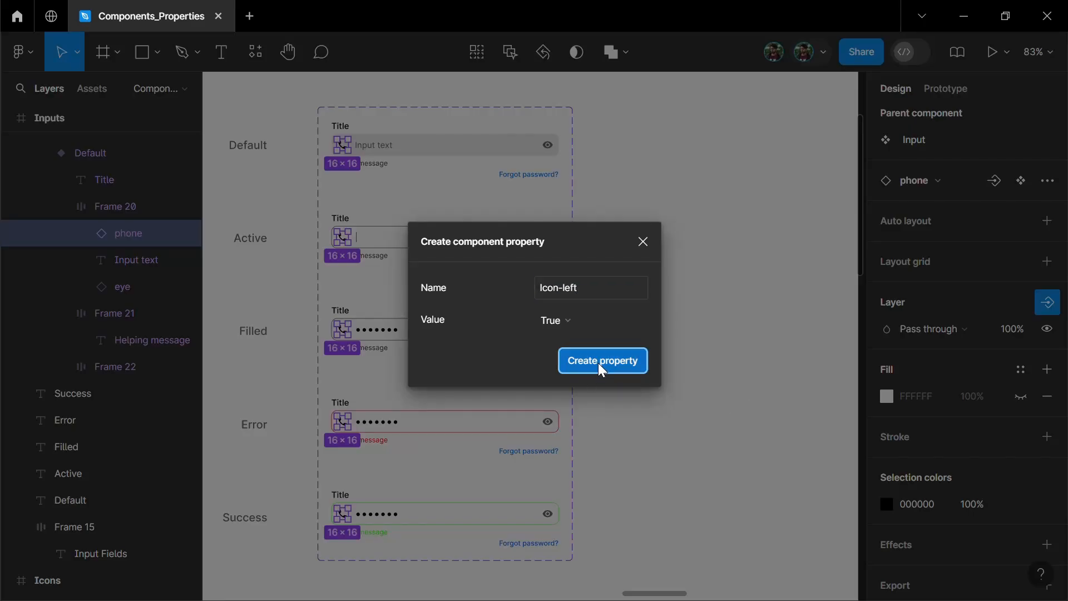
{"action": "left_click", "coordinate": [602, 360]}
Create a layer visibility property named Icon-right, value True, for the eye icons in all five variants
{"action": "left_click", "coordinate": [548, 144], "text": "ctrl"}
{"action": "left_click", "coordinate": [551, 334], "text": "shift"}
{"action": "left_click", "coordinate": [548, 422], "text": "shift"}
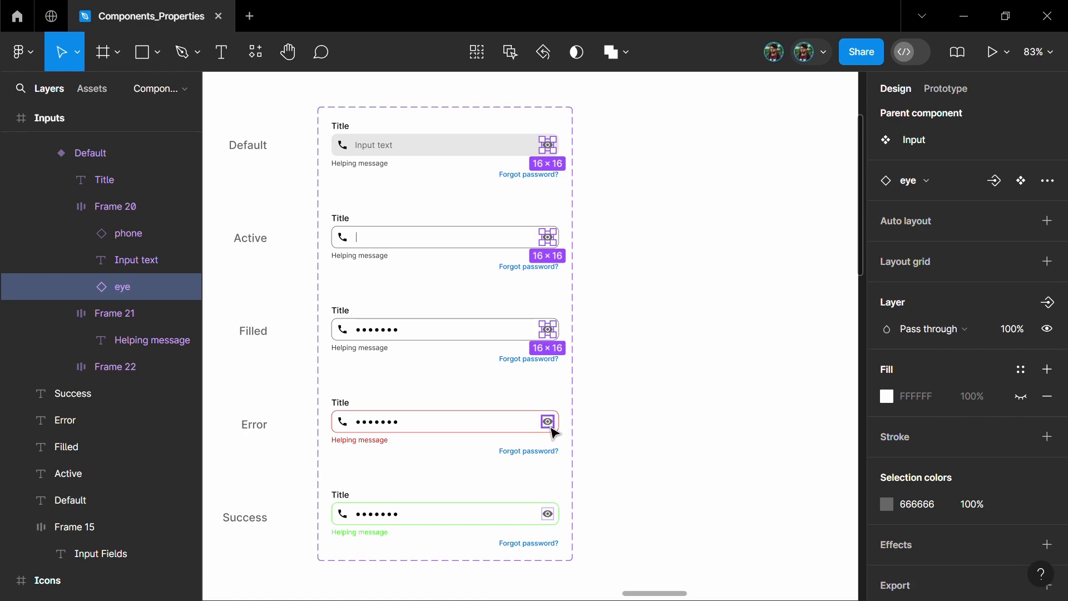
{"action": "left_click", "coordinate": [548, 513], "text": "shift"}
{"action": "left_click", "coordinate": [1047, 302]}
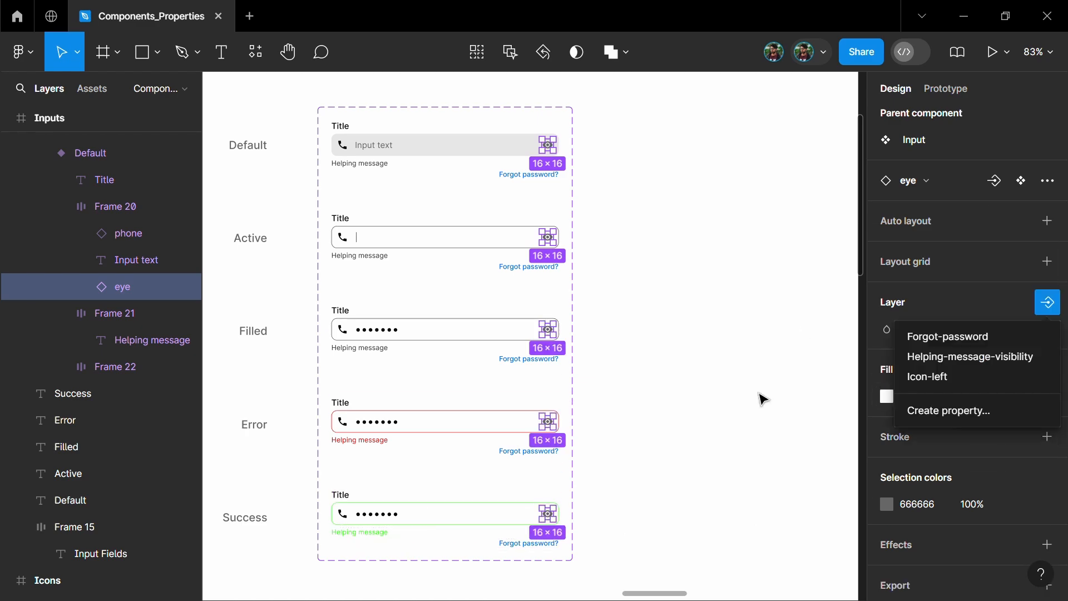
{"action": "left_click", "coordinate": [940, 412]}
{"action": "type", "text": "Icon-ri"}
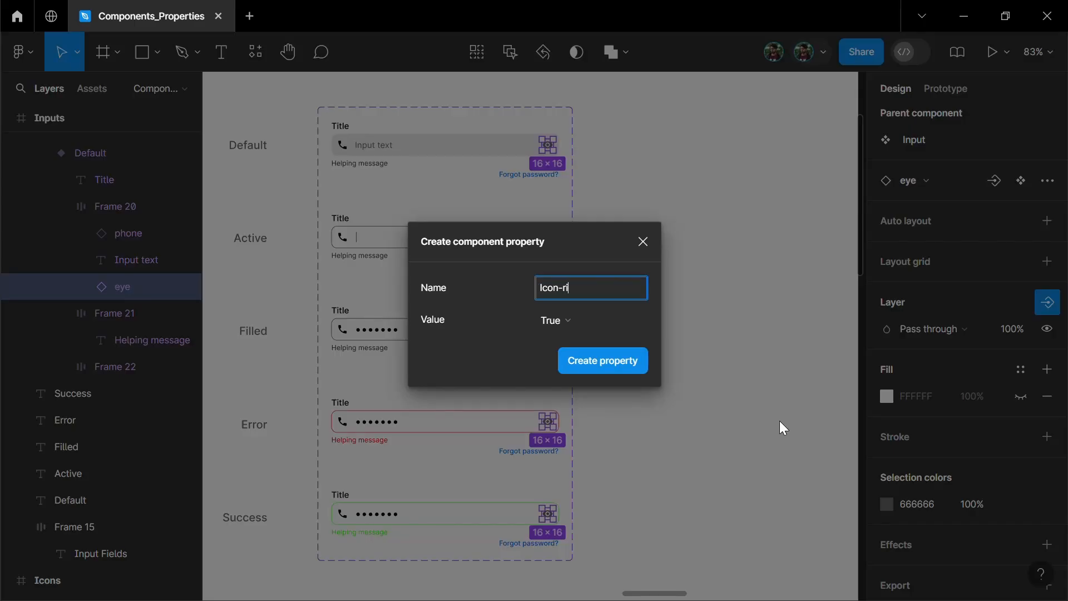
{"action": "type", "text": "ght"}
{"action": "left_click", "coordinate": [634, 369]}
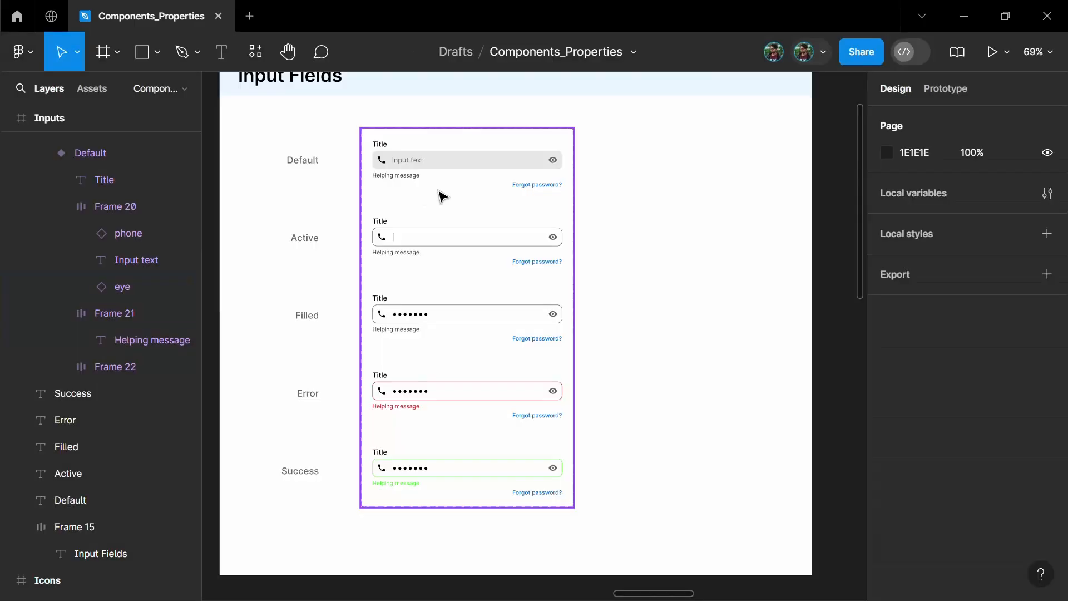
Reorder the Input component set's properties so Icon-left sits directly above Input-text and Icon-right directly below it
{"action": "left_click", "coordinate": [441, 196]}
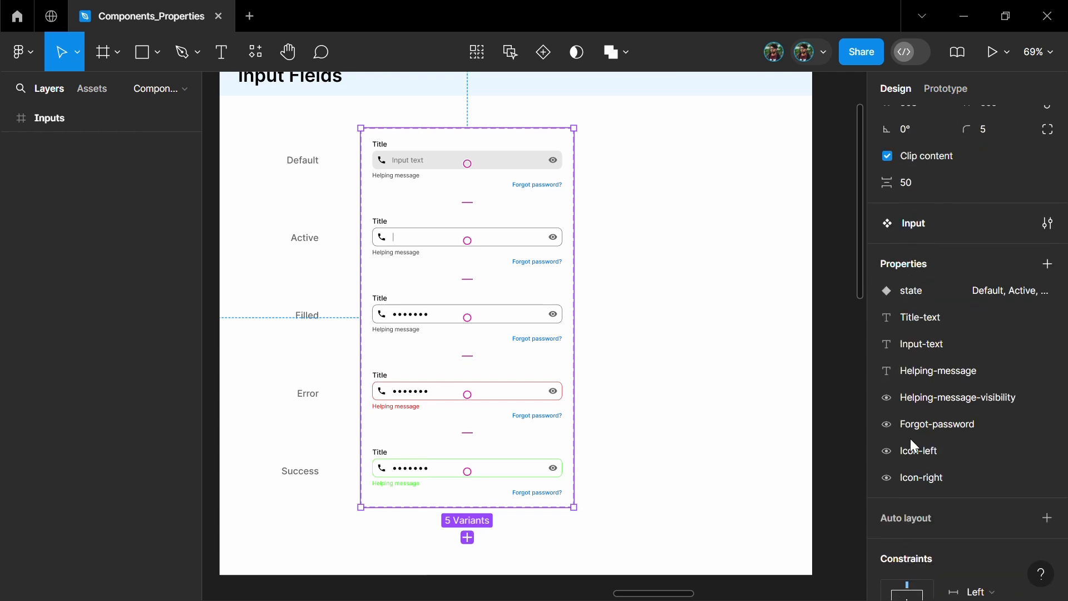
{"action": "left_click_drag", "start_coordinate": [875, 450], "coordinate": [873, 341]}
{"action": "left_click_drag", "start_coordinate": [878, 451], "coordinate": [872, 383]}
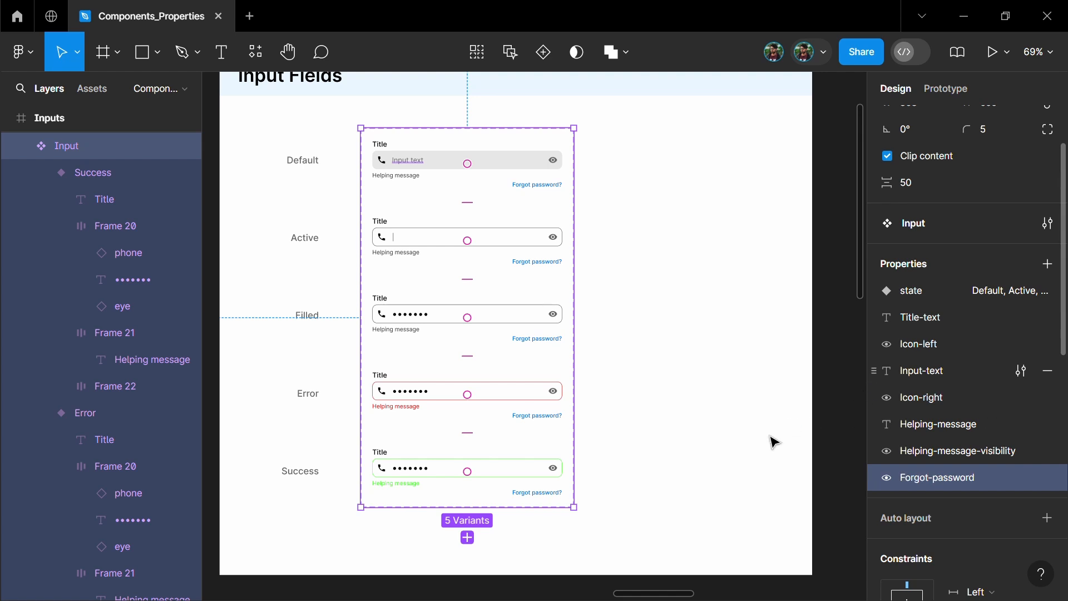
Place a trial instance of the Default variant beside the Input component set
{"action": "scroll", "coordinate": [317, 167], "scroll_direction": "right", "scroll_amount": 3}
{"action": "left_click", "coordinate": [356, 175]}
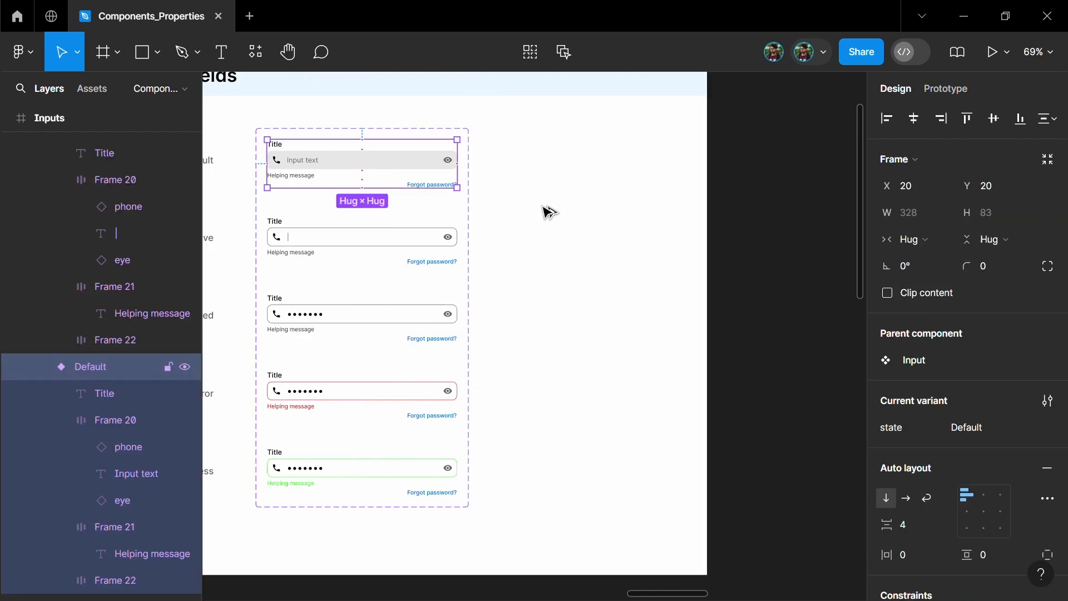
{"action": "left_click_drag", "start_coordinate": [542, 206], "coordinate": [616, 215]}
{"action": "left_click_drag", "start_coordinate": [617, 279], "coordinate": [615, 281]}
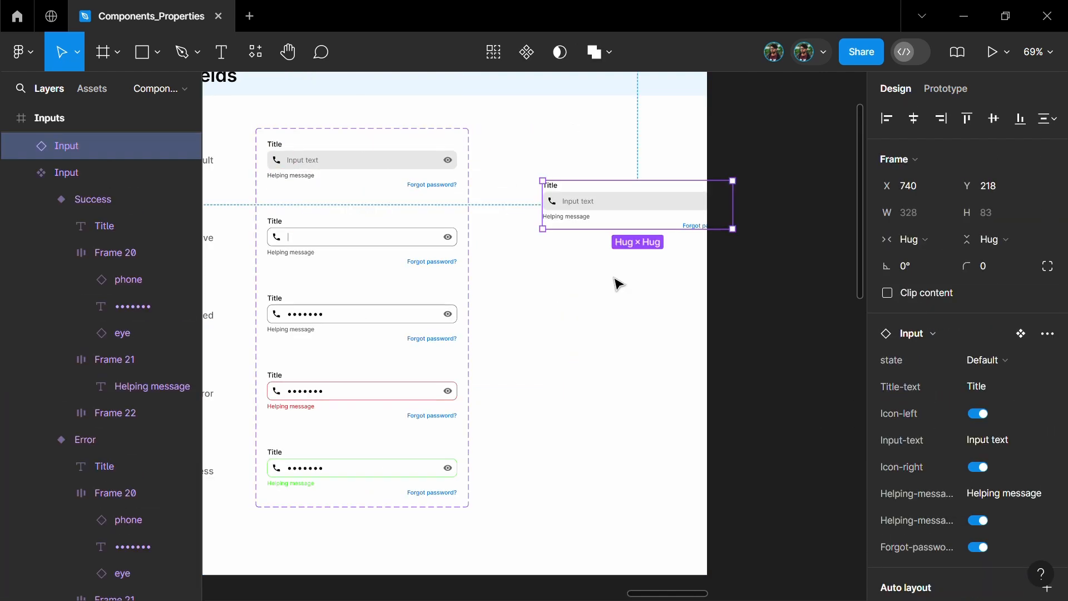
Try the trial instance in the Error state and switch it back to Default
{"action": "scroll", "coordinate": [842, 192], "scroll_direction": "up", "scroll_amount": 2}
{"action": "left_click", "coordinate": [987, 360]}
{"action": "left_click", "coordinate": [934, 421]}
{"action": "left_click", "coordinate": [988, 365]}
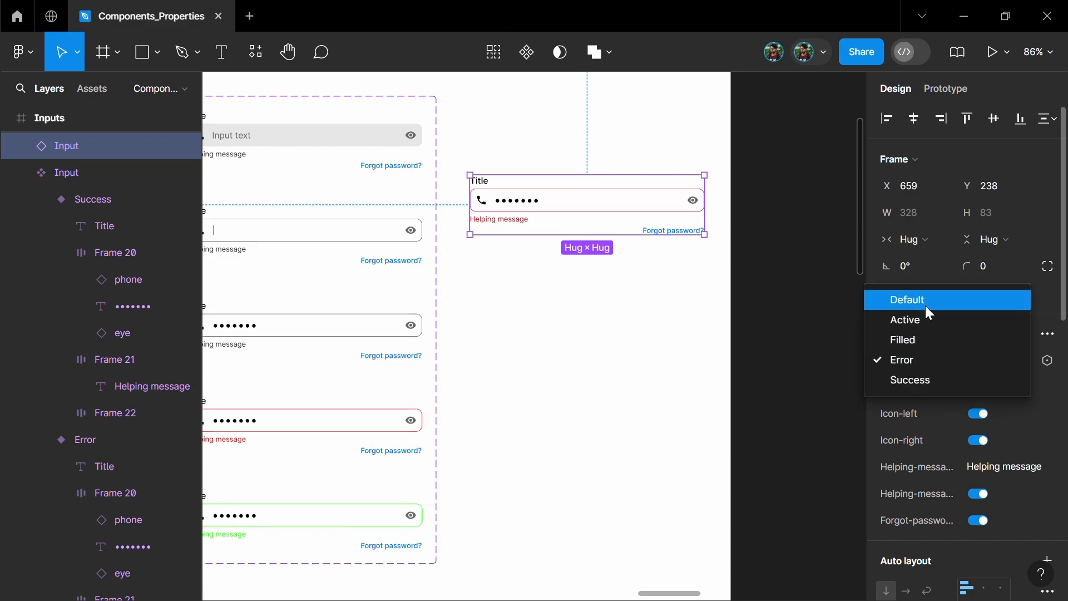
{"action": "left_click", "coordinate": [928, 306]}
{"action": "left_click", "coordinate": [1004, 441]}
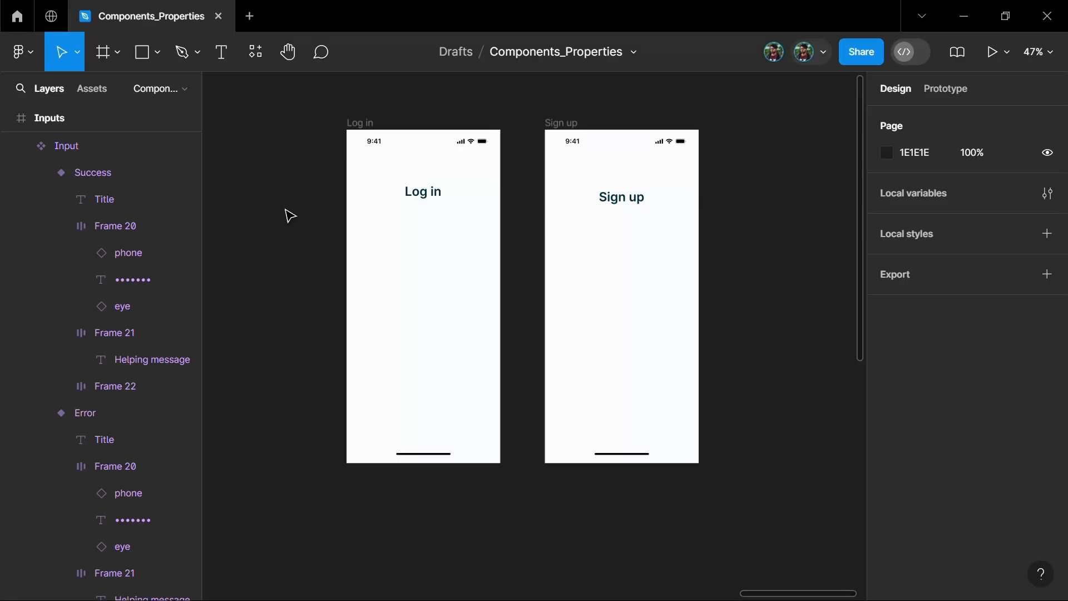
Insert an Input instance from the local components into the Log in frame below its heading, at about X 33, Y 233
{"action": "scroll", "coordinate": [324, 236], "scroll_direction": "down", "scroll_amount": 1}
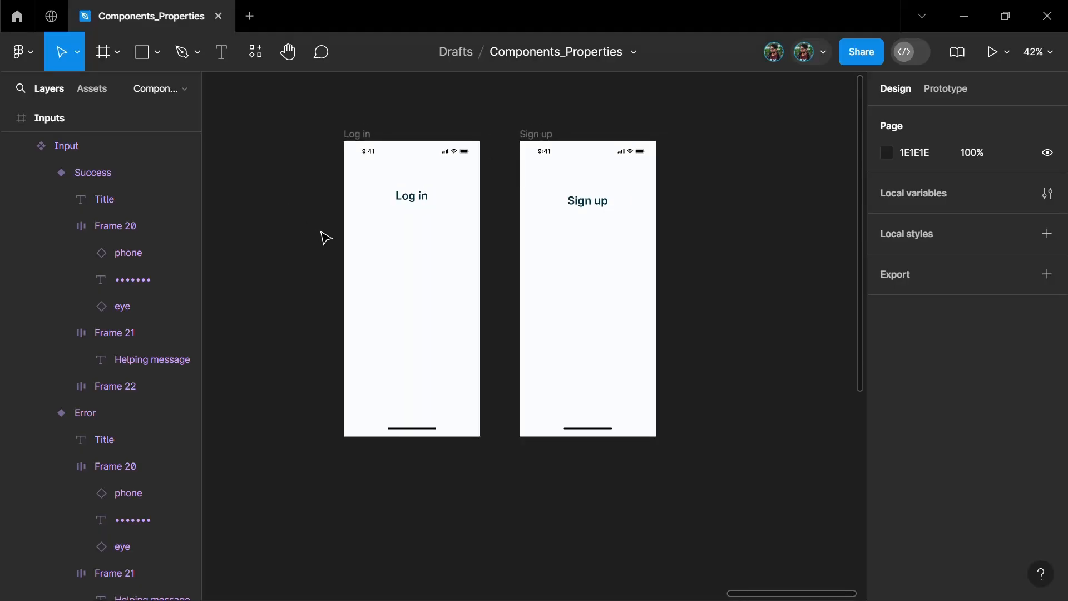
{"action": "scroll", "coordinate": [323, 237], "scroll_direction": "up", "scroll_amount": 2}
{"action": "scroll", "coordinate": [334, 312], "scroll_direction": "up", "scroll_amount": 2}
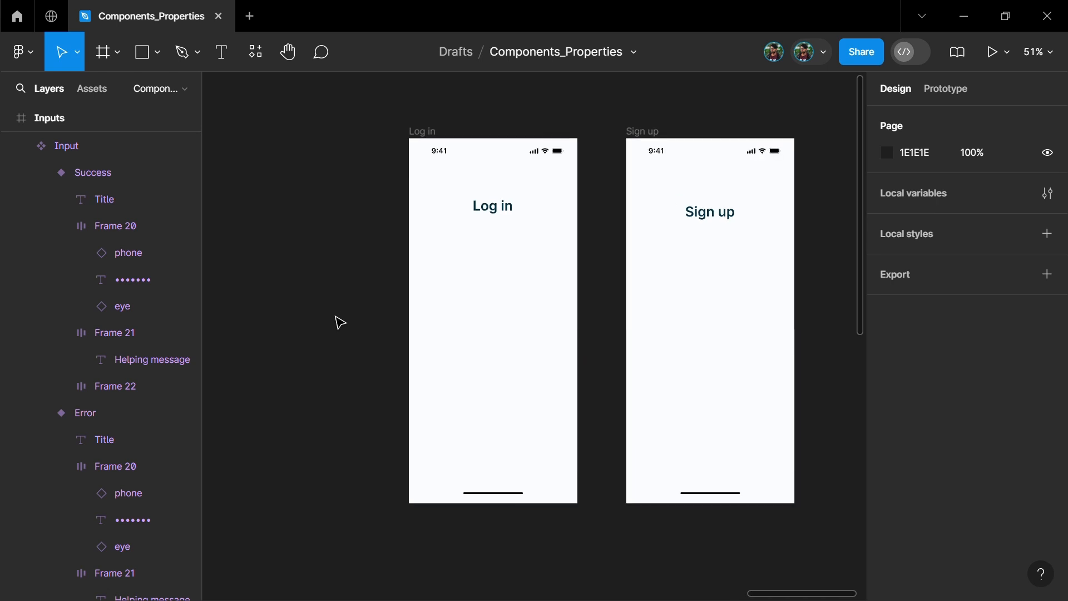
{"action": "key", "text": "shift+i"}
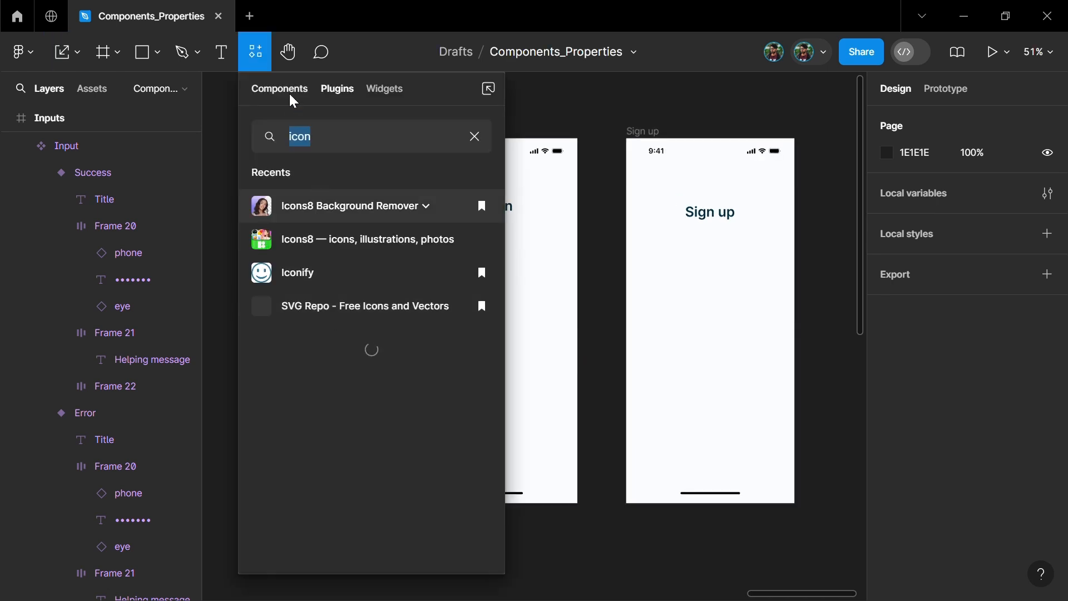
{"action": "left_click", "coordinate": [283, 92]}
{"action": "left_click", "coordinate": [474, 136]}
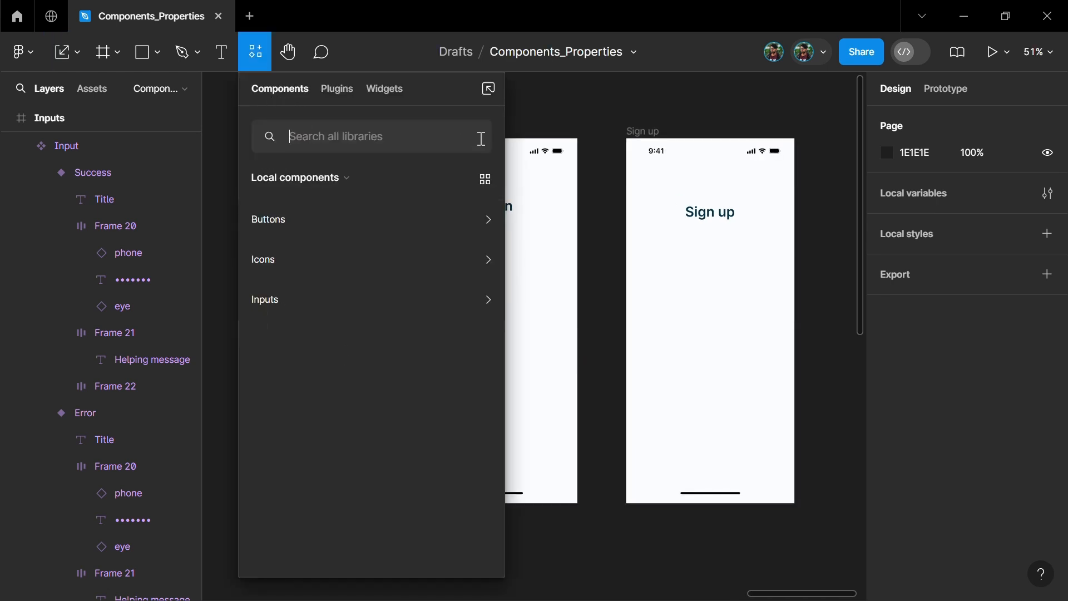
{"action": "left_click", "coordinate": [370, 299]}
{"action": "left_click_drag", "start_coordinate": [480, 301], "coordinate": [548, 295]}
{"action": "left_click_drag", "start_coordinate": [492, 276], "coordinate": [434, 266]}
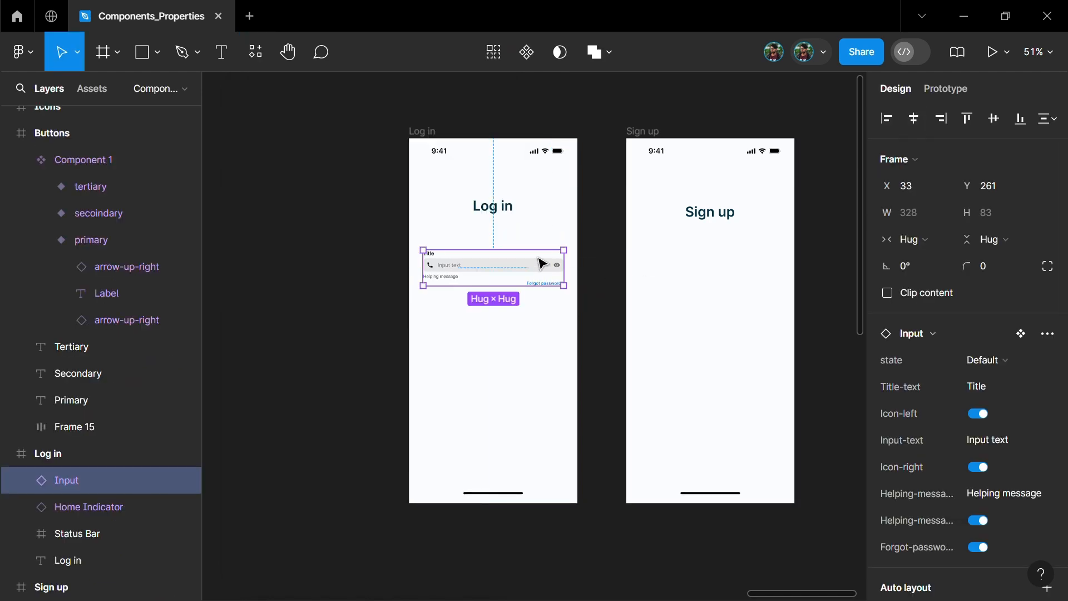
{"action": "scroll", "coordinate": [512, 266], "scroll_direction": "up", "scroll_amount": 2}
{"action": "left_click_drag", "start_coordinate": [513, 267], "coordinate": [520, 277]}
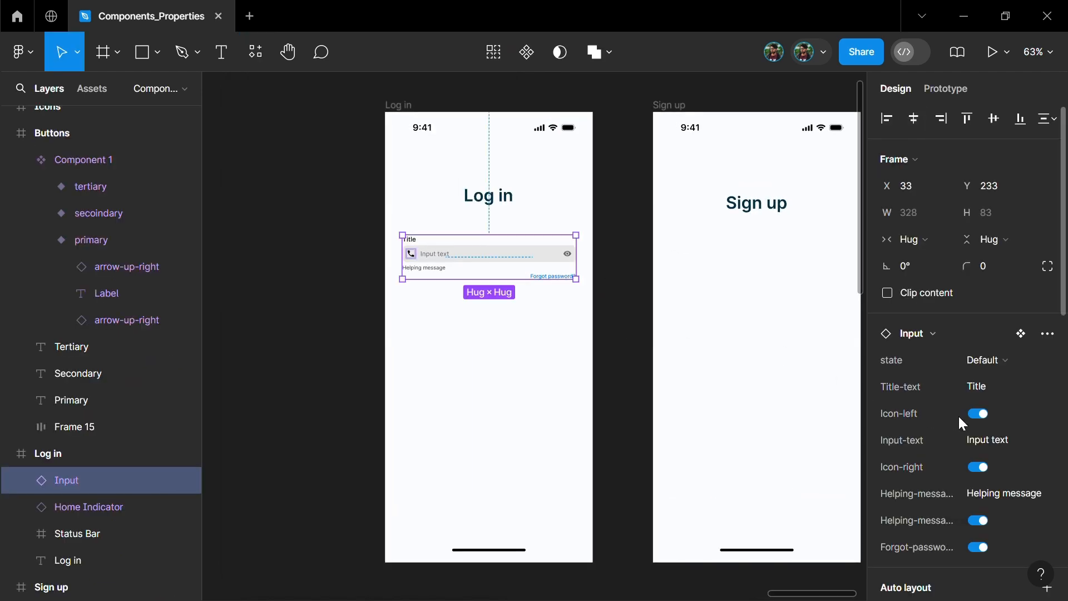
Turn off the Helping-message-visibility, Forgot-password and Icon-right properties of the input on the Log in frame
{"action": "scroll", "coordinate": [959, 406], "scroll_direction": "down", "scroll_amount": 2}
{"action": "scroll", "coordinate": [490, 272], "scroll_direction": "up", "scroll_amount": 3}
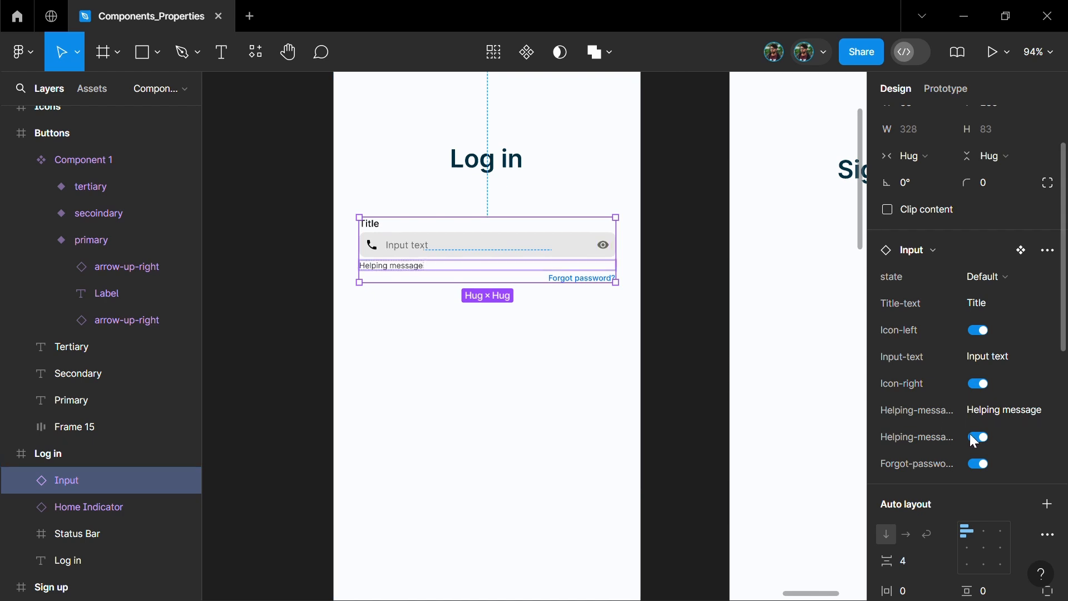
{"action": "left_click", "coordinate": [975, 439]}
{"action": "left_click", "coordinate": [977, 439]}
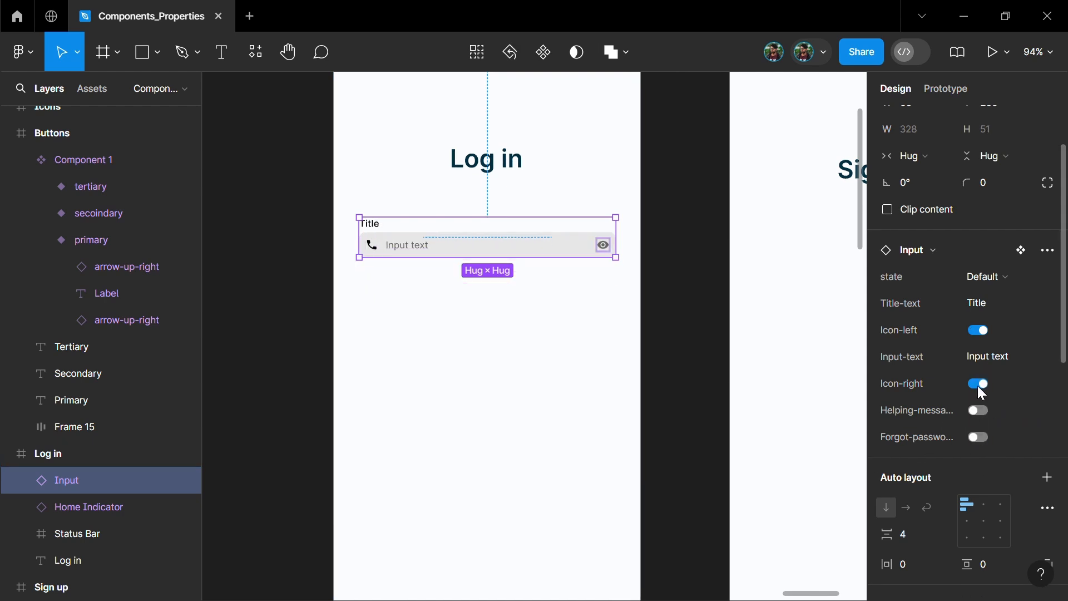
Set the input's Title-text to "Email" and its Input-text to "Enter your email address"
{"action": "left_click", "coordinate": [985, 302]}
{"action": "type", "text": "Email"}
{"action": "key", "text": "Return"}
{"action": "left_click", "coordinate": [994, 358]}
{"action": "type", "text": "E"}
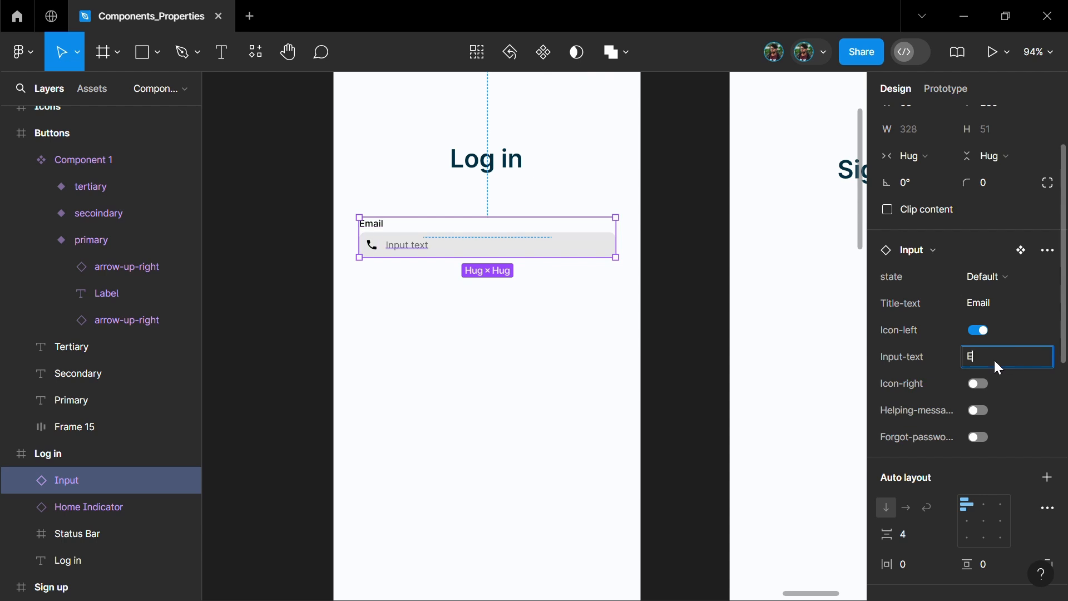
{"action": "type", "text": "nter your email address"}
{"action": "key", "text": "Return"}
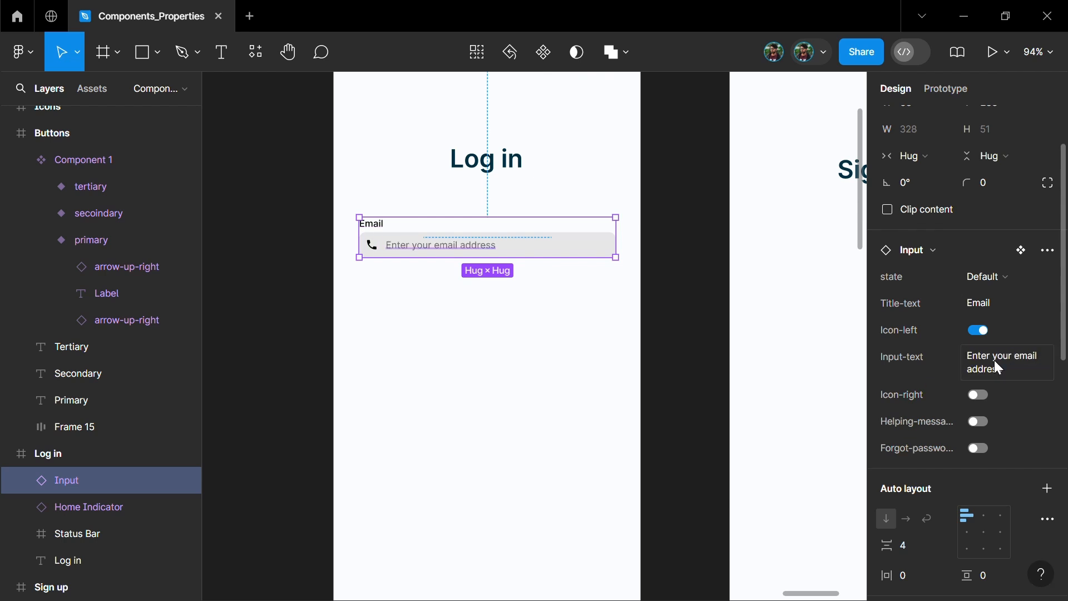
Swap the phone icon in the Email field for the email icon
{"action": "double_click", "coordinate": [371, 245]}
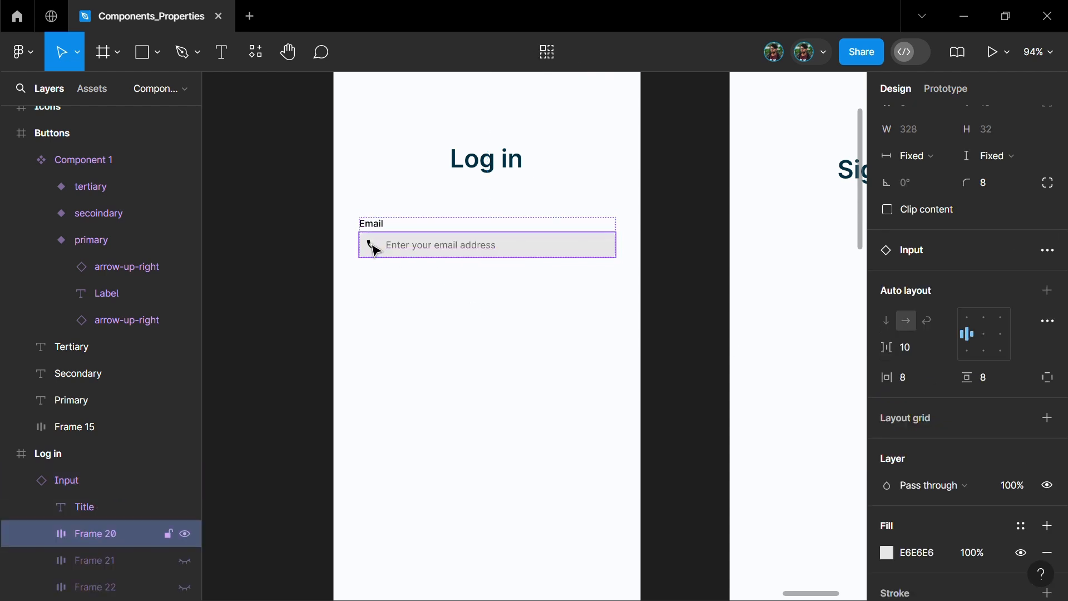
{"action": "double_click", "coordinate": [370, 245]}
{"action": "scroll", "coordinate": [991, 403], "scroll_direction": "down", "scroll_amount": 3}
{"action": "scroll", "coordinate": [951, 389], "scroll_direction": "up", "scroll_amount": 4}
{"action": "left_click", "coordinate": [929, 305]}
{"action": "type", "text": "emai"}
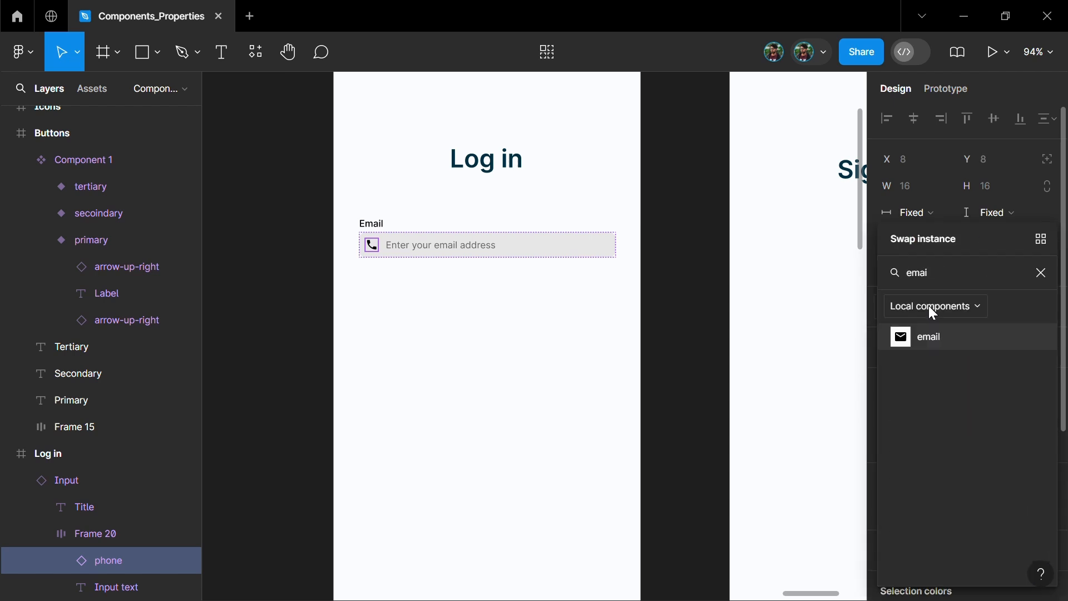
{"action": "left_click", "coordinate": [930, 336]}
{"action": "left_click", "coordinate": [503, 299]}
Duplicate the Email field below itself at Y 303, with Title-text "Password" and Input-text "Enter your password"
{"action": "left_click", "coordinate": [493, 241]}
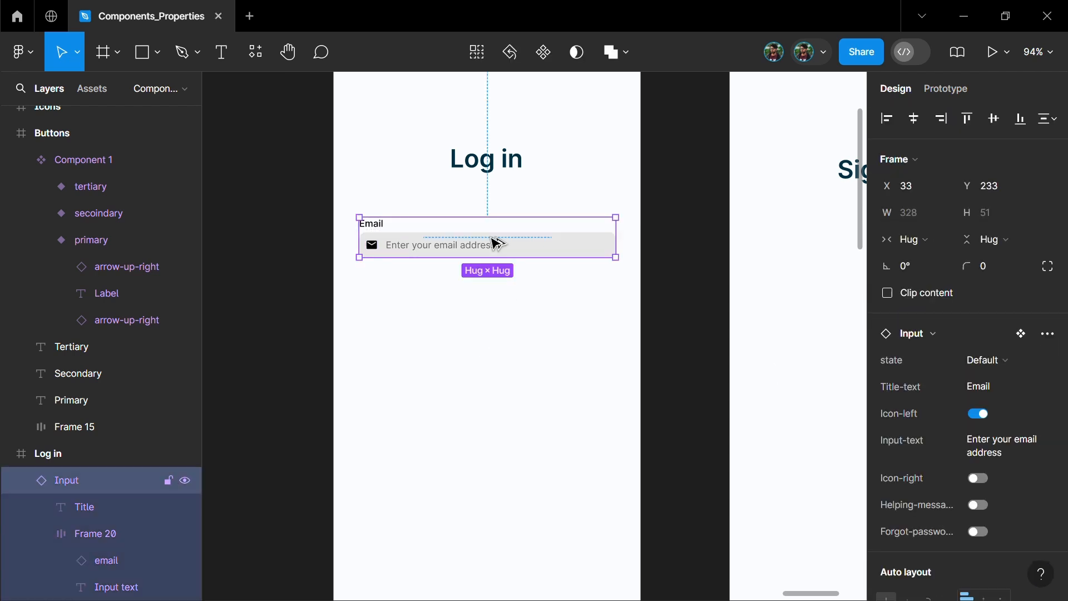
{"action": "left_click_drag", "start_coordinate": [493, 241], "coordinate": [497, 298], "text": "alt"}
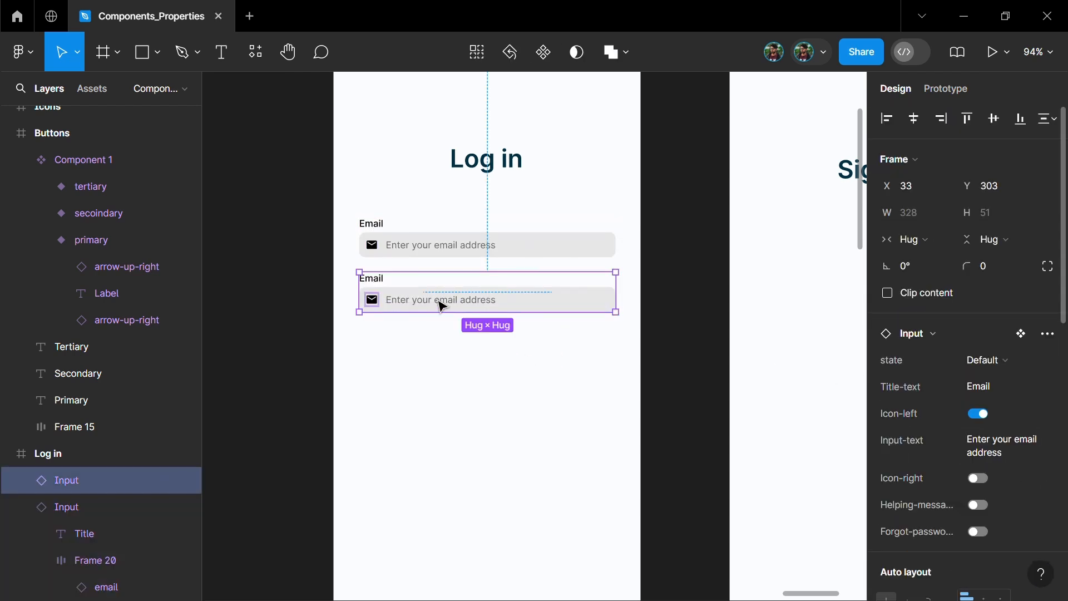
{"action": "left_click", "coordinate": [1002, 391]}
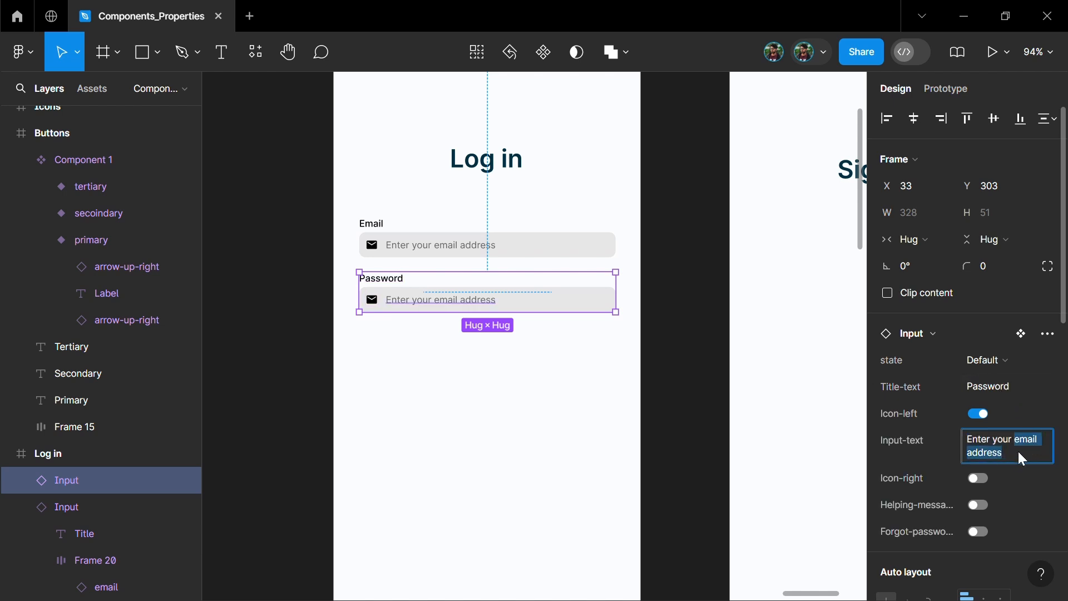
{"action": "type", "text": "password"}
{"action": "key", "text": "Return"}
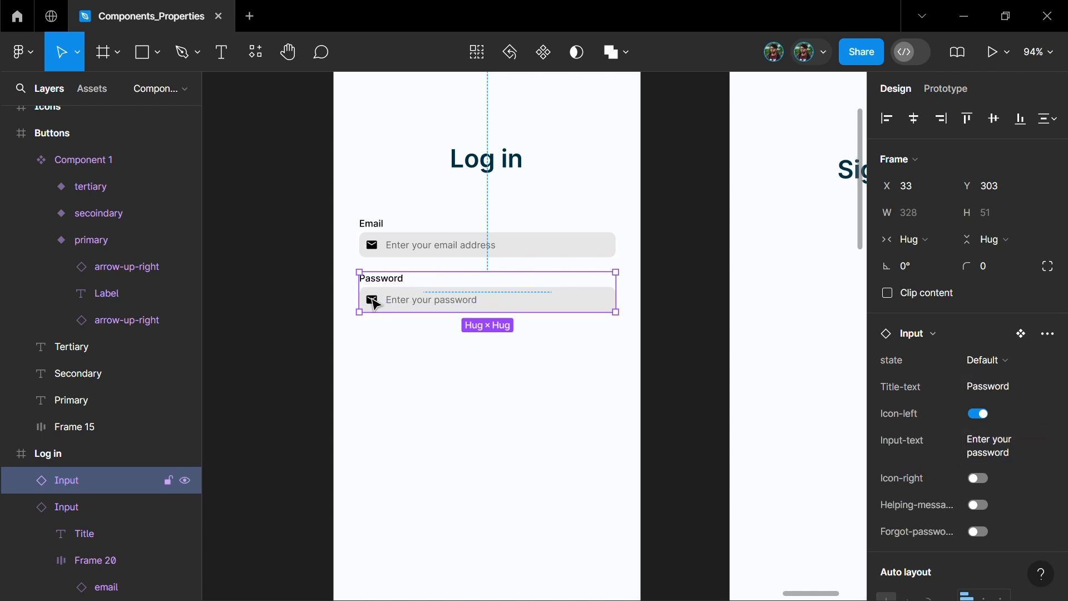
Swap the email icon in the Password field for the material-symbols:lock icon
{"action": "double_click", "coordinate": [375, 305]}
{"action": "left_click", "coordinate": [373, 300]}
{"action": "scroll", "coordinate": [942, 377], "scroll_direction": "down", "scroll_amount": 3}
{"action": "left_click", "coordinate": [938, 223]}
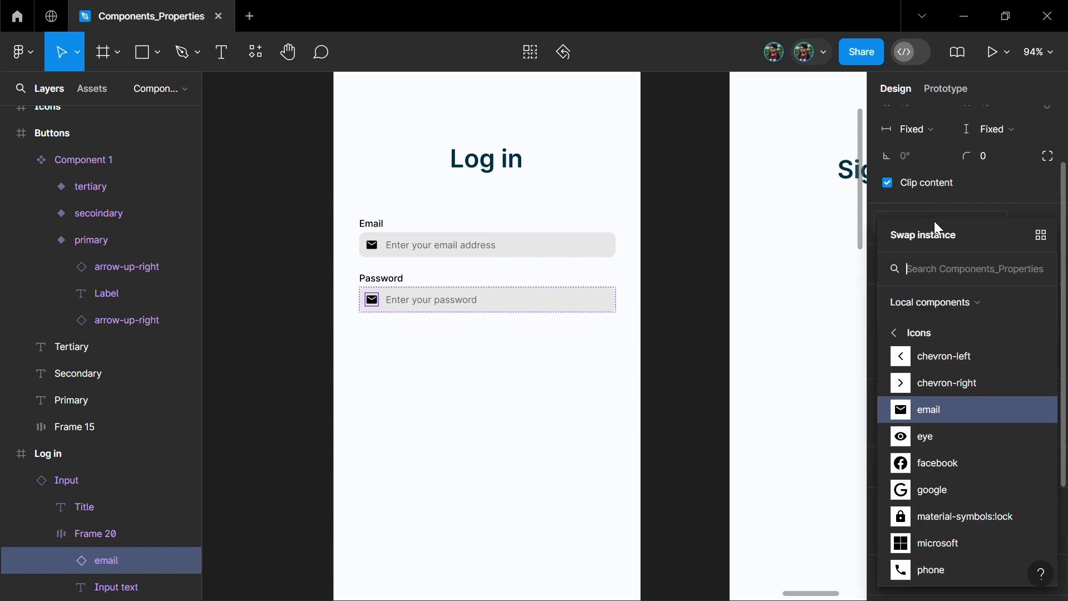
{"action": "type", "text": "pass"}
{"action": "key", "text": "BackSpace"}
{"action": "key", "text": "BackSpace"}
{"action": "key", "text": "BackSpace"}
{"action": "key", "text": "BackSpace"}
{"action": "type", "text": "loc"}
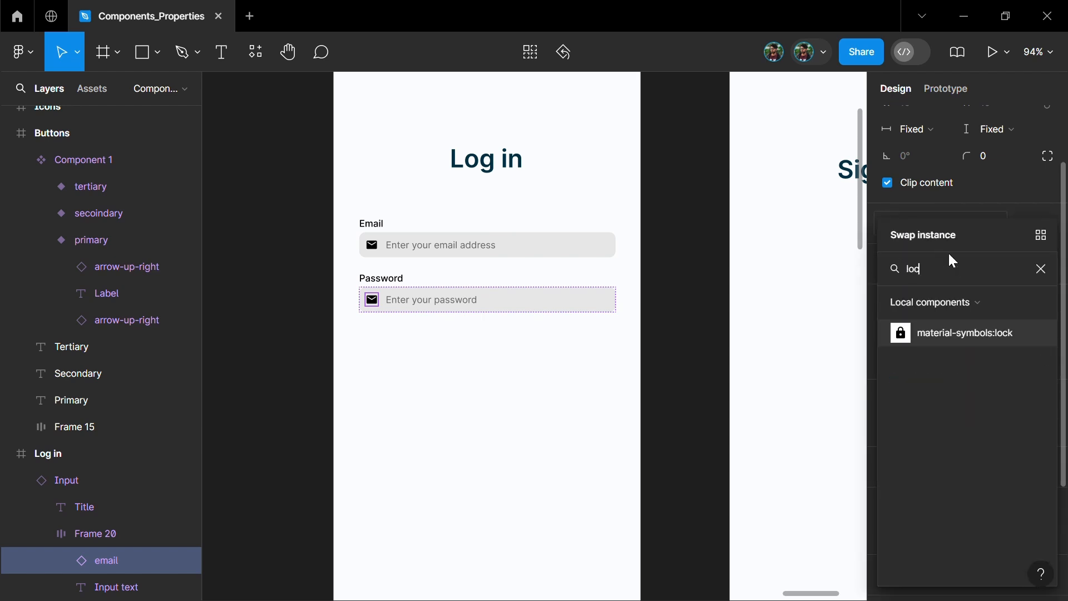
{"action": "left_click", "coordinate": [950, 335]}
{"action": "left_click", "coordinate": [475, 412]}
Turn on the Icon-right and Forgot-password properties of the Password field
{"action": "left_click", "coordinate": [562, 305]}
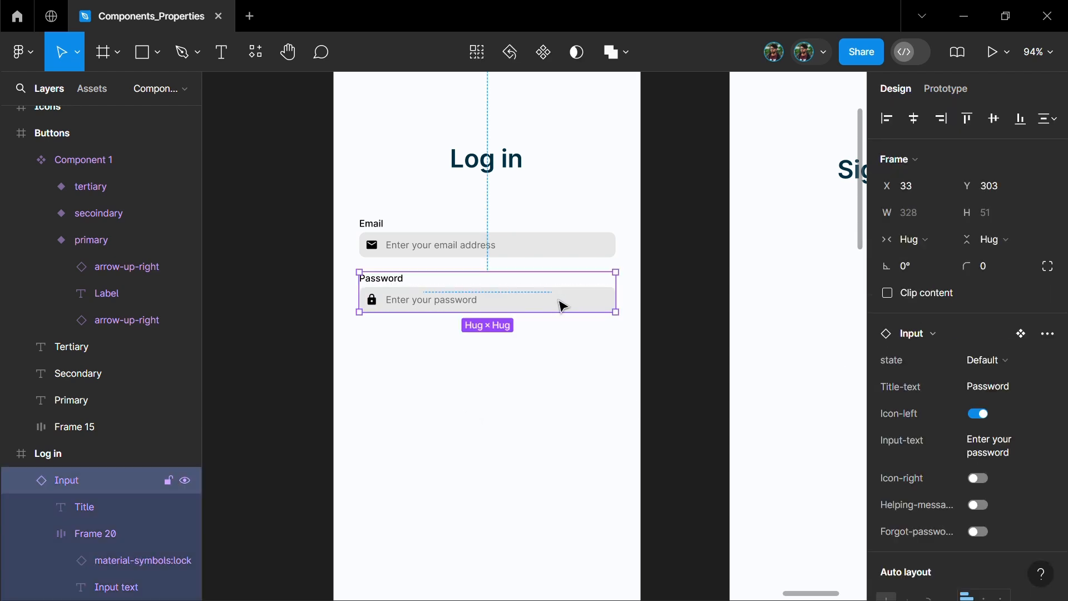
{"action": "left_click", "coordinate": [981, 477]}
{"action": "left_click", "coordinate": [538, 487]}
{"action": "left_click", "coordinate": [431, 295]}
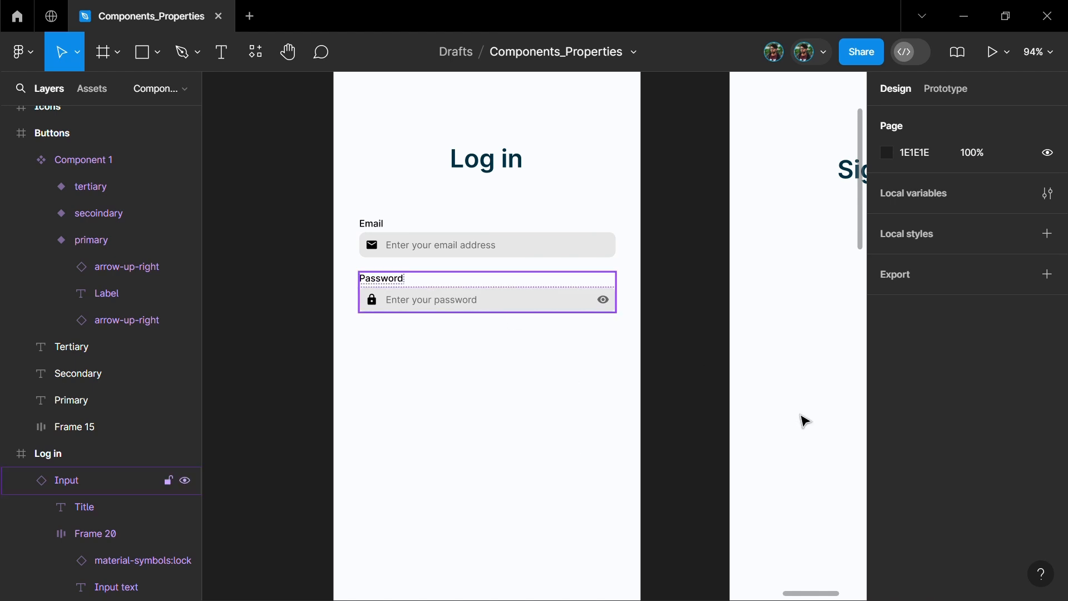
{"action": "scroll", "coordinate": [933, 443], "scroll_direction": "down", "scroll_amount": 1}
{"action": "left_click", "coordinate": [978, 448]}
{"action": "left_click", "coordinate": [470, 436]}
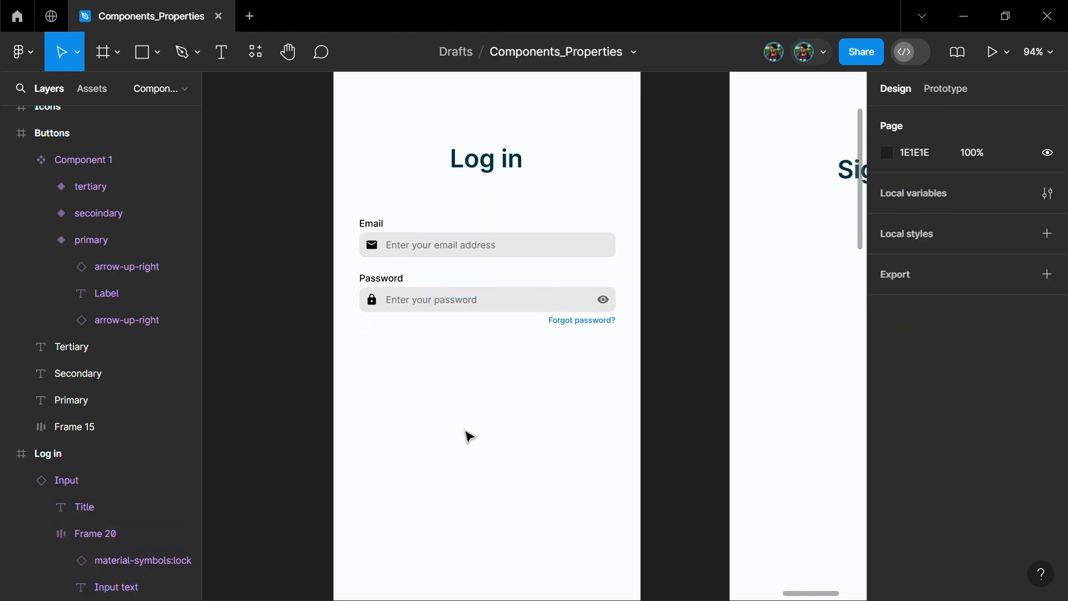
Insert a primary button instance from the local Buttons components into the Log in frame below the Password field
{"action": "key", "text": "shift+i"}
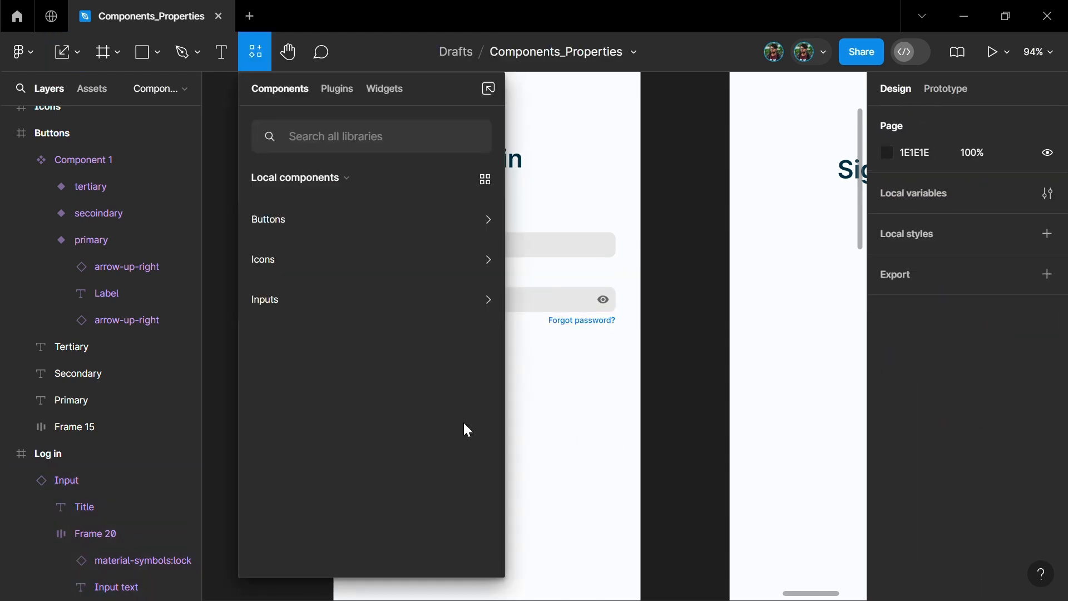
{"action": "left_click", "coordinate": [483, 223]}
{"action": "left_click_drag", "start_coordinate": [267, 257], "coordinate": [488, 392]}
{"action": "key", "text": "shift+2"}
Turn off the Icon-left and Icon-right properties of the new button
{"action": "scroll", "coordinate": [973, 289], "scroll_direction": "down", "scroll_amount": 3}
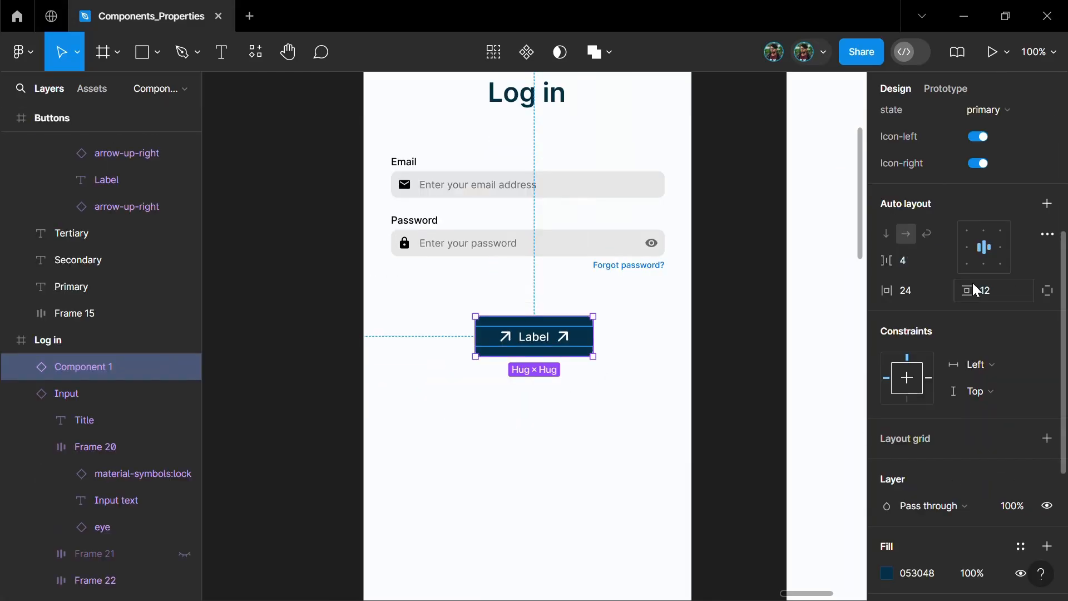
{"action": "scroll", "coordinate": [975, 295], "scroll_direction": "up", "scroll_amount": 2}
{"action": "left_click", "coordinate": [978, 304]}
{"action": "left_click", "coordinate": [978, 330]}
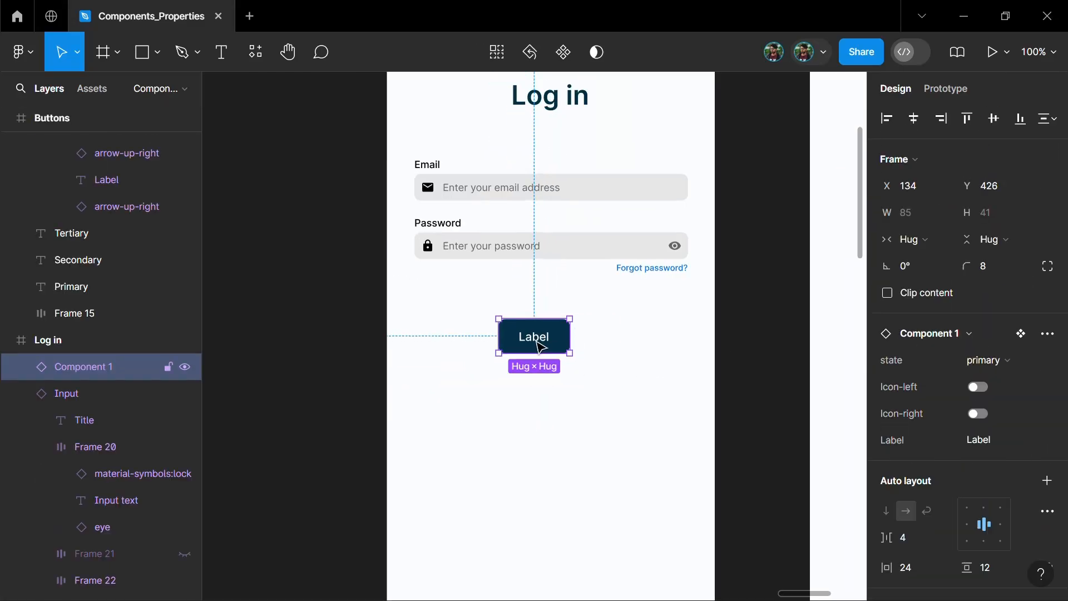
Set the Label property of the new primary button to "Log in"
{"action": "left_click", "coordinate": [616, 400]}
{"action": "left_click", "coordinate": [563, 343]}
{"action": "left_click", "coordinate": [989, 439]}
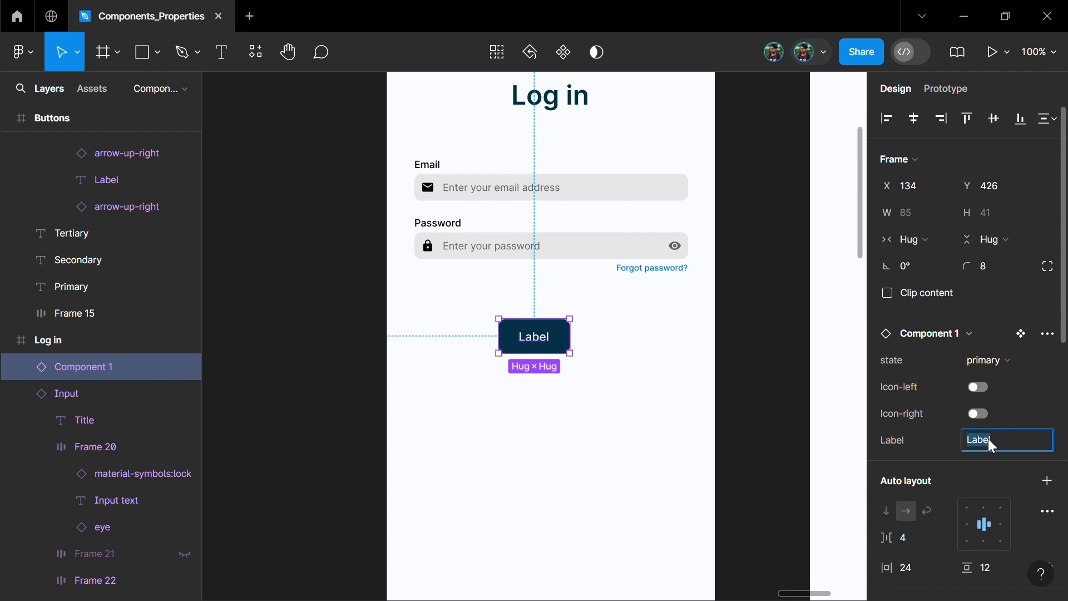
{"action": "type", "text": "Log in"}
{"action": "key", "text": "Return"}
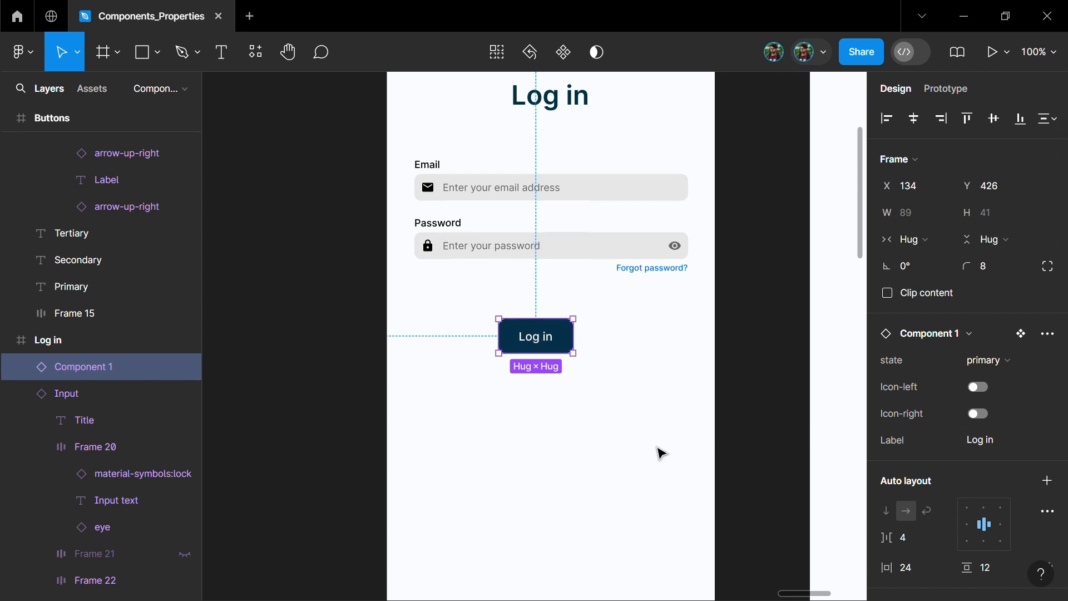
{"action": "left_click", "coordinate": [659, 448]}
Set the Log in button's width to 328, centre it horizontally in the frame and move it up closer to the Password field
{"action": "left_click", "coordinate": [564, 343]}
{"action": "left_click", "coordinate": [912, 212]}
{"action": "type", "text": "328"}
{"action": "key", "text": "Return"}
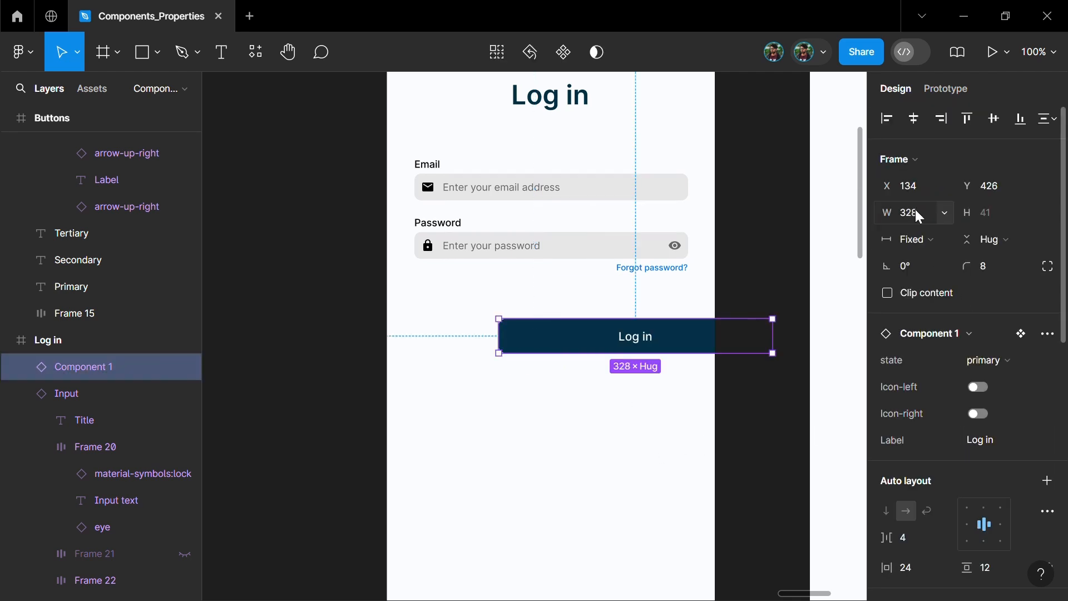
{"action": "left_click", "coordinate": [914, 118]}
{"action": "left_click_drag", "start_coordinate": [596, 336], "coordinate": [595, 306]}
{"action": "scroll", "coordinate": [581, 486], "scroll_direction": "down", "scroll_amount": 2}
{"action": "scroll", "coordinate": [557, 473], "scroll_direction": "right", "scroll_amount": 1}
{"action": "left_click", "coordinate": [540, 465]}
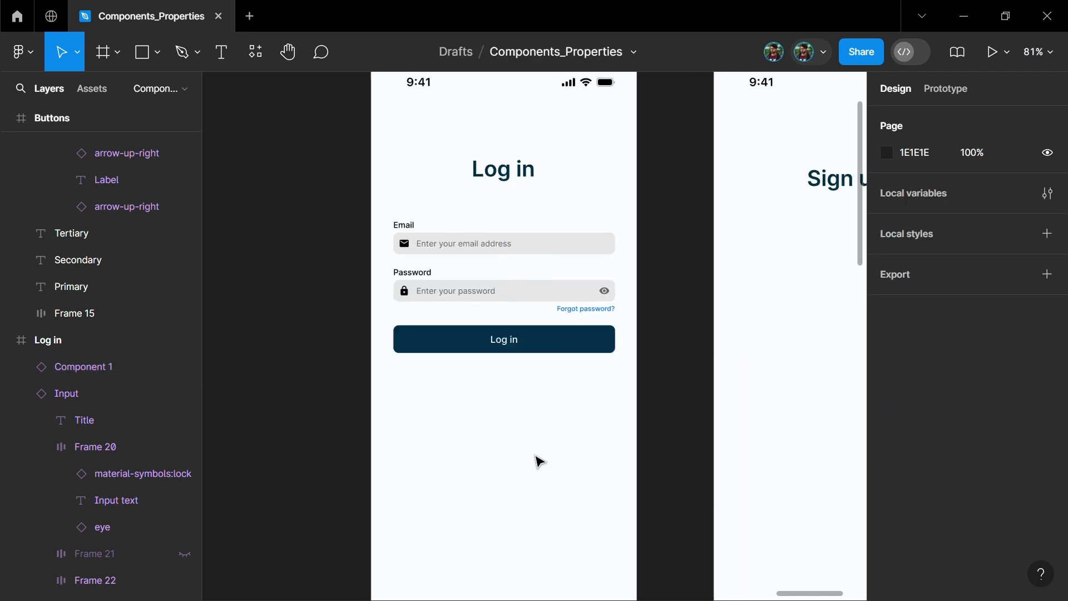
Add the text "OR" below the Log in button
{"action": "scroll", "coordinate": [536, 454], "scroll_direction": "down", "scroll_amount": 1}
{"action": "key", "text": "t"}
{"action": "left_click", "coordinate": [495, 366]}
{"action": "scroll", "coordinate": [518, 398], "scroll_direction": "up", "scroll_amount": 2}
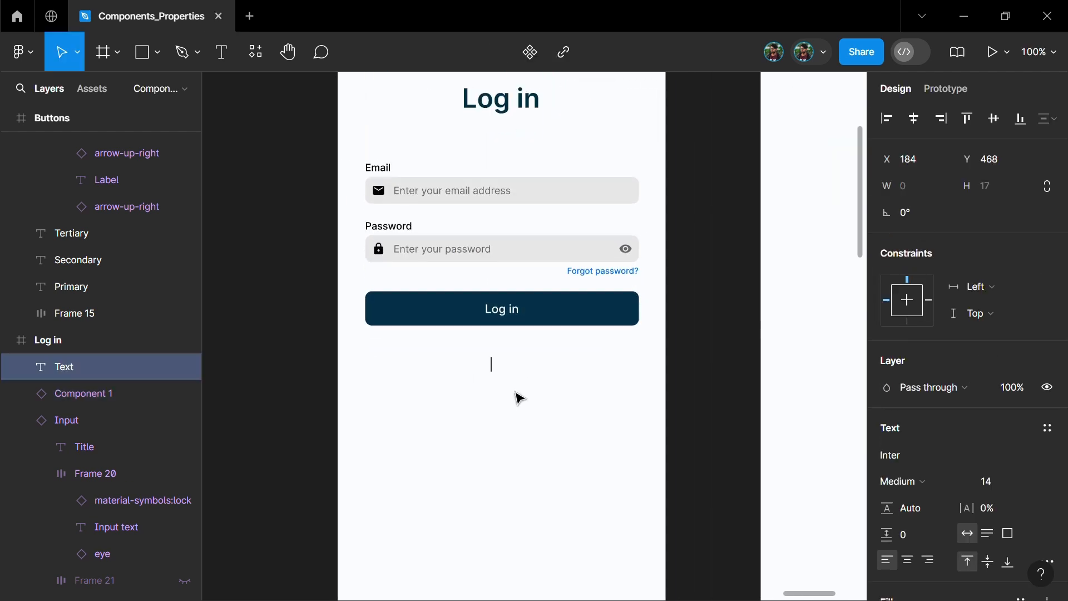
{"action": "key", "text": "Escape"}
Lighten the OR text's fill to grey 666666
{"action": "scroll", "coordinate": [942, 477], "scroll_direction": "down", "scroll_amount": 4}
{"action": "left_click", "coordinate": [887, 416]}
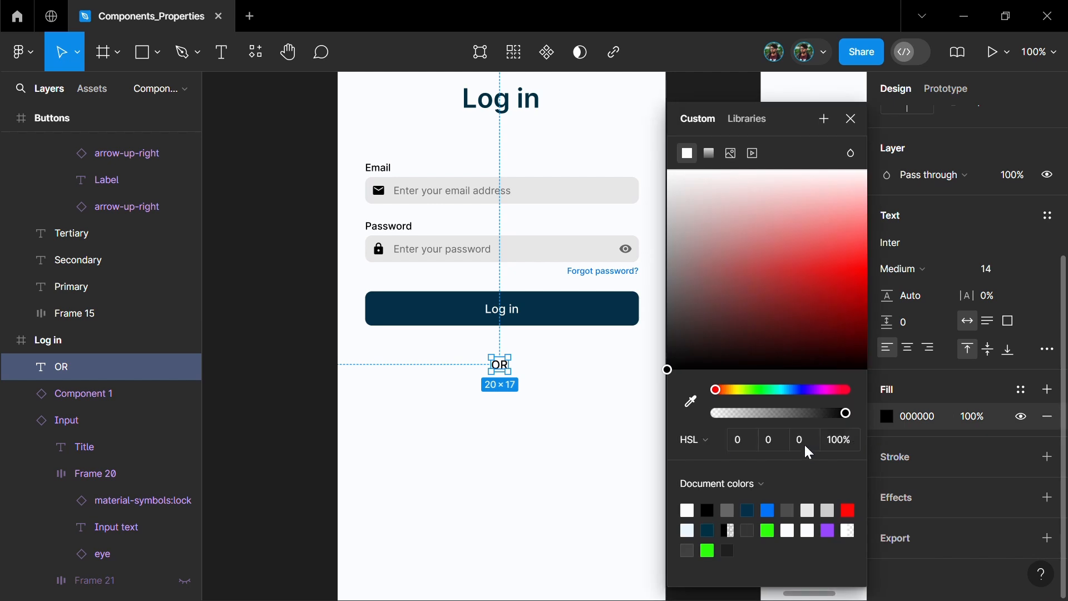
{"action": "key", "text": "shift+Up"}
{"action": "key", "text": "shift+Up"}
{"action": "key", "text": "shift+Up"}
{"action": "key", "text": "shift+Up"}
{"action": "key", "text": "Return"}
{"action": "left_click", "coordinate": [851, 119]}
{"action": "scroll", "coordinate": [469, 451], "scroll_direction": "down", "scroll_amount": 1}
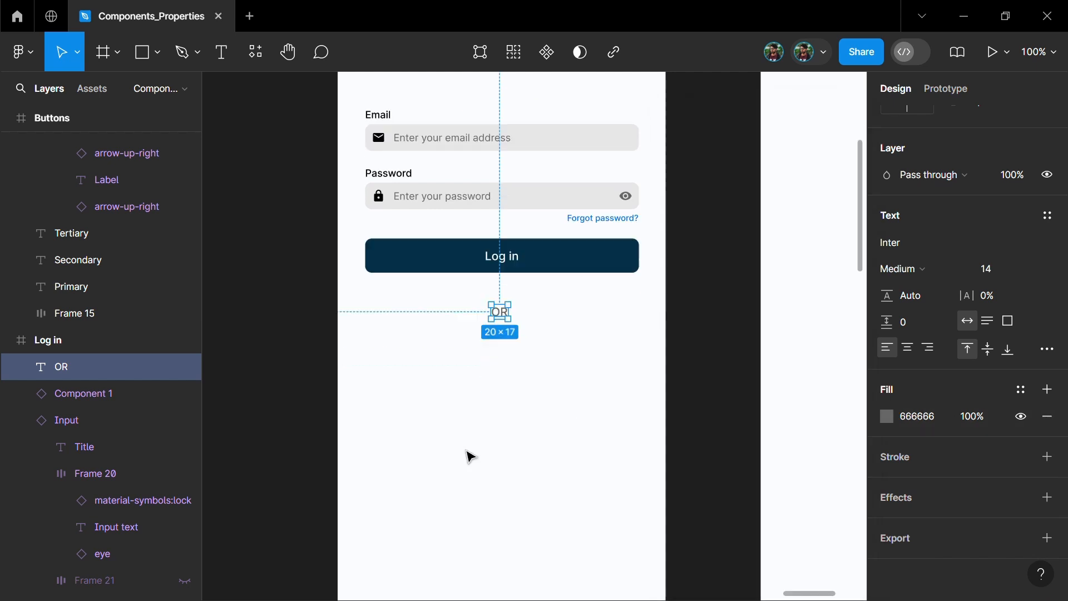
{"action": "key", "text": "Escape"}
Duplicate the Log in button below the OR text and switch the copy's state to tertiary
{"action": "left_click_drag", "start_coordinate": [575, 270], "coordinate": [573, 381]}
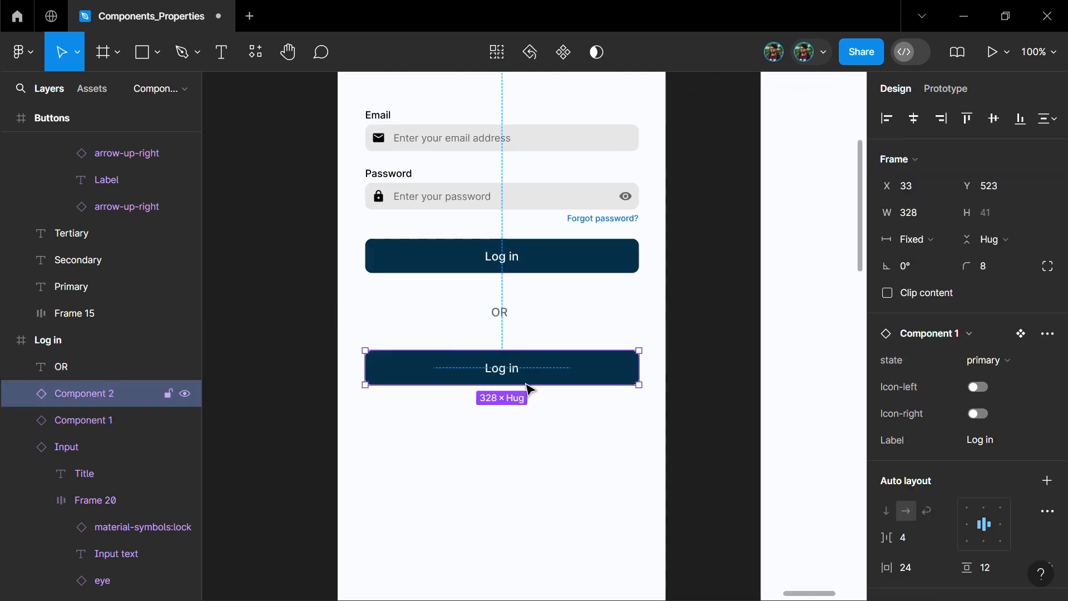
{"action": "left_click", "coordinate": [984, 361]}
{"action": "left_click", "coordinate": [954, 404]}
{"action": "double_click", "coordinate": [502, 369]}
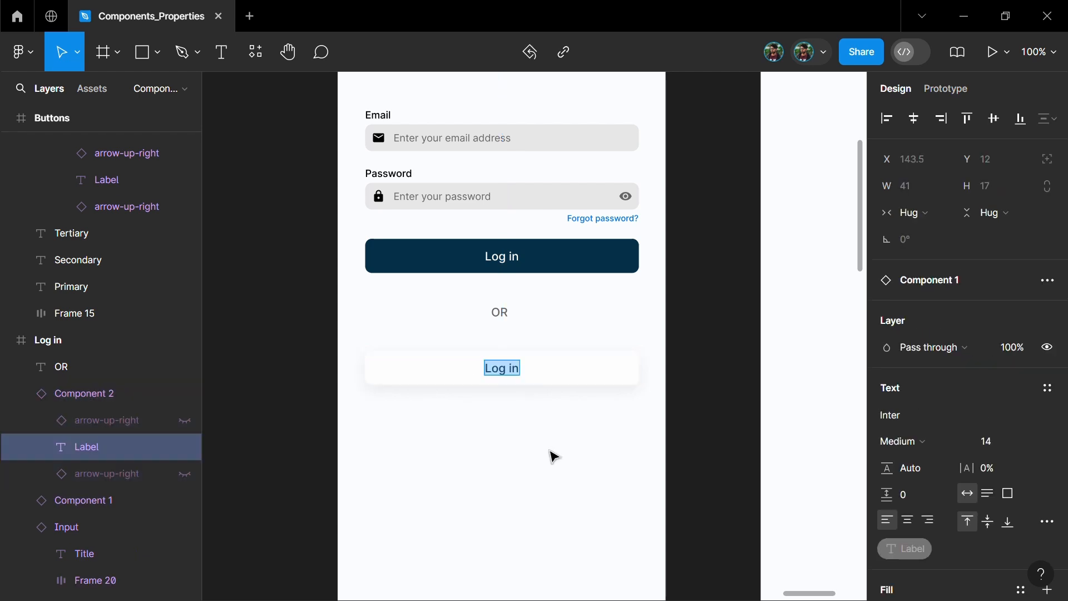
Turn on the tertiary button's Icon-left property and swap the arrow-up-right icon for the google icon
{"action": "left_click", "coordinate": [594, 374]}
{"action": "left_click", "coordinate": [978, 387]}
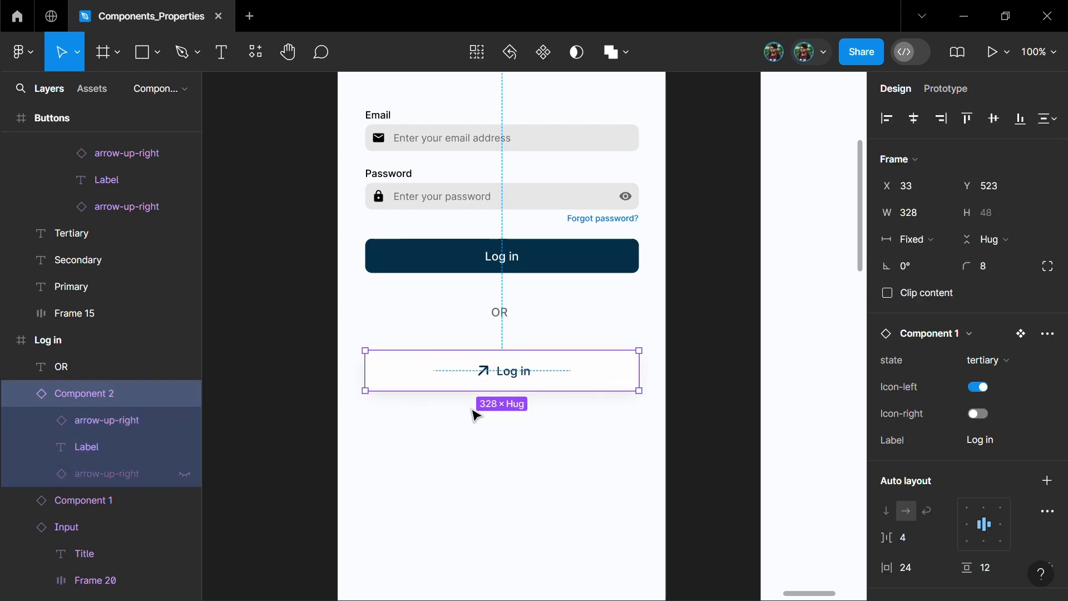
{"action": "left_click", "coordinate": [484, 379]}
{"action": "left_click", "coordinate": [953, 306]}
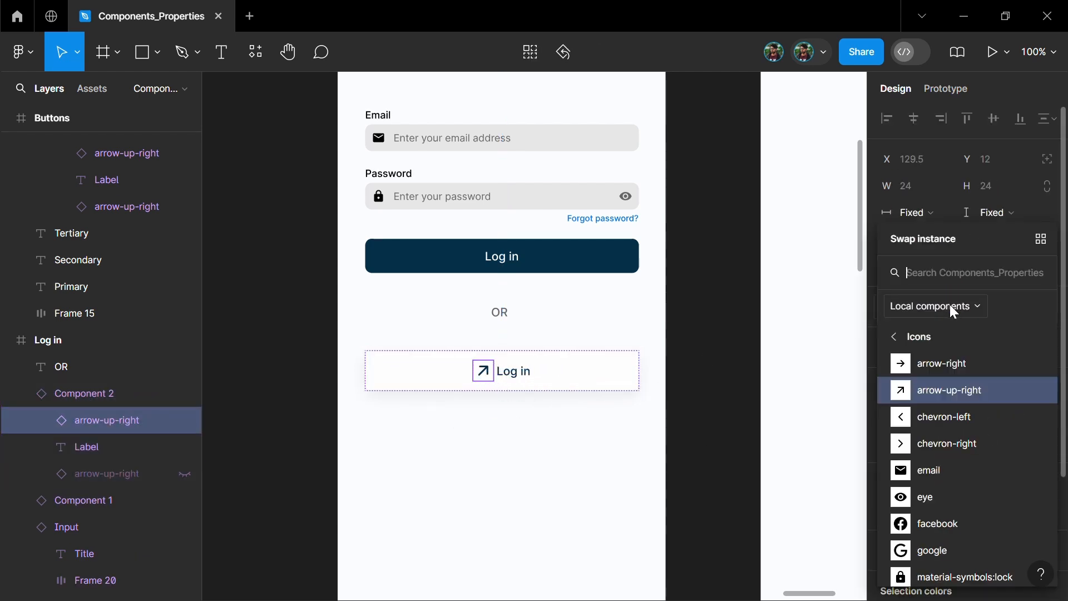
{"action": "type", "text": "goo"}
{"action": "left_click", "coordinate": [928, 336]}
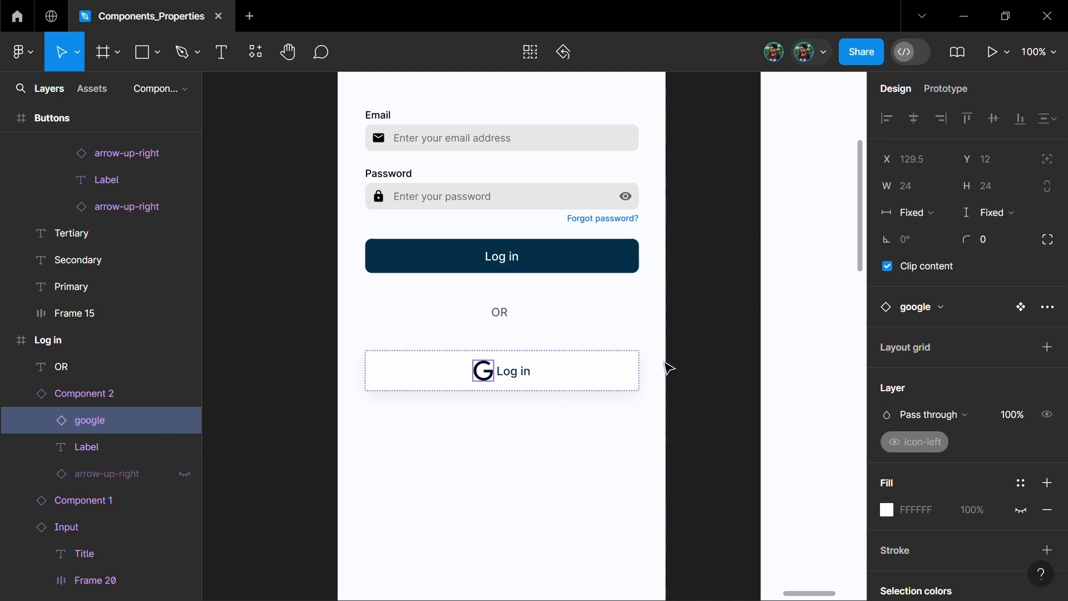
Set the tertiary button's Label property to "Continue with google"
{"action": "key", "text": "Escape"}
{"action": "left_click", "coordinate": [993, 441]}
{"action": "type", "text": "Continue "}
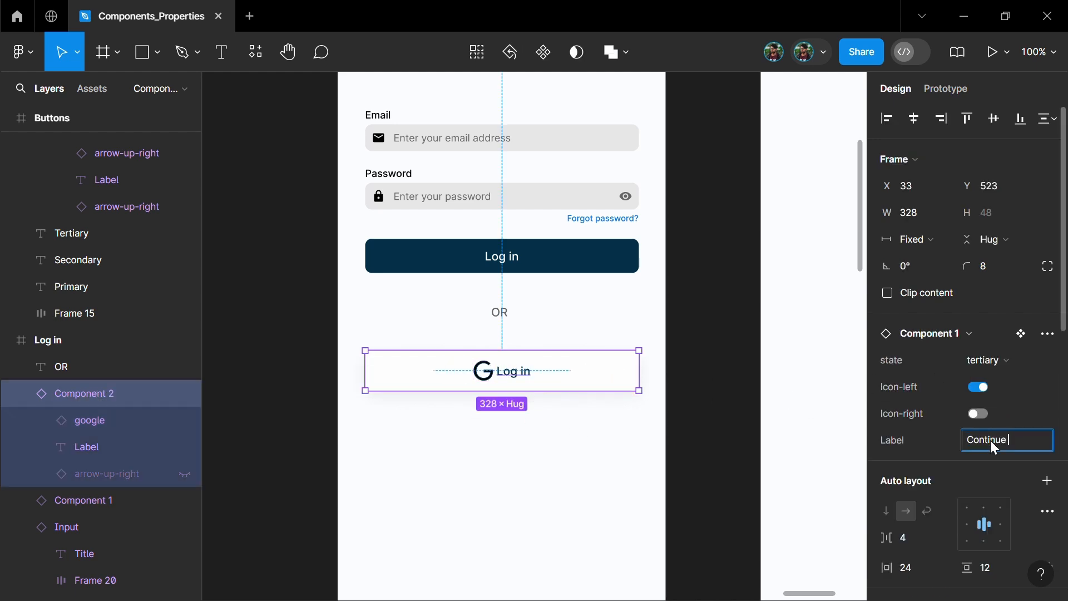
{"action": "type", "text": "with google"}
{"action": "key", "text": "Return"}
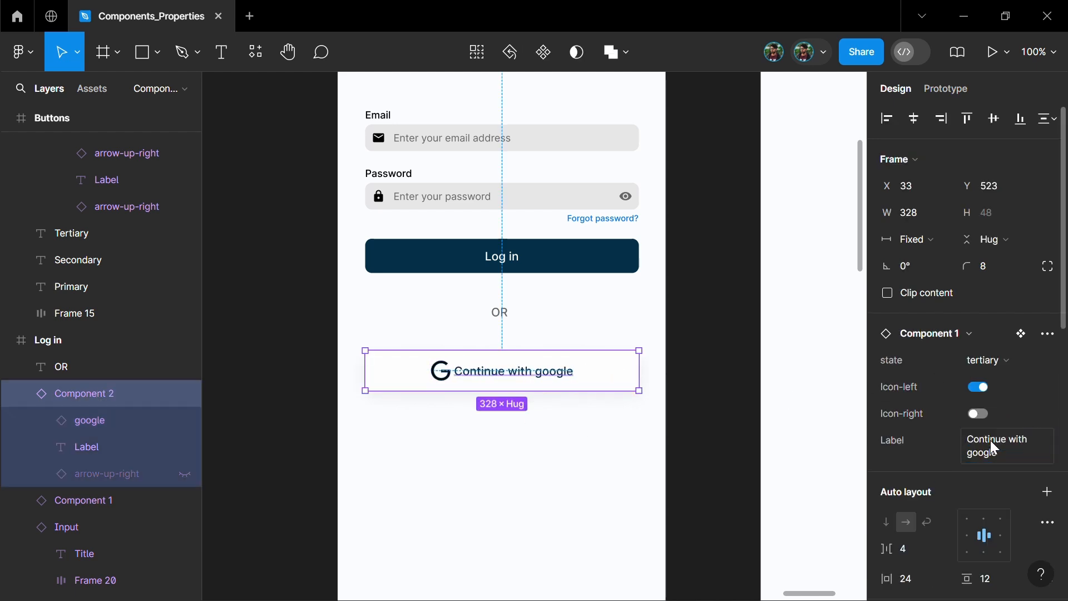
{"action": "left_click", "coordinate": [495, 500]}
Duplicate the google button 12 px below itself and swap the copy's icon for the facebook icon
{"action": "scroll", "coordinate": [516, 472], "scroll_direction": "down", "scroll_amount": 1}
{"action": "left_click_drag", "start_coordinate": [552, 306], "coordinate": [548, 354], "text": "alt"}
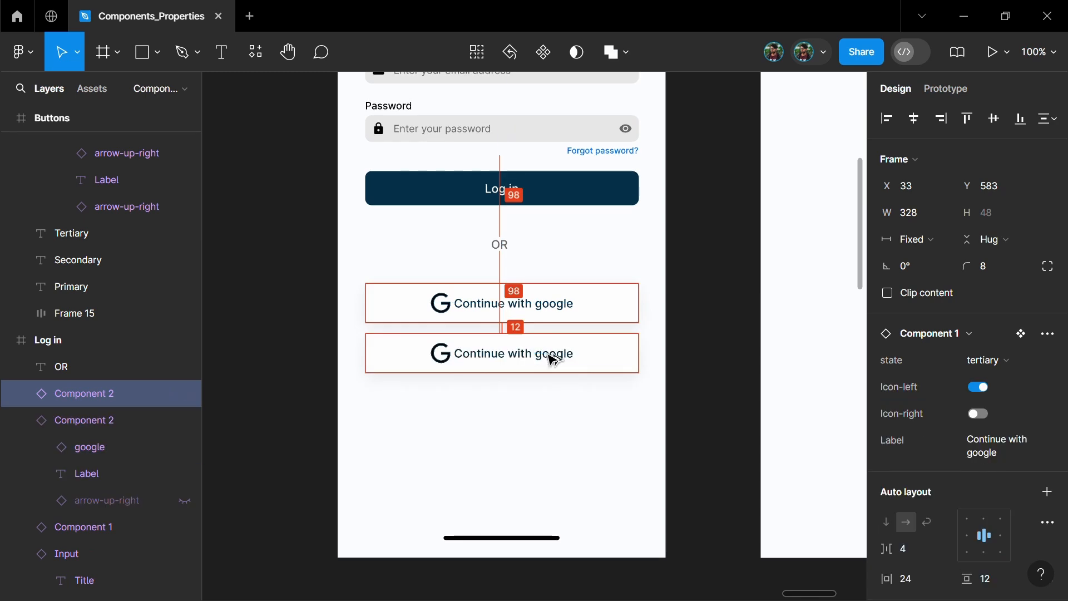
{"action": "double_click", "coordinate": [440, 354]}
{"action": "left_click", "coordinate": [941, 307]}
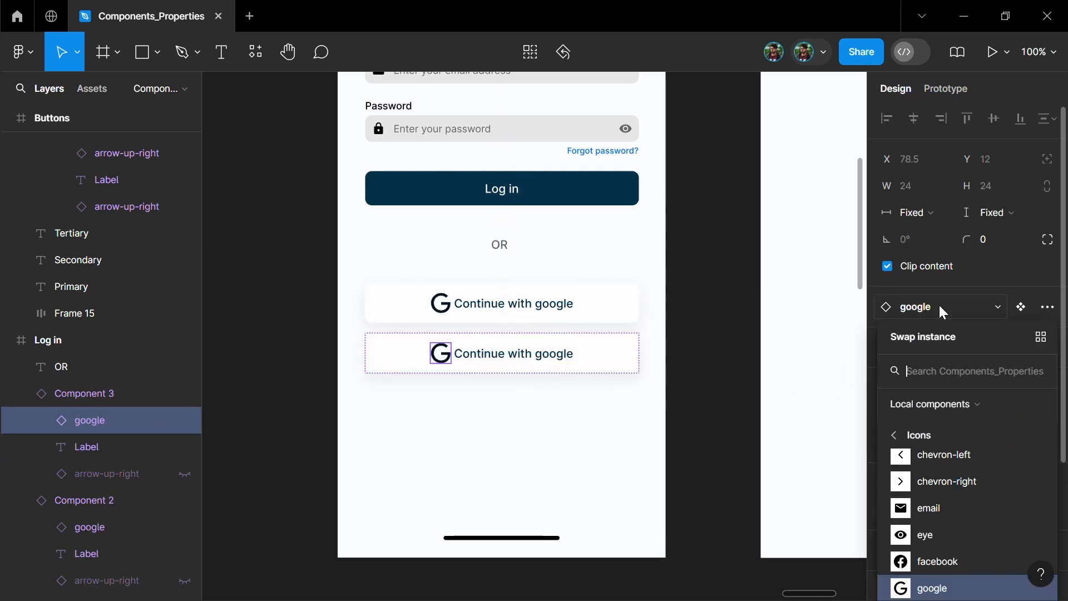
{"action": "type", "text": "faceb"}
{"action": "left_click", "coordinate": [914, 337]}
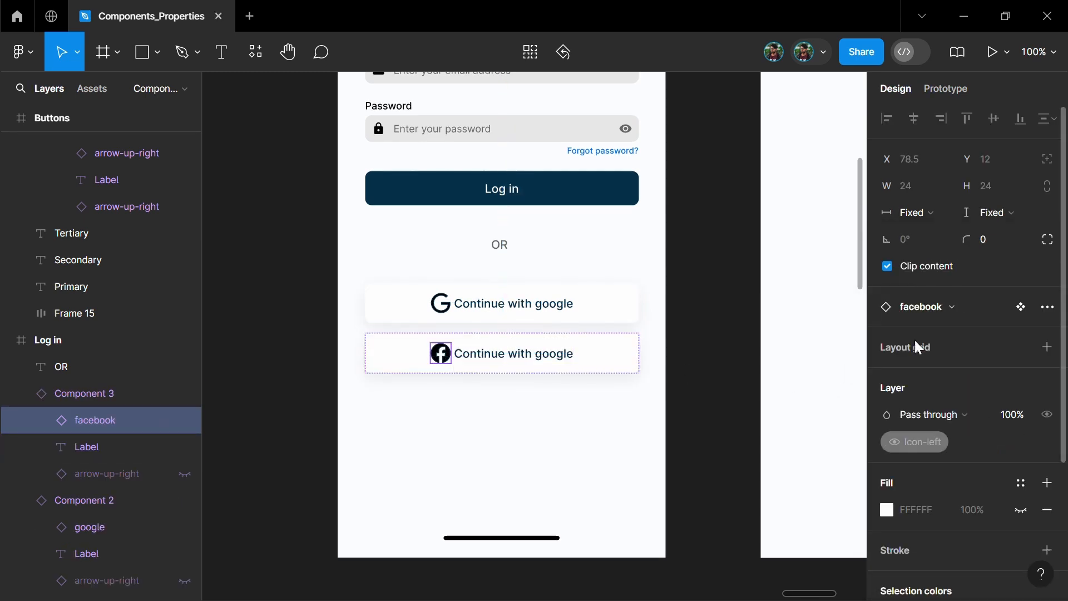
Change the second tertiary button's label to "Continue with facebook"
{"action": "left_click", "coordinate": [566, 356]}
{"action": "scroll", "coordinate": [956, 419], "scroll_direction": "down", "scroll_amount": 2}
{"action": "scroll", "coordinate": [955, 418], "scroll_direction": "up", "scroll_amount": 2}
{"action": "left_click", "coordinate": [617, 365]}
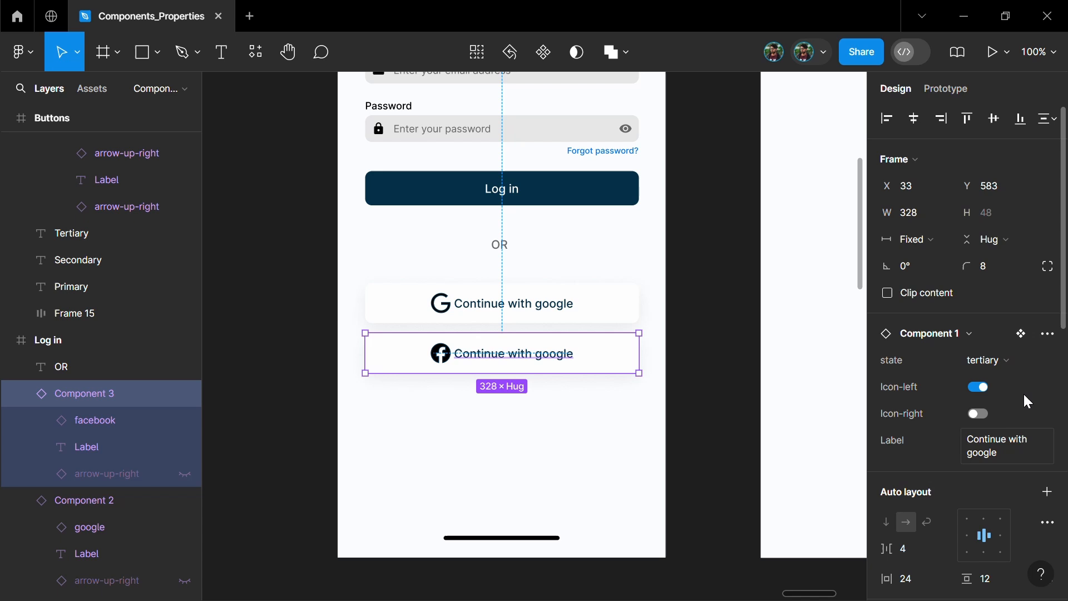
{"action": "double_click", "coordinate": [982, 452]}
{"action": "type", "text": "facebook"}
{"action": "key", "text": "Return"}
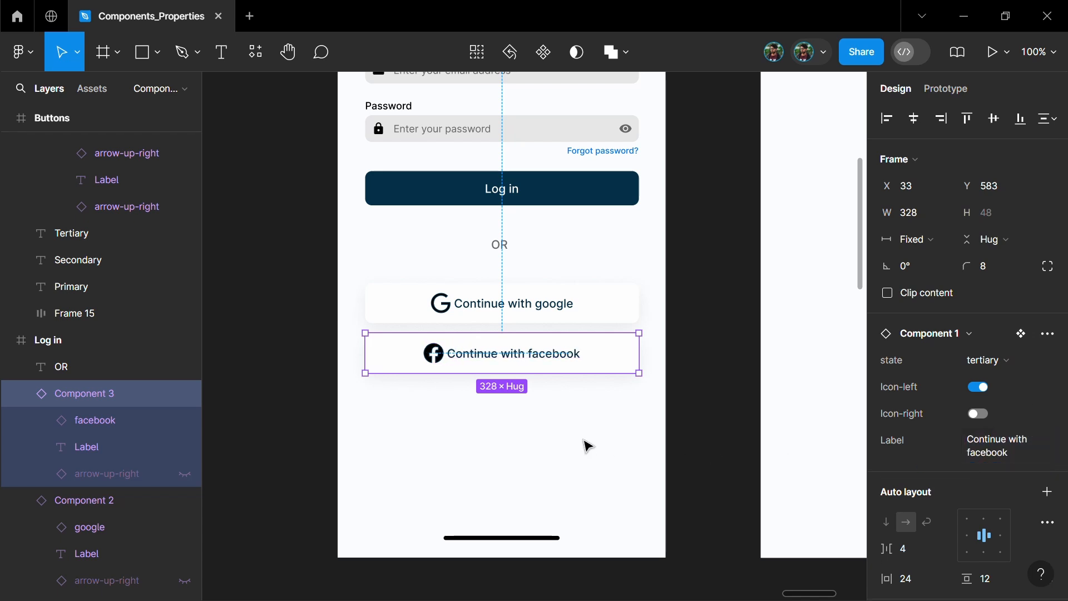
{"action": "left_click", "coordinate": [589, 447]}
Duplicate the facebook button below itself and swap the copy's icon for the microsoft icon
{"action": "left_click", "coordinate": [626, 363]}
{"action": "key", "text": "ctrl+d"}
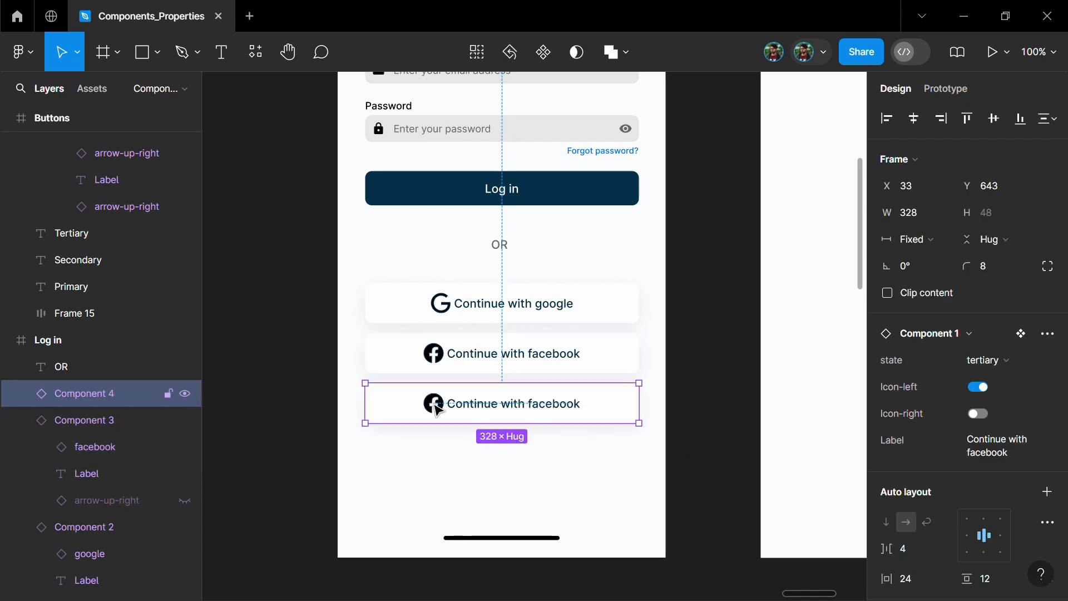
{"action": "double_click", "coordinate": [438, 410]}
{"action": "left_click", "coordinate": [931, 303]}
{"action": "type", "text": "mic"}
{"action": "left_click", "coordinate": [922, 334]}
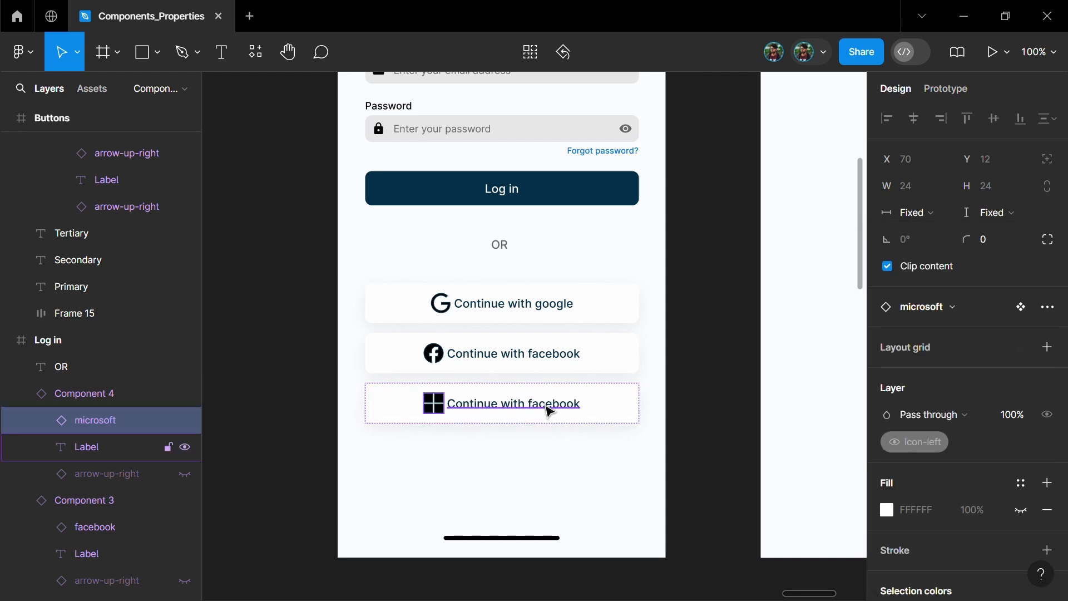
Change the third tertiary button's label to "Continue with microsoft"
{"action": "left_click", "coordinate": [549, 412]}
{"action": "key", "text": "Escape"}
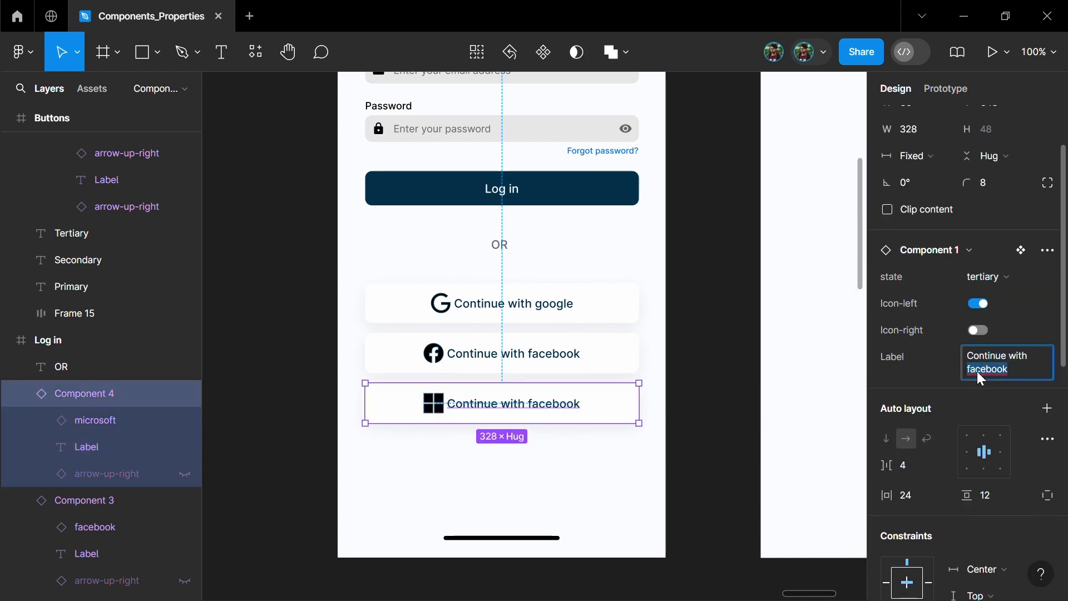
{"action": "type", "text": "micr"}
{"action": "key", "text": "Return"}
{"action": "left_click", "coordinate": [584, 470]}
{"action": "scroll", "coordinate": [512, 379], "scroll_direction": "down", "scroll_amount": 1}
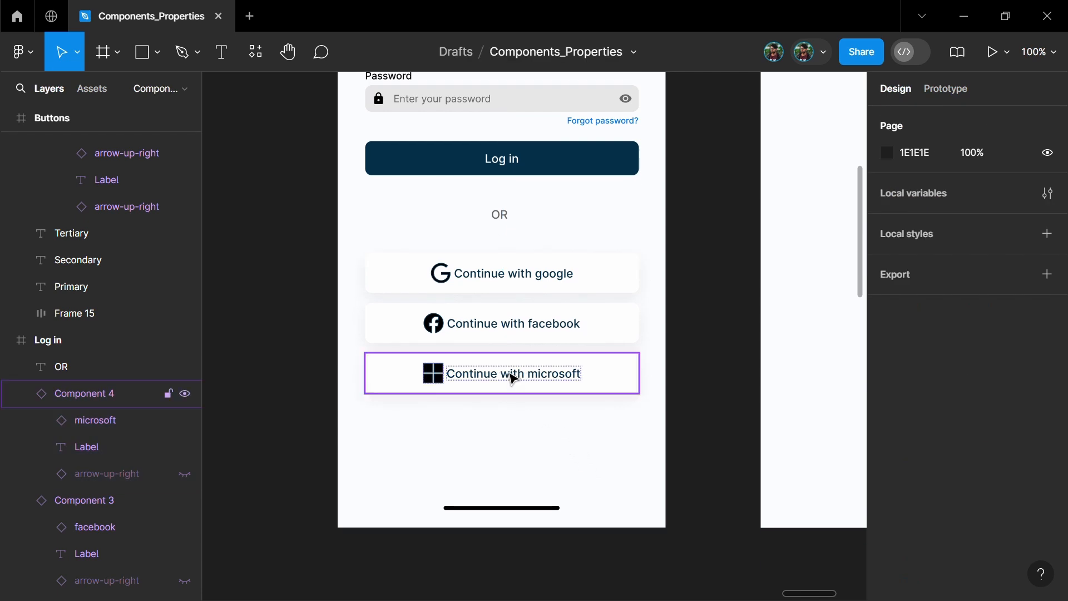
Wrap the google, facebook and microsoft buttons in a vertical auto layout with 16 spacing
{"action": "left_click", "coordinate": [510, 373]}
{"action": "left_click", "coordinate": [535, 323], "text": "shift"}
{"action": "left_click", "coordinate": [560, 265], "text": "shift"}
{"action": "key", "text": "shift+a"}
{"action": "left_click", "coordinate": [922, 395]}
{"action": "type", "text": "16"}
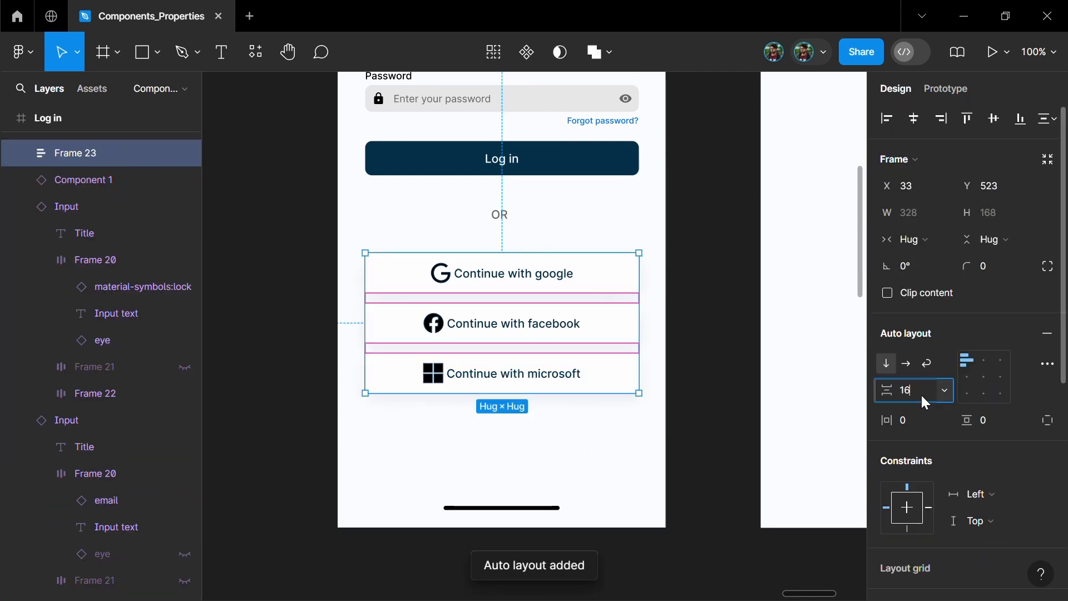
{"action": "key", "text": "Return"}
Wrap the Email field, Password field and Log in button in a vertical auto layout with 16 spacing
{"action": "scroll", "coordinate": [573, 410], "scroll_direction": "up", "scroll_amount": 6}
{"action": "left_click", "coordinate": [512, 223]}
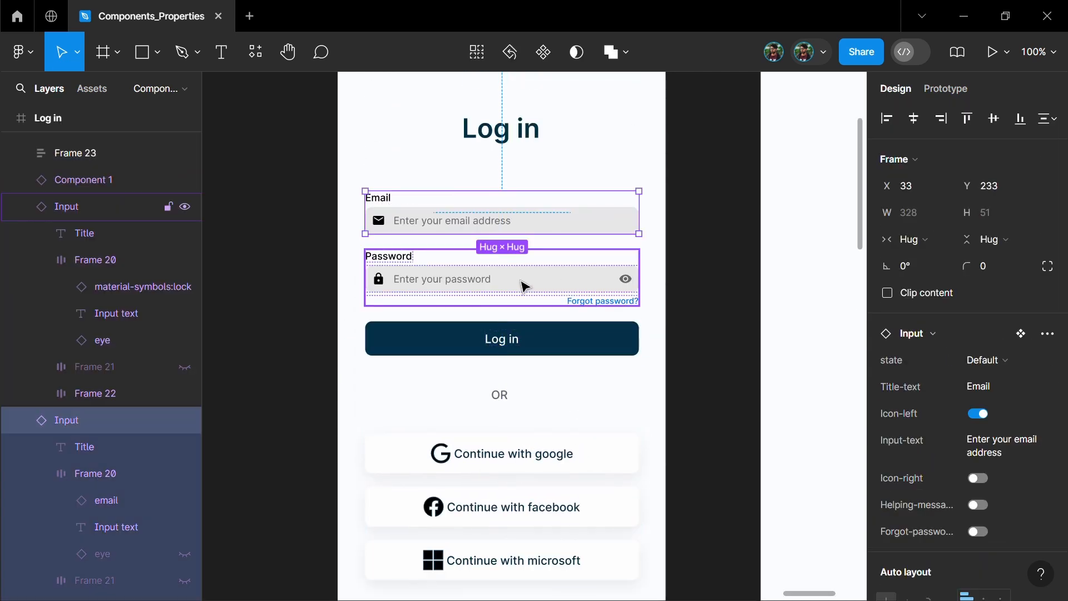
{"action": "left_click", "coordinate": [525, 286], "text": "shift"}
{"action": "left_click", "coordinate": [559, 328], "text": "shift"}
{"action": "key", "text": "shift+a"}
{"action": "left_click", "coordinate": [918, 392]}
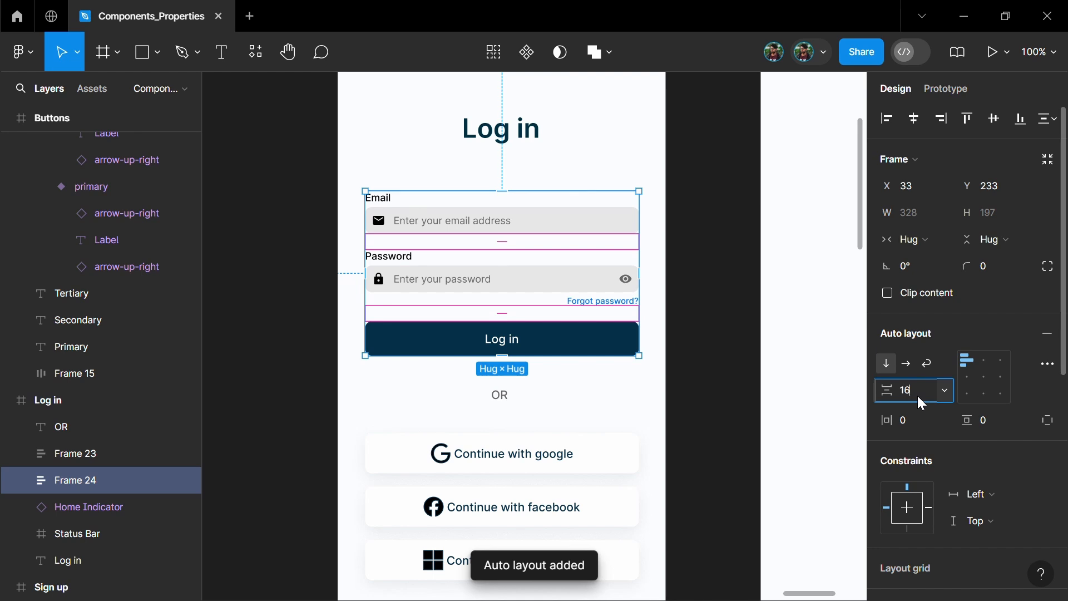
{"action": "type", "text": "16"}
{"action": "key", "text": "Return"}
Space the form group, OR text and social buttons group evenly at 32 and wrap them in an auto layout
{"action": "scroll", "coordinate": [509, 278], "scroll_direction": "down", "scroll_amount": 1}
{"action": "left_click", "coordinate": [497, 385], "text": "shift"}
{"action": "left_click", "coordinate": [509, 436], "text": "shift"}
{"action": "scroll", "coordinate": [526, 239], "scroll_direction": "down", "scroll_amount": 5}
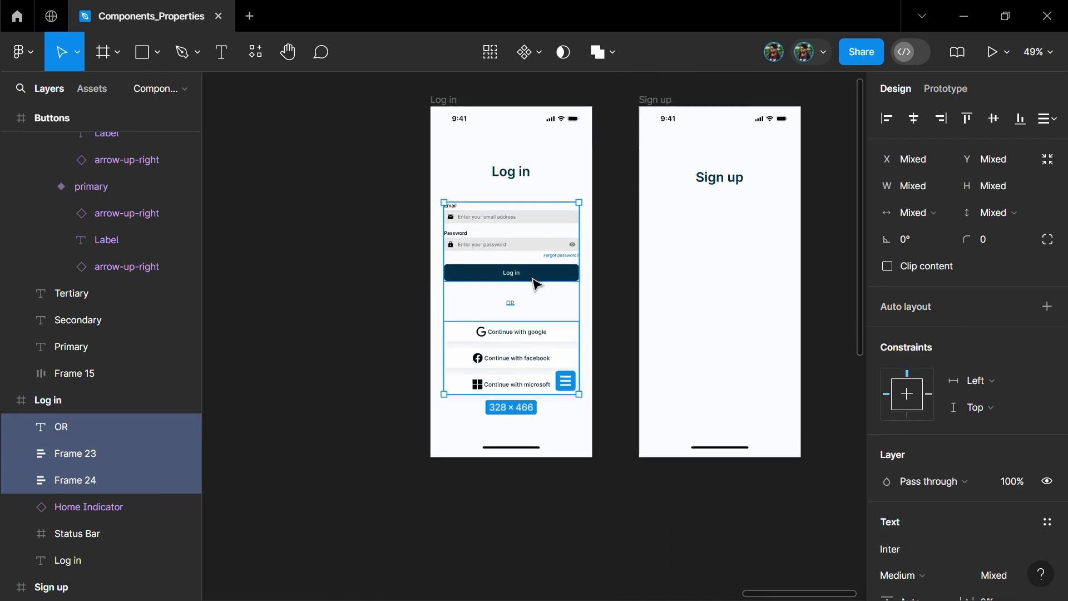
{"action": "scroll", "coordinate": [554, 309], "scroll_direction": "up", "scroll_amount": 3}
{"action": "left_click", "coordinate": [555, 307]}
{"action": "left_click", "coordinate": [518, 260]}
{"action": "left_click", "coordinate": [490, 301], "text": "shift"}
{"action": "left_click", "coordinate": [526, 381], "text": "shift"}
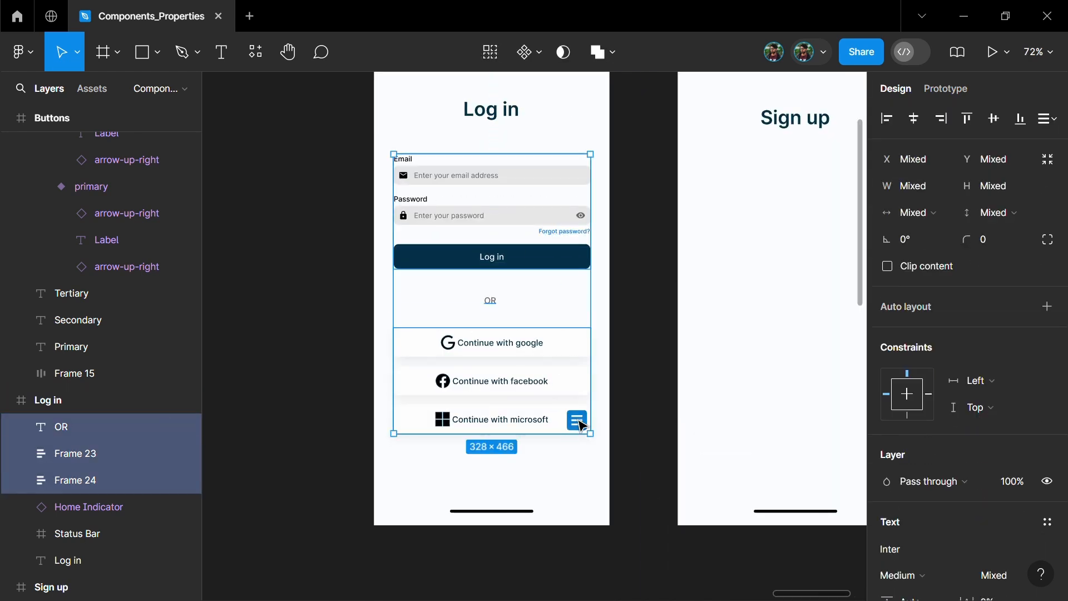
{"action": "left_click", "coordinate": [579, 422]}
{"action": "left_click", "coordinate": [920, 289]}
{"action": "type", "text": "32"}
{"action": "key", "text": "Return"}
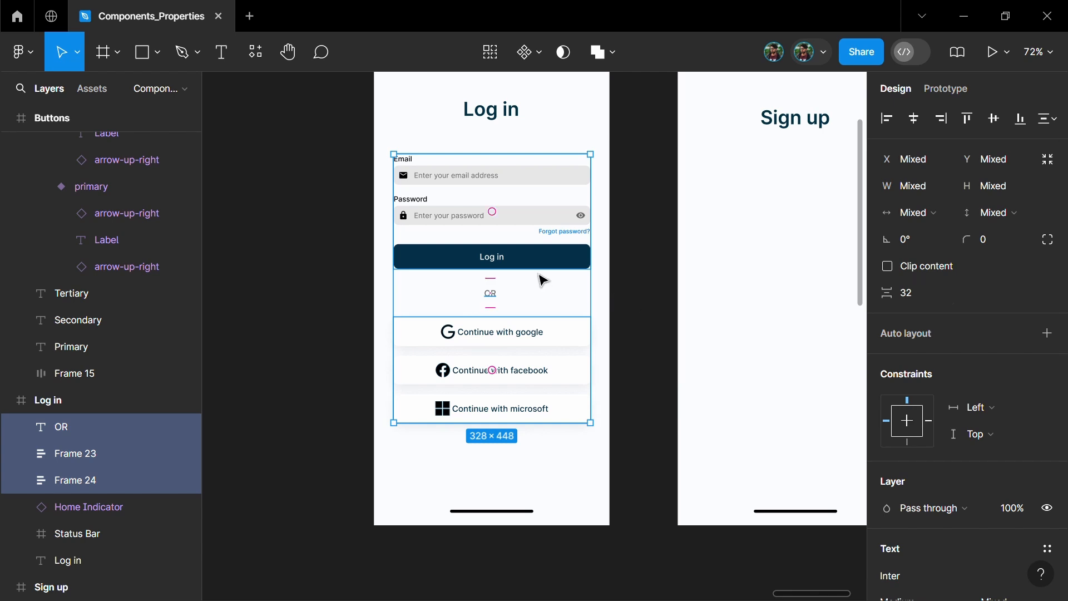
{"action": "scroll", "coordinate": [543, 280], "scroll_direction": "down", "scroll_amount": 2}
{"action": "key", "text": "shift+a"}
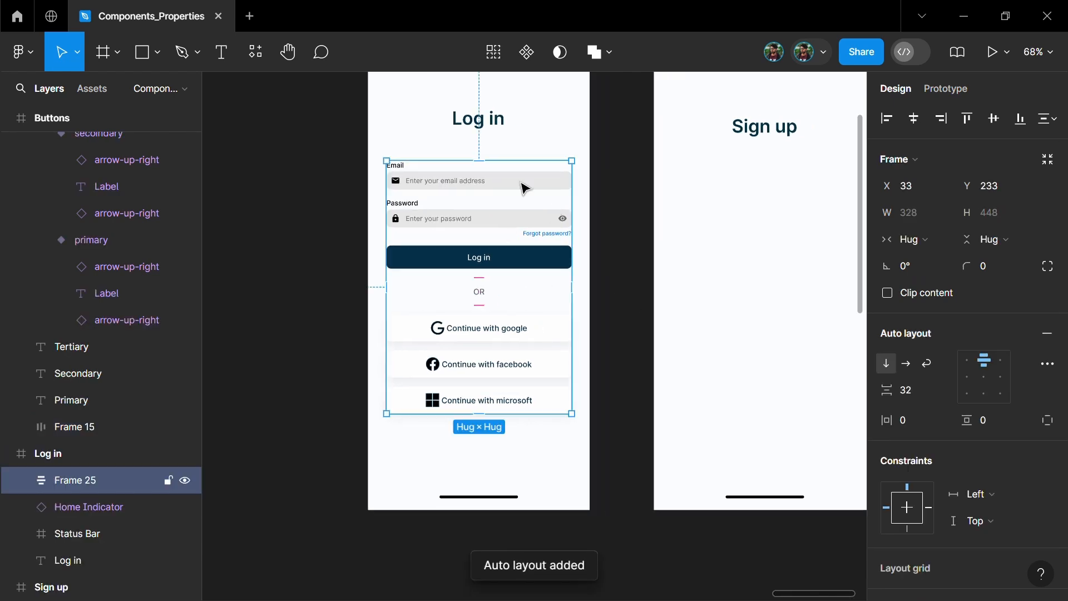
Set 24 spacing between the Log in title and the form content, and wrap both in an auto layout
{"action": "left_click", "coordinate": [488, 126], "text": "shift"}
{"action": "left_click", "coordinate": [921, 298]}
{"action": "type", "text": "3"}
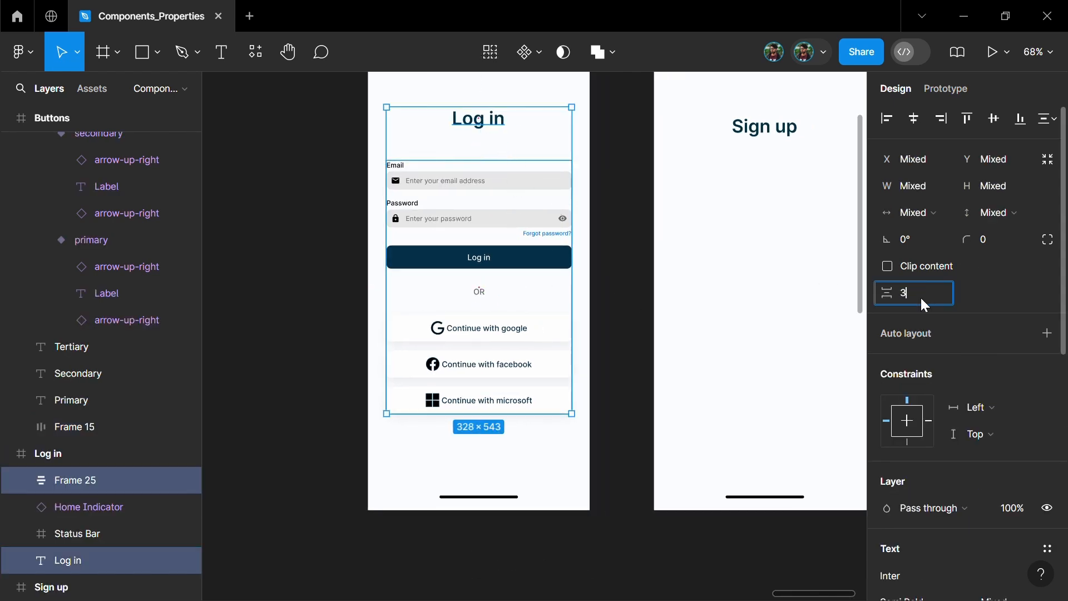
{"action": "type", "text": "4"}
{"action": "key", "text": "Return"}
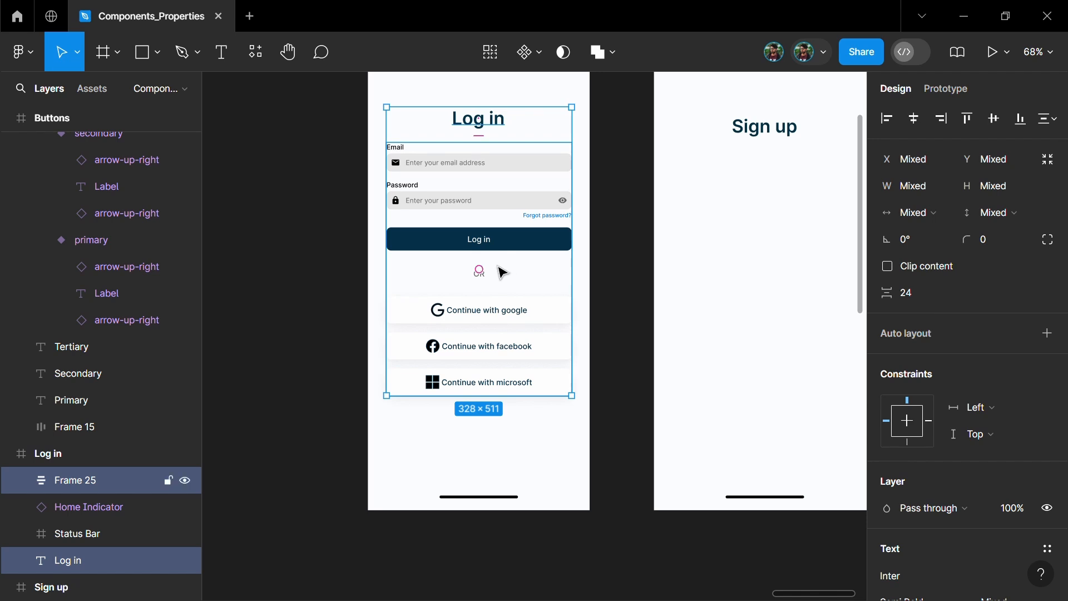
{"action": "key", "text": "shift+a"}
Centre the combined login content horizontally and vertically within the Log in frame
{"action": "scroll", "coordinate": [471, 298], "scroll_direction": "down", "scroll_amount": 2}
{"action": "left_click", "coordinate": [914, 118]}
{"action": "left_click", "coordinate": [994, 119]}
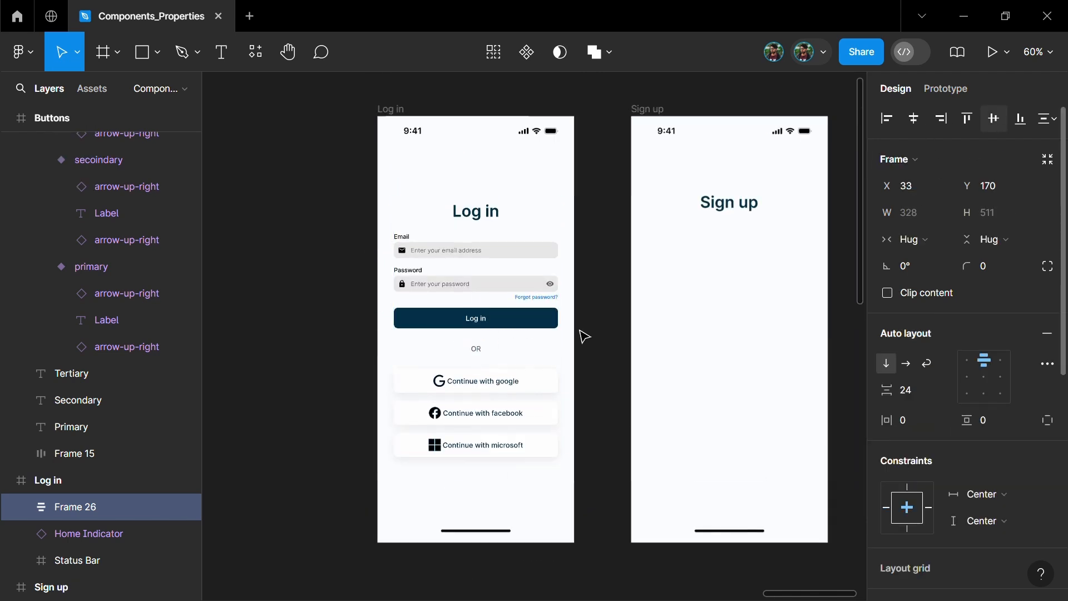
{"action": "left_click", "coordinate": [353, 263]}
Copy the login form content without its title into the Sign up frame below the heading and centre it horizontally
{"action": "scroll", "coordinate": [353, 264], "scroll_direction": "down", "scroll_amount": 1}
{"action": "scroll", "coordinate": [358, 270], "scroll_direction": "up", "scroll_amount": 2}
{"action": "left_click", "coordinate": [340, 292]}
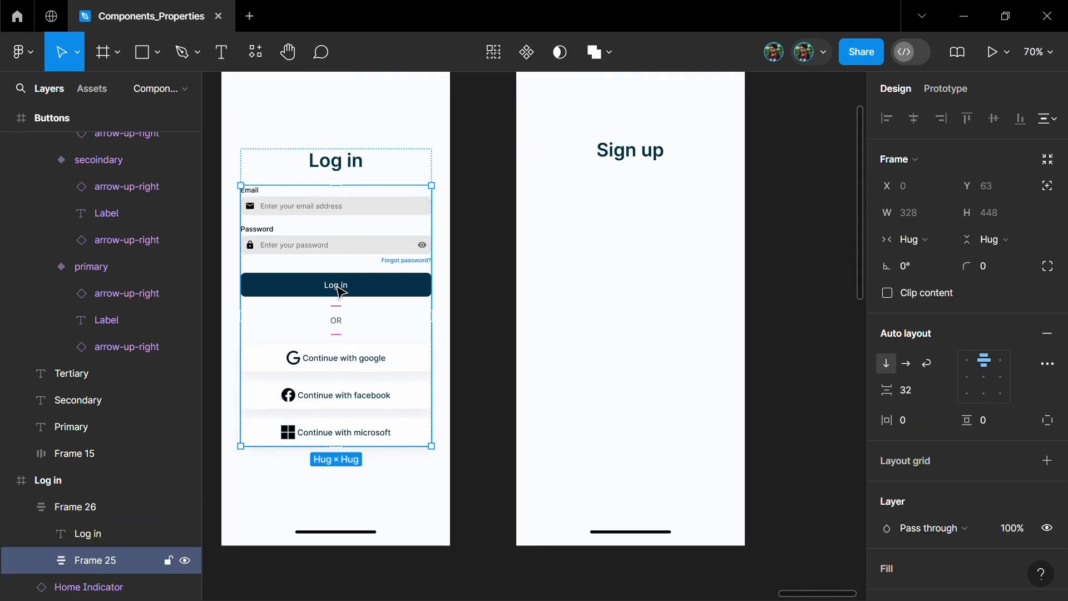
{"action": "left_click_drag", "start_coordinate": [316, 291], "coordinate": [613, 289]}
{"action": "left_click", "coordinate": [914, 118]}
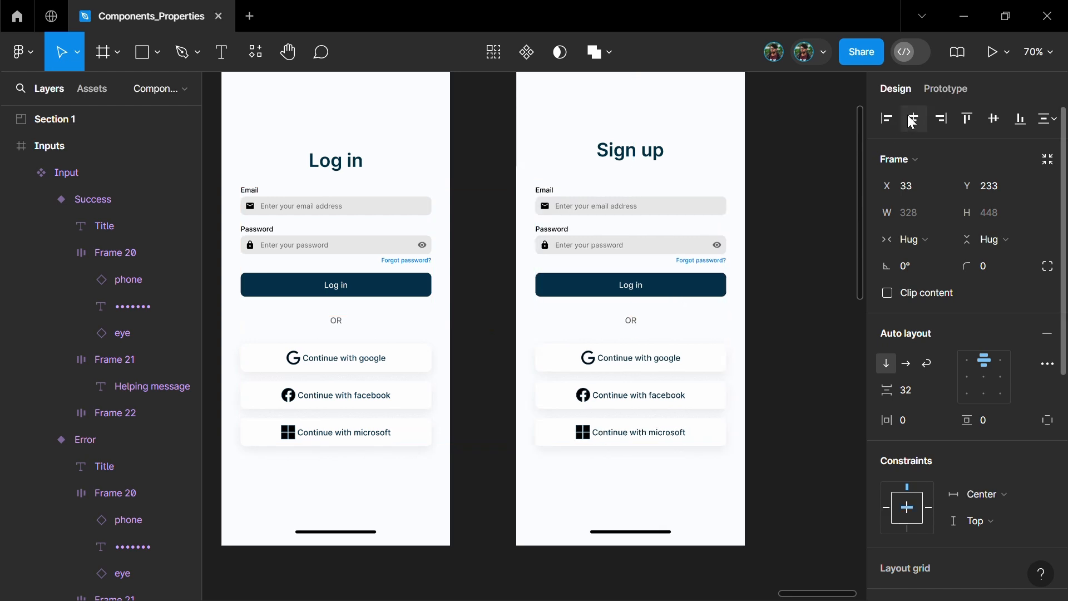
Reorder the Sign up content so the social buttons come first, the OR text second and the form fields last
{"action": "scroll", "coordinate": [653, 265], "scroll_direction": "right", "scroll_amount": 1}
{"action": "double_click", "coordinate": [551, 400]}
{"action": "key", "text": "Up"}
{"action": "key", "text": "Up"}
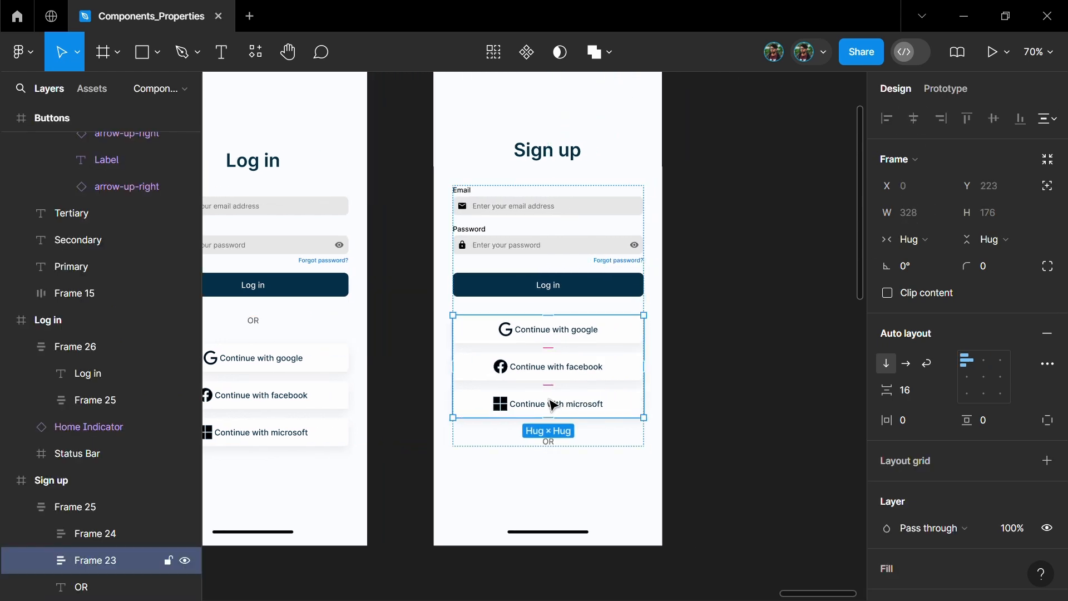
{"action": "left_click", "coordinate": [549, 441]}
{"action": "key", "text": "Up"}
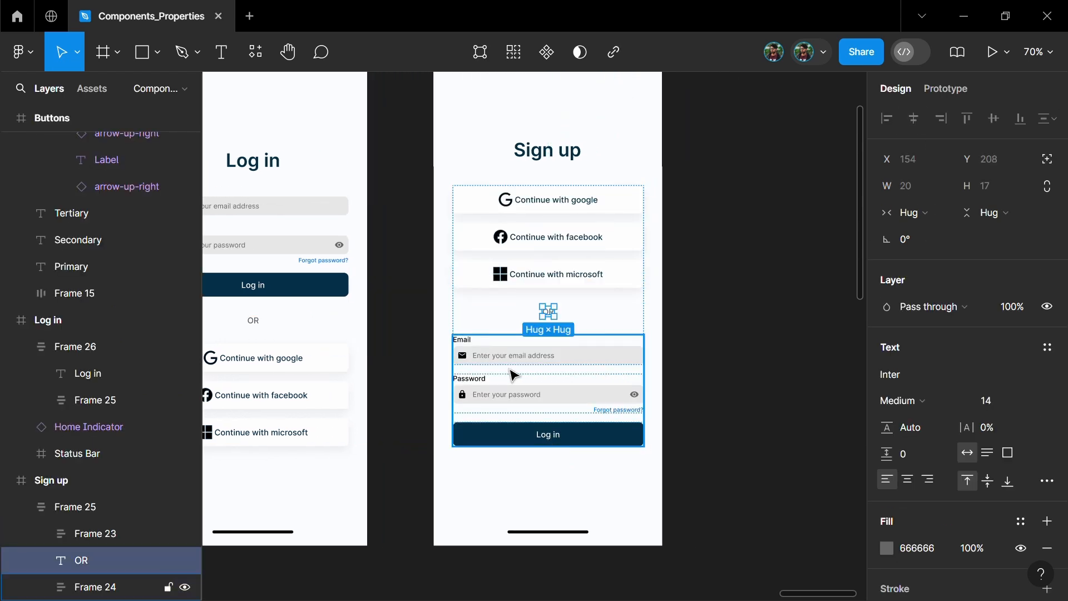
Turn off the forgot-password property on the Sign up form's password input and duplicate that input below it
{"action": "left_click", "coordinate": [557, 396]}
{"action": "double_click", "coordinate": [556, 396]}
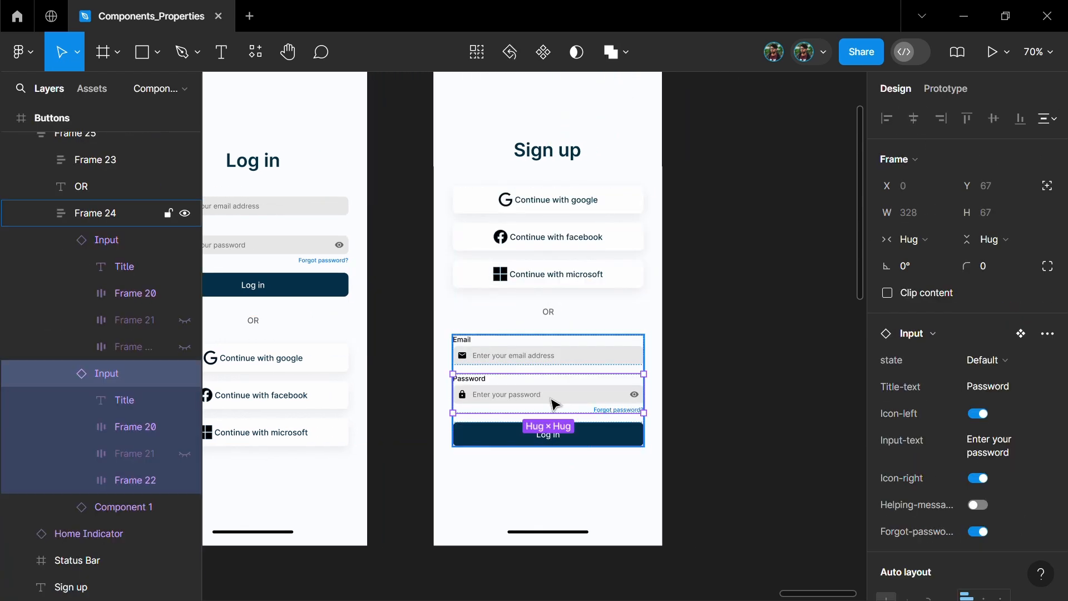
{"action": "left_click", "coordinate": [980, 532]}
{"action": "scroll", "coordinate": [548, 391], "scroll_direction": "down", "scroll_amount": 1}
{"action": "key", "text": "ctrl+d"}
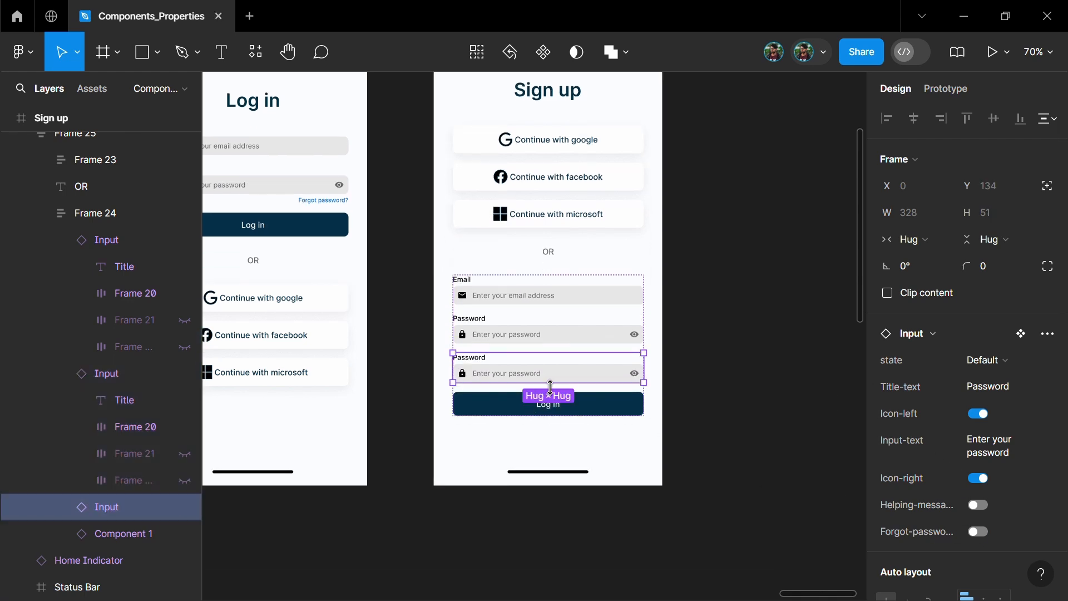
Set the title text of the first password input in the Sign up form to "Create password"
{"action": "scroll", "coordinate": [534, 412], "scroll_direction": "up", "scroll_amount": 5}
{"action": "left_click", "coordinate": [494, 302]}
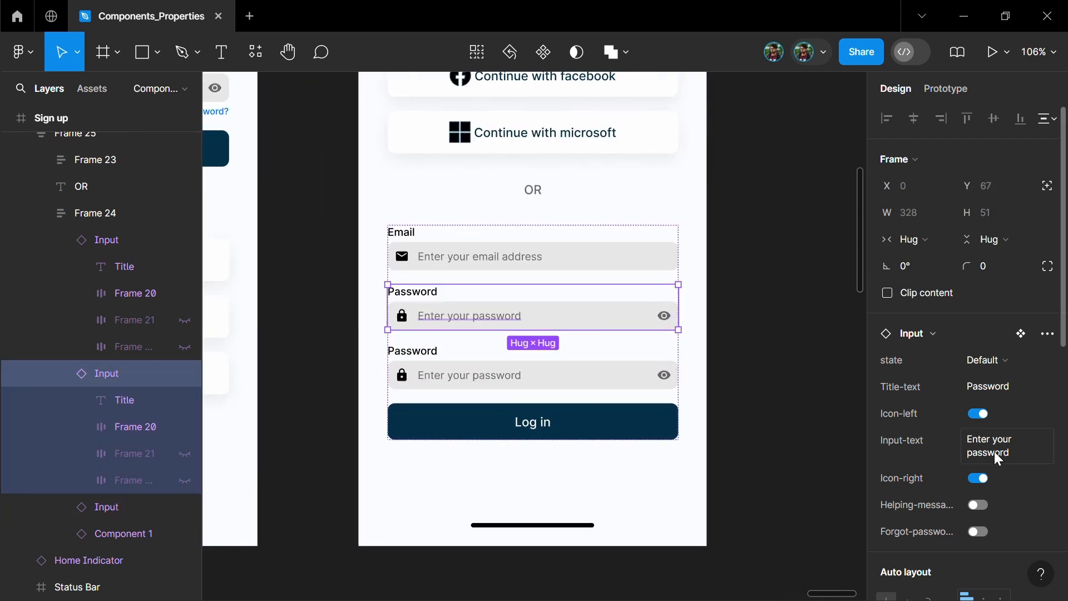
{"action": "left_click", "coordinate": [995, 385]}
{"action": "left_click", "coordinate": [973, 385]}
{"action": "key", "text": "BackSpace"}
{"action": "type", "text": "Create p"}
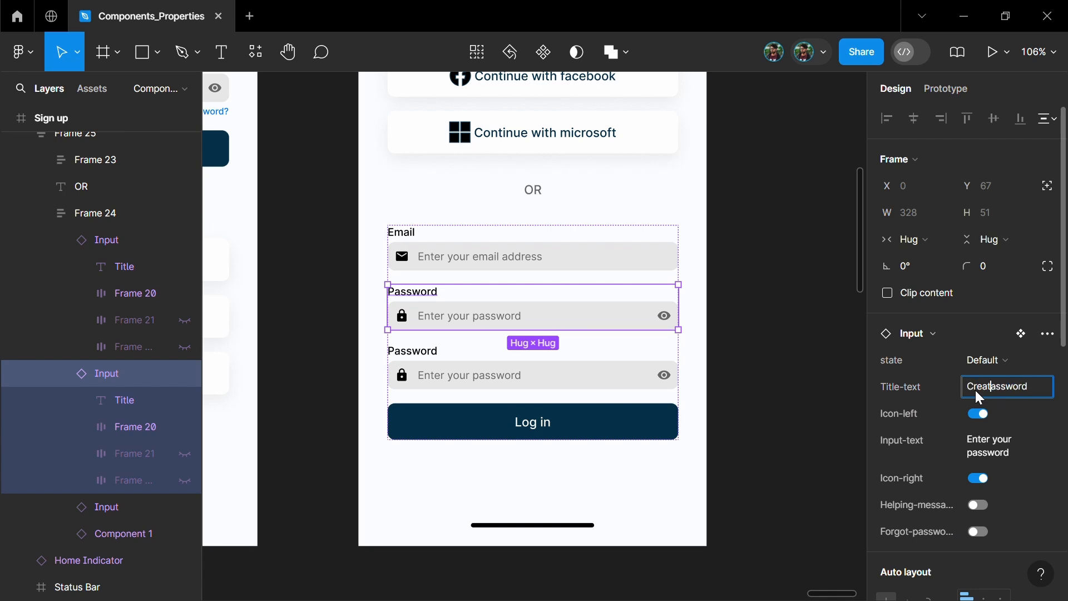
{"action": "key", "text": "Return"}
Set the title text of the duplicated password input to "Confirm password"
{"action": "left_click", "coordinate": [484, 374]}
{"action": "left_click", "coordinate": [984, 396]}
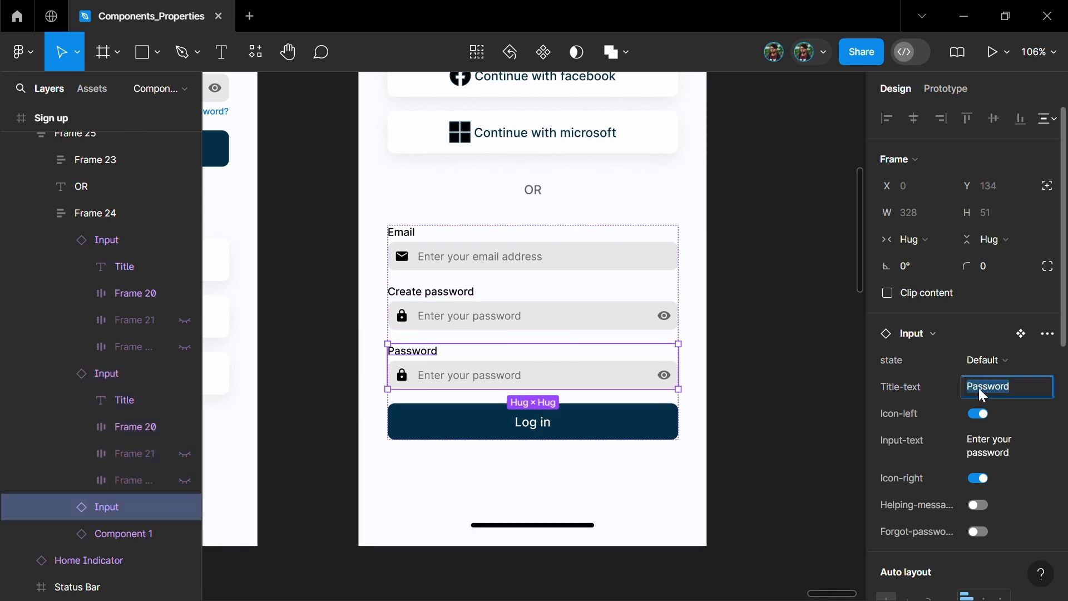
{"action": "type", "text": "Conf"}
{"action": "type", "text": "irm p"}
{"action": "key", "text": "Return"}
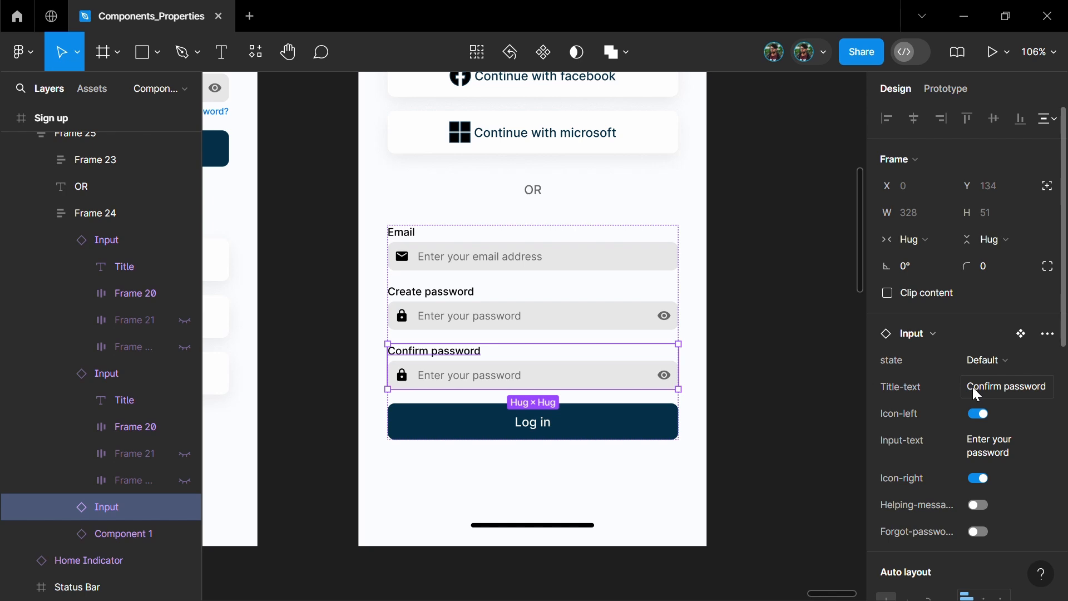
Set the input text of the Confirm password field to "Re-enter your password"
{"action": "left_click", "coordinate": [978, 441]}
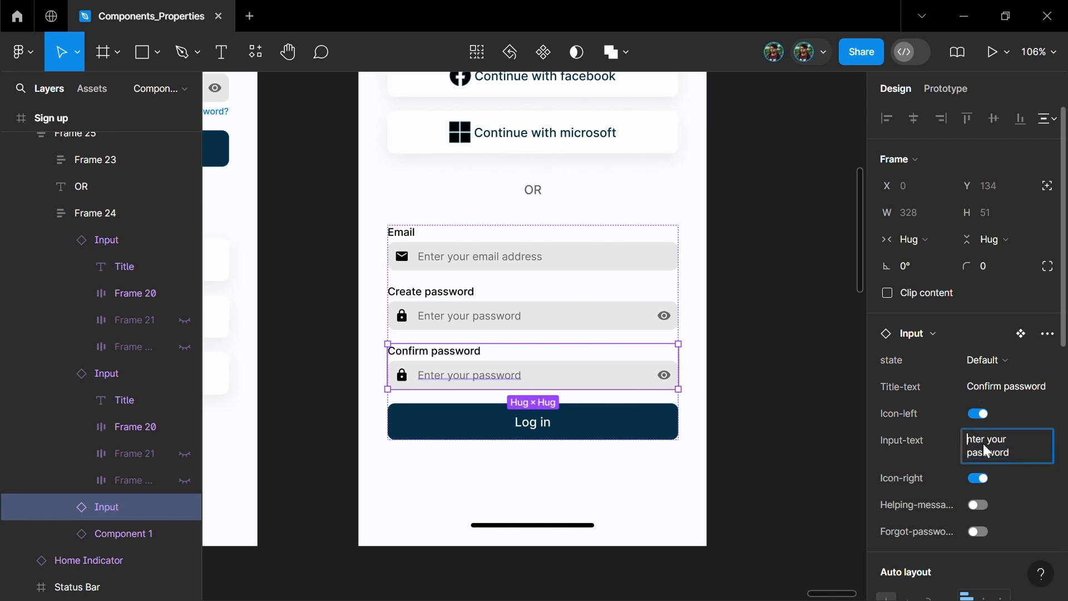
{"action": "type", "text": "Re-e"}
{"action": "key", "text": "Return"}
{"action": "left_click", "coordinate": [767, 337]}
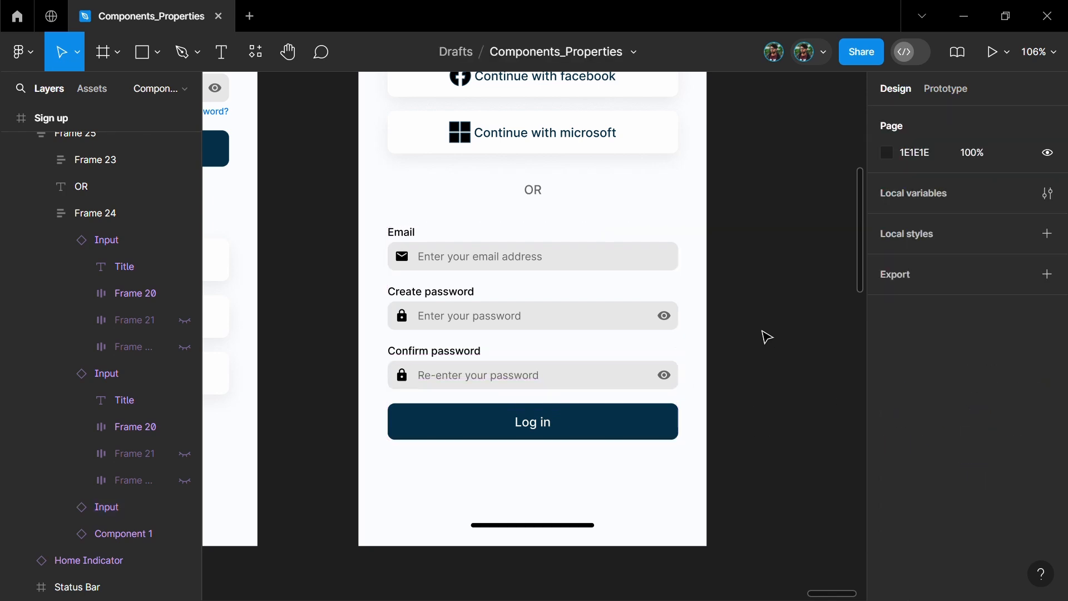
Set the label of the primary button in the Sign up form to "Sign up"
{"action": "left_click", "coordinate": [567, 432]}
{"action": "left_click", "coordinate": [568, 432]}
{"action": "left_click", "coordinate": [981, 441]}
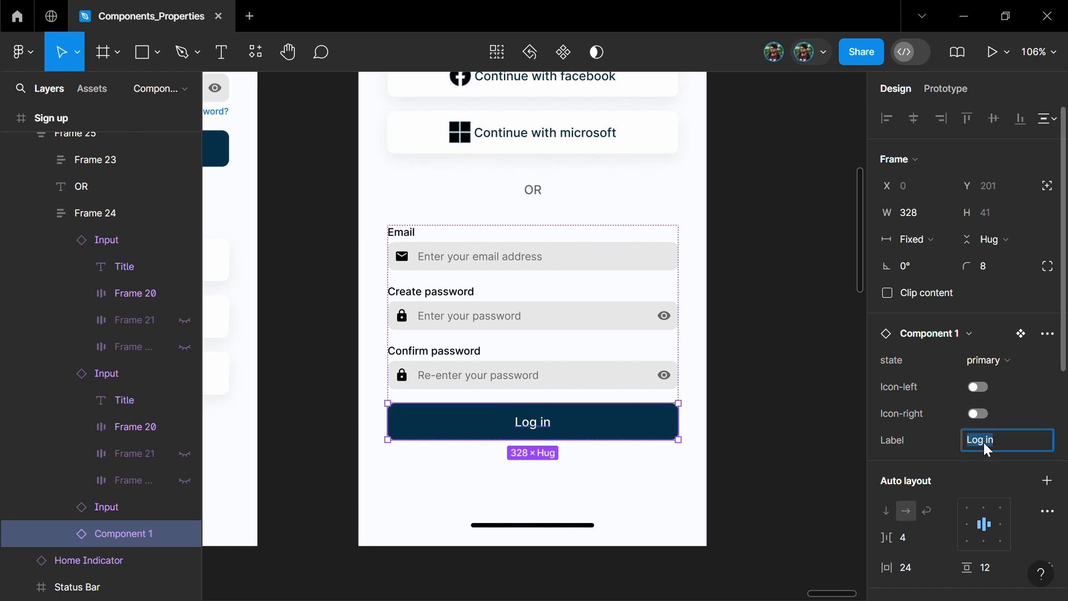
{"action": "type", "text": "Sign up"}
{"action": "key", "text": "Return"}
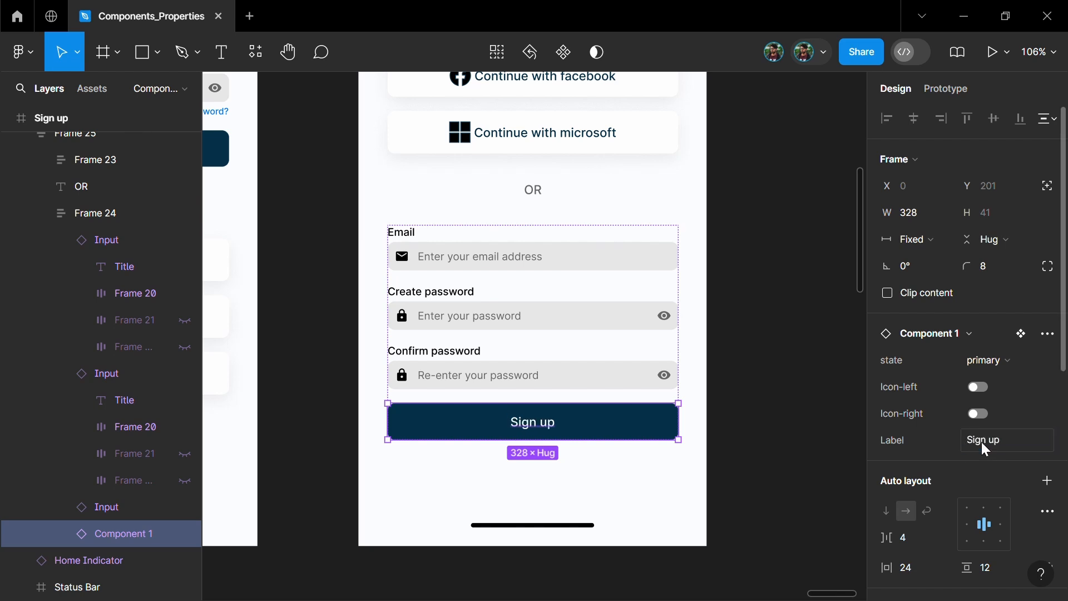
{"action": "left_click", "coordinate": [777, 386]}
Wrap the Sign up title and form content in an auto layout with 24 spacing and centre it in the frame
{"action": "key", "text": "shift+1"}
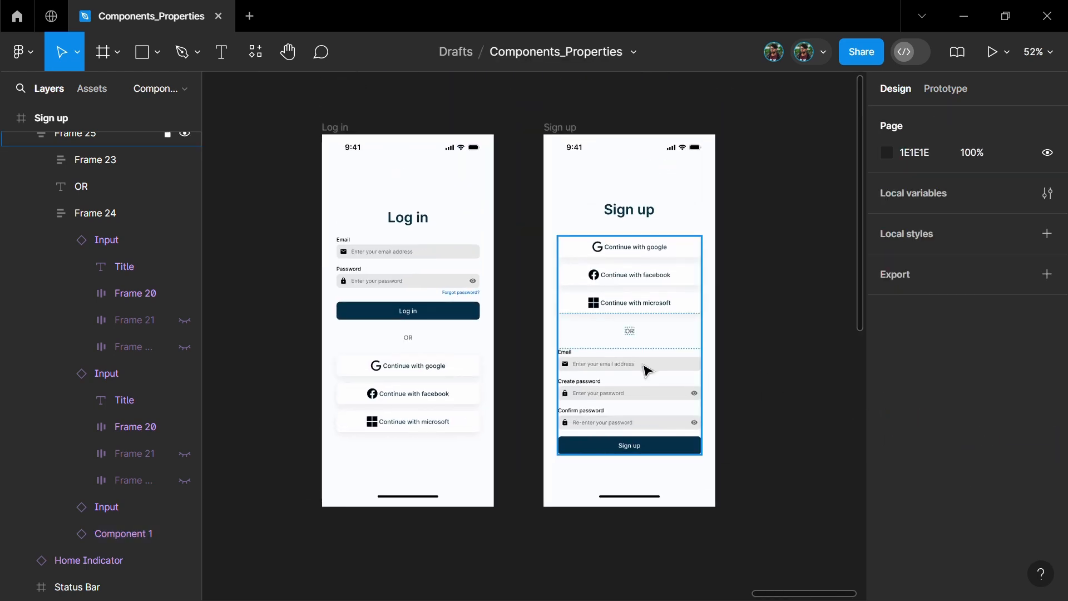
{"action": "left_click", "coordinate": [638, 370]}
{"action": "left_click", "coordinate": [634, 211], "text": "shift"}
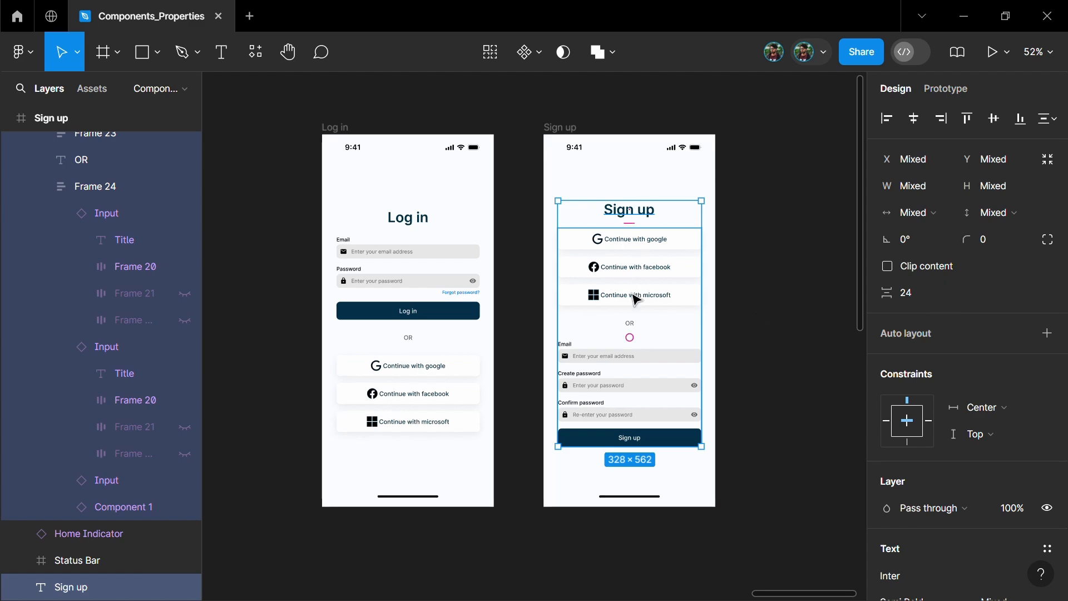
{"action": "key", "text": "shift+a"}
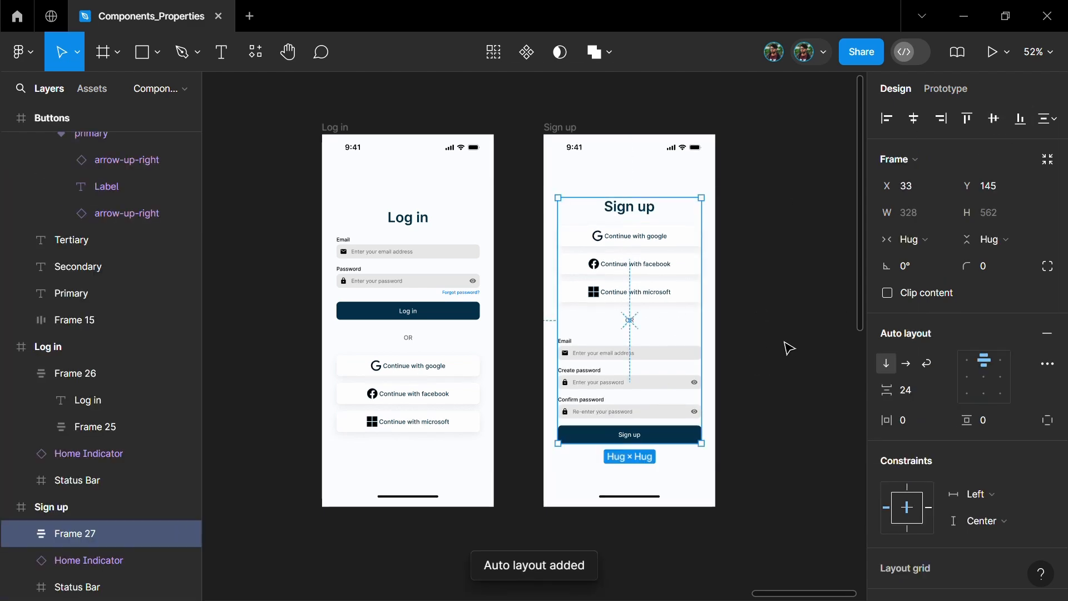
{"action": "left_click", "coordinate": [787, 348]}
Increase the item spacing of the secondary Button variant in the Main frame to 23
{"action": "scroll", "coordinate": [788, 348], "scroll_direction": "down", "scroll_amount": 2}
{"action": "scroll", "coordinate": [787, 348], "scroll_direction": "up", "scroll_amount": 5}
{"action": "scroll", "coordinate": [780, 353], "scroll_direction": "down", "scroll_amount": 5}
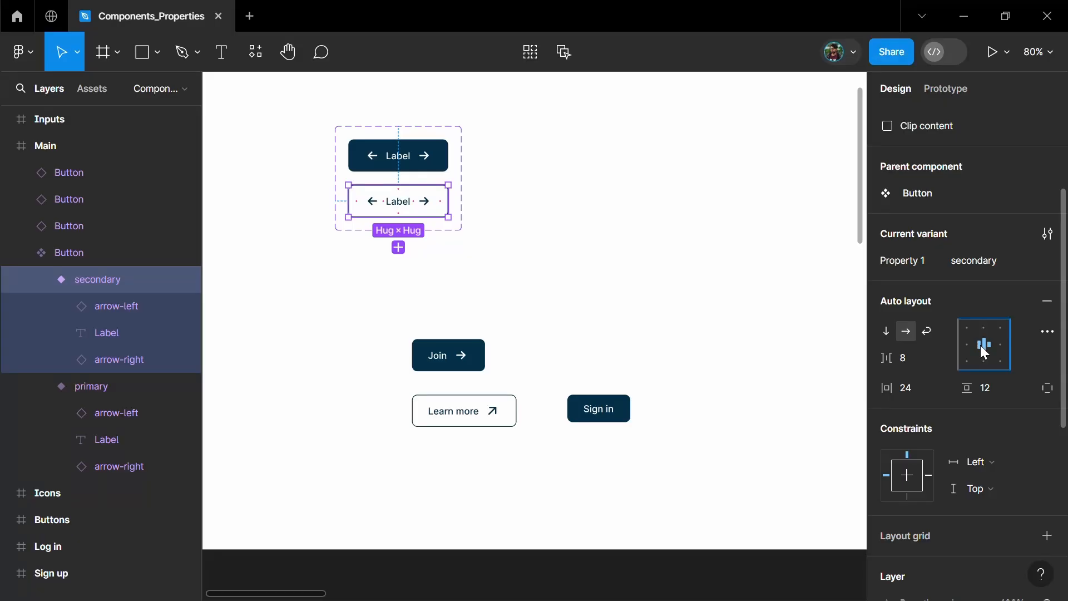
{"action": "double_click", "coordinate": [985, 352]}
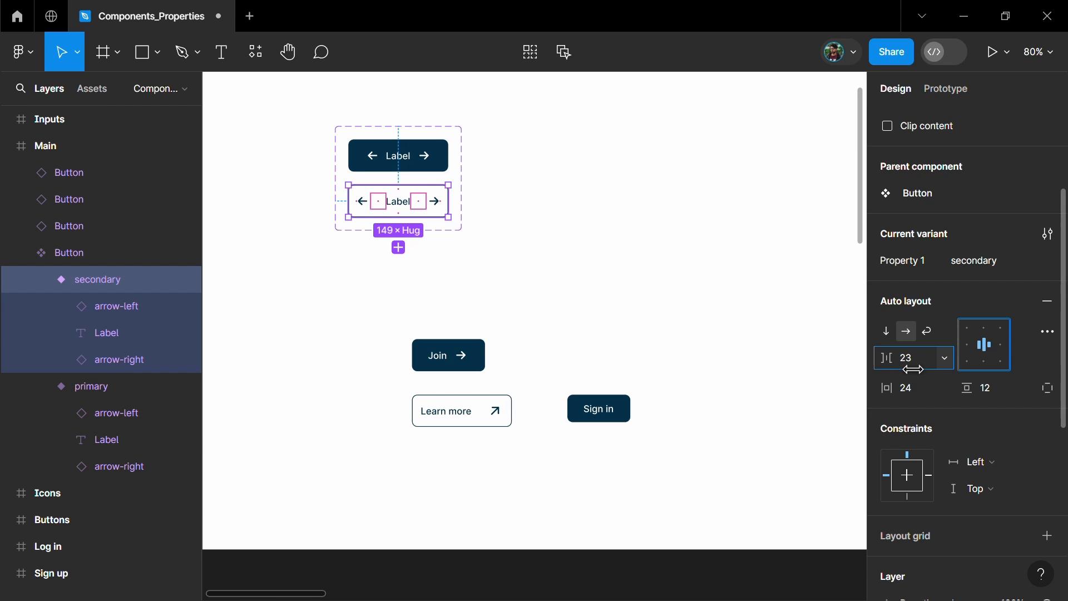
{"action": "scroll", "coordinate": [470, 275], "scroll_direction": "up", "scroll_amount": 2}
Set the primary Button variant's item spacing to 14 and its horizontal resizing to Fixed
{"action": "left_click", "coordinate": [436, 149]}
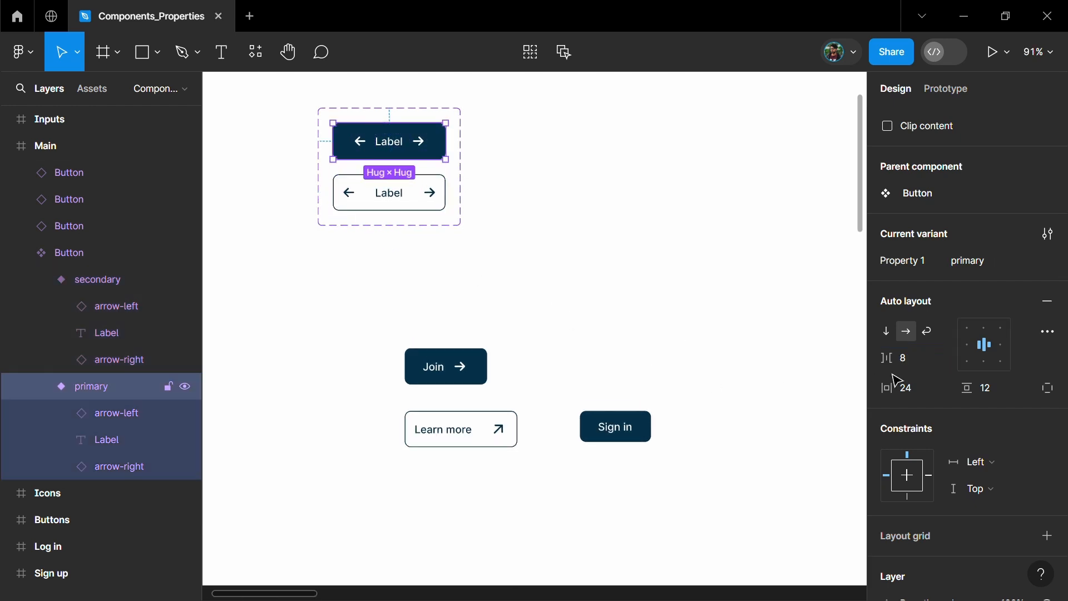
{"action": "mouse_move", "coordinate": [882, 358]}
{"action": "left_mouse_down"}
{"action": "mouse_move", "coordinate": [863, 362]}
{"action": "mouse_move", "coordinate": [937, 357]}
{"action": "mouse_move", "coordinate": [896, 368]}
{"action": "left_mouse_up"}
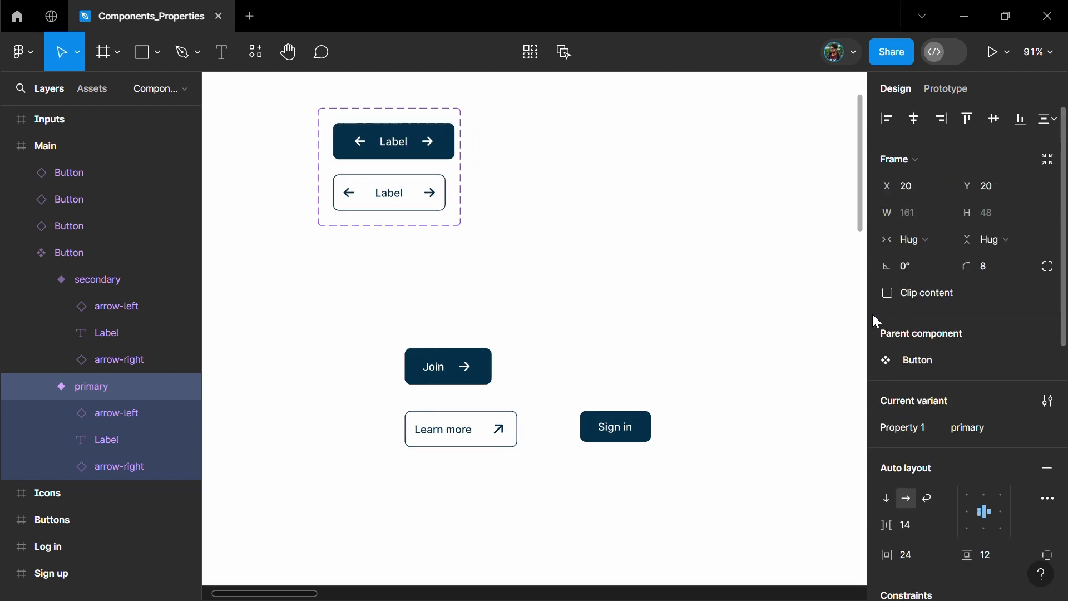
{"action": "left_click", "coordinate": [915, 240]}
{"action": "key", "text": "Return"}
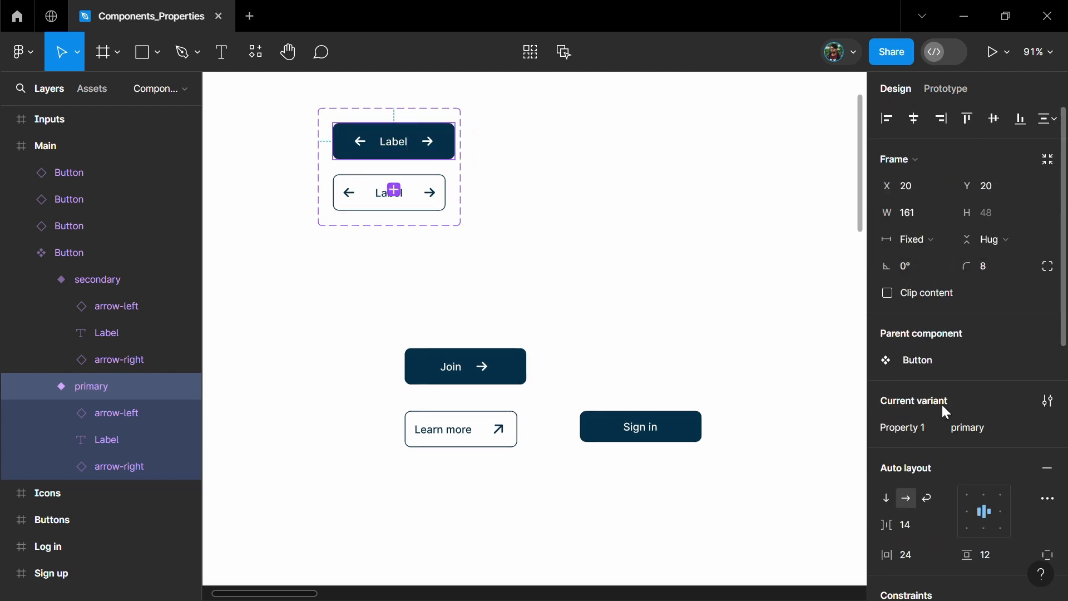
{"action": "scroll", "coordinate": [943, 409], "scroll_direction": "down", "scroll_amount": 4}
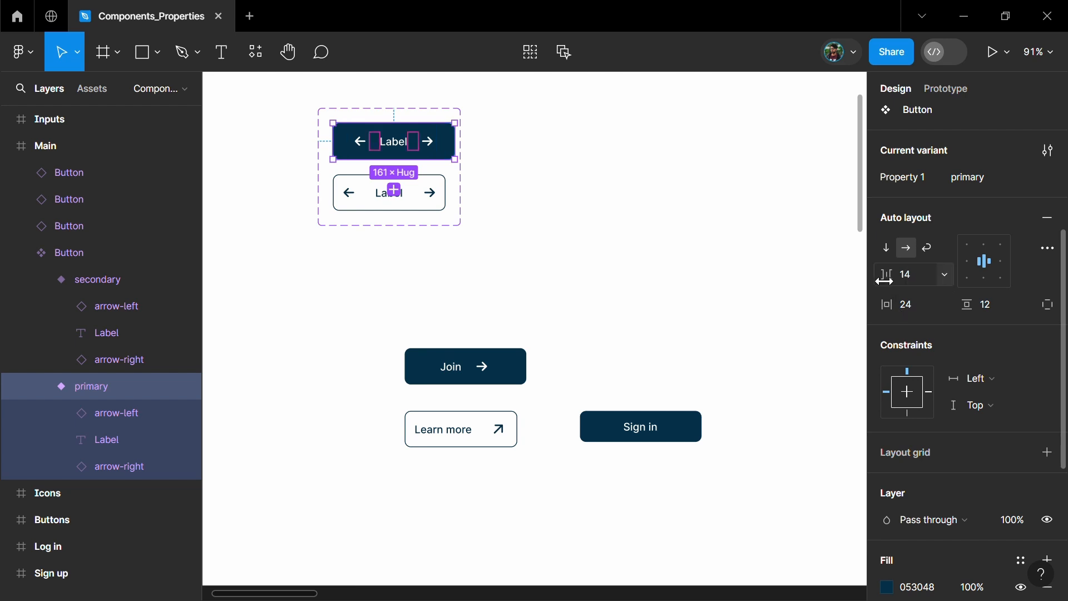